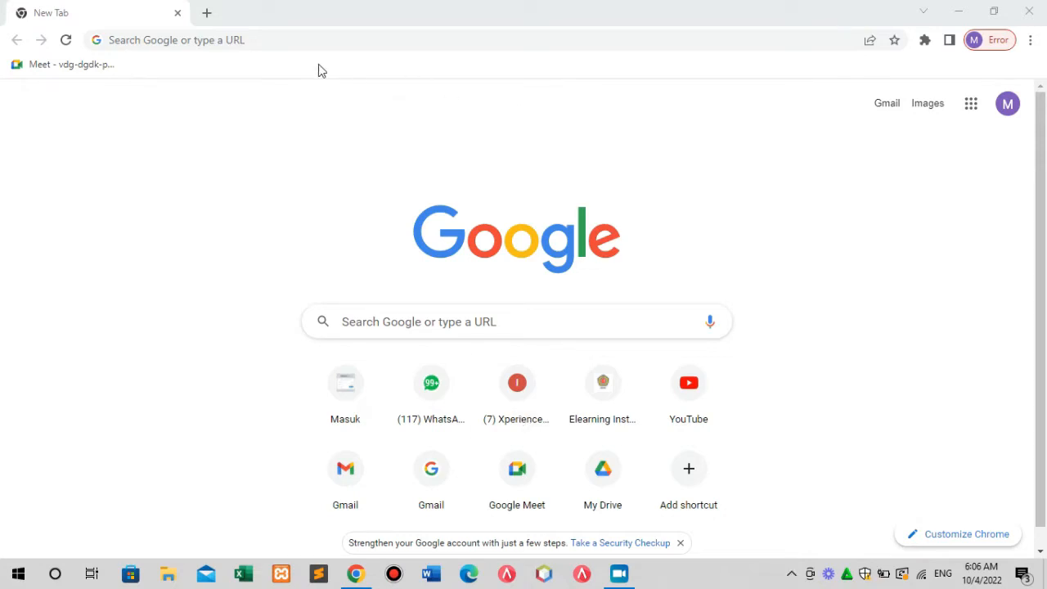
Navigate Chrome to muliabogor.com/bankmini using the autocomplete suggestion.
click(306, 40)
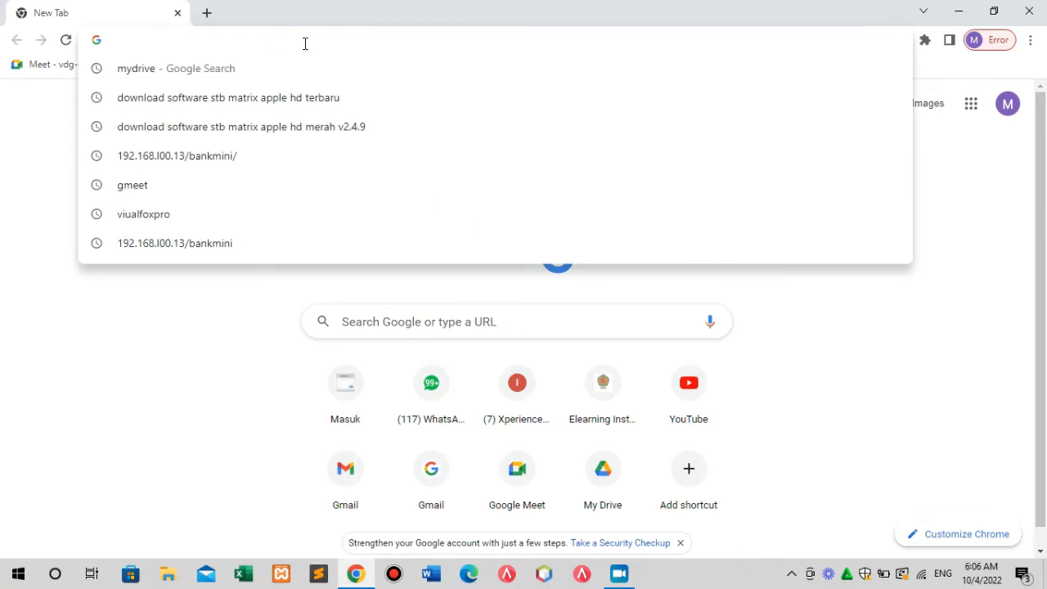
text(mu)
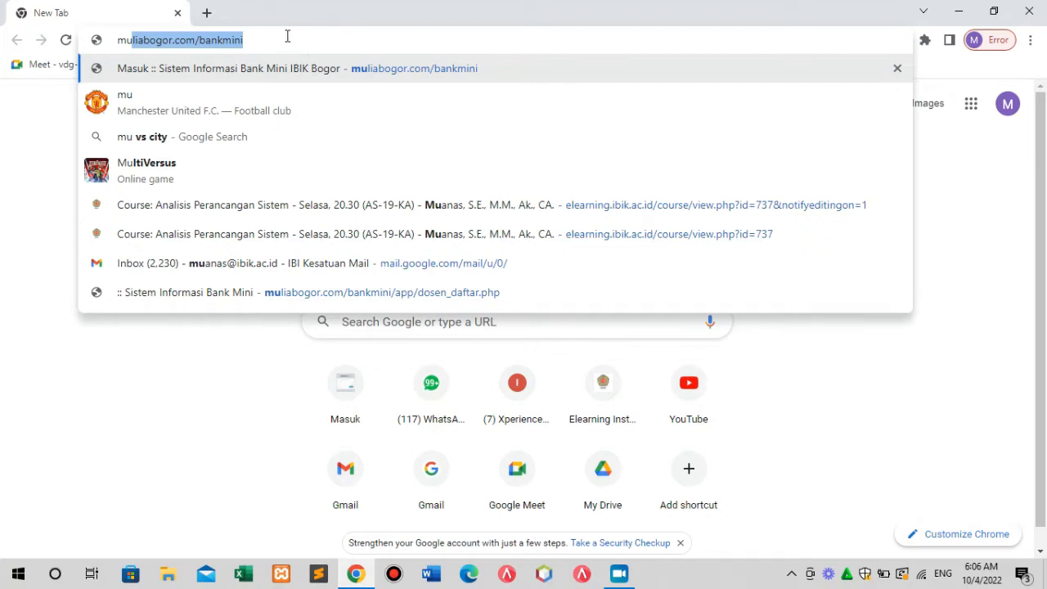
click(287, 39)
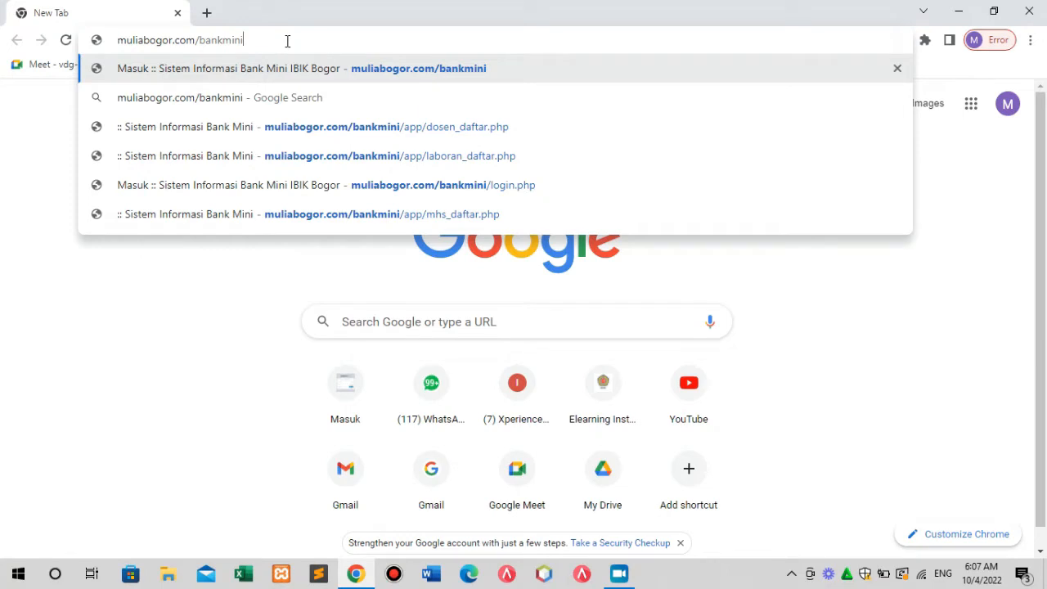
key(Return)
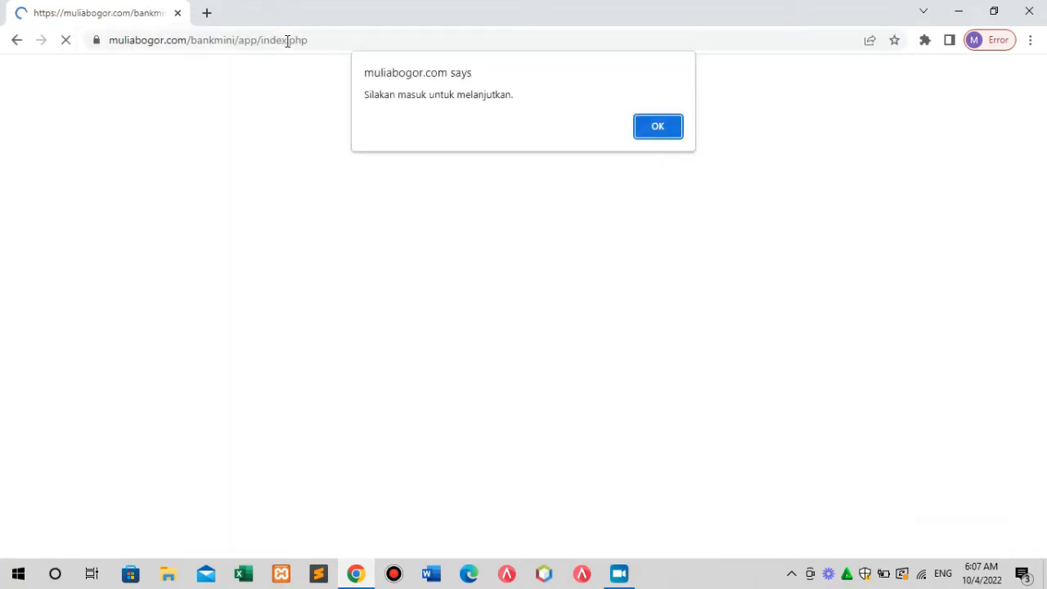
Dismiss the log-in reminder and put the cursor in the Kode field.
click(660, 128)
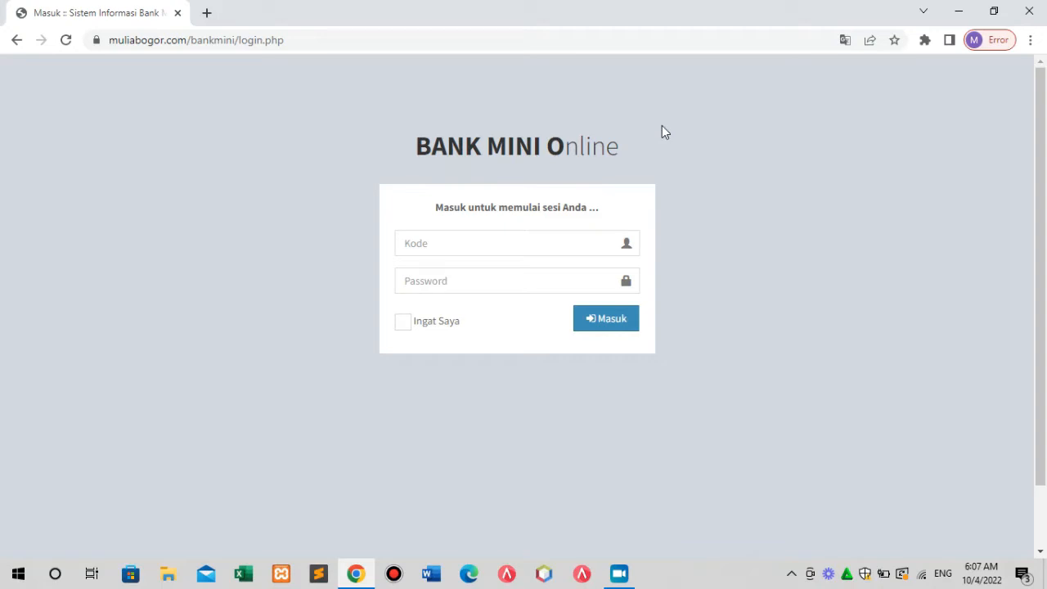
click(452, 240)
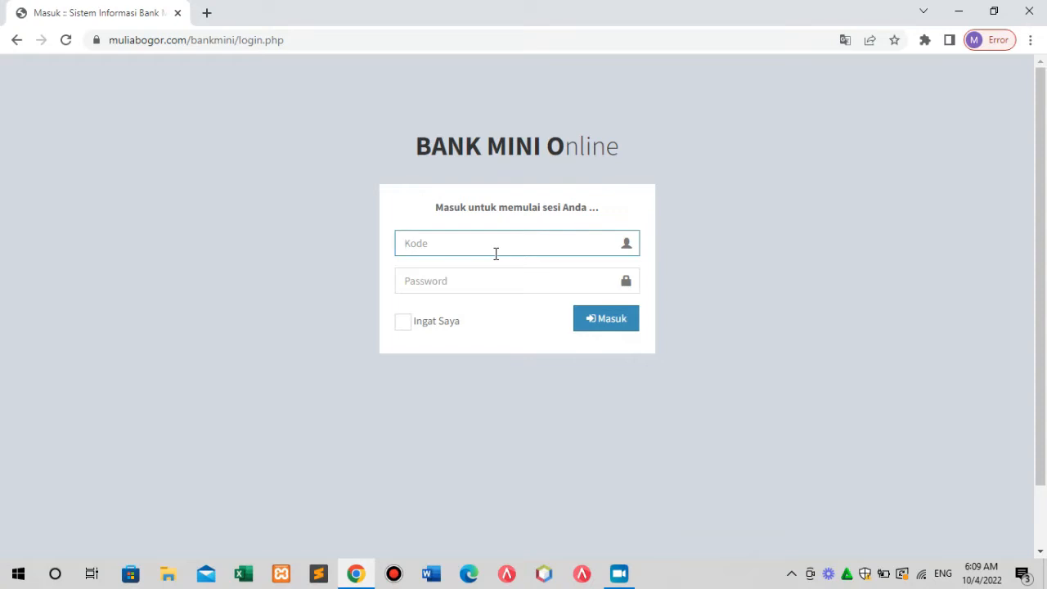
Sign in with the user code and password, then dismiss Chrome's save-password offer.
text(009)
click(467, 280)
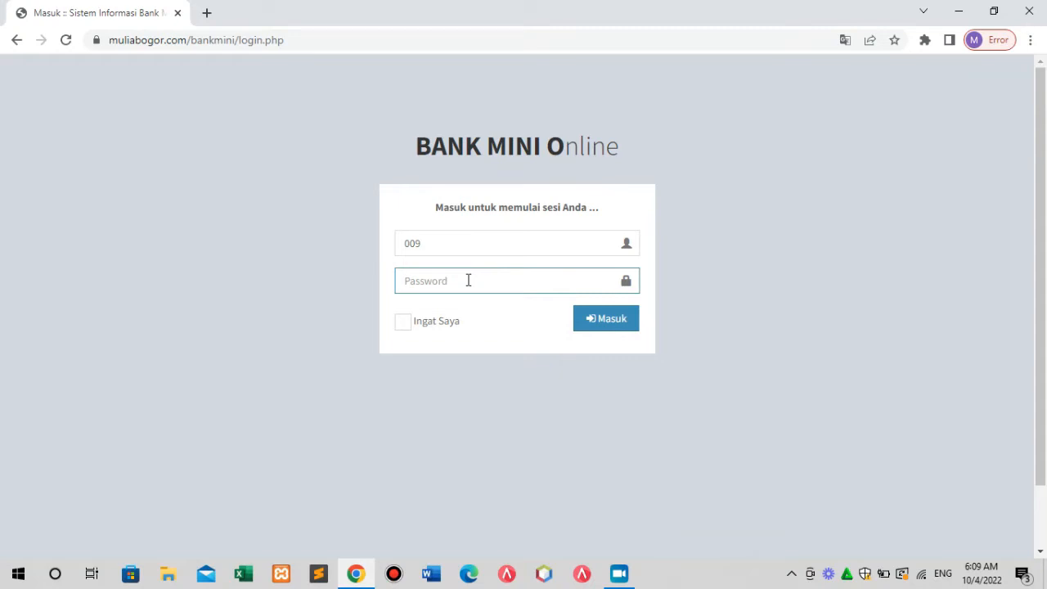
text(••••••••)
click(605, 323)
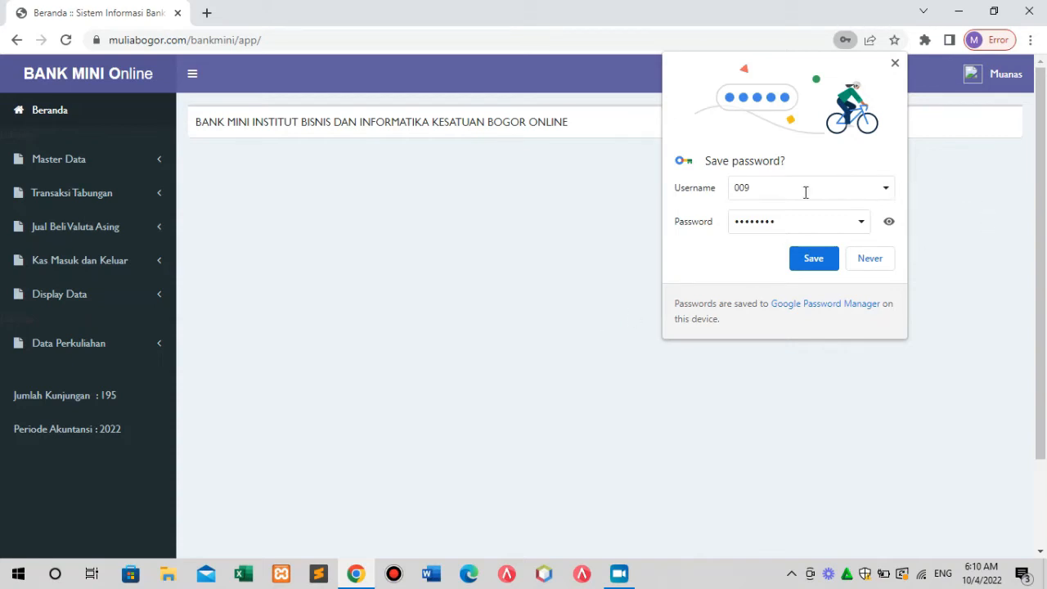
click(894, 63)
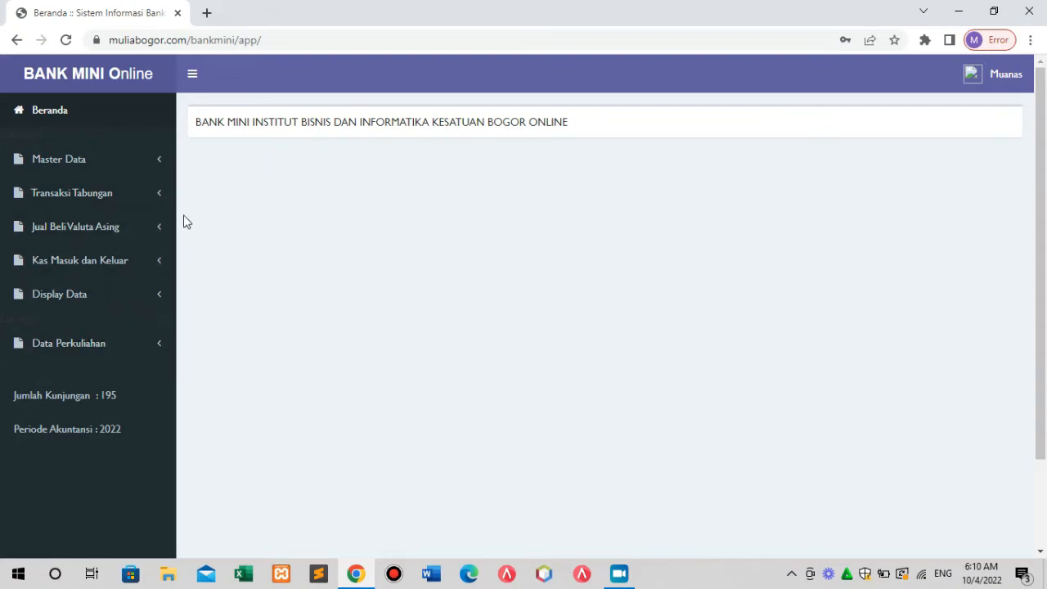
Open Daftar Petugas Laboran from the Master Data sidebar menu.
click(85, 166)
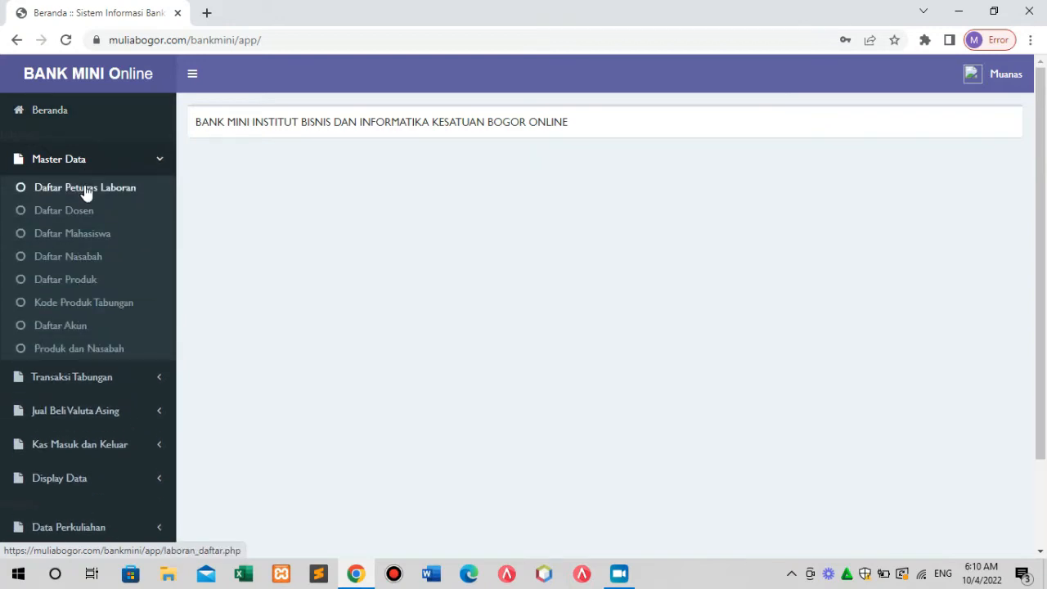
click(85, 190)
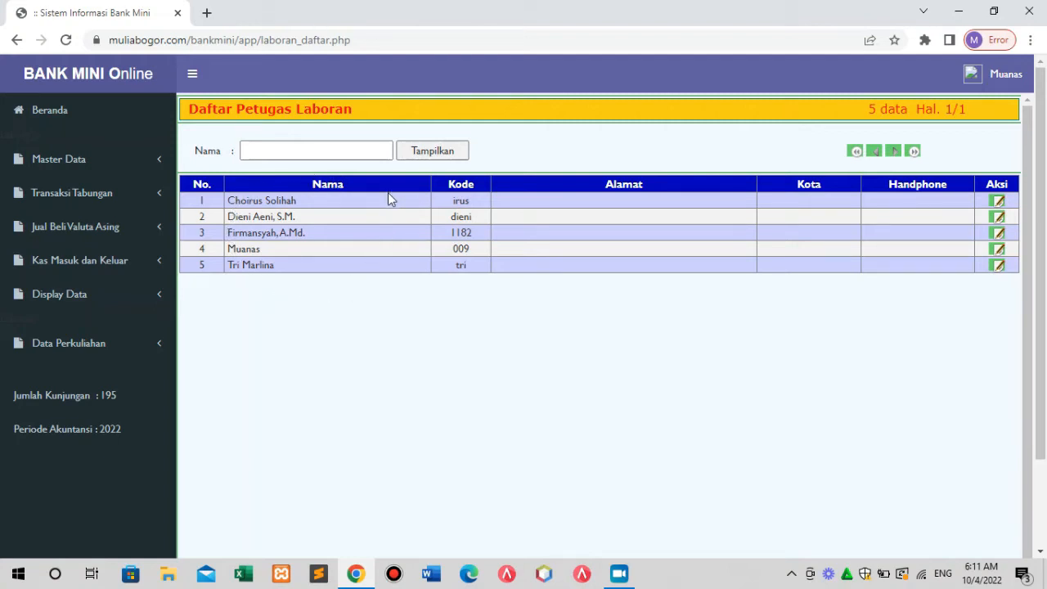
View the Daftar Dosen lecturer list, then the Daftar Petugas Laboran list.
click(79, 164)
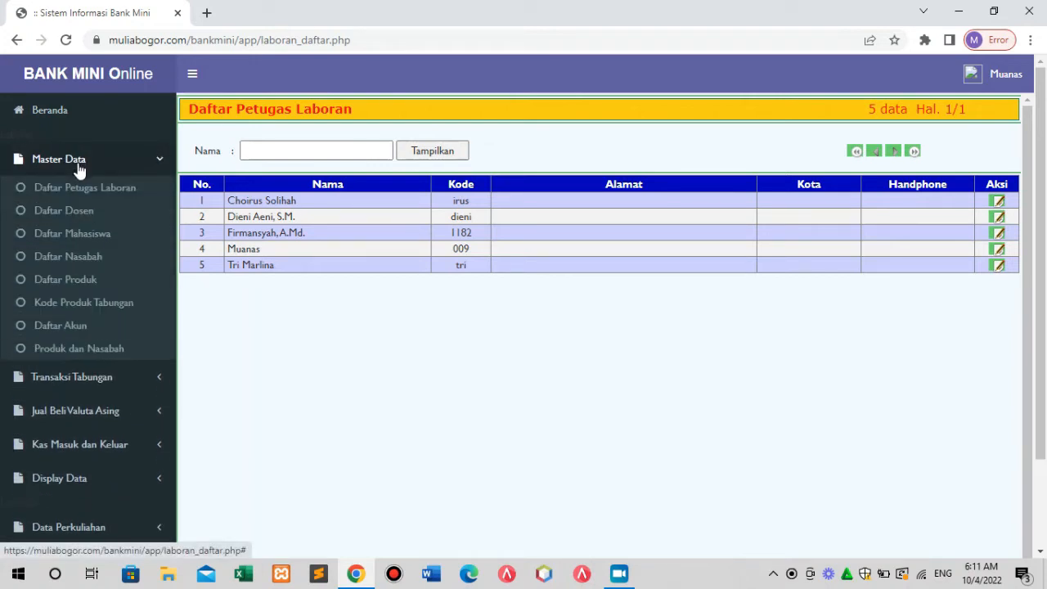
click(86, 215)
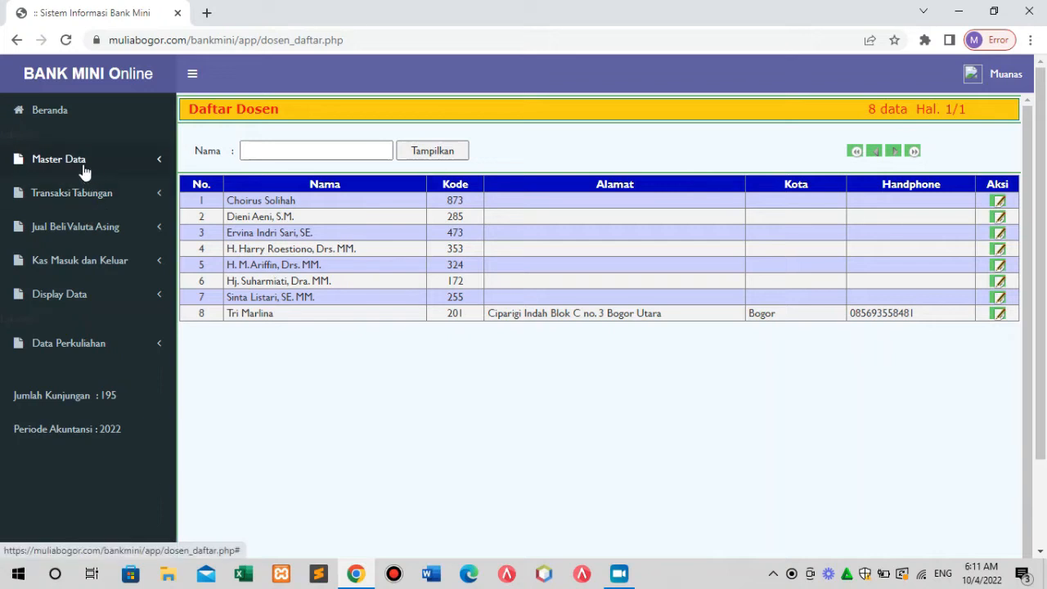
click(84, 165)
click(85, 190)
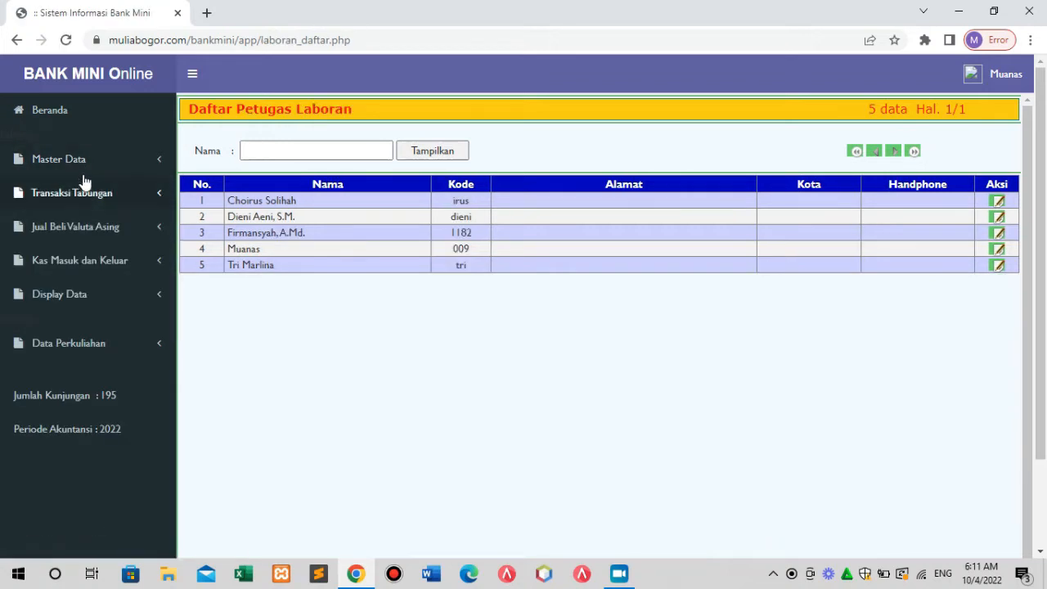
Return to Daftar Dosen, then open the Daftar Mahasiswa student list.
click(84, 164)
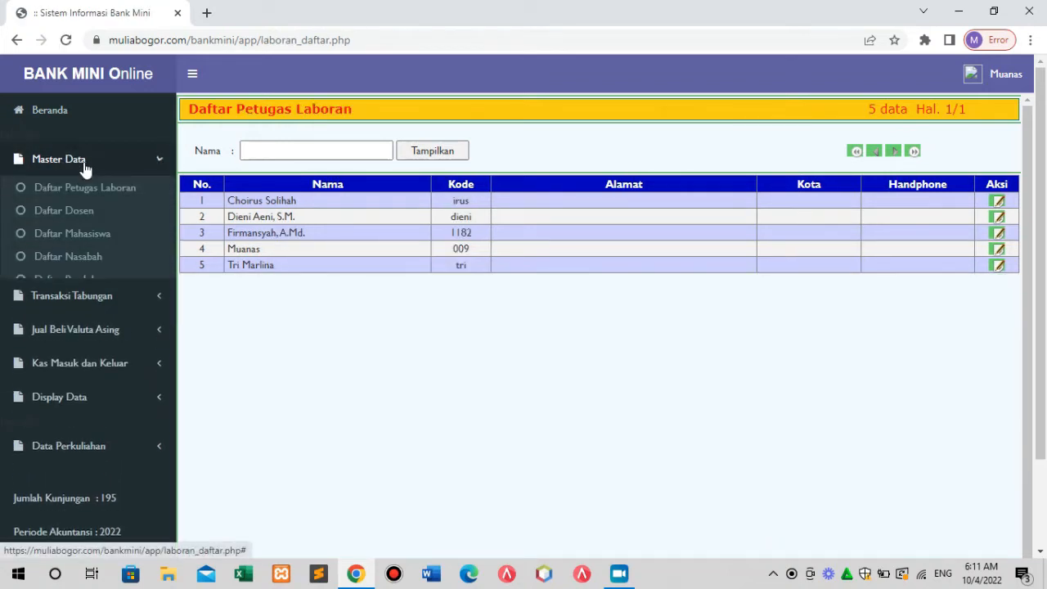
click(86, 214)
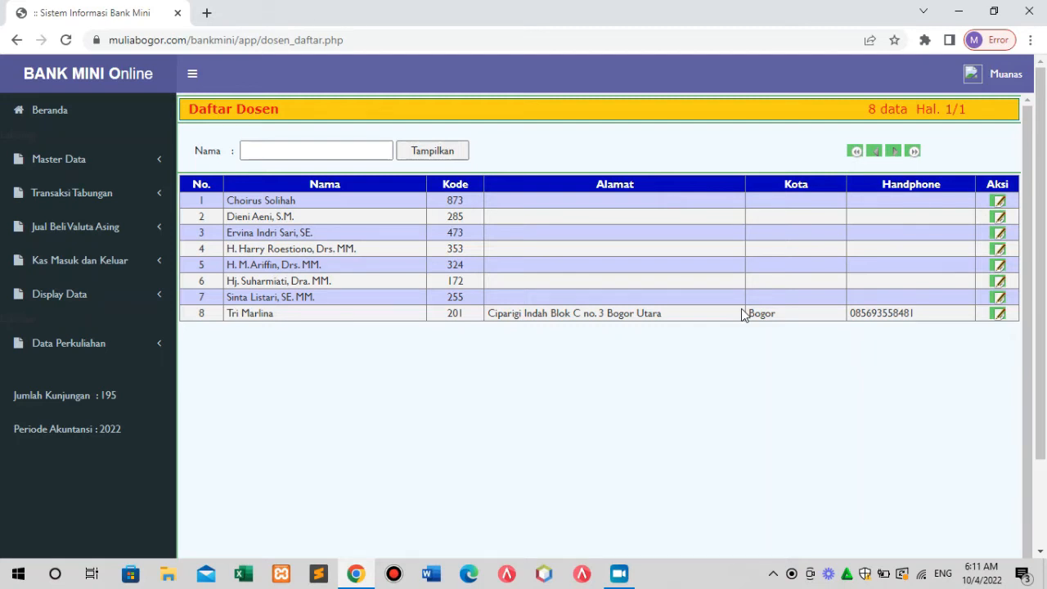
click(90, 167)
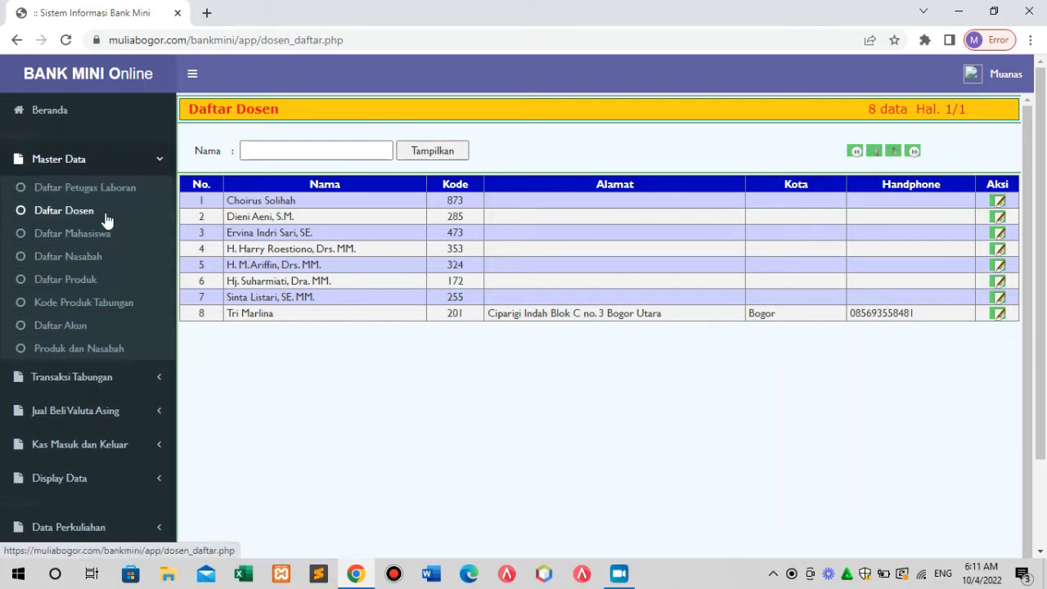
click(104, 237)
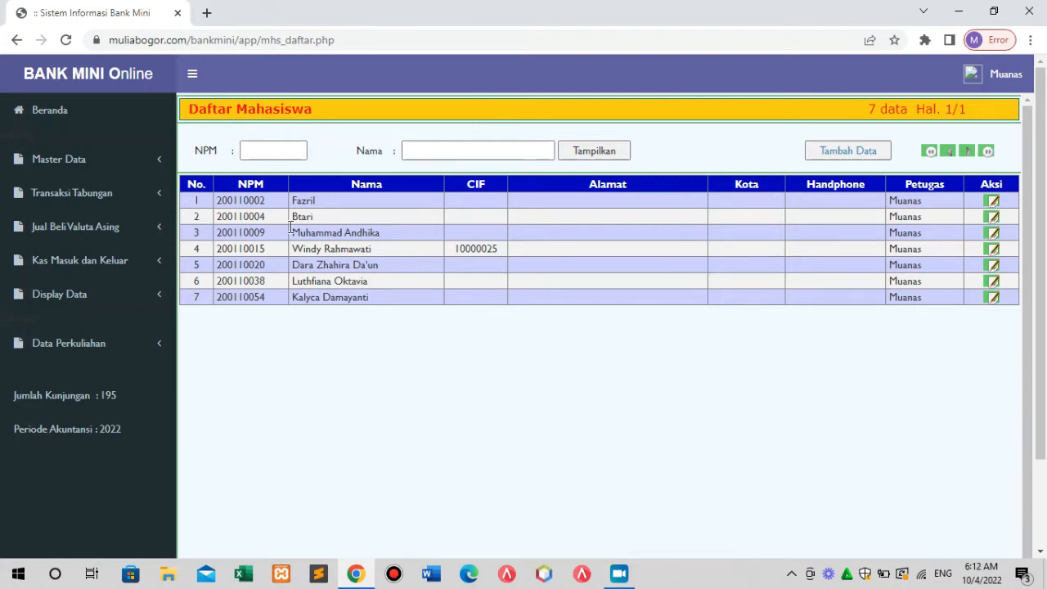
Open Daftar Nasabah from the Master Data sidebar menu.
click(76, 161)
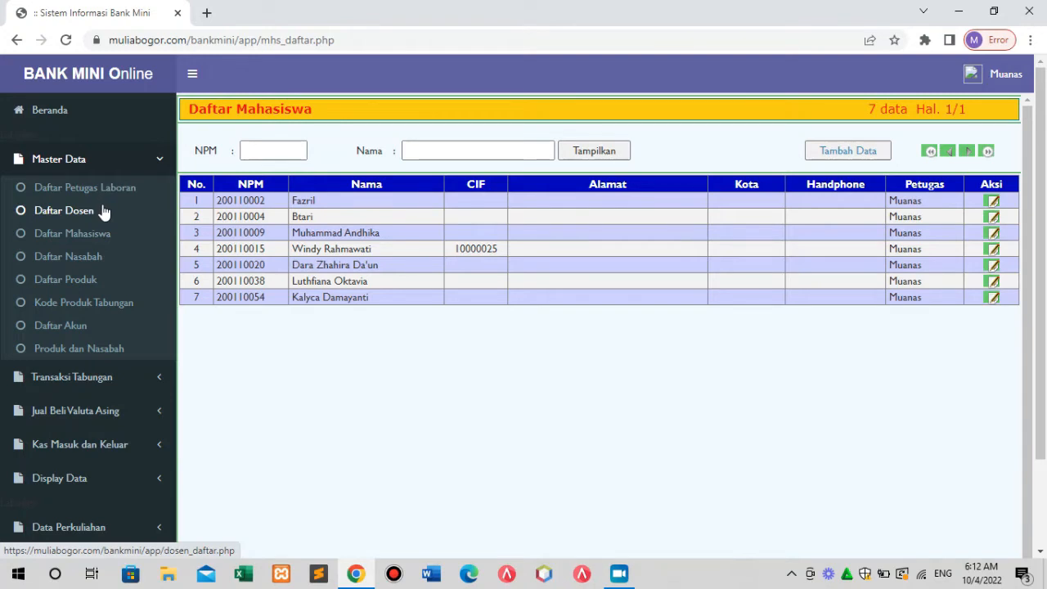
click(93, 264)
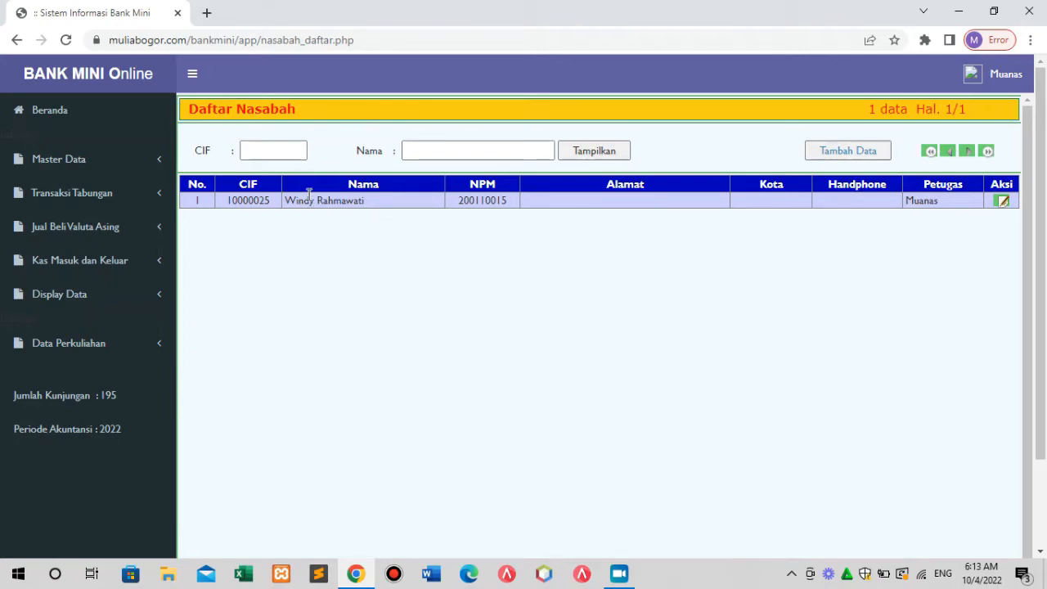
Open Daftar Produk from the Master Data sidebar menu.
click(98, 169)
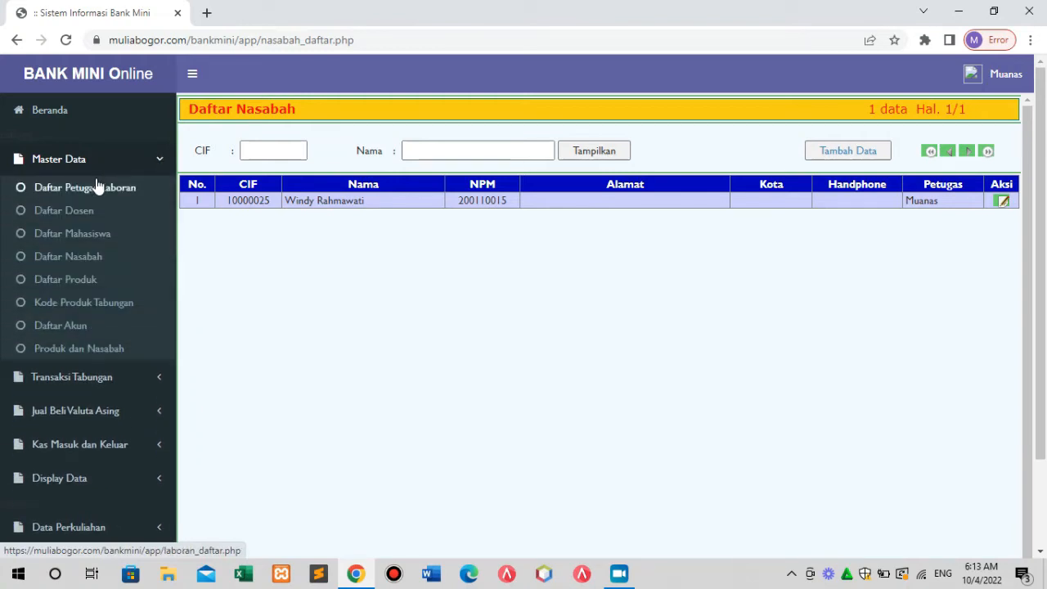
click(90, 283)
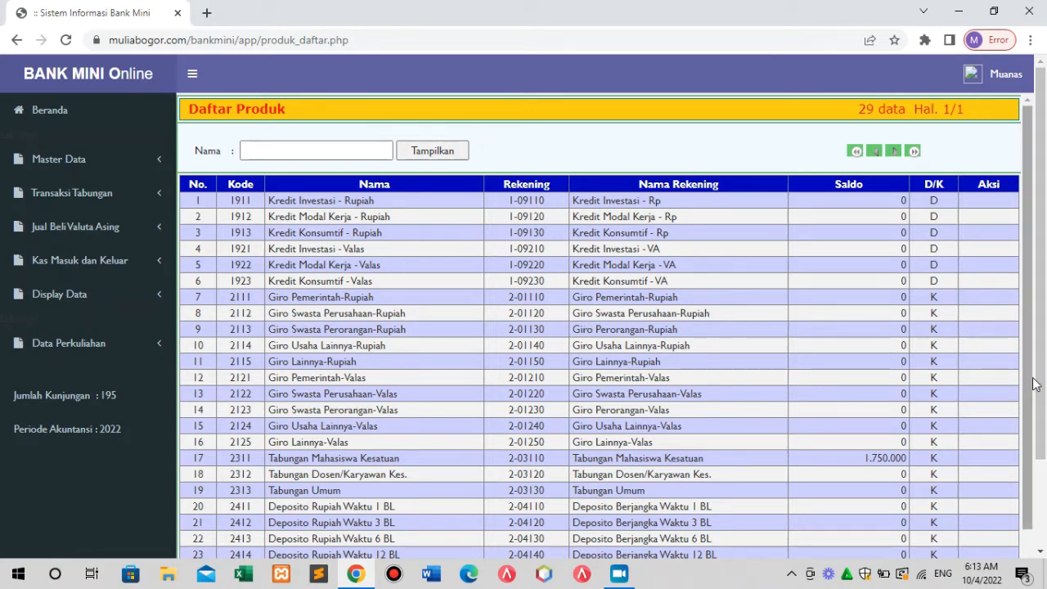
Look over the 29 products, then open Kode Produk Tabungan under Master Data.
drag(1032, 393, 1029, 425)
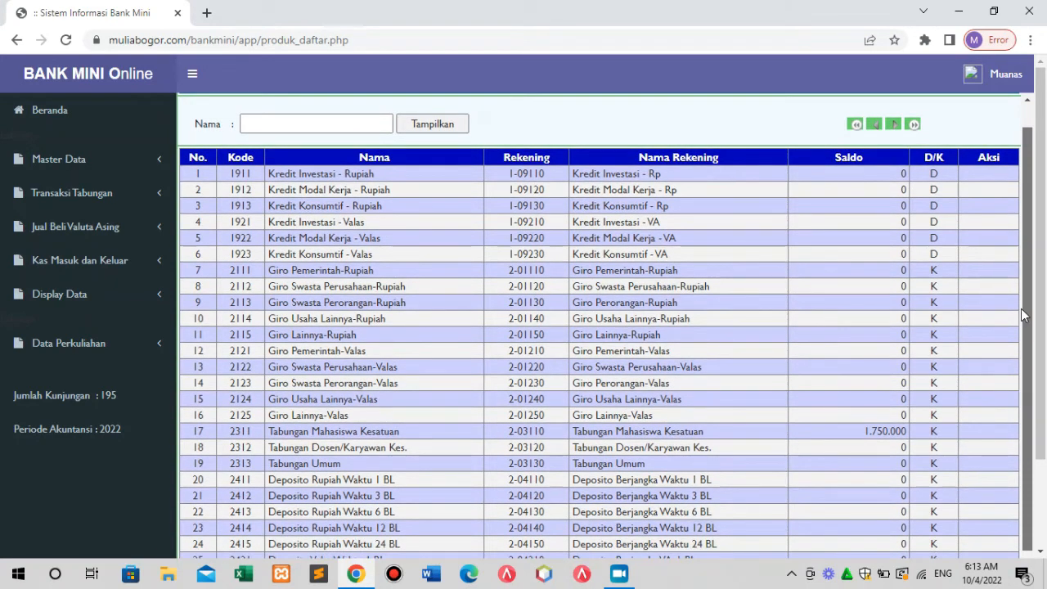
scroll(1024, 278, up, 1)
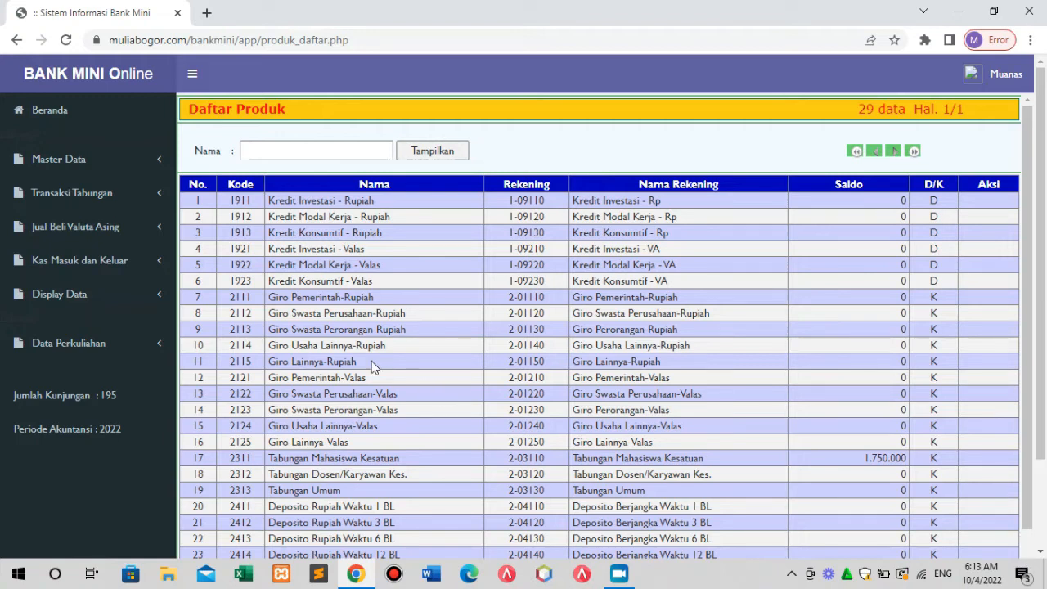
click(72, 167)
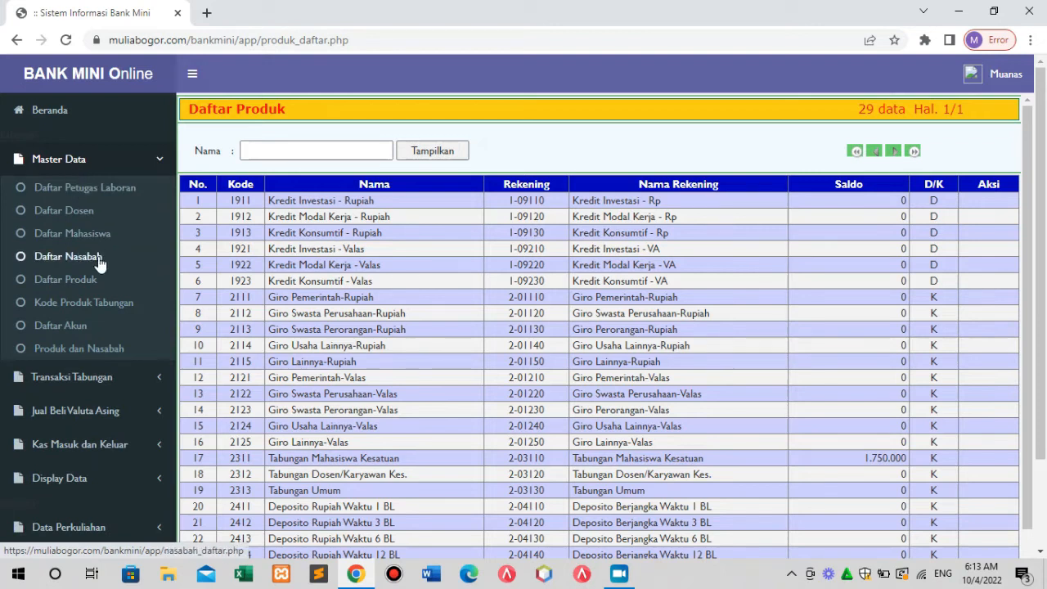
click(112, 305)
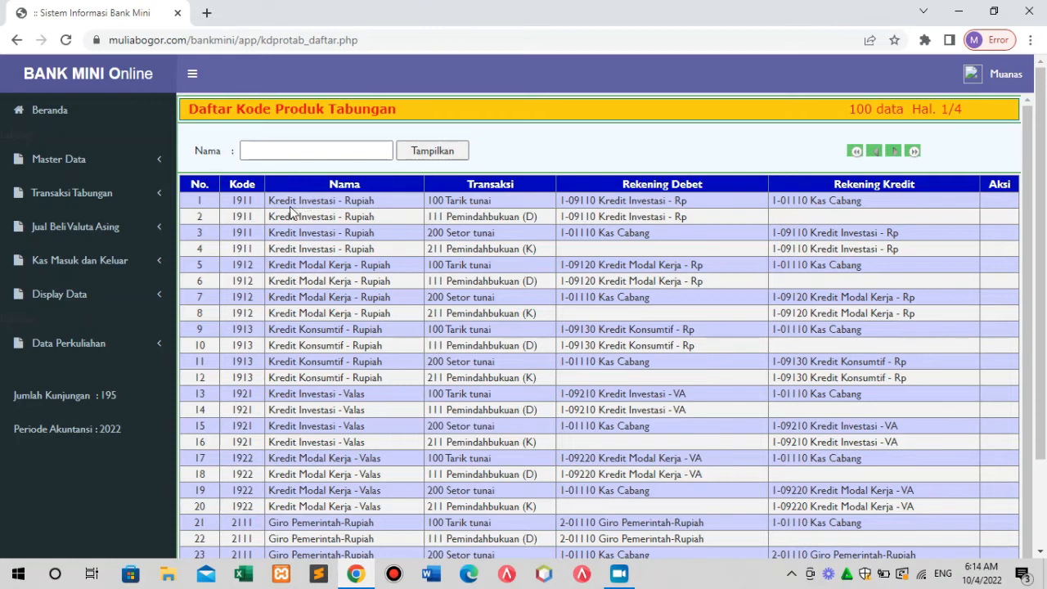
Open Daftar Akun from Master Data to list account codes and names.
drag(279, 205, 332, 215)
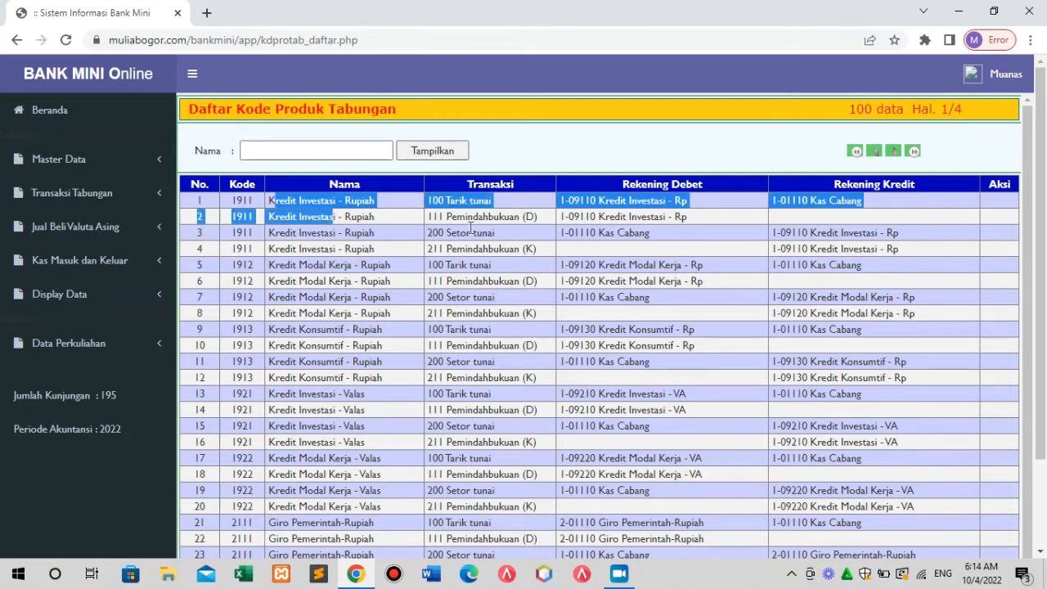
click(494, 230)
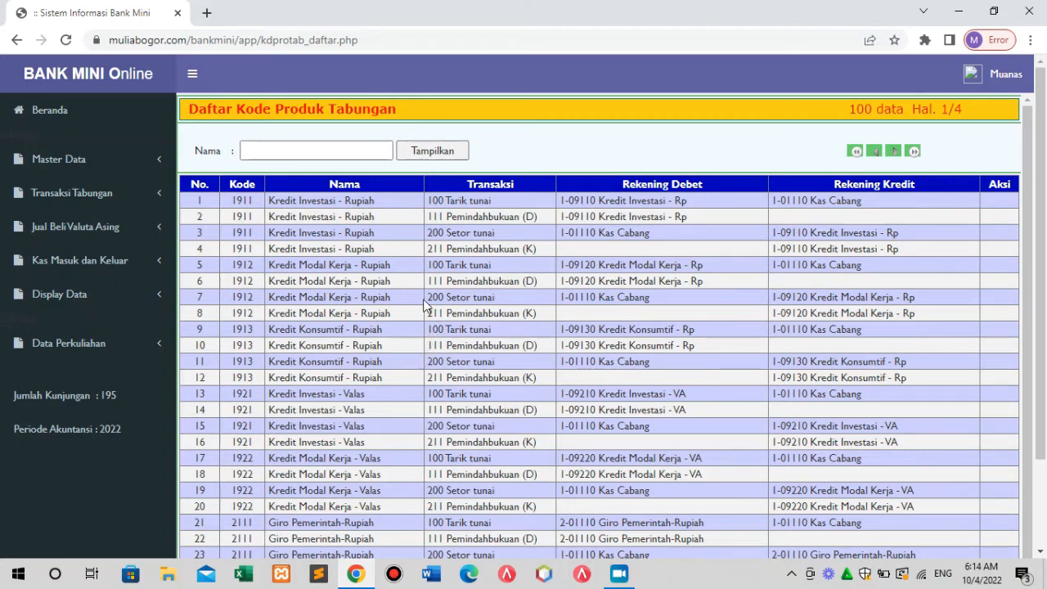
click(81, 162)
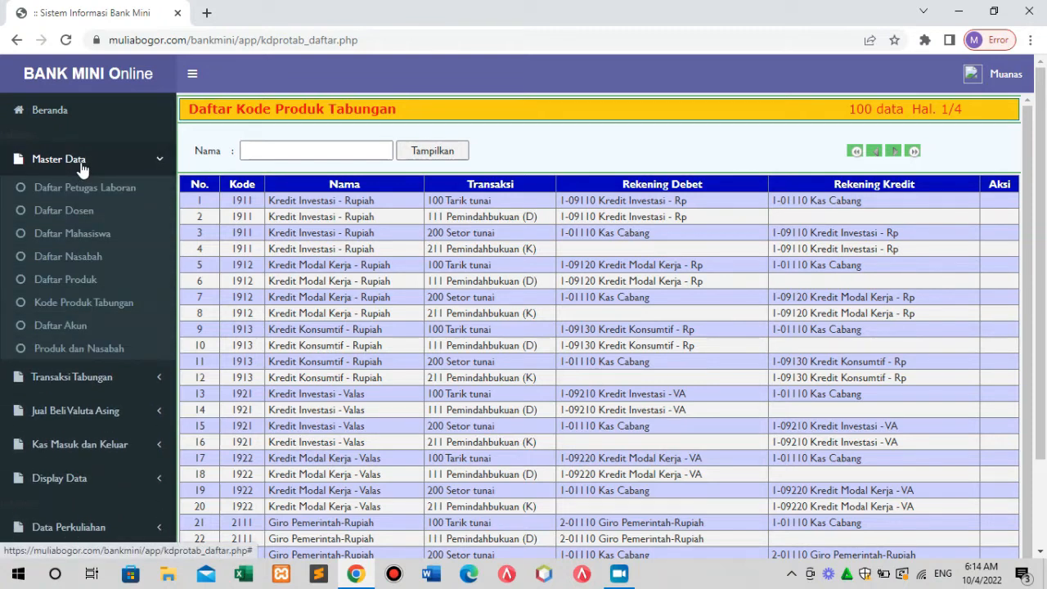
click(77, 325)
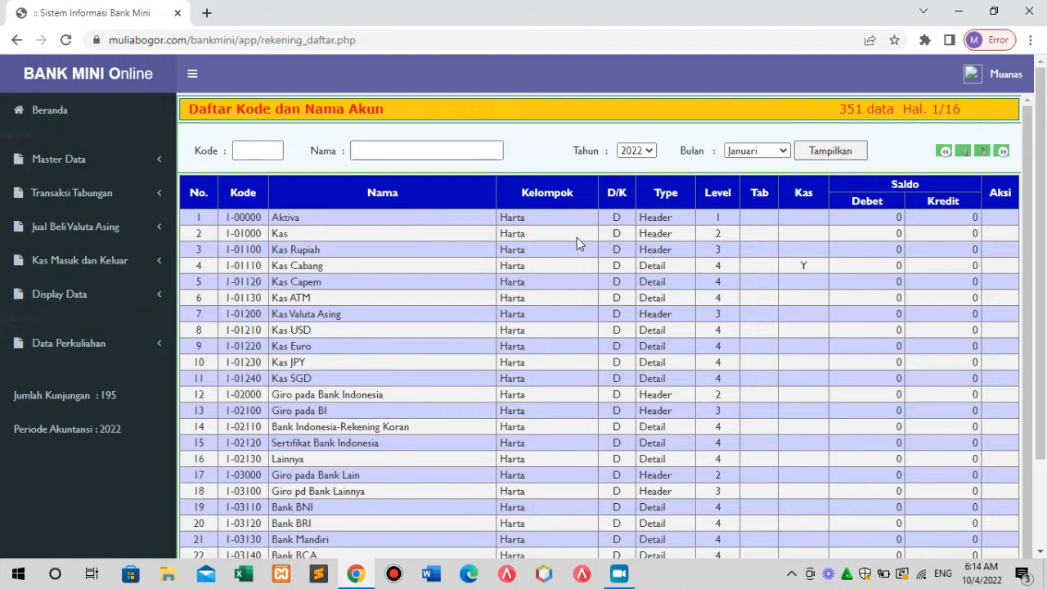
Page forward four times through the account list to page 5 of 16.
click(982, 152)
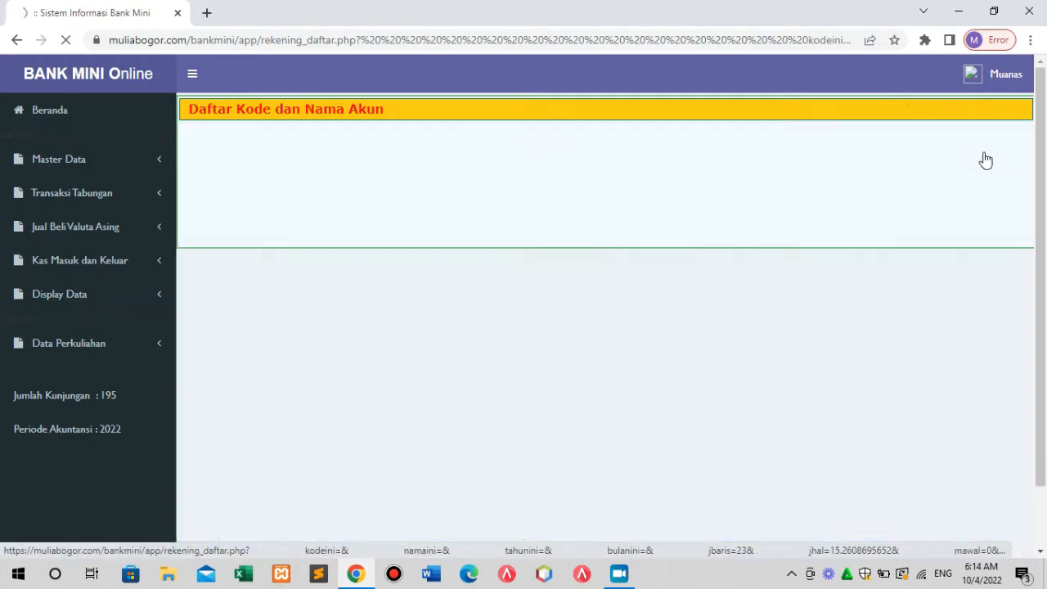
click(982, 153)
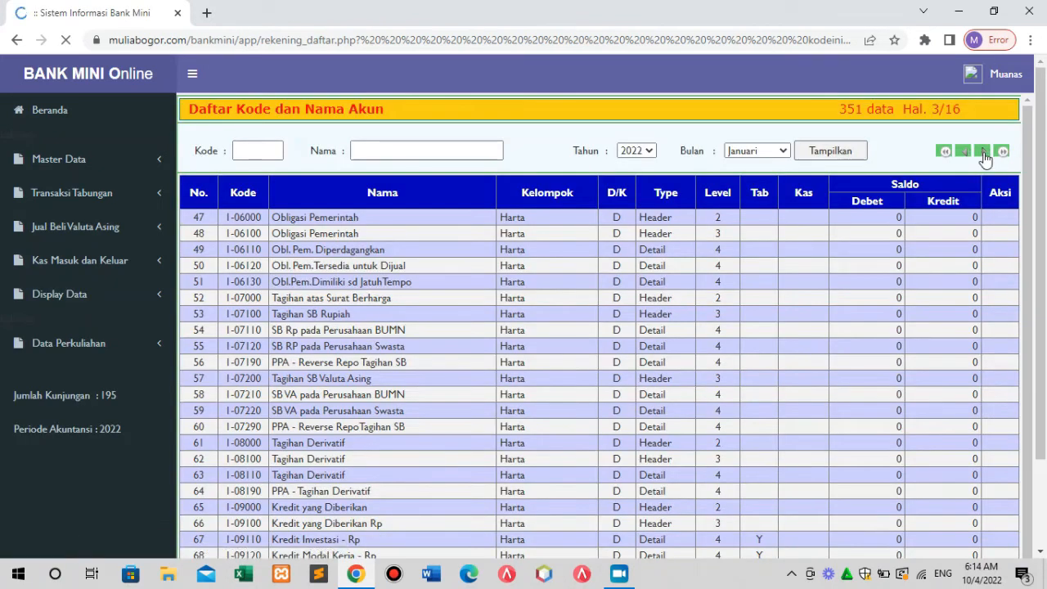
click(982, 153)
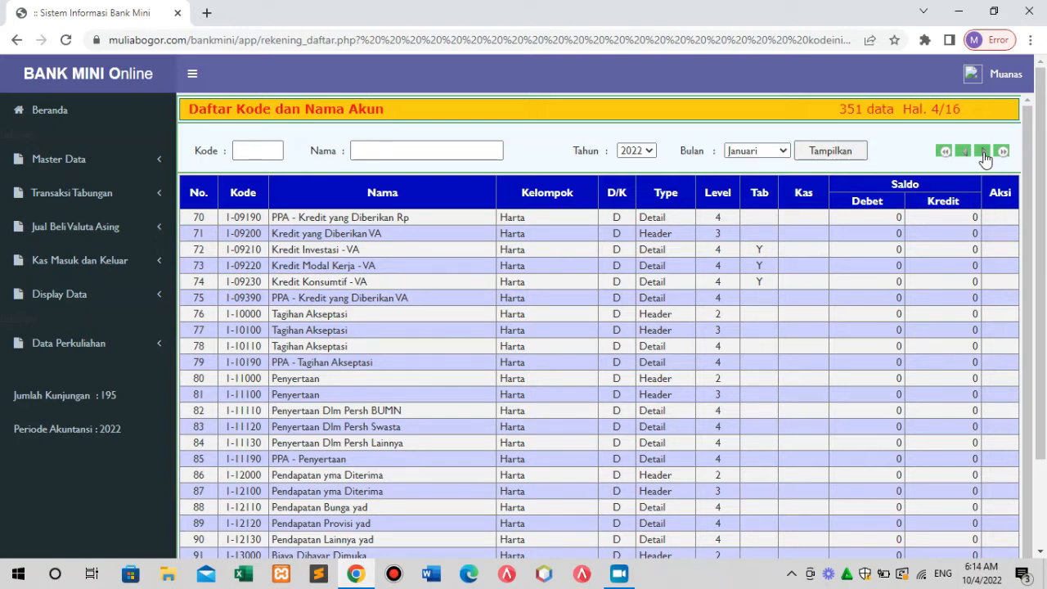
click(982, 153)
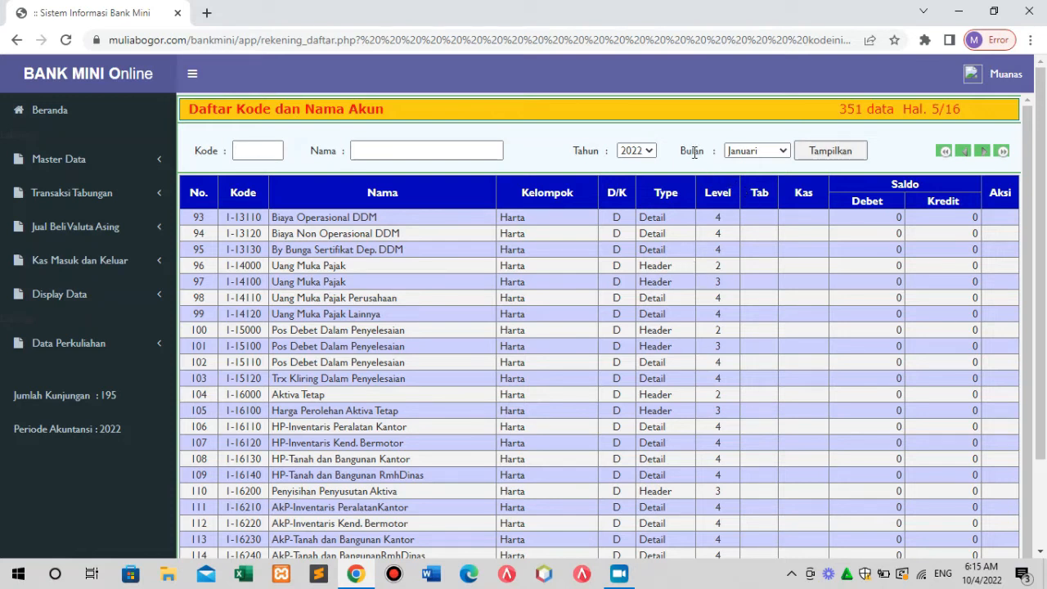
Set the account list period filter to September 2022 and reload the balances.
click(650, 152)
click(783, 152)
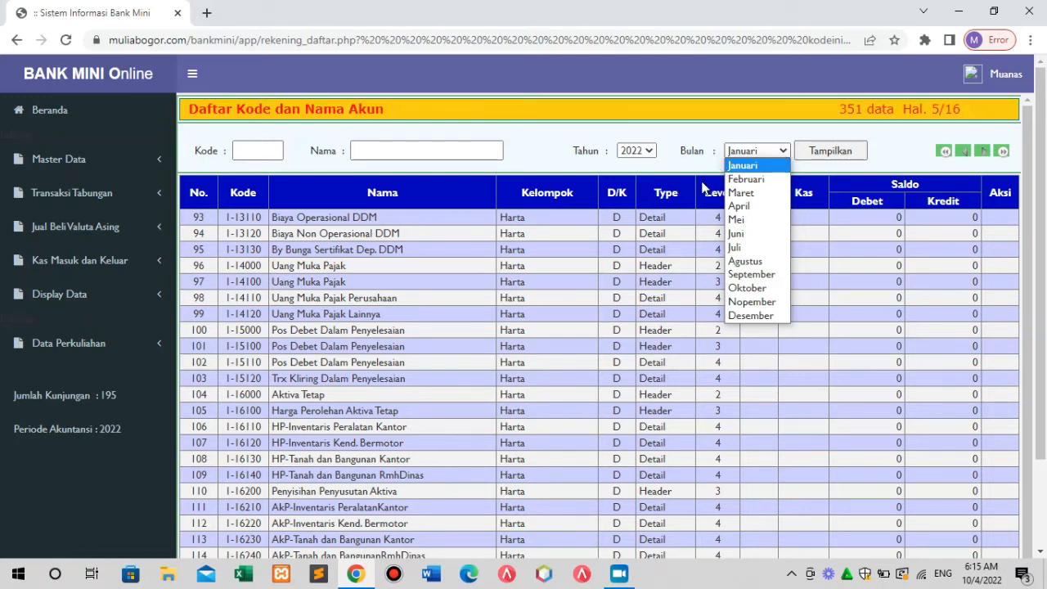
click(852, 153)
click(850, 155)
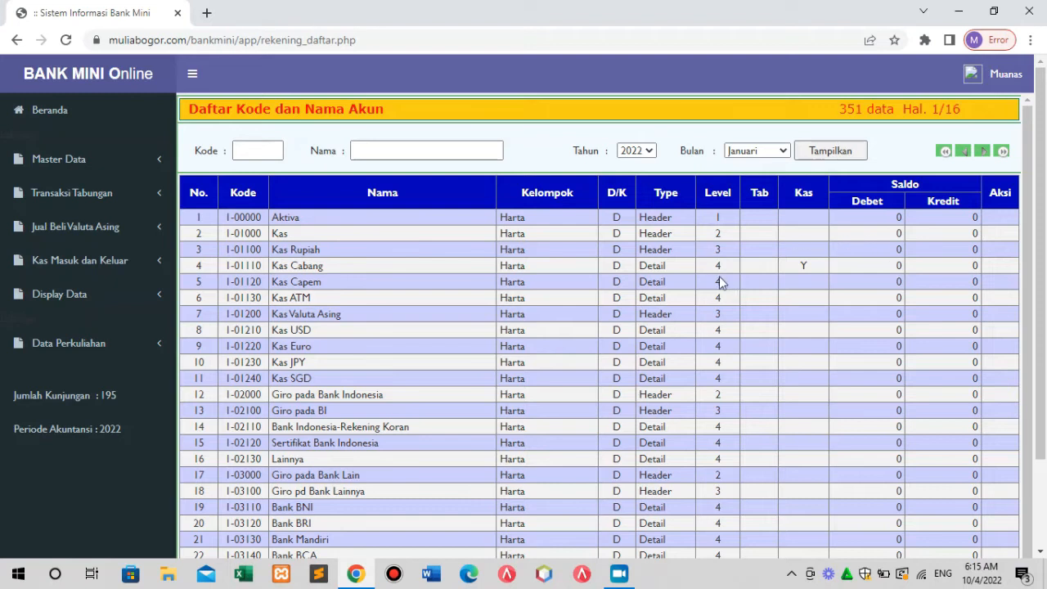
click(785, 152)
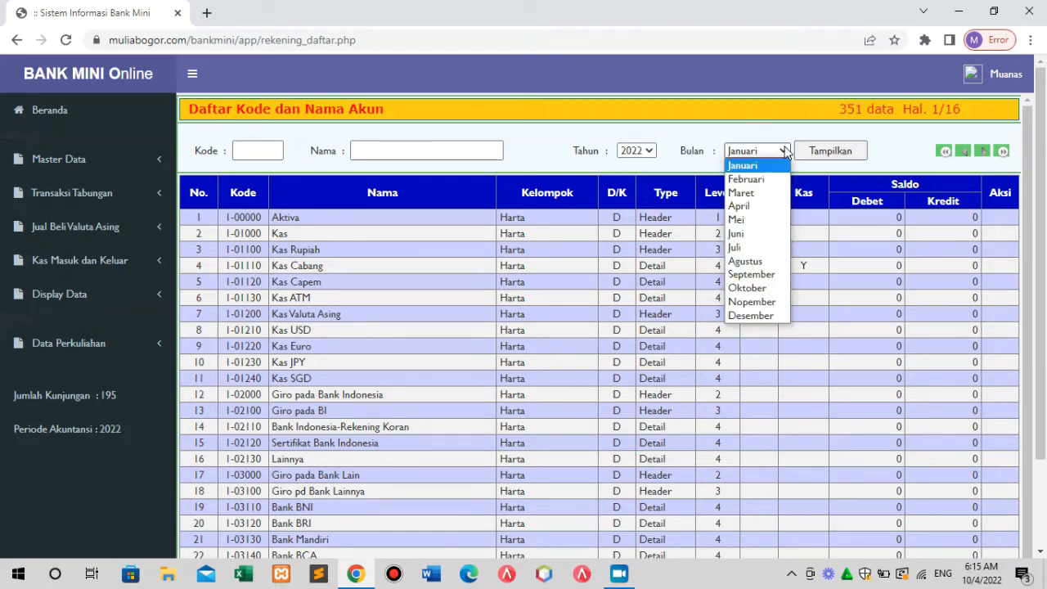
click(765, 274)
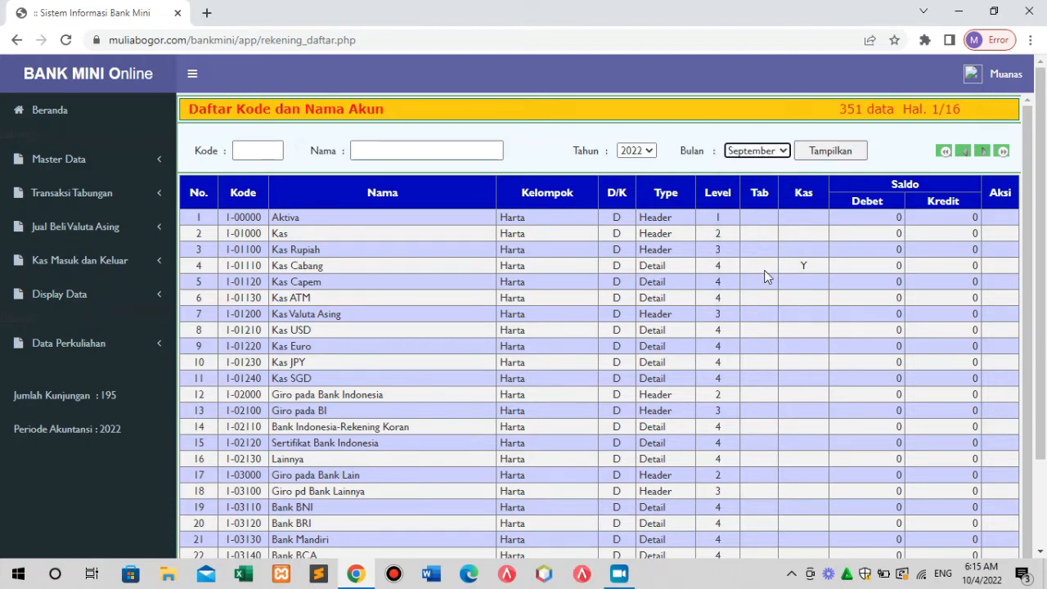
click(832, 154)
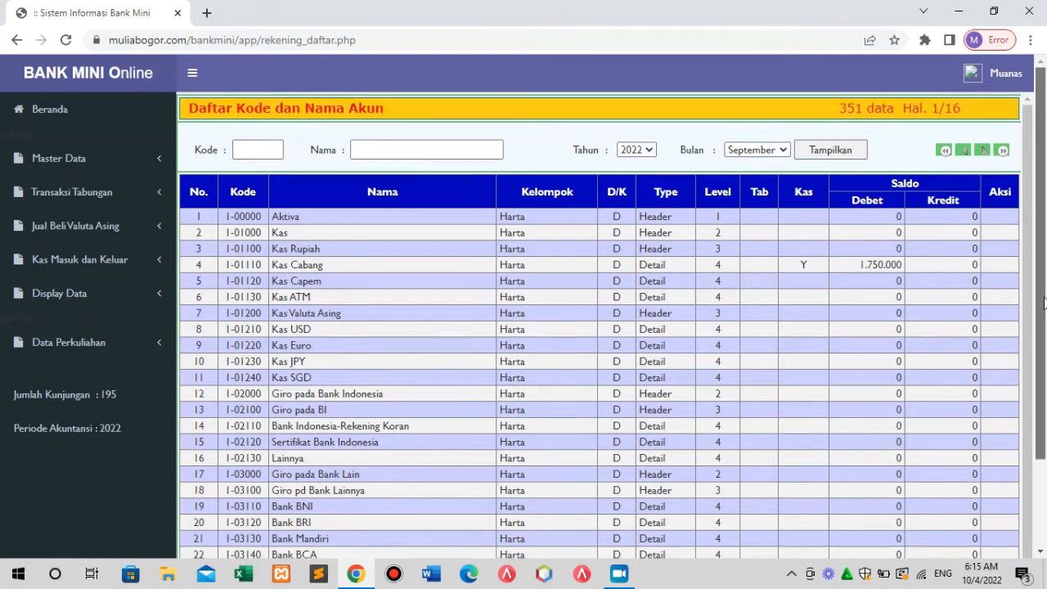
Check the Jumlah totals row, return to the list's top, and expand Master Data in the sidebar.
drag(1043, 296, 1045, 383)
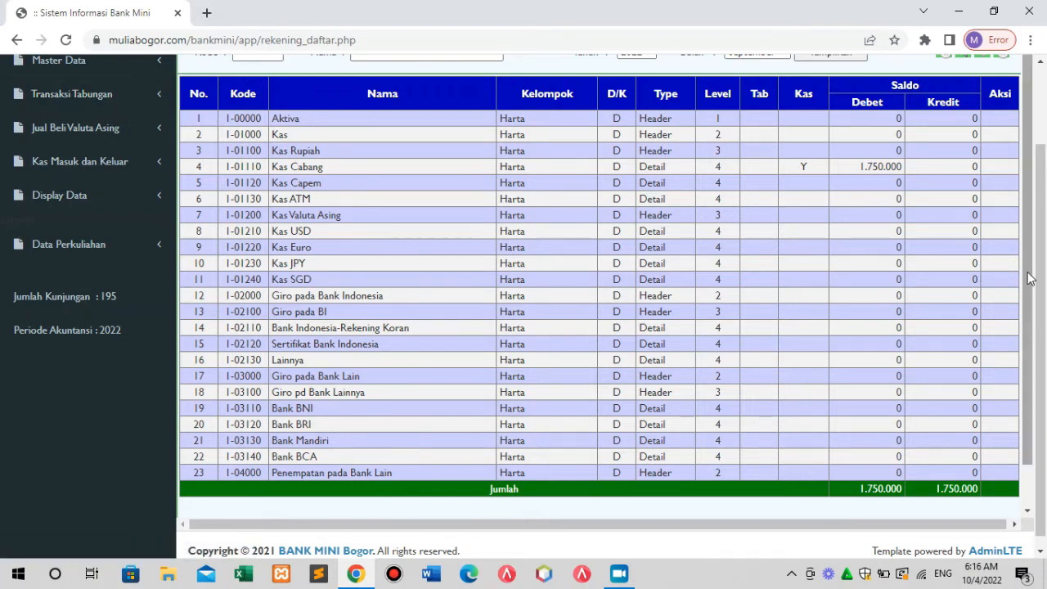
scroll(1045, 246, up, 1)
scroll(1045, 245, up, 1)
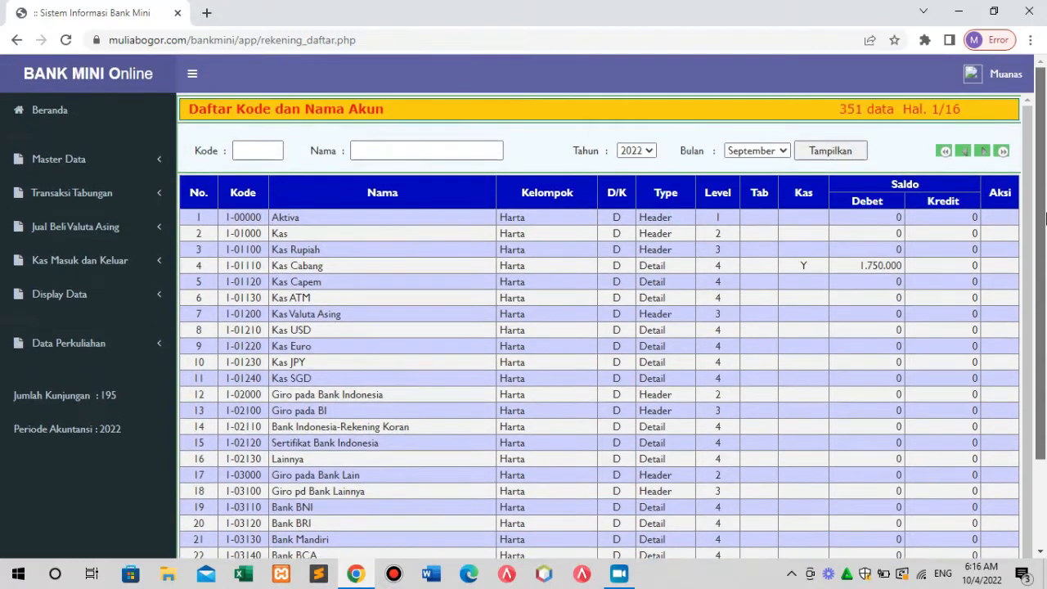
click(70, 164)
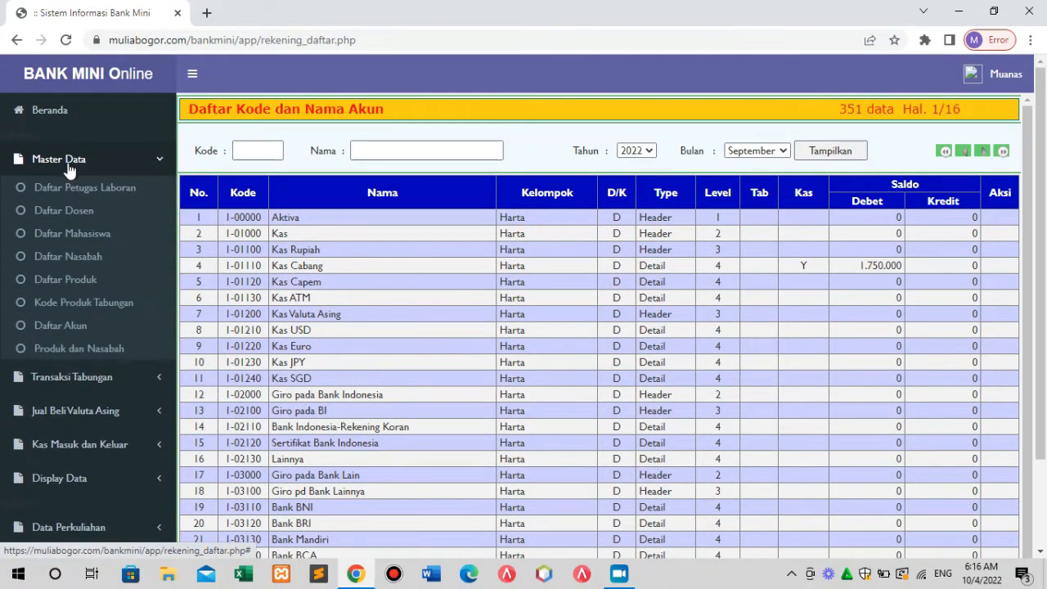
Open Daftar Produk dan Nasabah, re-expand Master Data, and show the Produk savings-product choices.
click(97, 350)
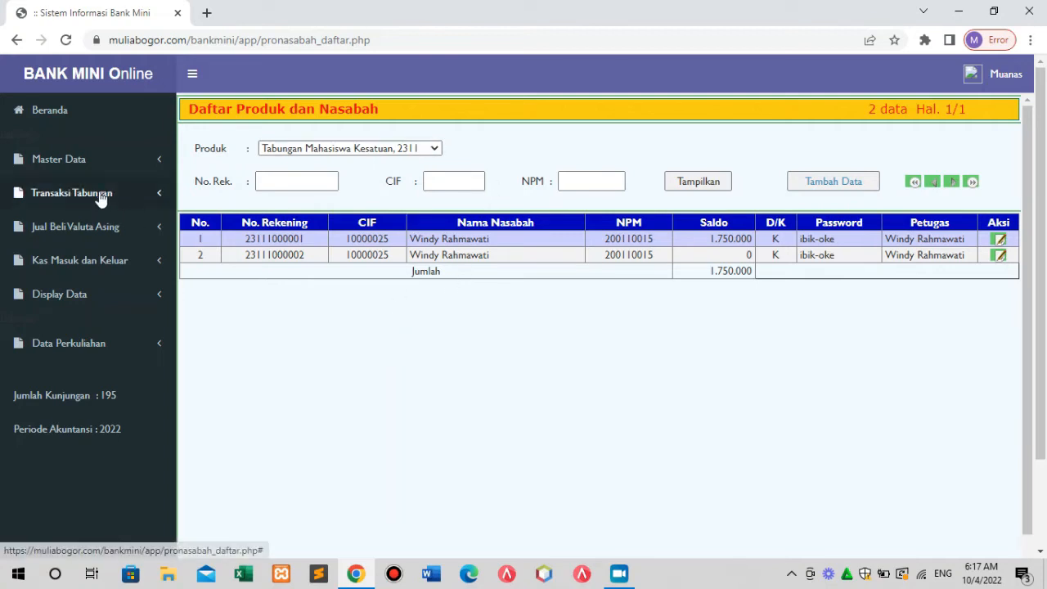
click(77, 167)
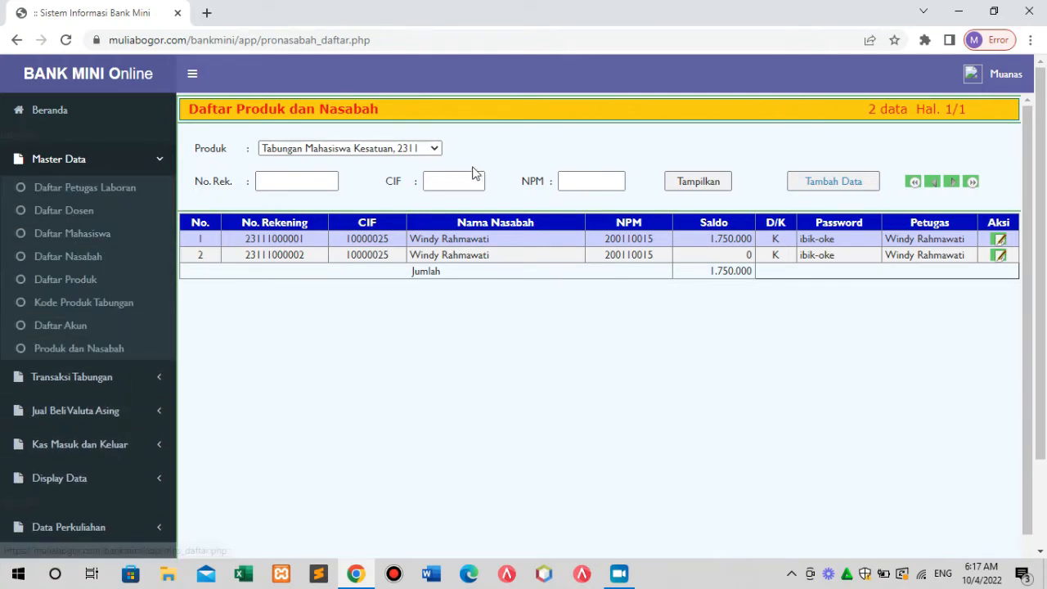
click(435, 151)
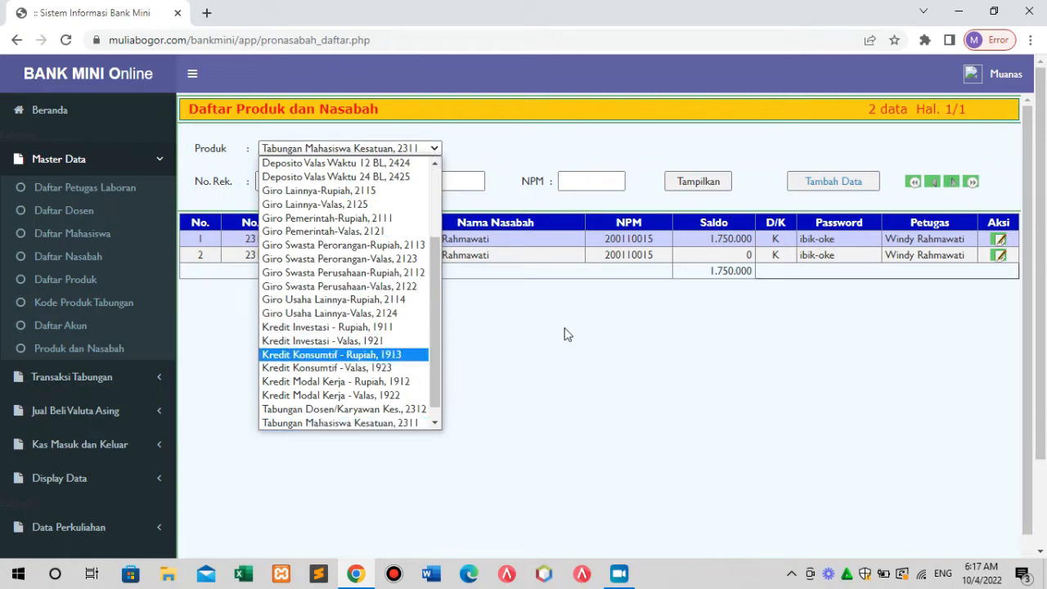
Keep Tabungan Mahasiswa Kesatuan as the product and expand Transaksi Tabungan in the sidebar.
click(614, 345)
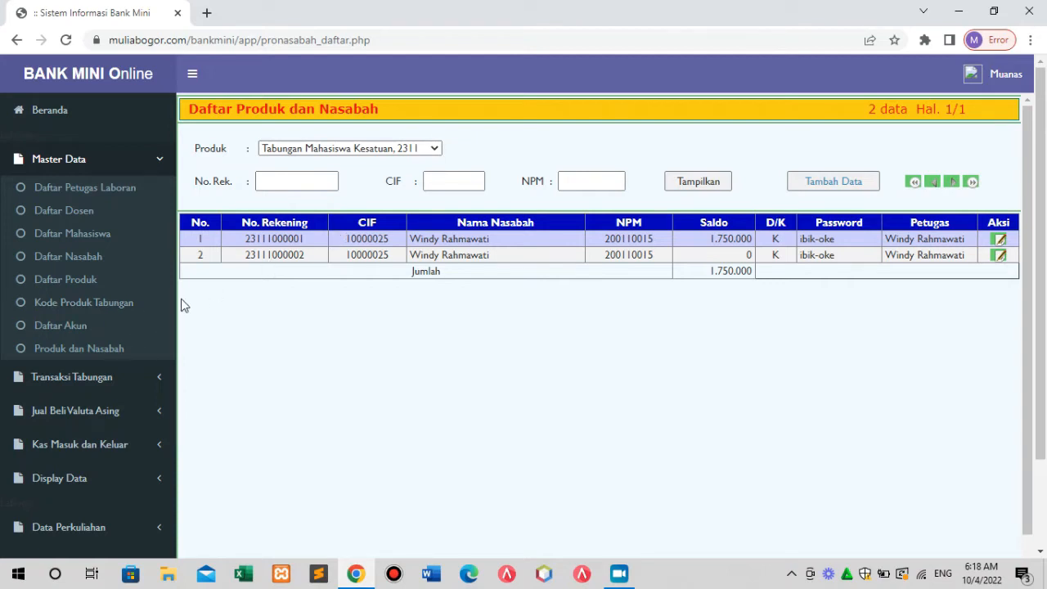
click(100, 380)
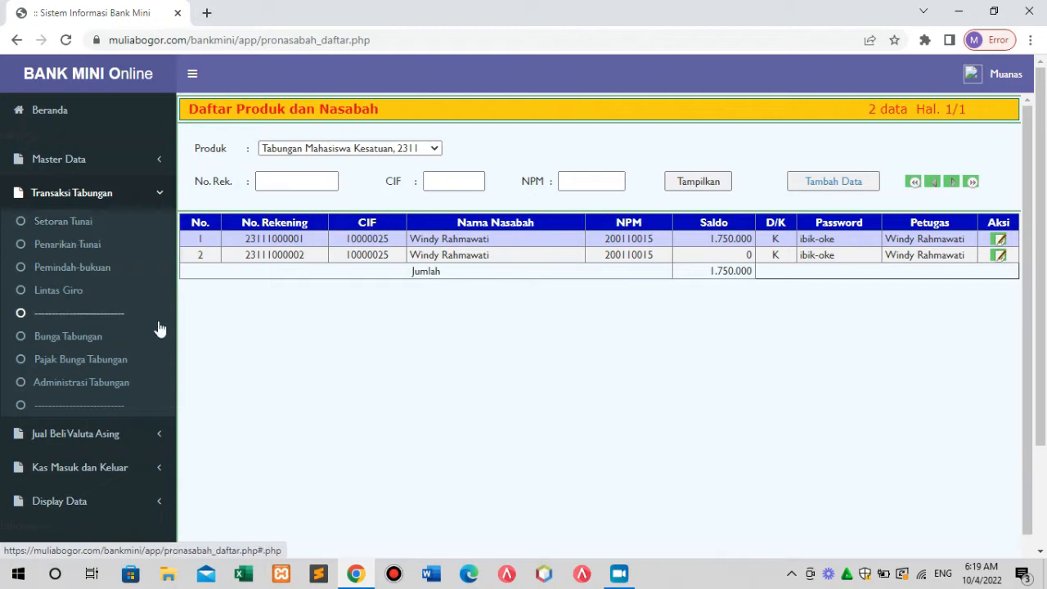
Expand Jual Beli Valuta Asing to show Beli Valuta Asing and Jual Valuta Asing.
click(97, 440)
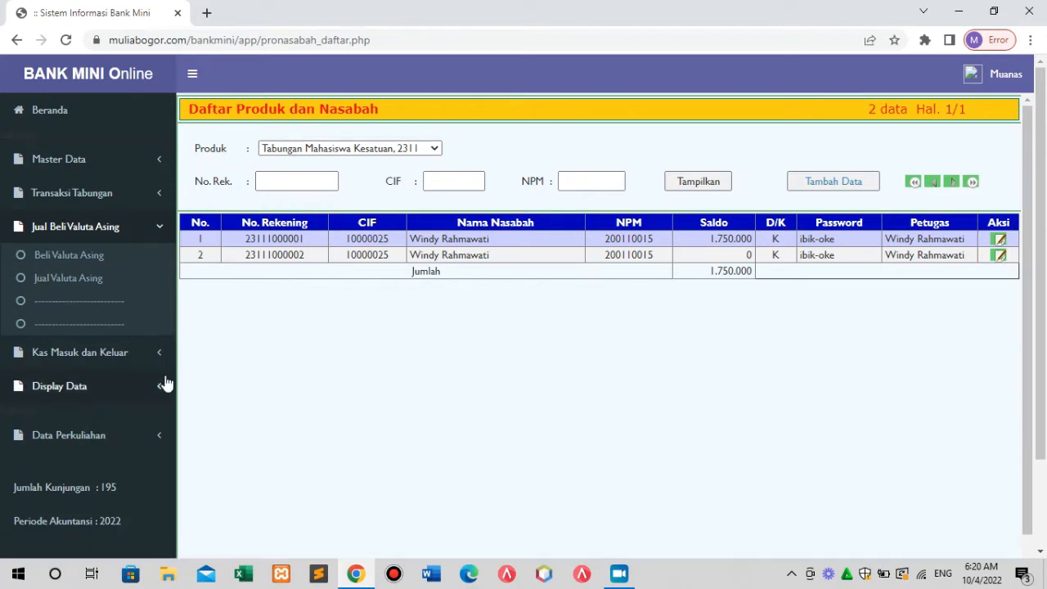
Expand Kas Masuk dan Keluar to show Kas Masuk, Kas Keluar, Jurnal Umum and Jurnal Penutup.
click(106, 357)
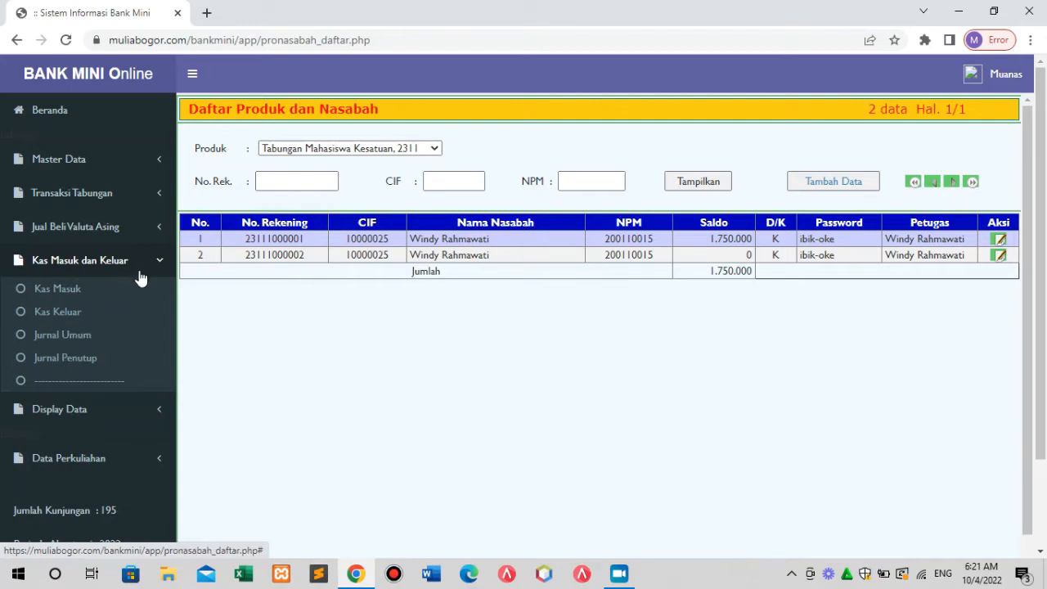
click(82, 417)
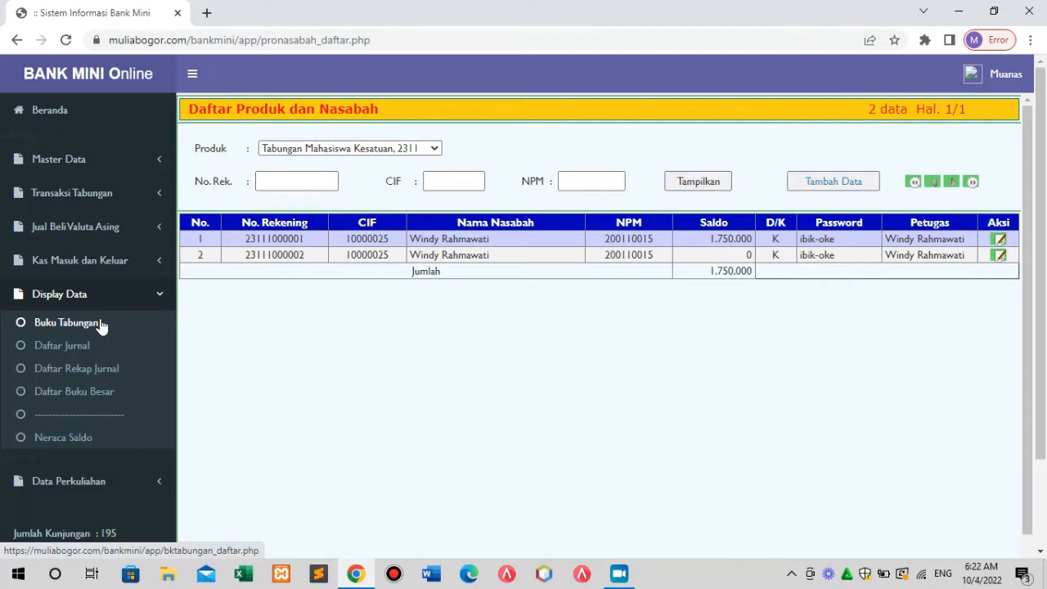
click(115, 195)
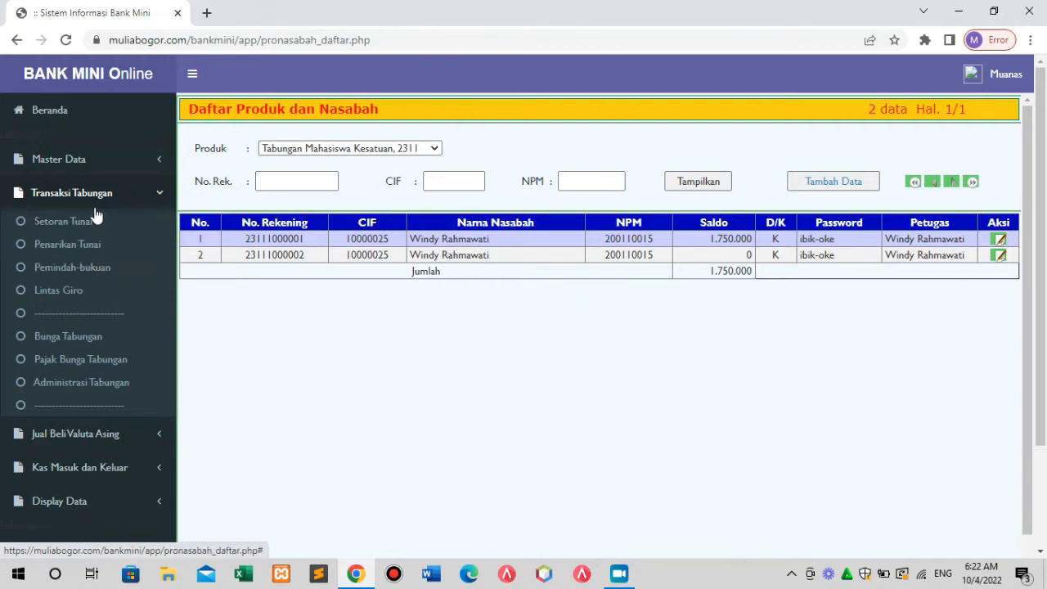
click(84, 497)
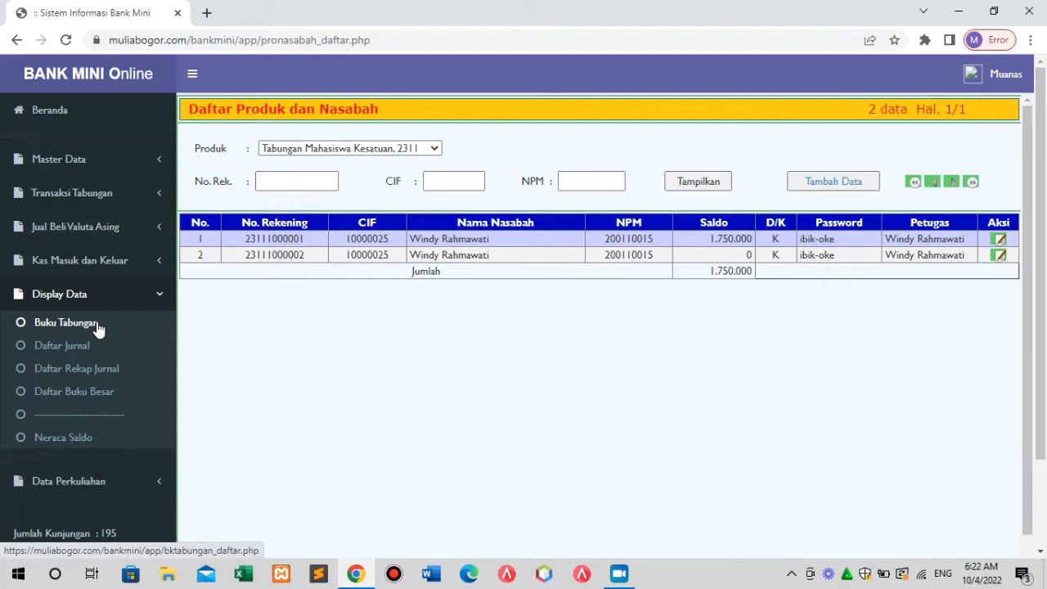
Expand Data Perkuliahan to show Daftar Kelas, Aktifkan Kelas, Jadwal Kuliah and Daftar KRS.
click(98, 486)
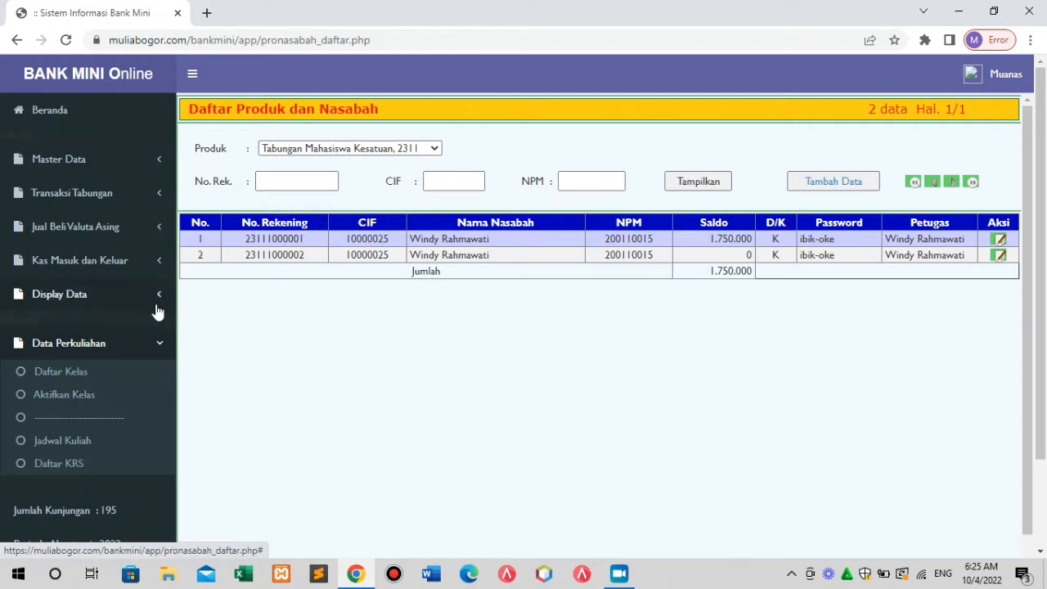
Expand Master Data to list its pages from Daftar Petugas Laboran to Produk dan Nasabah.
click(58, 158)
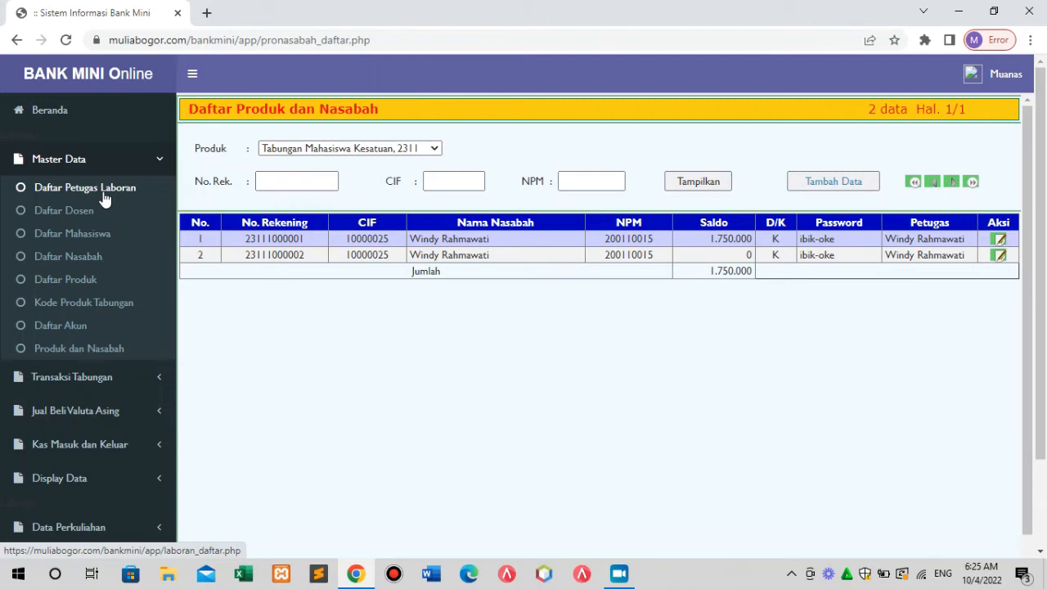
Open the Daftar Mahasiswa student list from the Master Data menu.
click(80, 235)
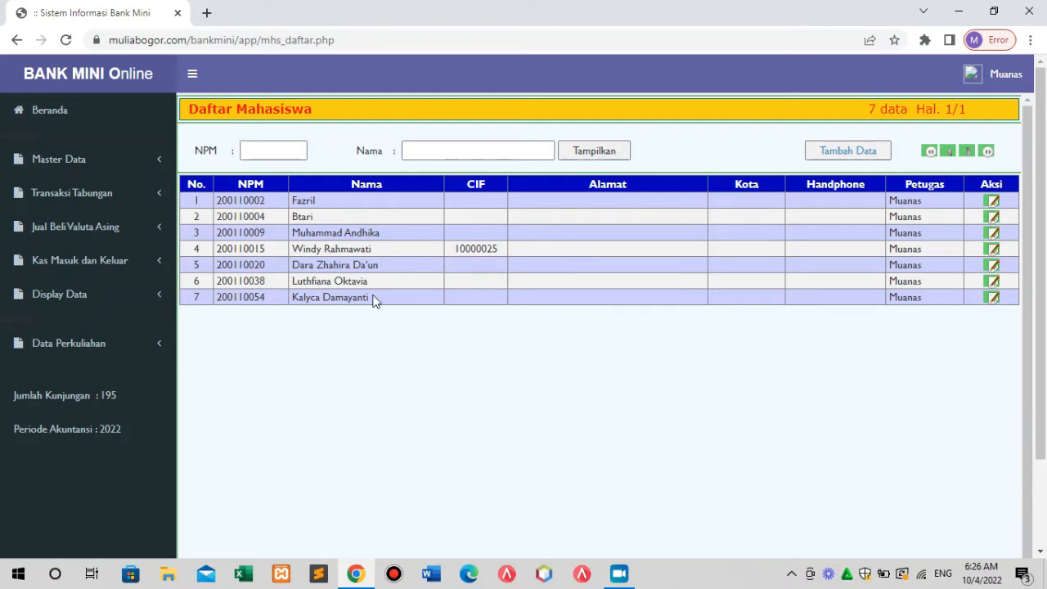
click(992, 282)
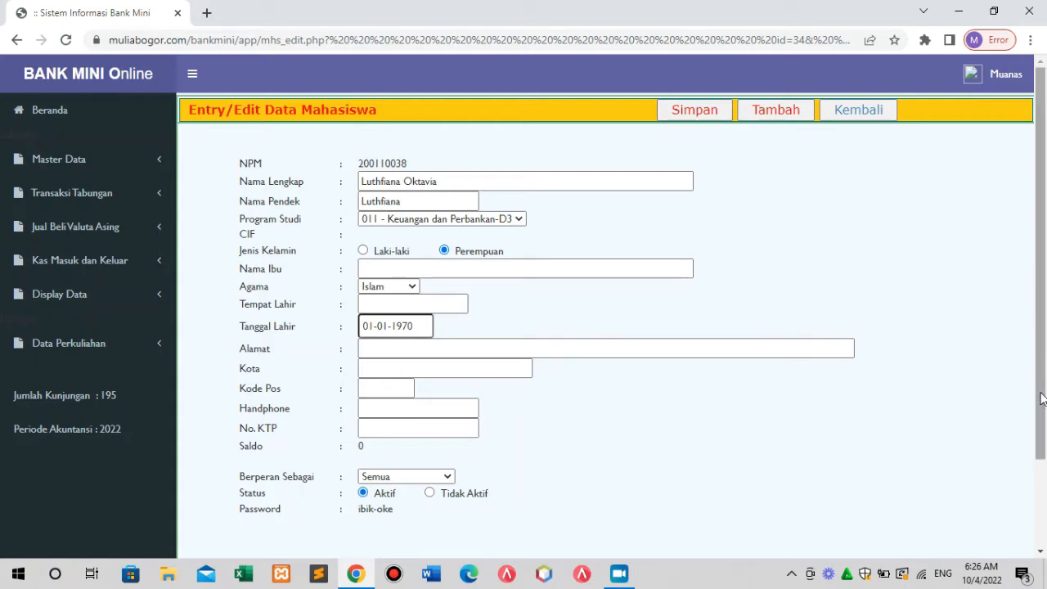
drag(1045, 362, 1022, 348)
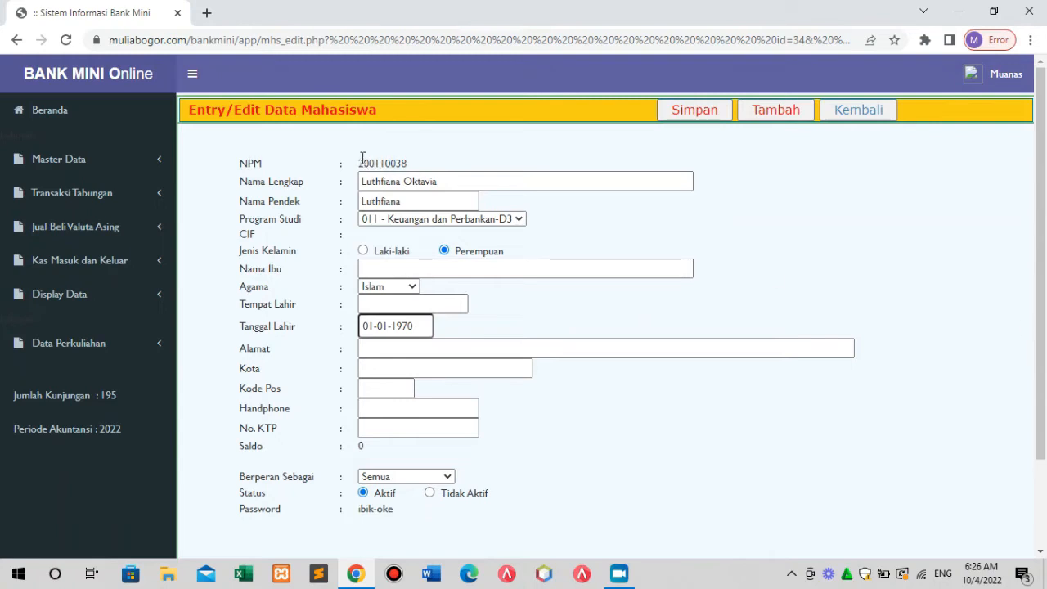
drag(359, 162, 451, 179)
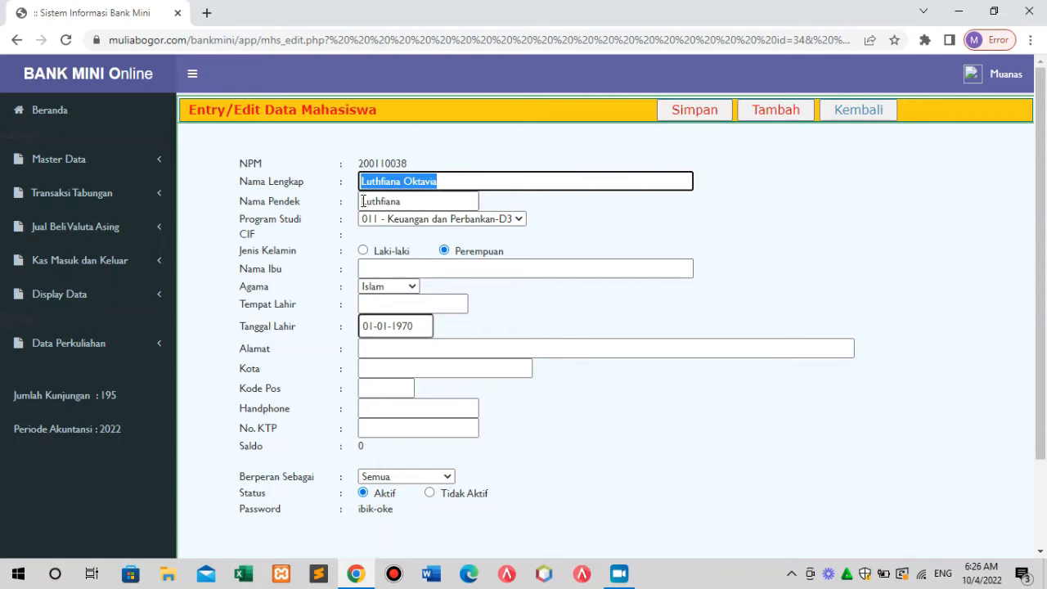
drag(362, 201, 401, 205)
click(443, 202)
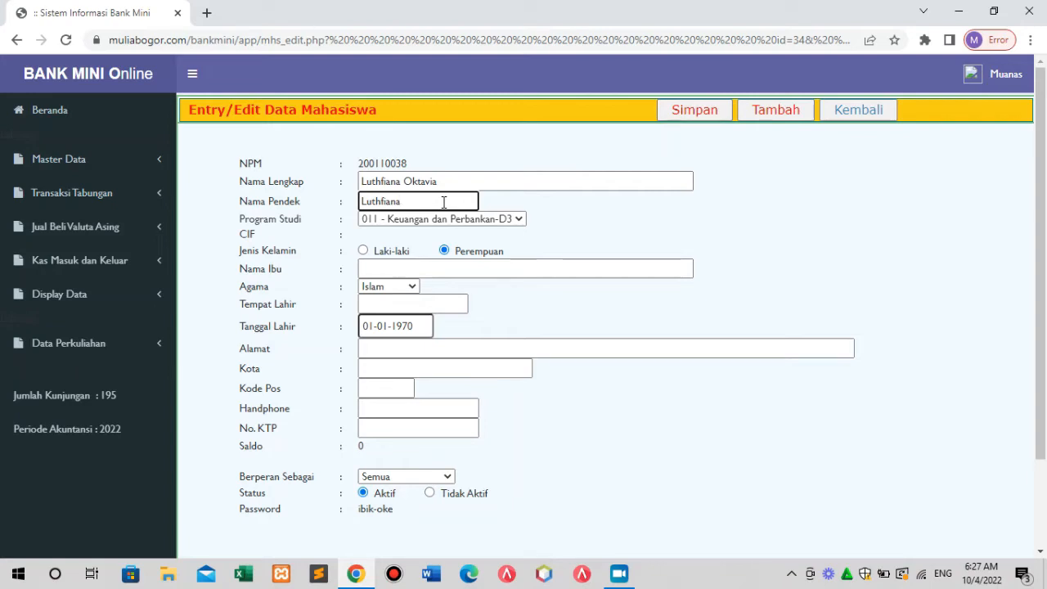
drag(443, 181, 364, 192)
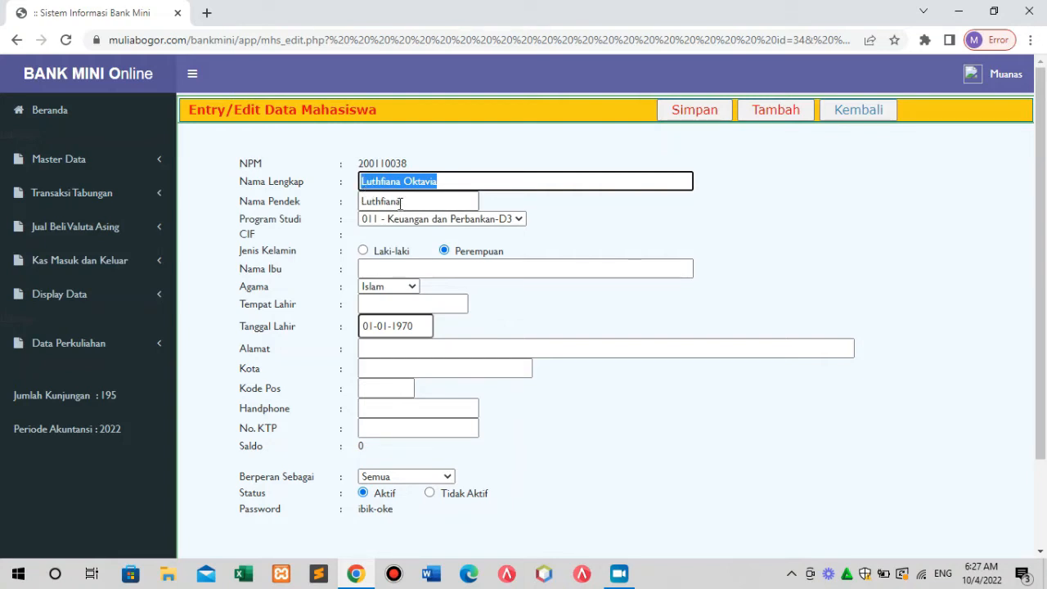
drag(400, 204, 360, 210)
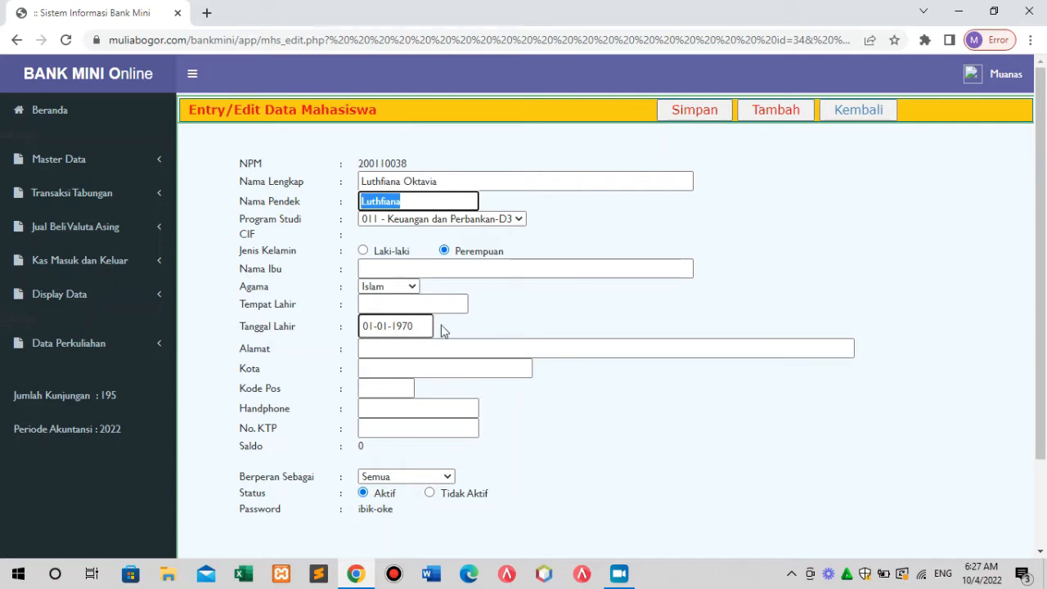
click(387, 305)
click(393, 267)
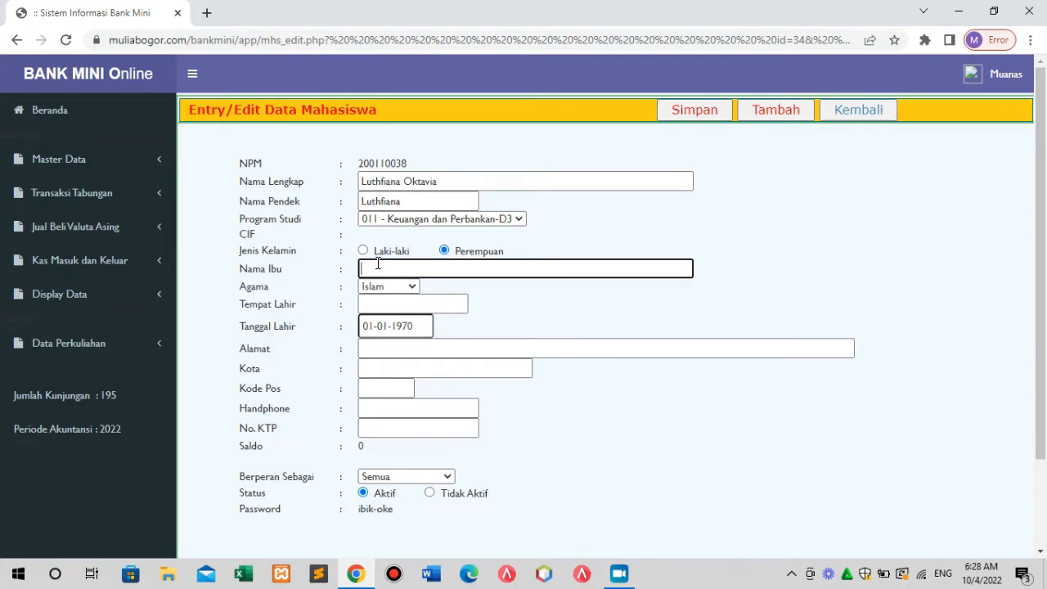
click(391, 302)
click(419, 329)
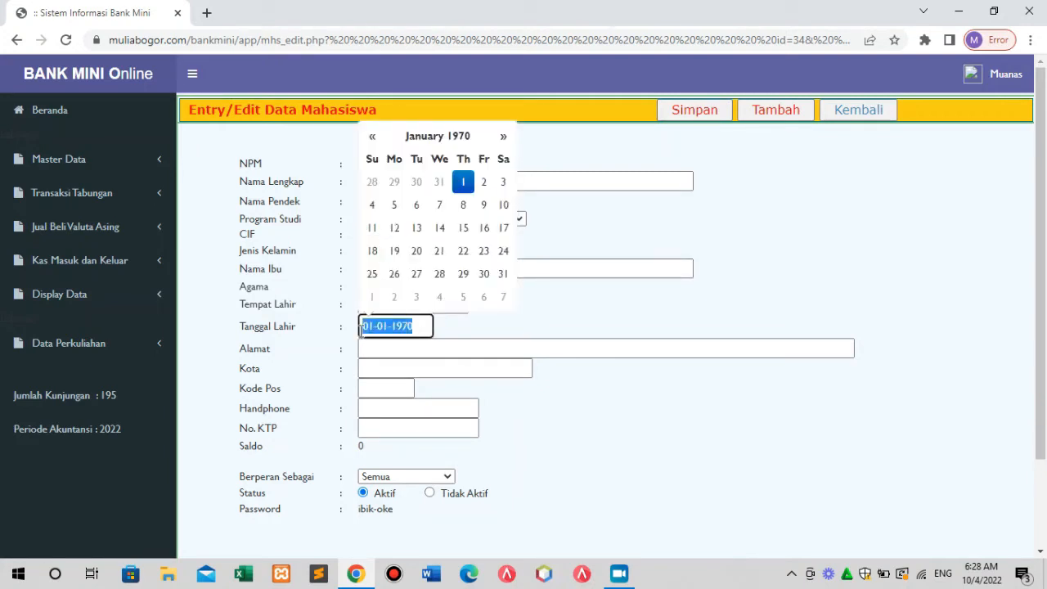
click(394, 350)
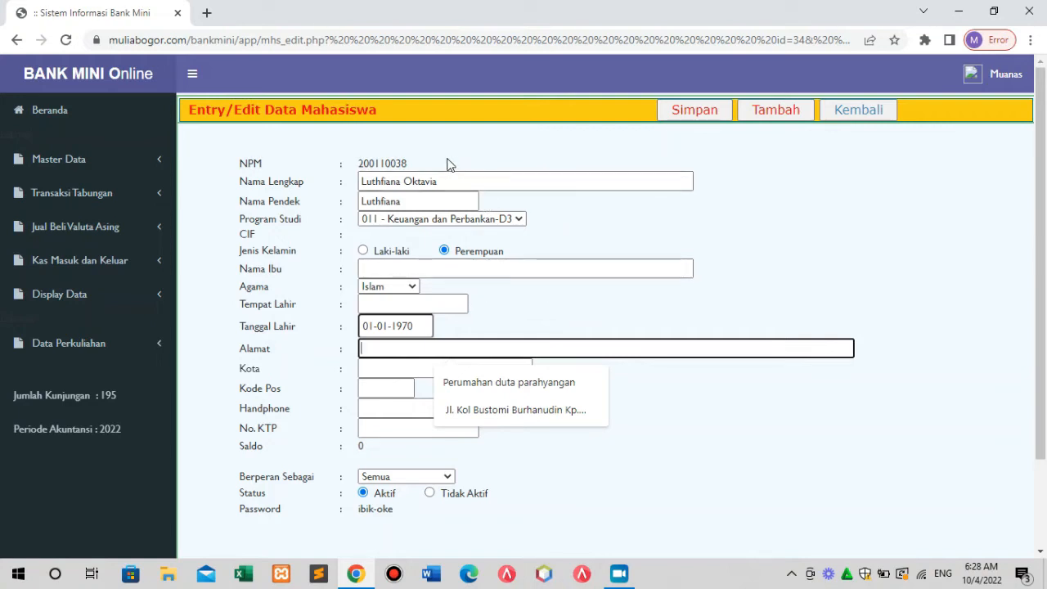
click(411, 165)
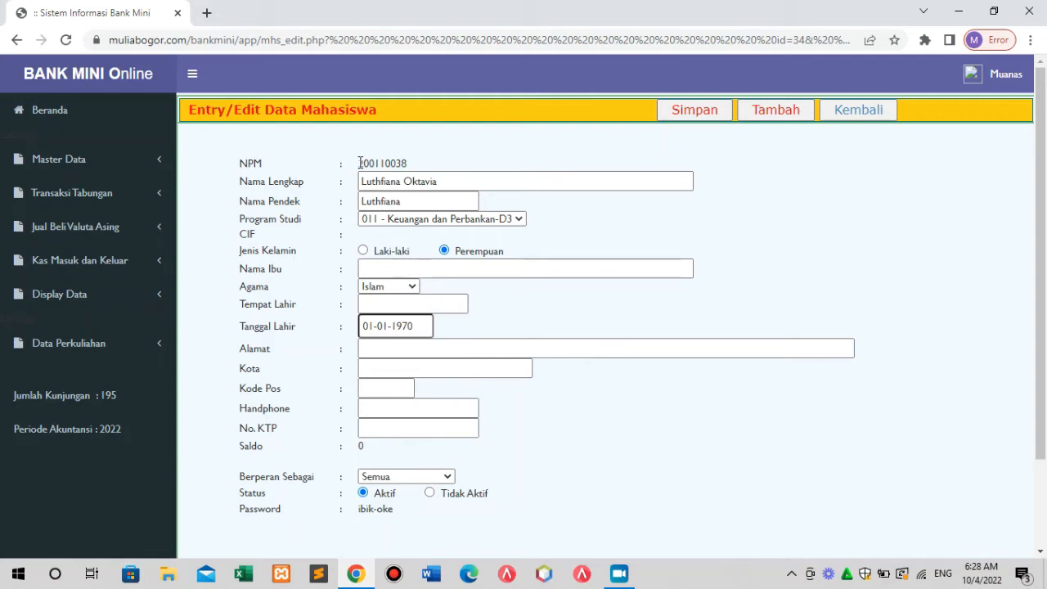
drag(357, 164, 361, 216)
click(461, 179)
click(412, 198)
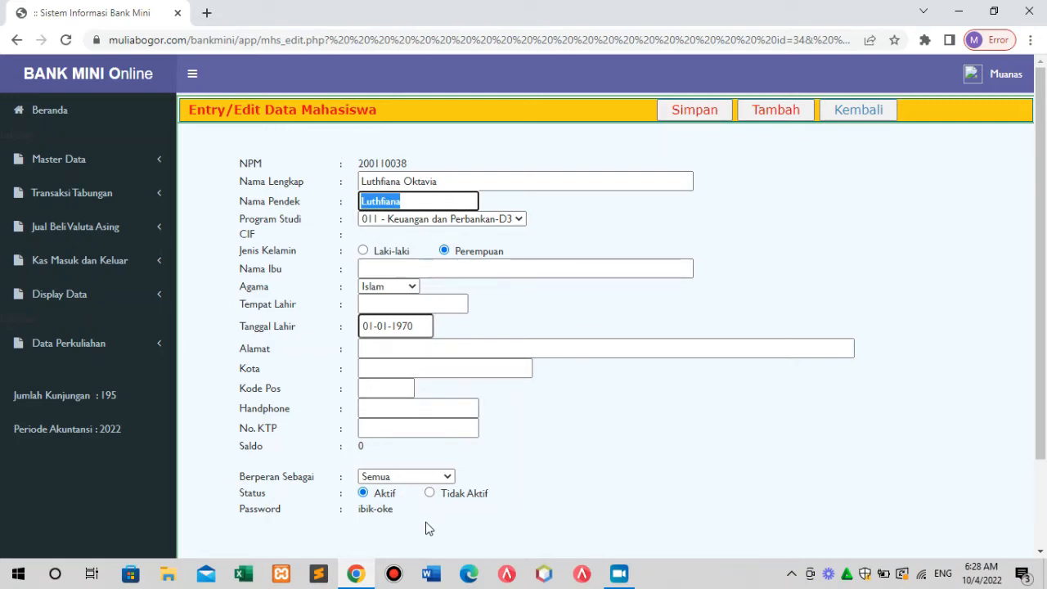
click(423, 391)
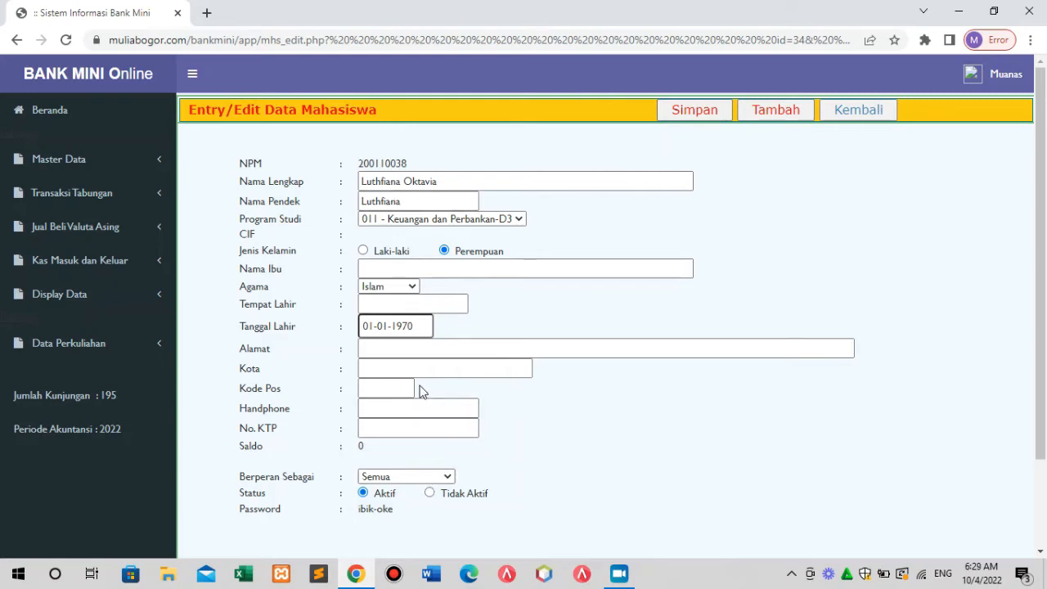
click(447, 477)
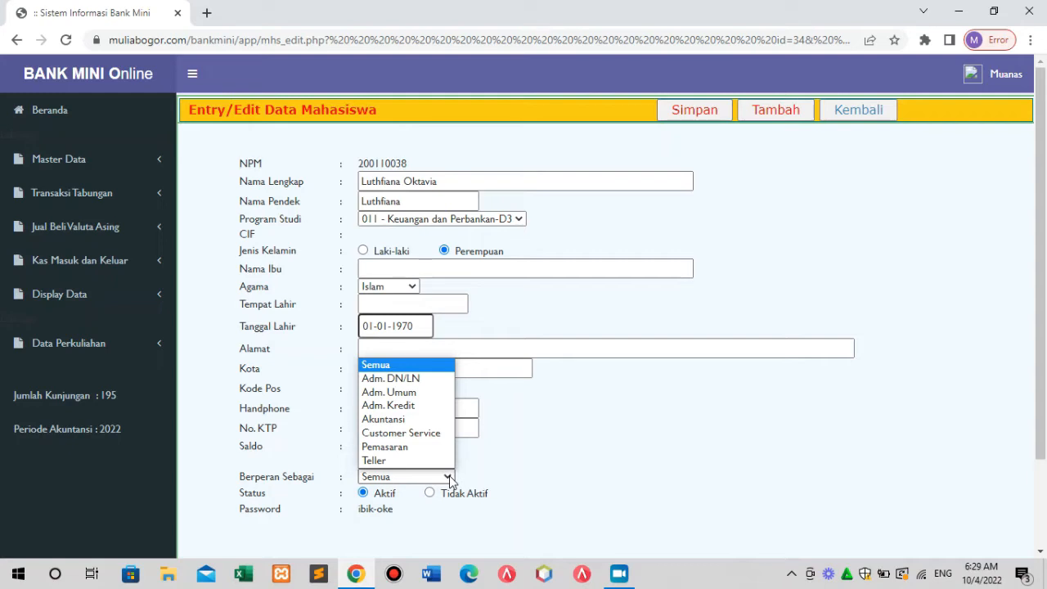
click(494, 463)
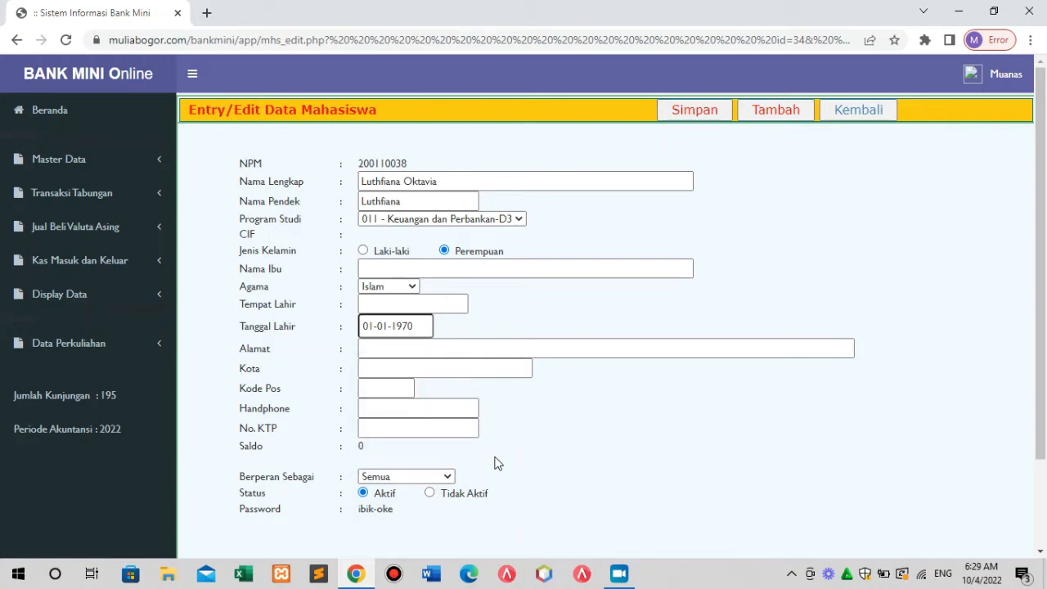
click(449, 476)
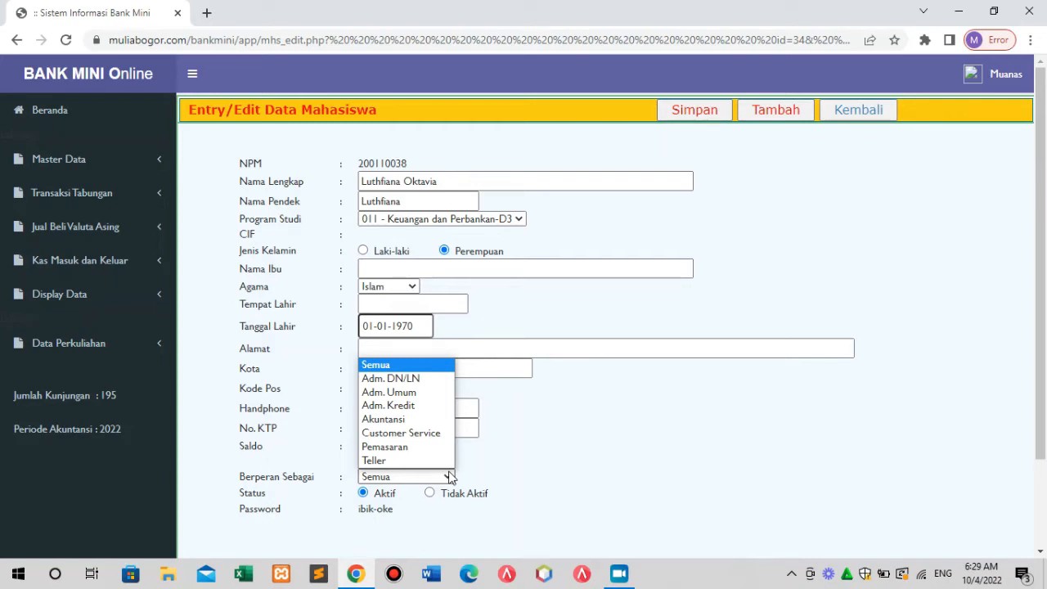
click(483, 456)
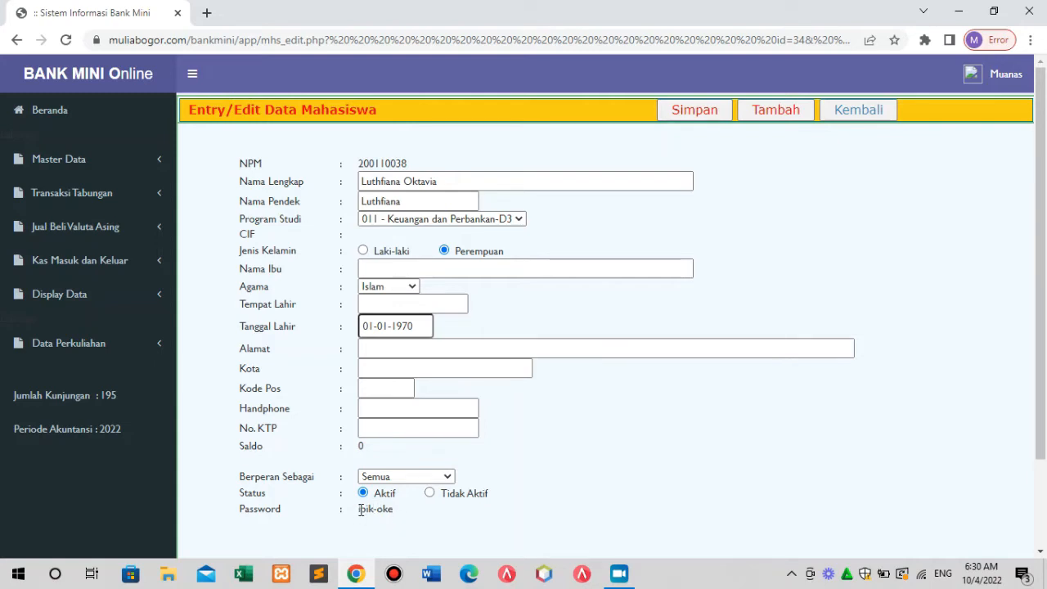
Select the default password text in the student form's password field.
drag(361, 509, 398, 514)
click(425, 513)
drag(393, 508, 357, 513)
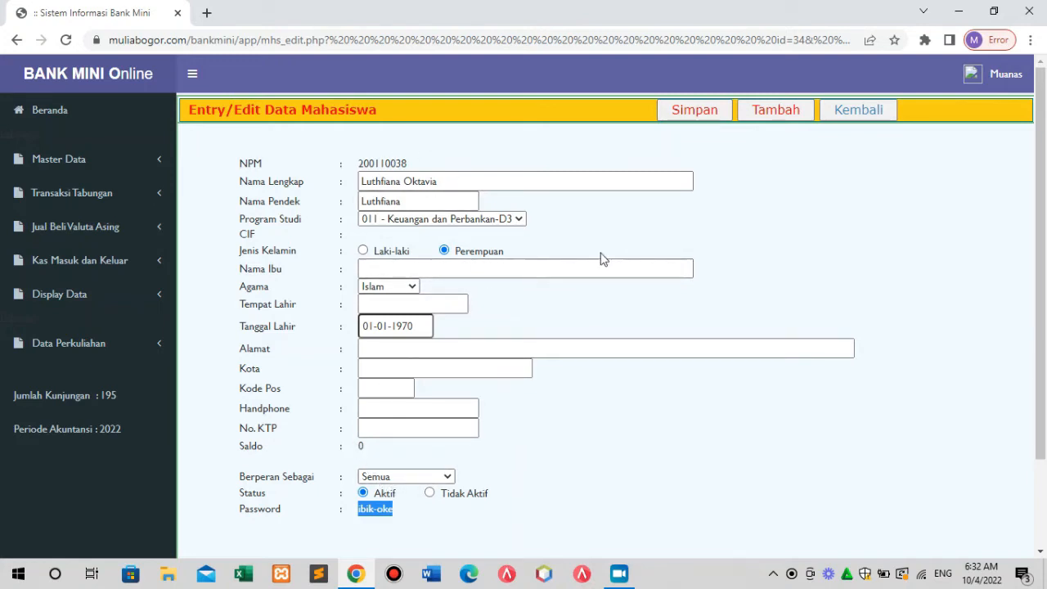
Save the new student's record with Simpan, then return to the Daftar Mahasiswa list.
click(695, 115)
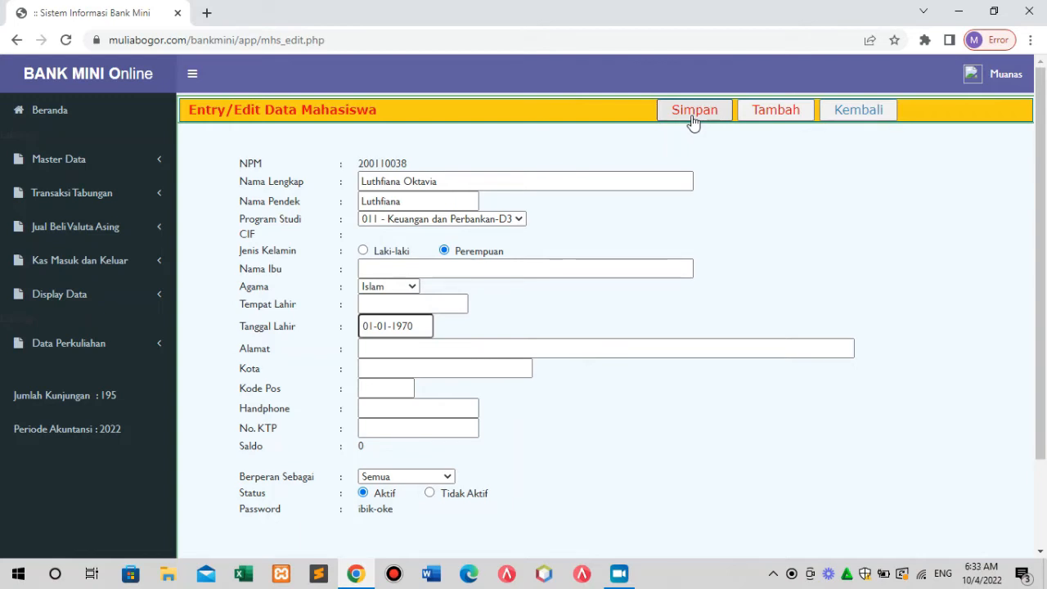
click(885, 116)
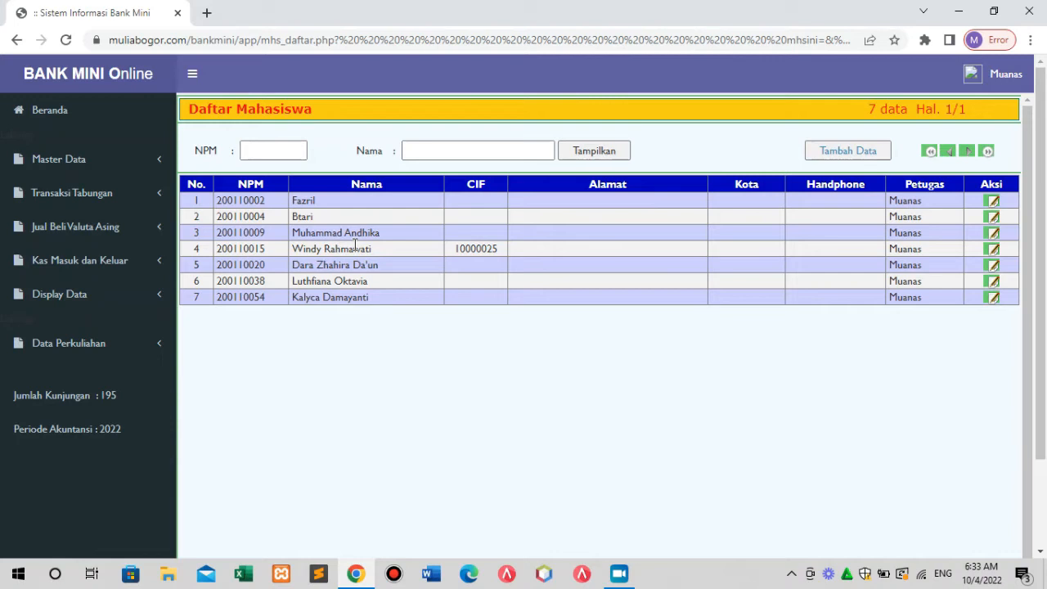
Open a blank entry form for a new student with Tambah Data.
click(849, 152)
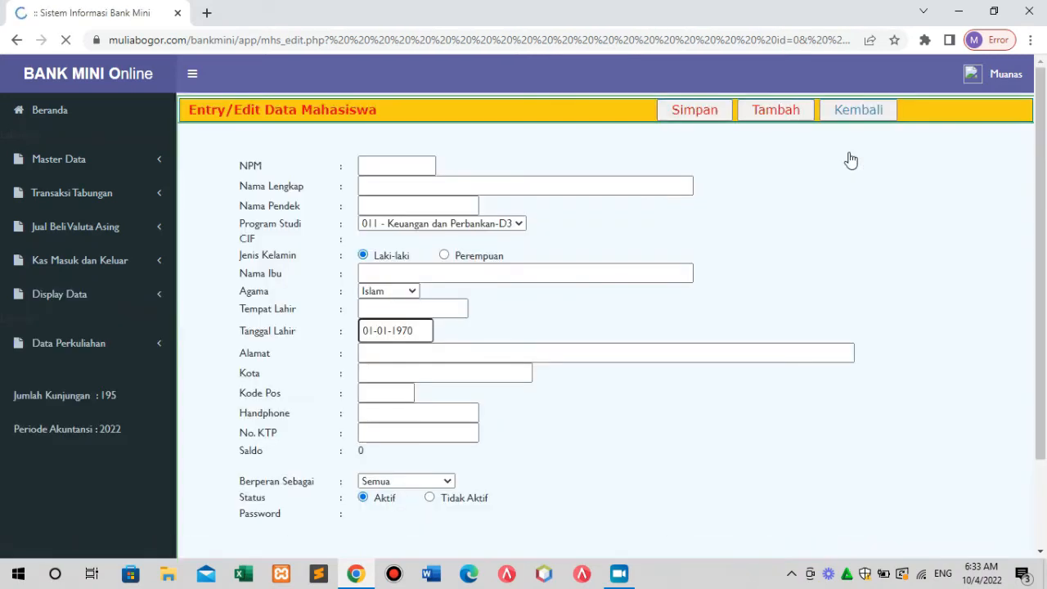
Open the third student's record from the list, clear it with Tambah, and return.
click(871, 118)
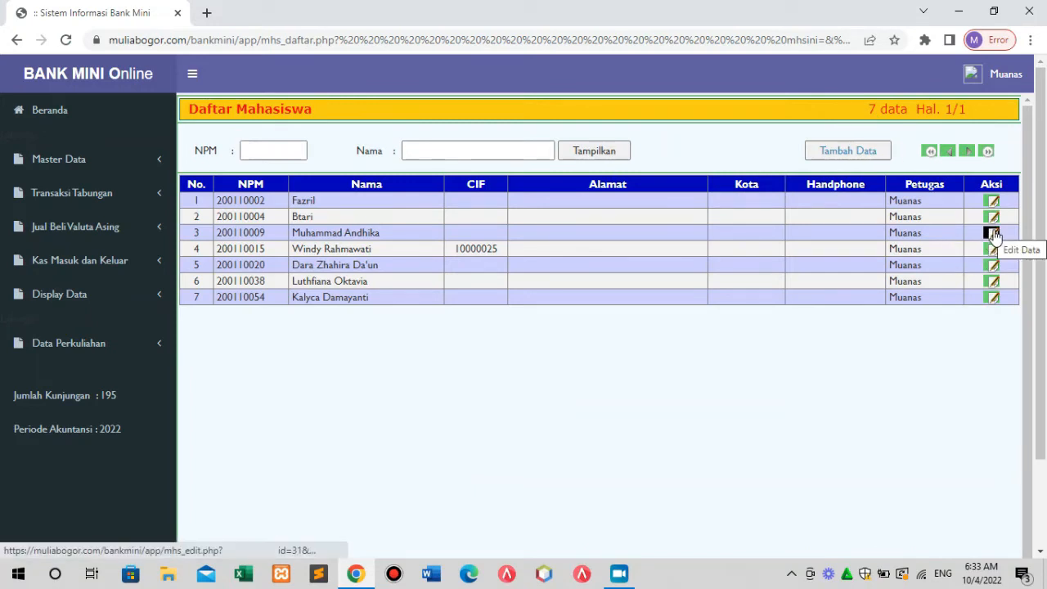
click(995, 235)
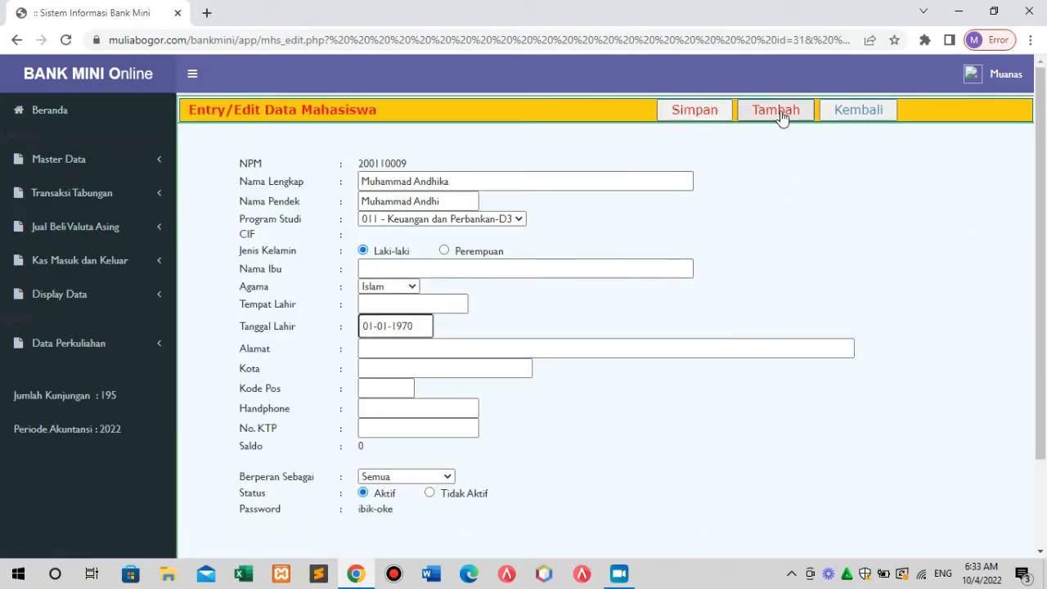
click(779, 111)
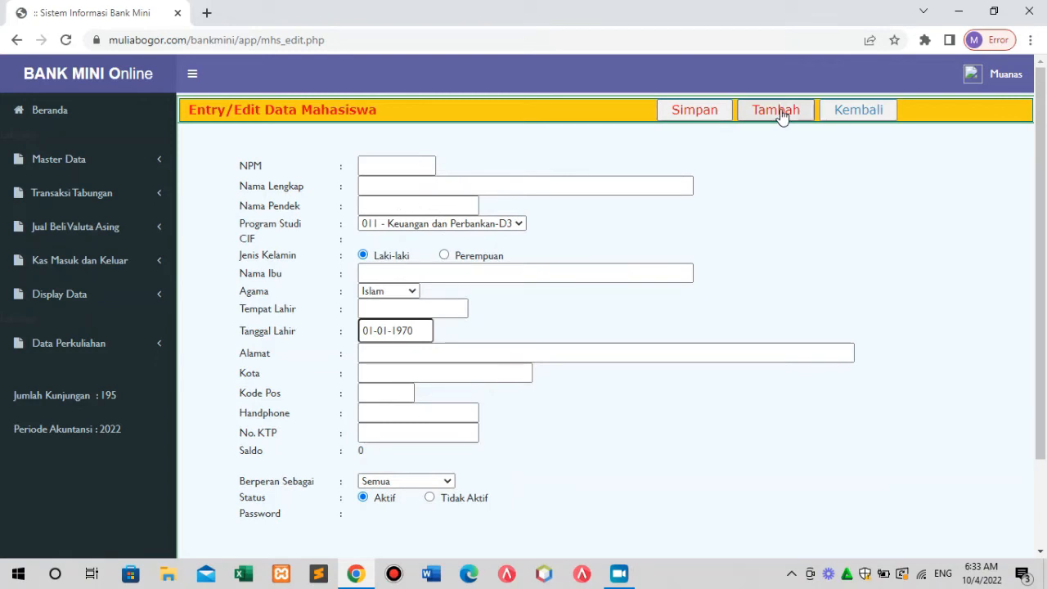
click(862, 113)
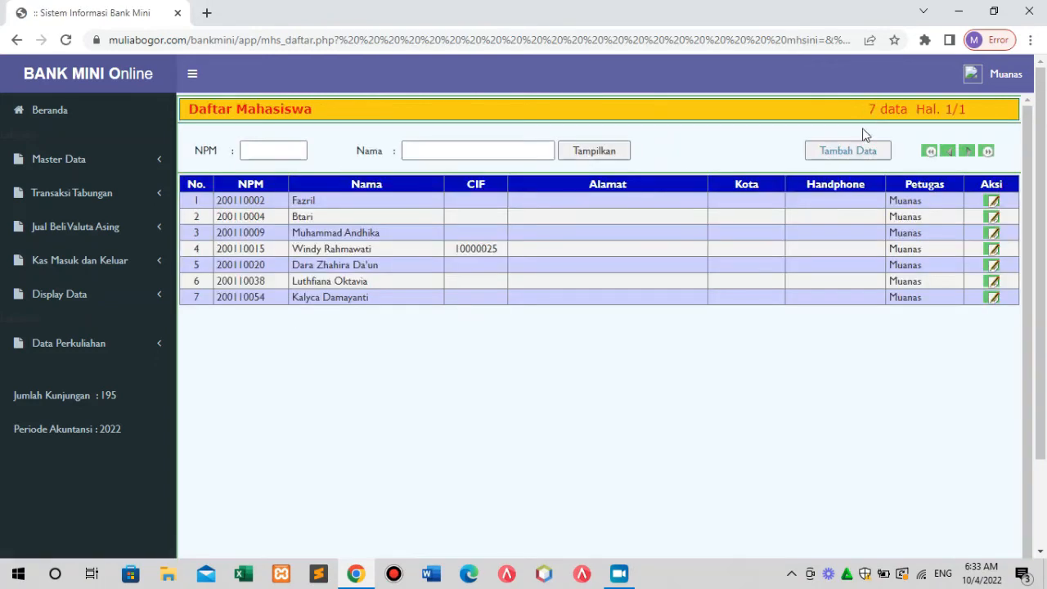
Open the second student's record for editing, then clear the form with Tambah.
click(855, 153)
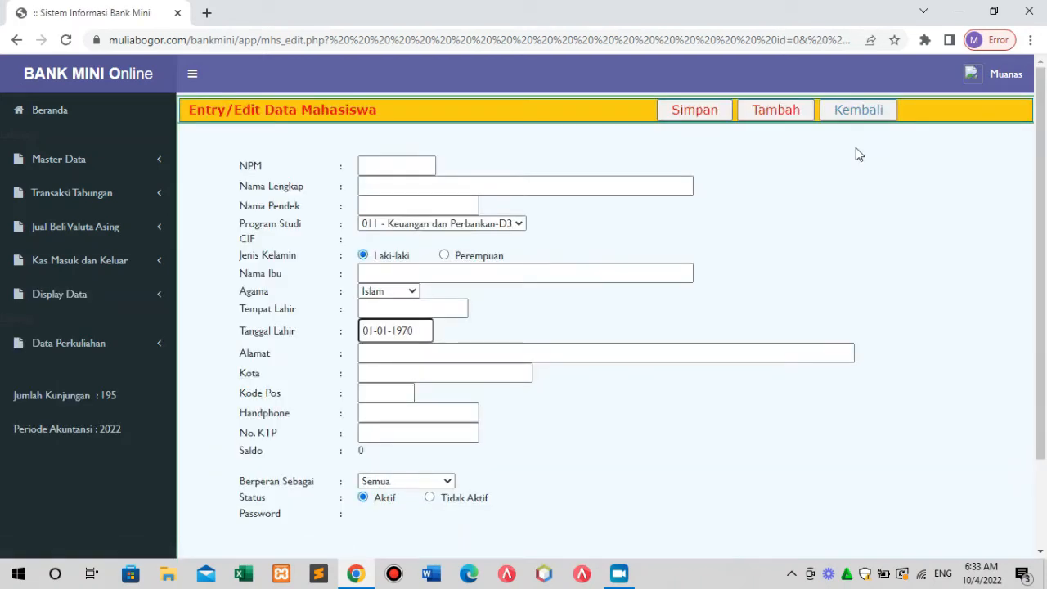
click(858, 110)
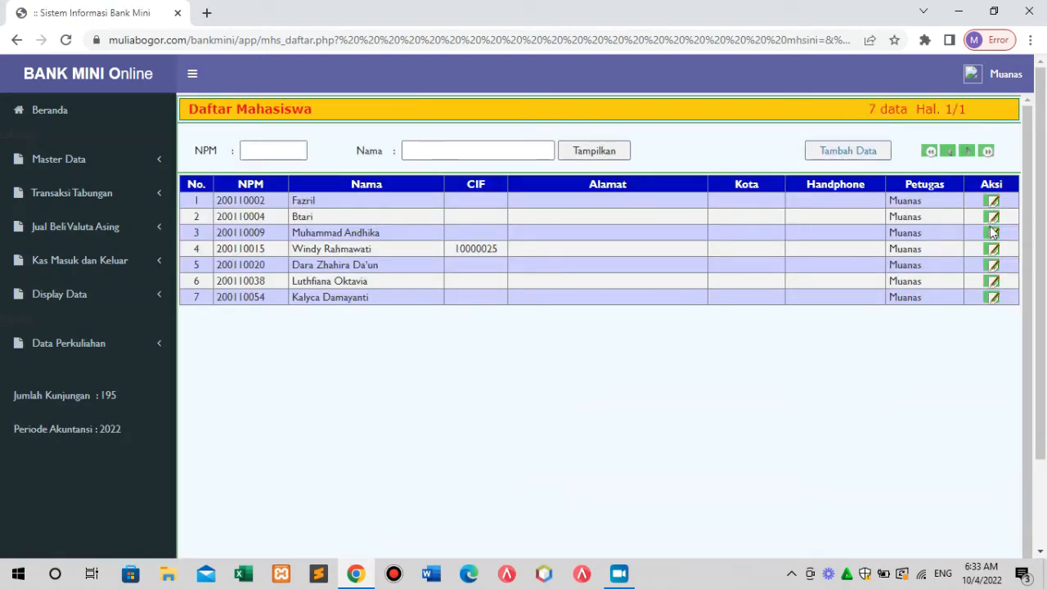
click(992, 217)
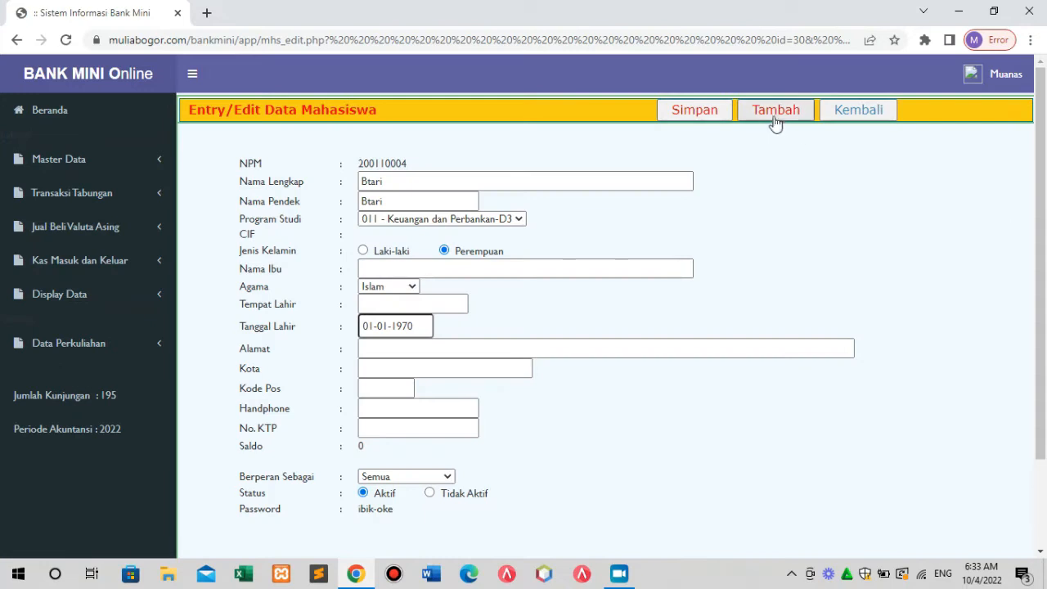
click(771, 109)
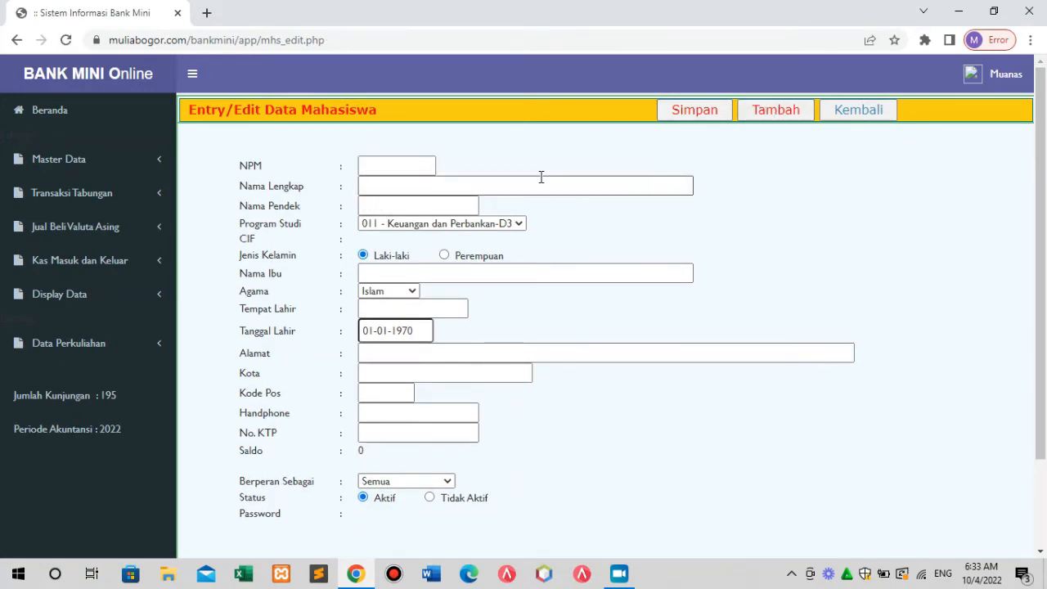
Enter the new student's NPM number into the NPM field.
click(388, 164)
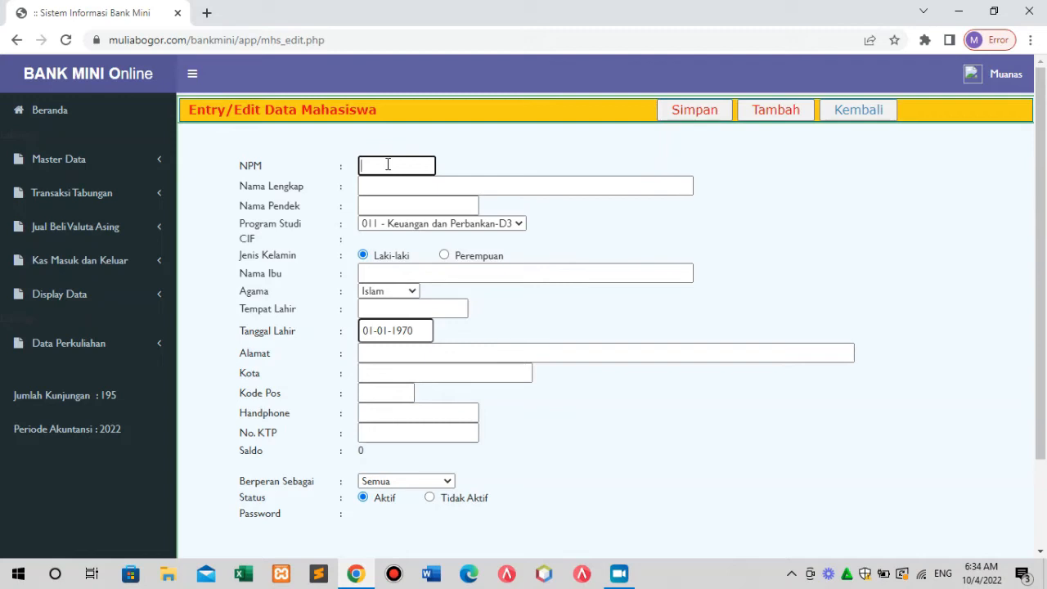
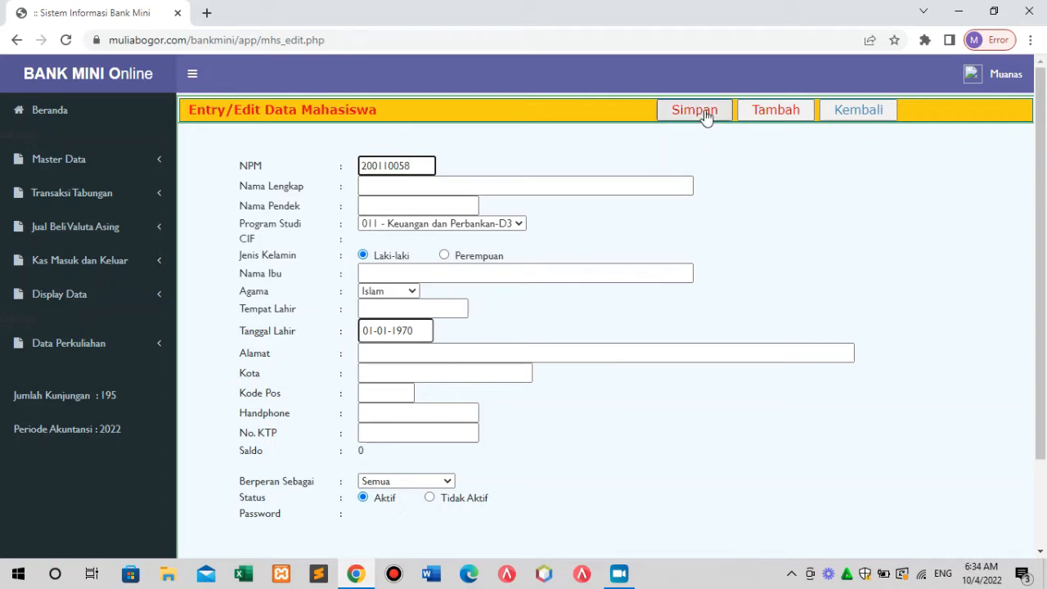
click(378, 189)
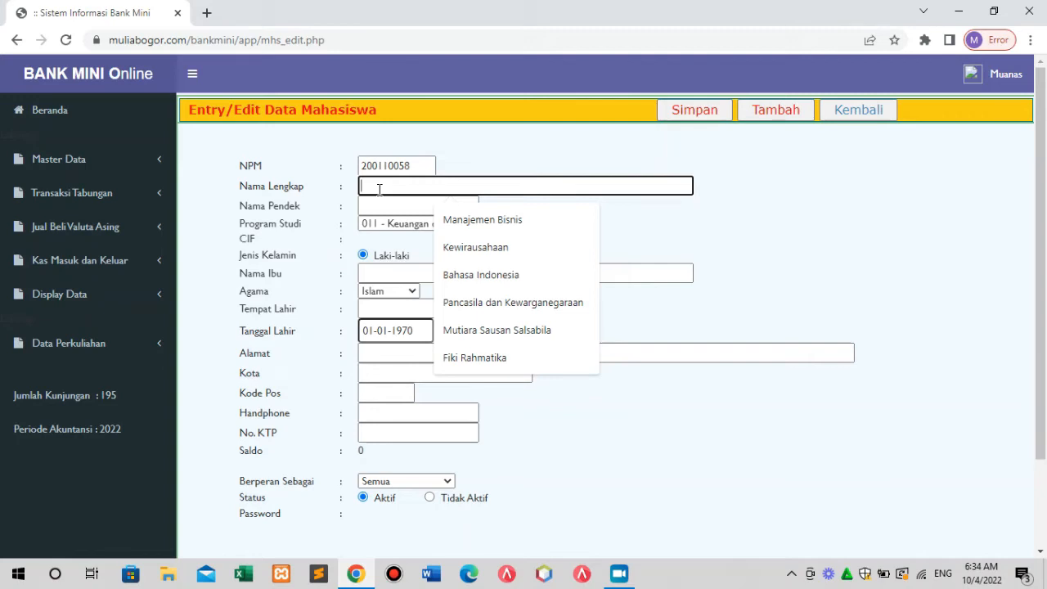
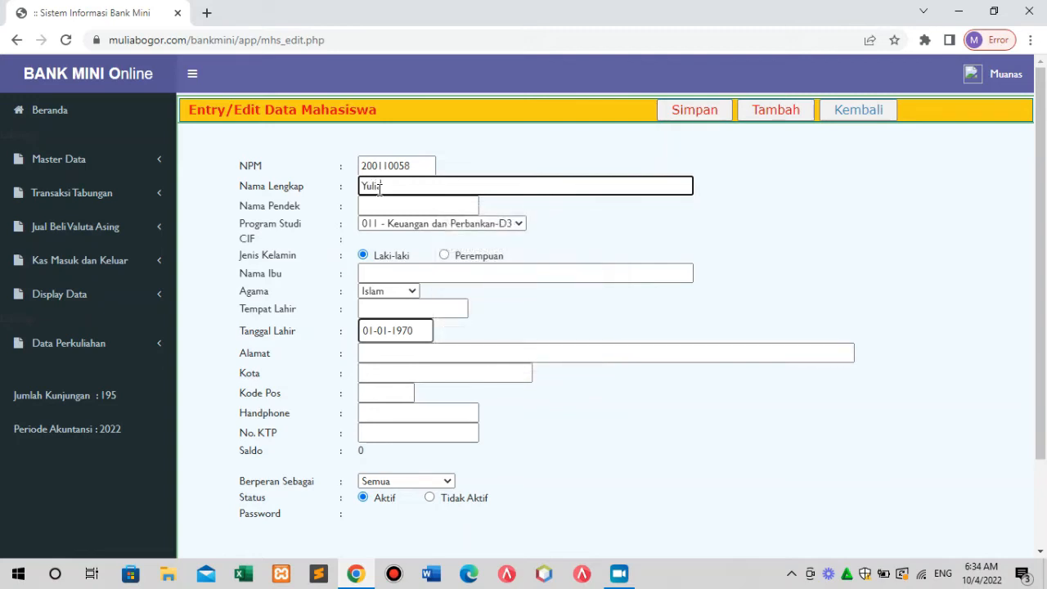
Fill in the student's full name in Nama Lengkap, fixing a missing letter, then type the short name.
click(378, 187)
click(379, 206)
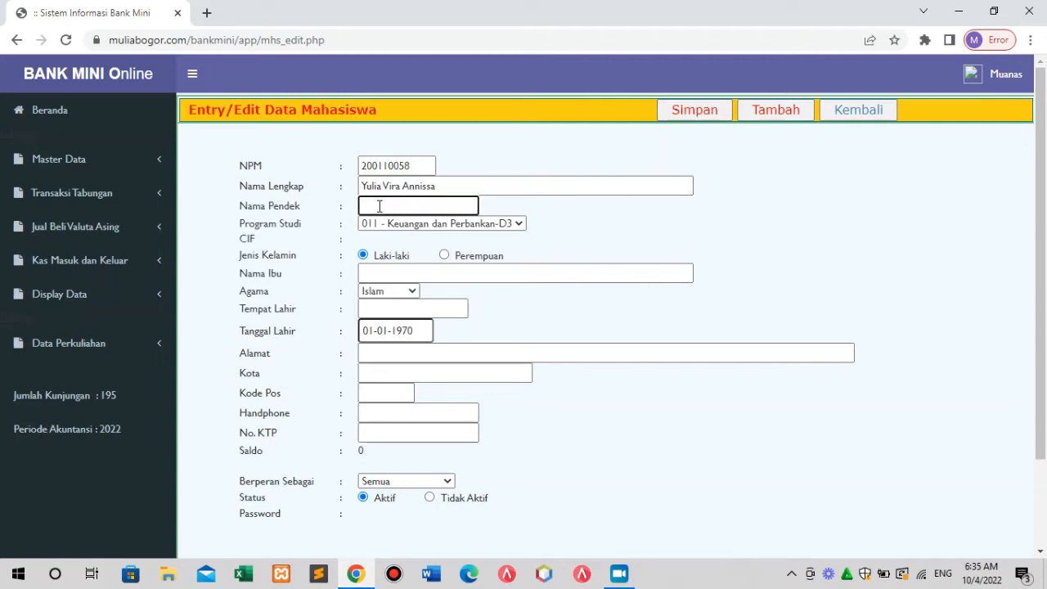
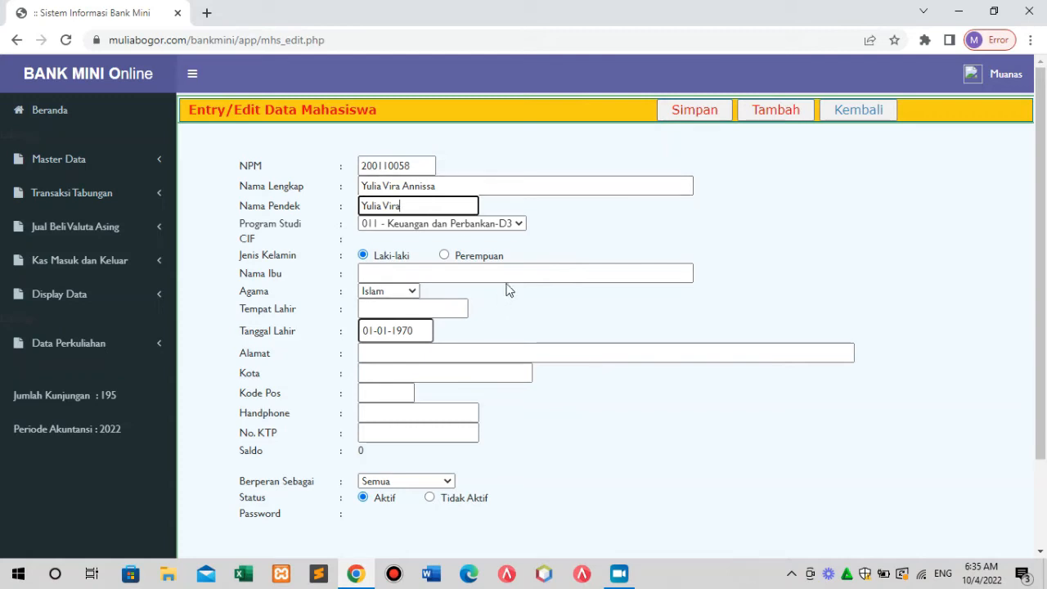
click(518, 223)
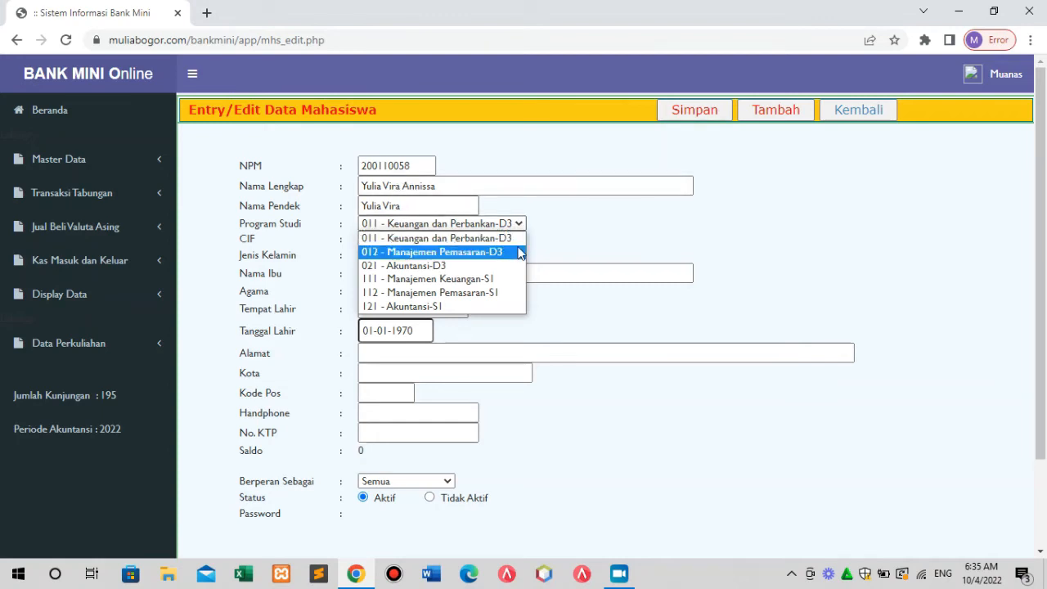
click(502, 237)
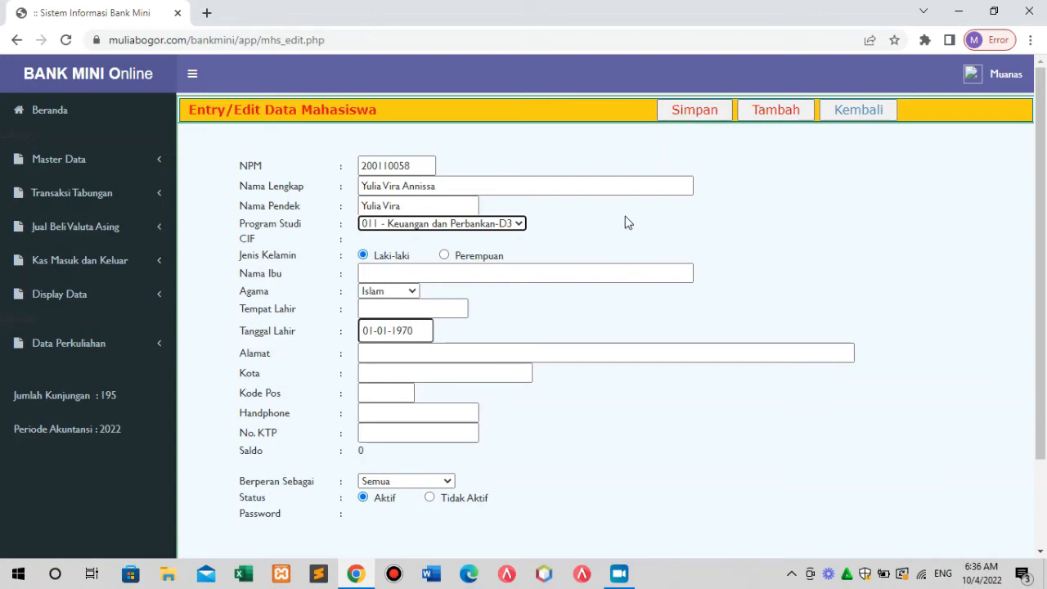
Save the new student record on the Entry/Edit Data Mahasiswa form and copy its NPM.
click(706, 118)
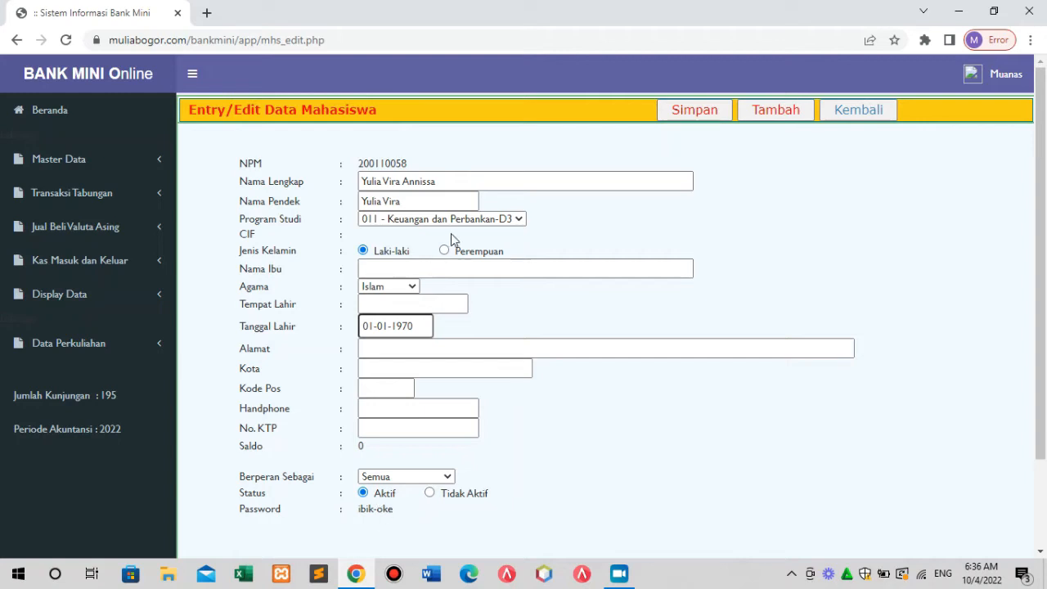
drag(358, 162, 409, 168)
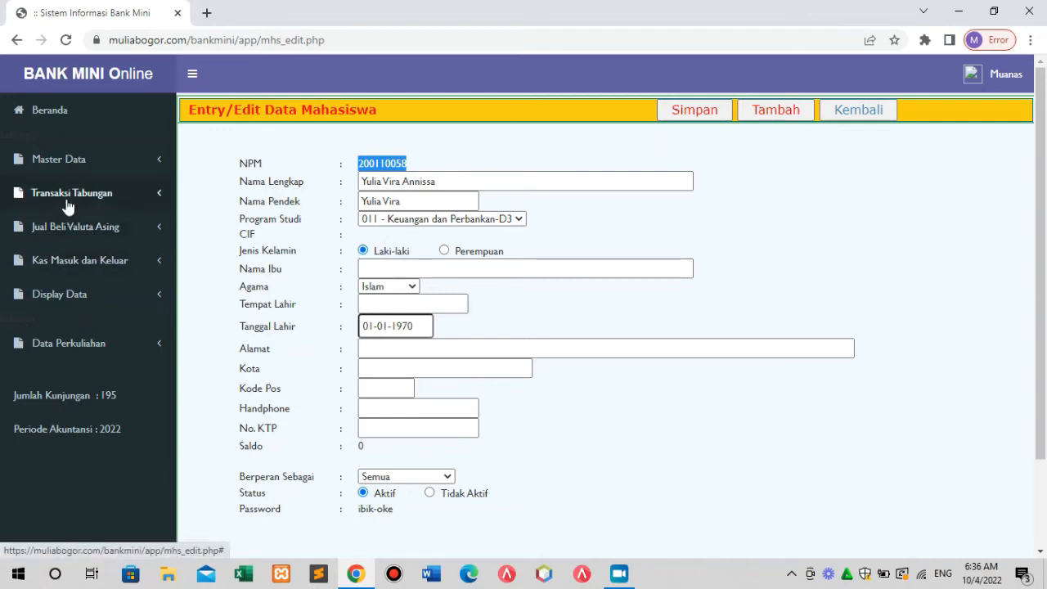
click(74, 172)
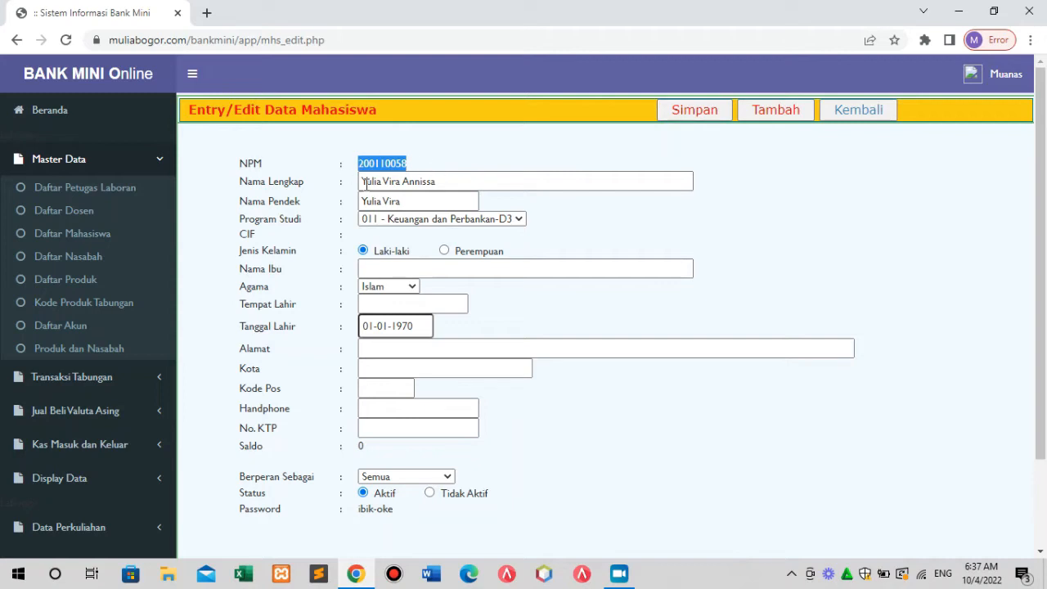
Go from Daftar Nasabah to Daftar Mahasiswa and open the eighth student's record for editing.
click(81, 263)
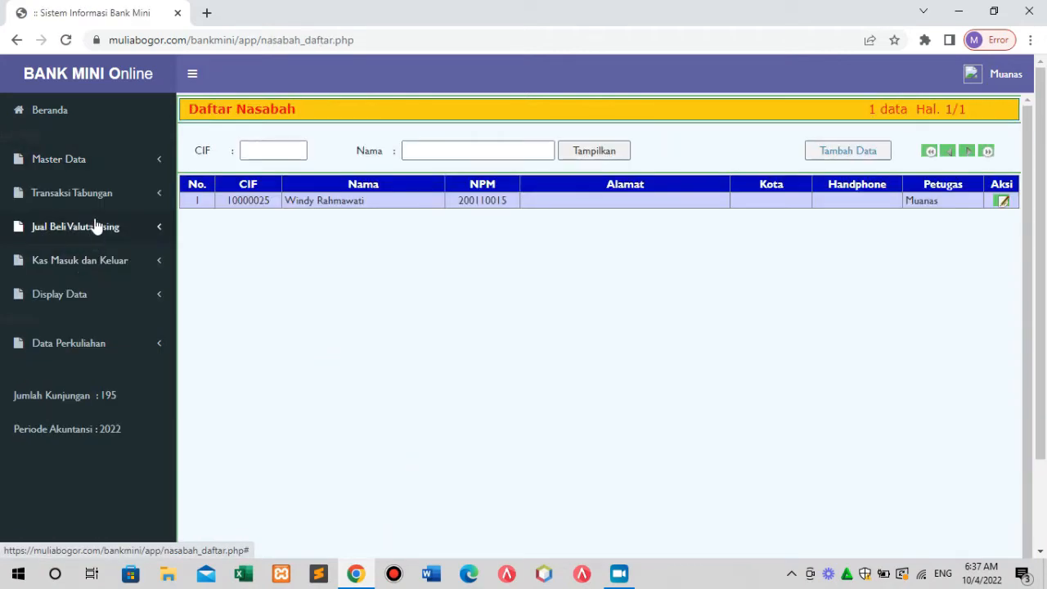
click(89, 166)
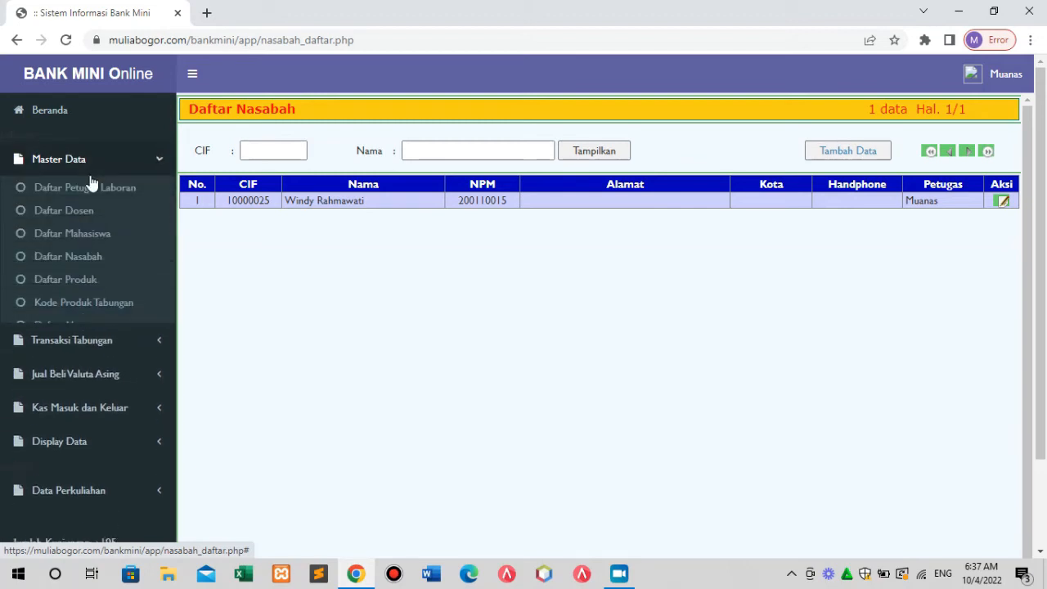
click(93, 259)
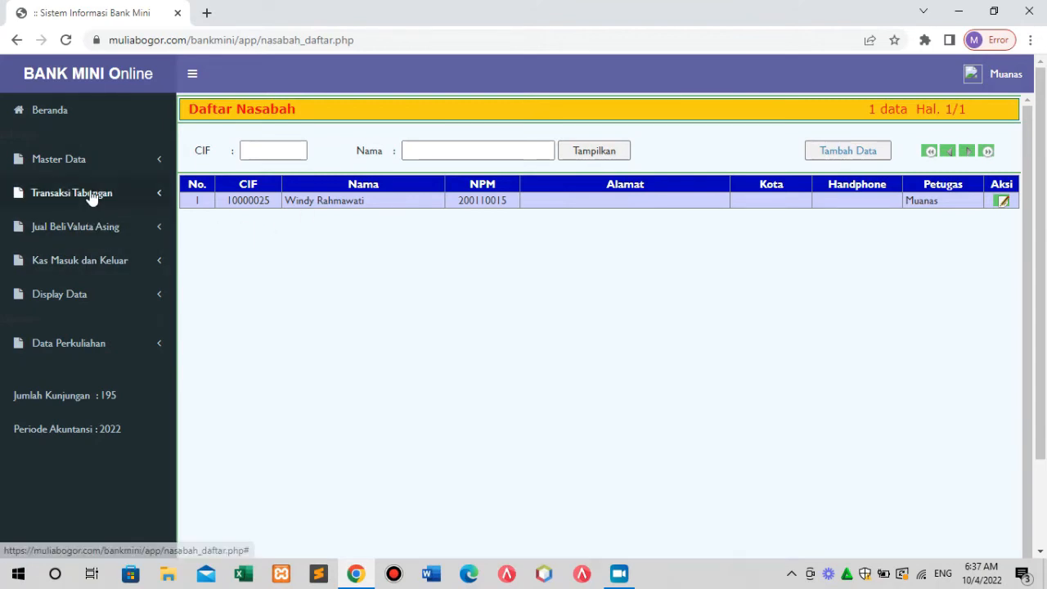
click(85, 162)
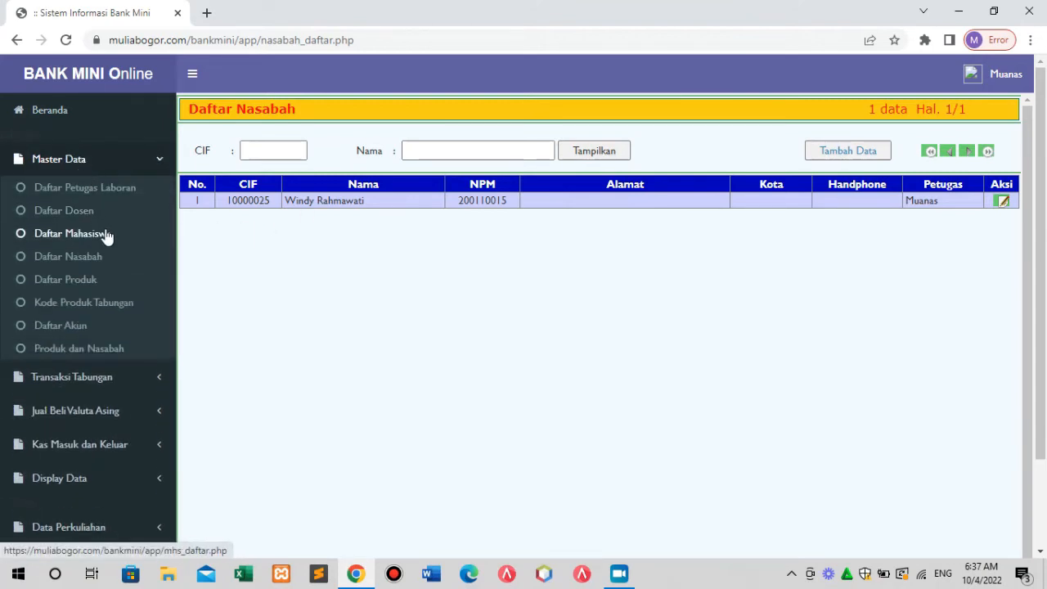
click(106, 235)
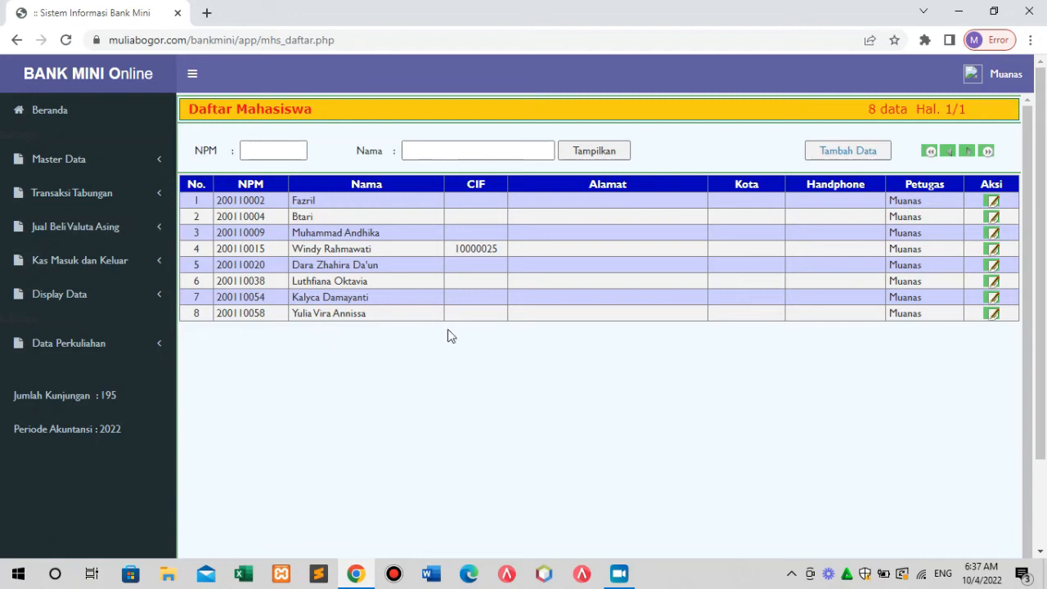
click(992, 314)
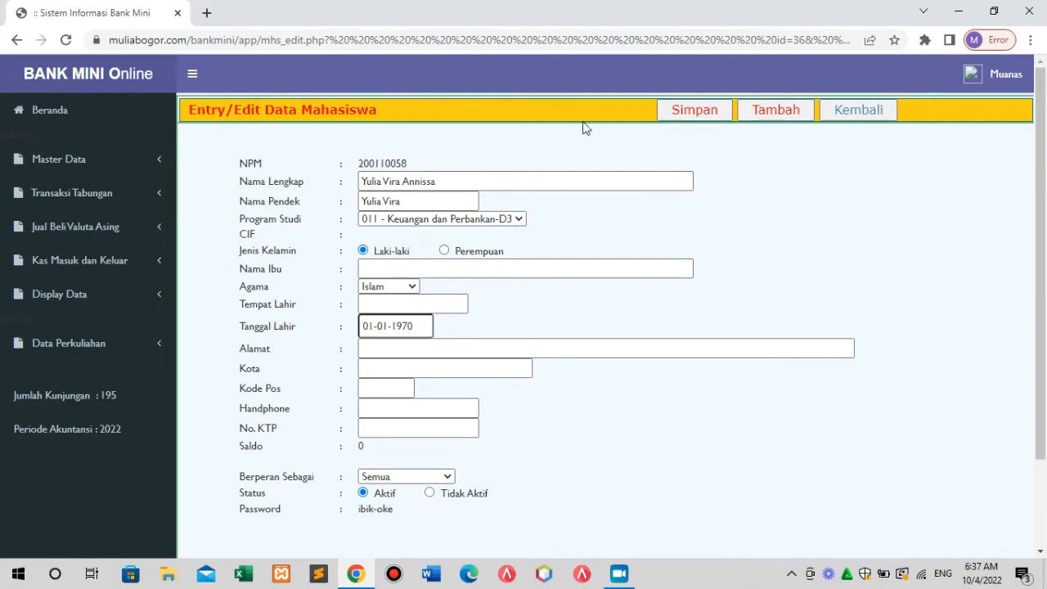
Log out of the staff account and return to the bankmini/ login page, dismissing the sign-in alert.
click(1006, 76)
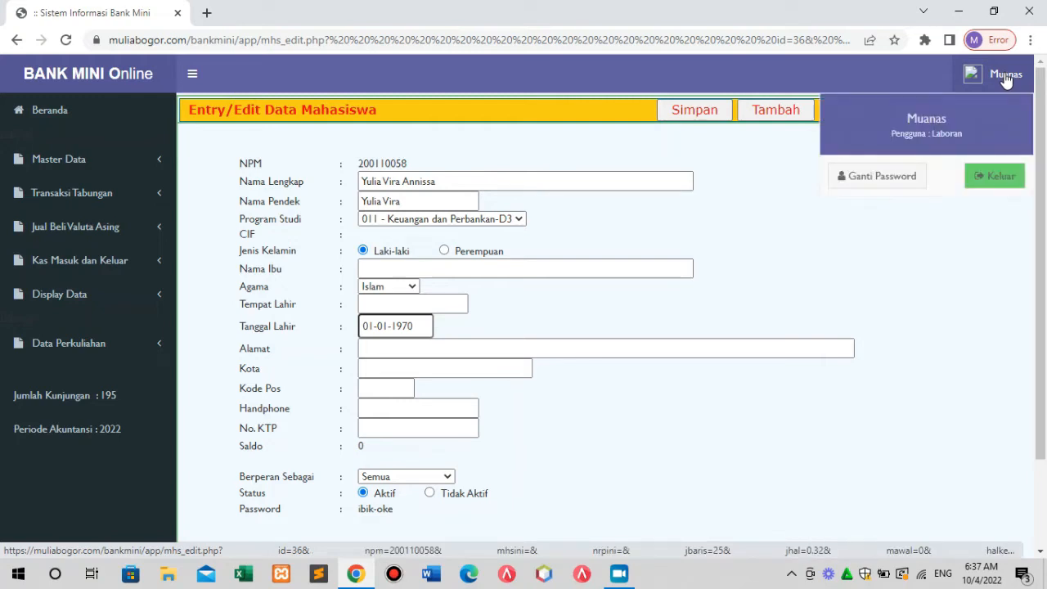
click(1000, 180)
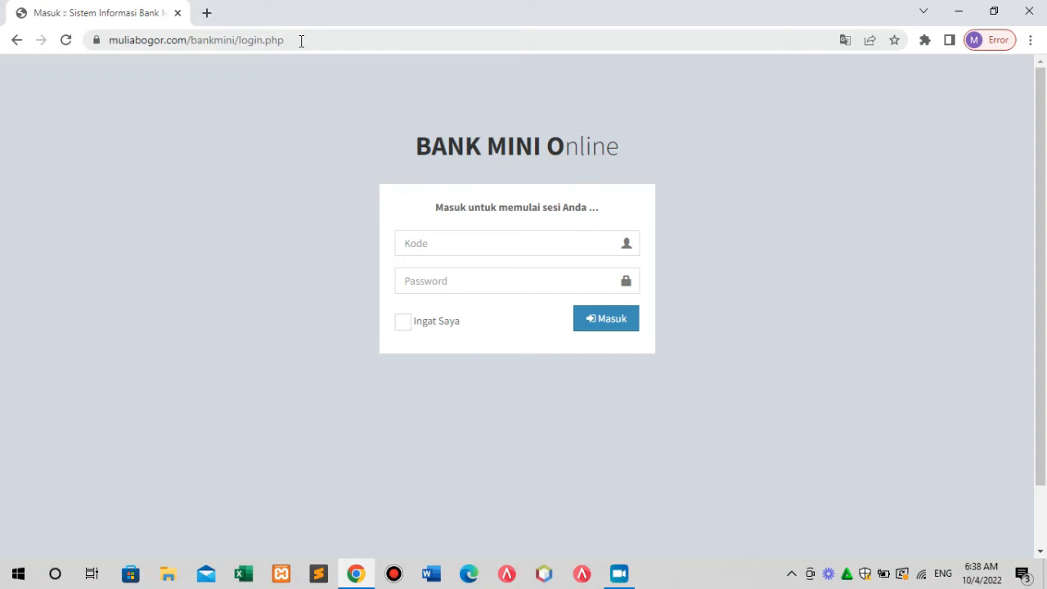
drag(301, 40, 78, 34)
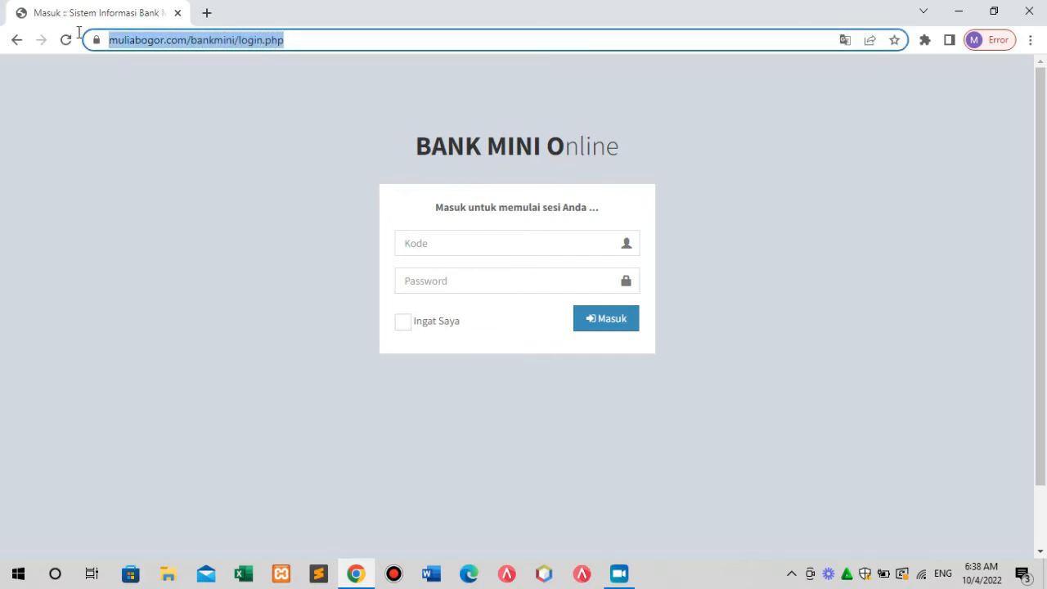
click(334, 39)
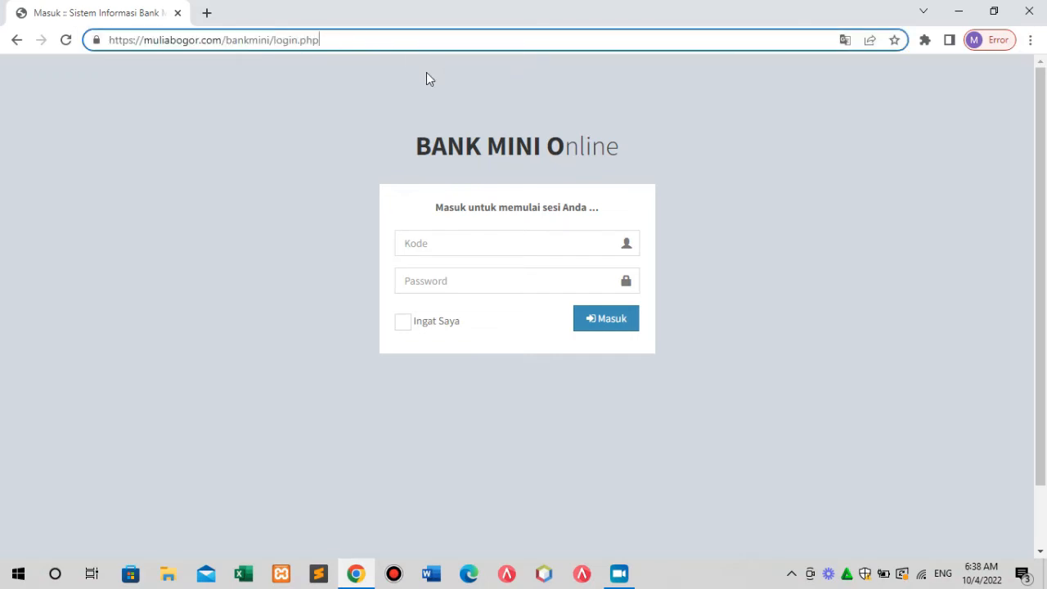
key(BackSpace)
key(BackSpace)
key(BackSpace)
key(BackSpace)
key(BackSpace)
key(BackSpace)
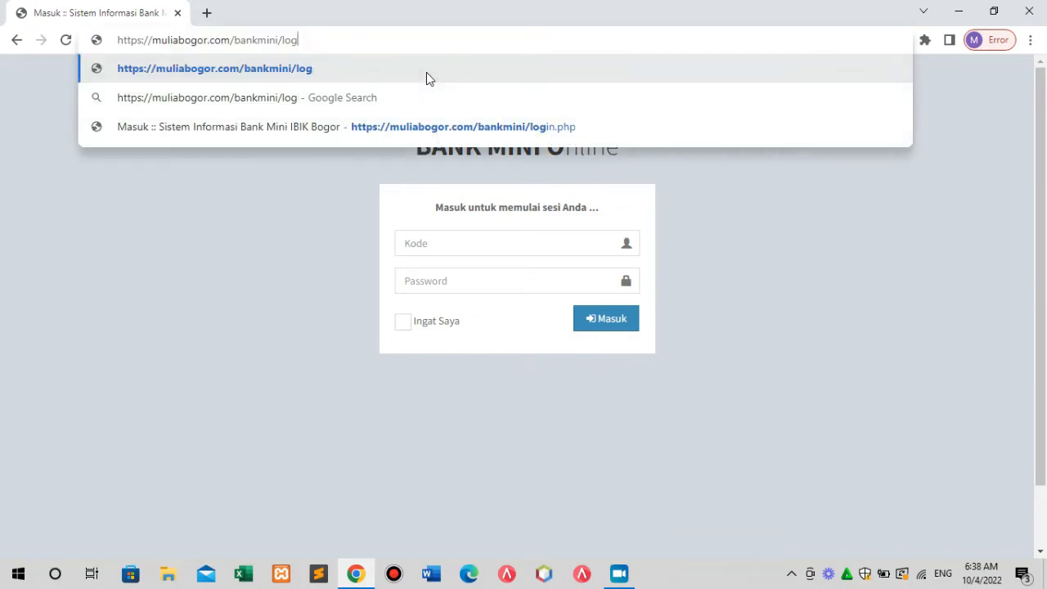
key(BackSpace)
key(BackSpace)
key(BackSpace)
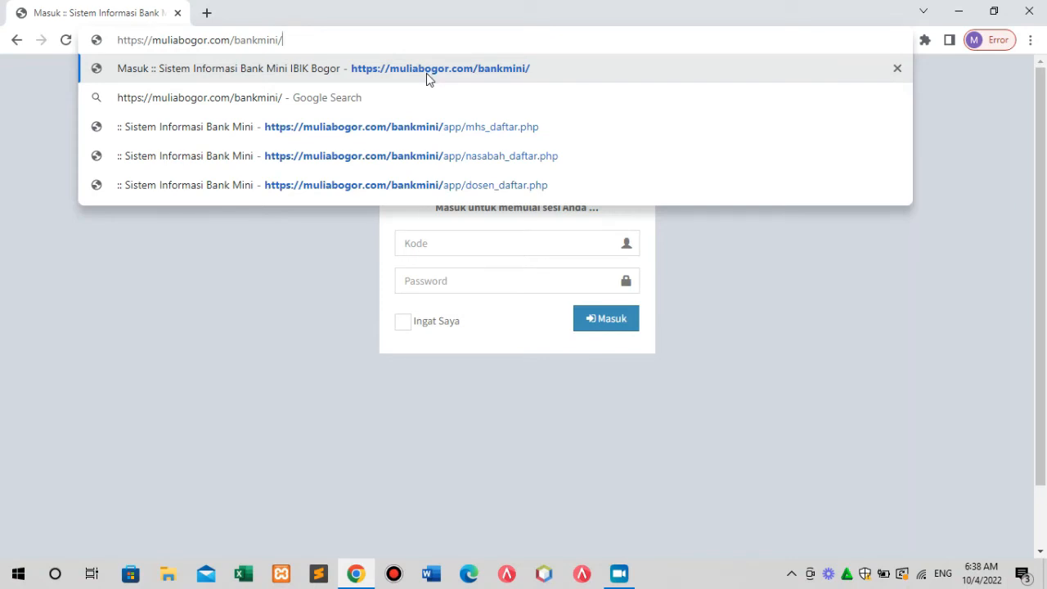
key(Return)
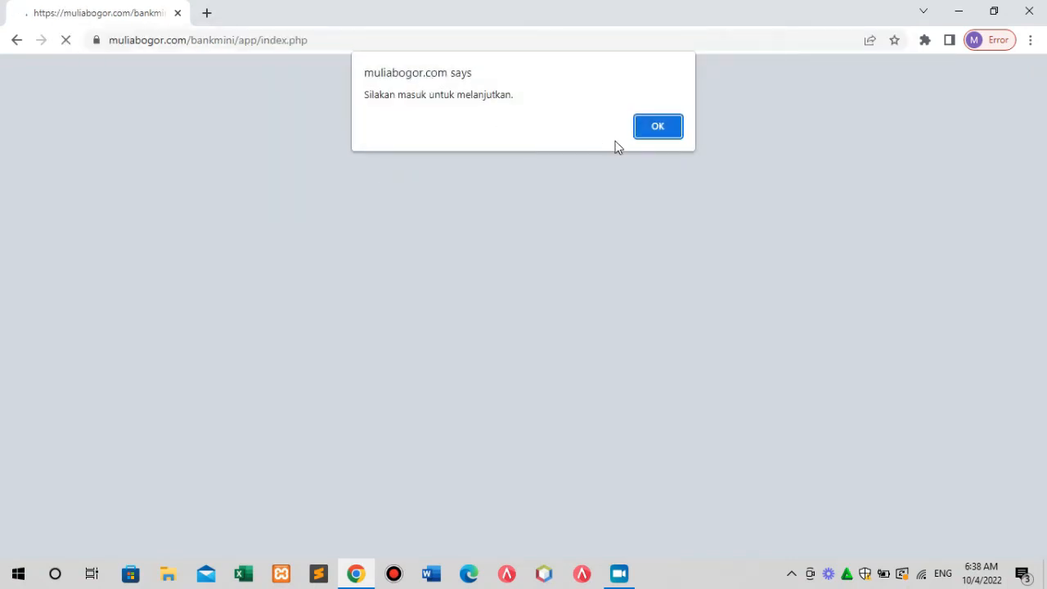
click(650, 134)
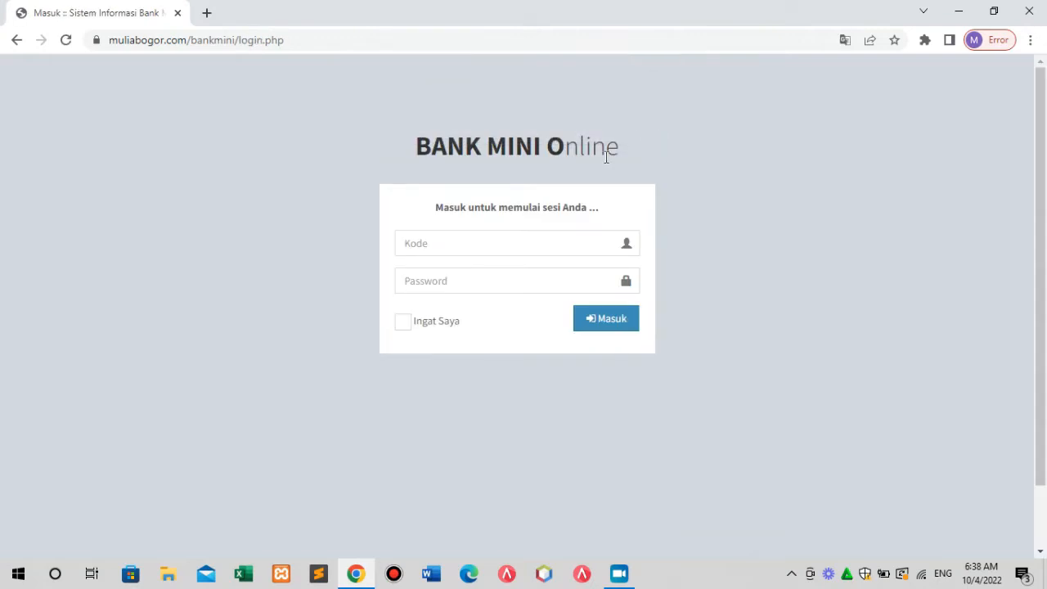
click(467, 244)
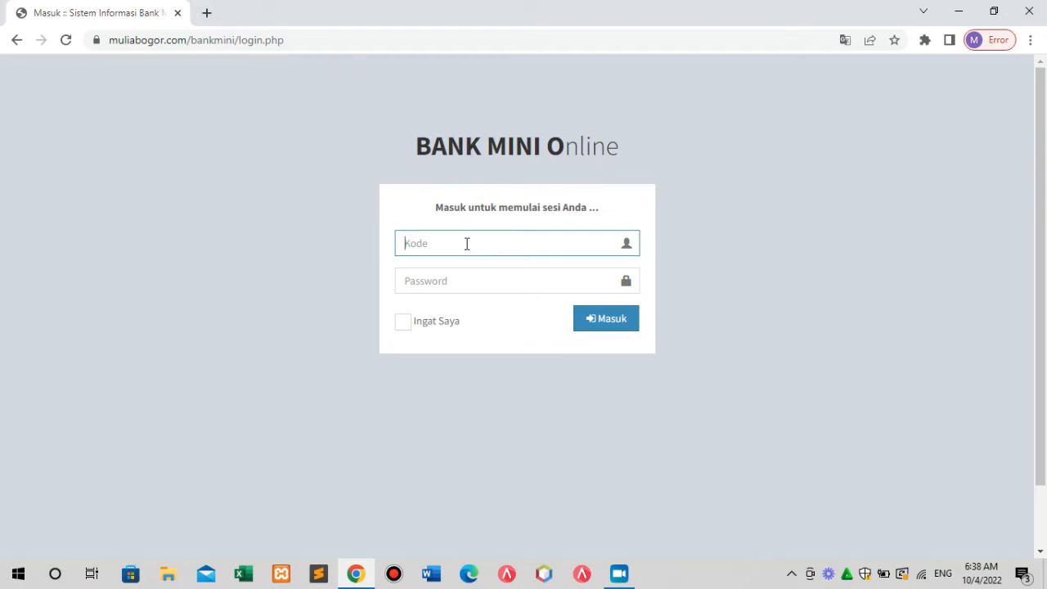
Sign in with the student's NPM as Kode and the student's password.
click(451, 282)
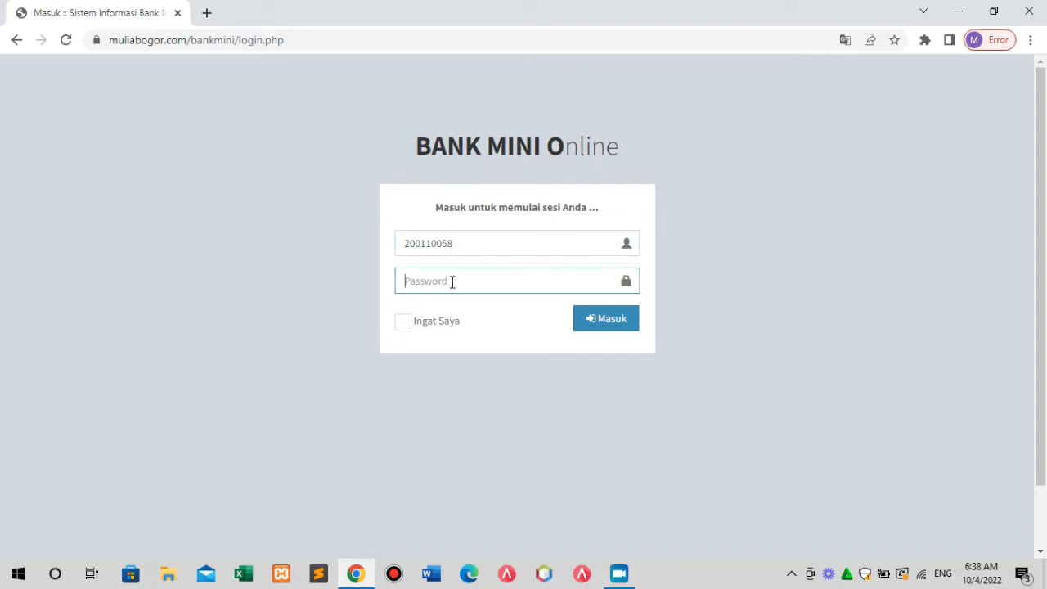
text(2)
click(601, 327)
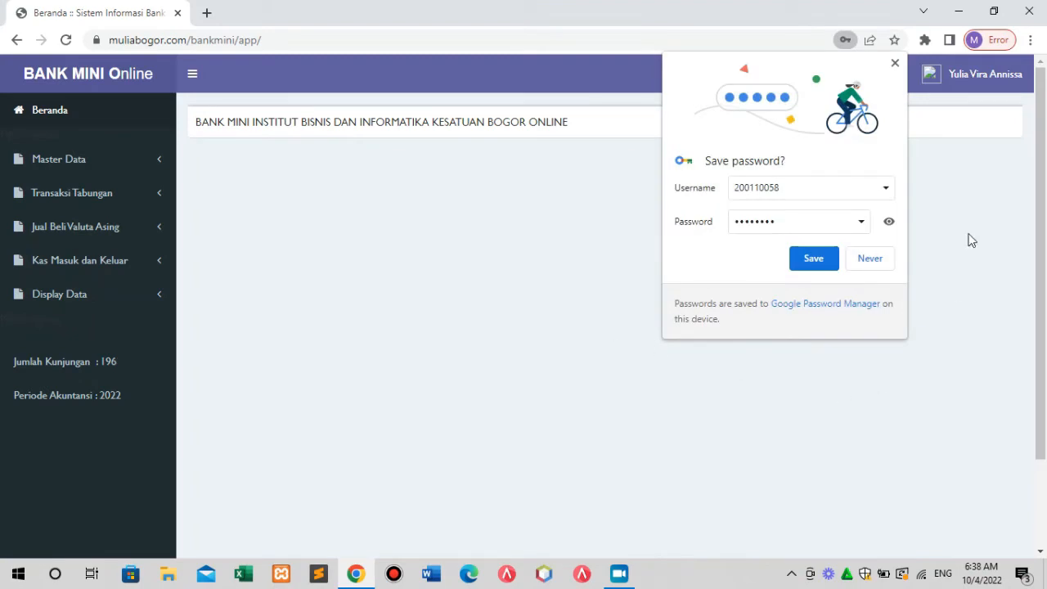
Close Chrome's save-password bubble and review Master Data, savings, cash, foreign currency and display menus.
click(894, 64)
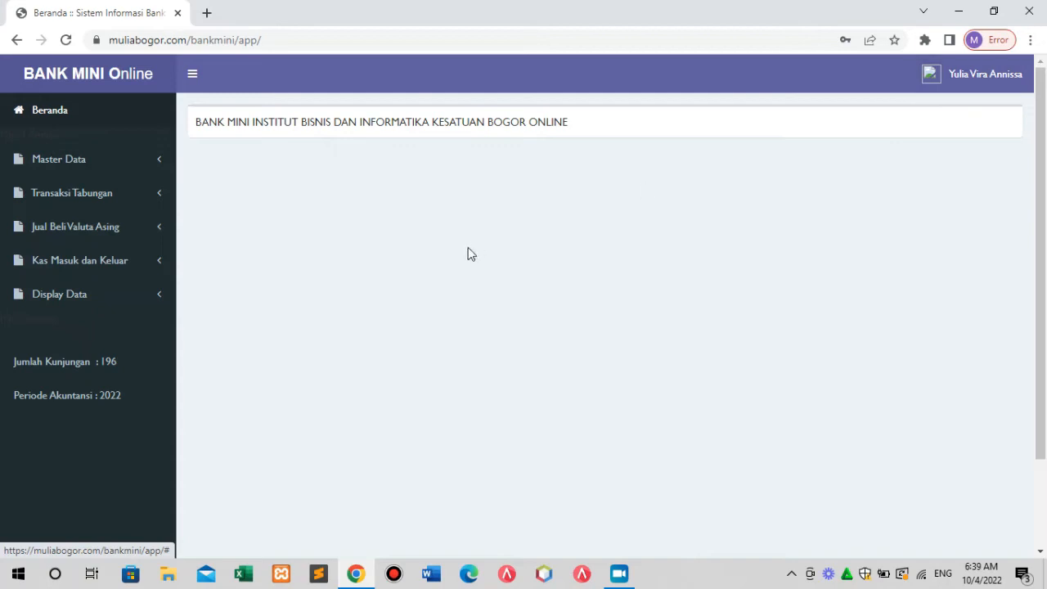
click(89, 166)
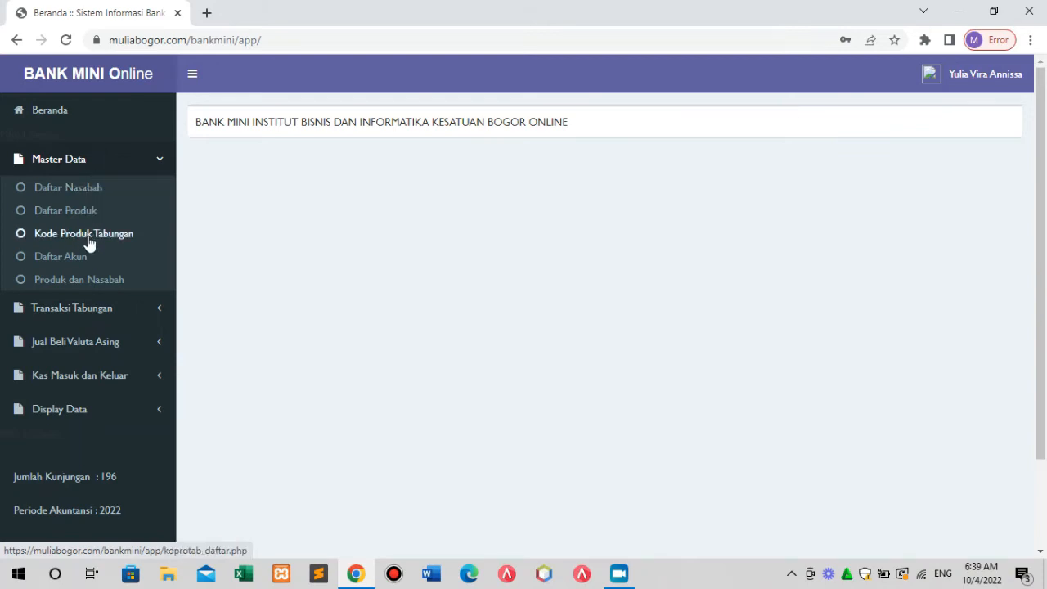
click(98, 315)
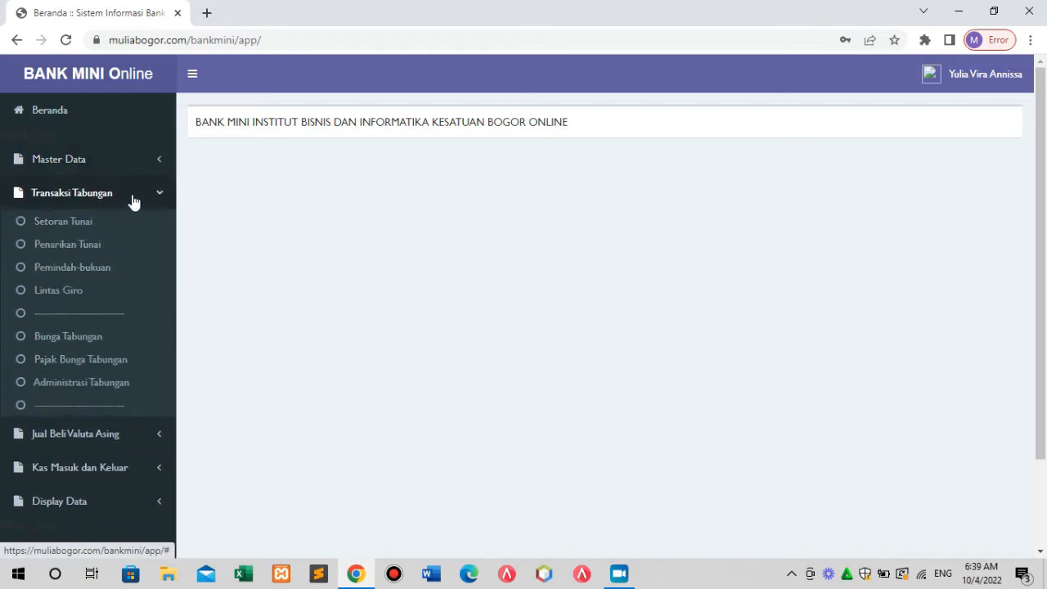
click(103, 440)
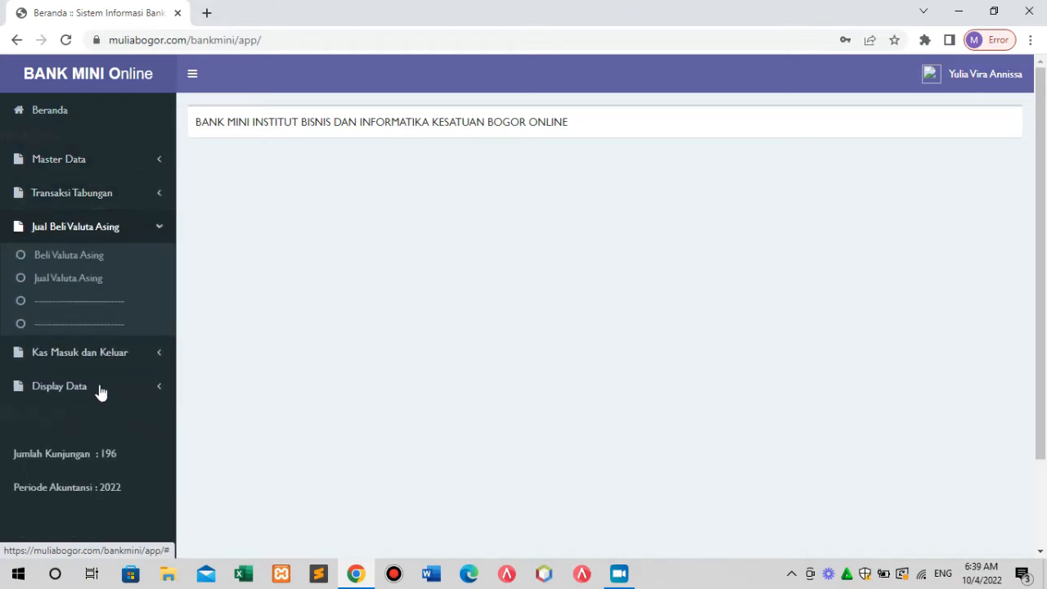
click(103, 360)
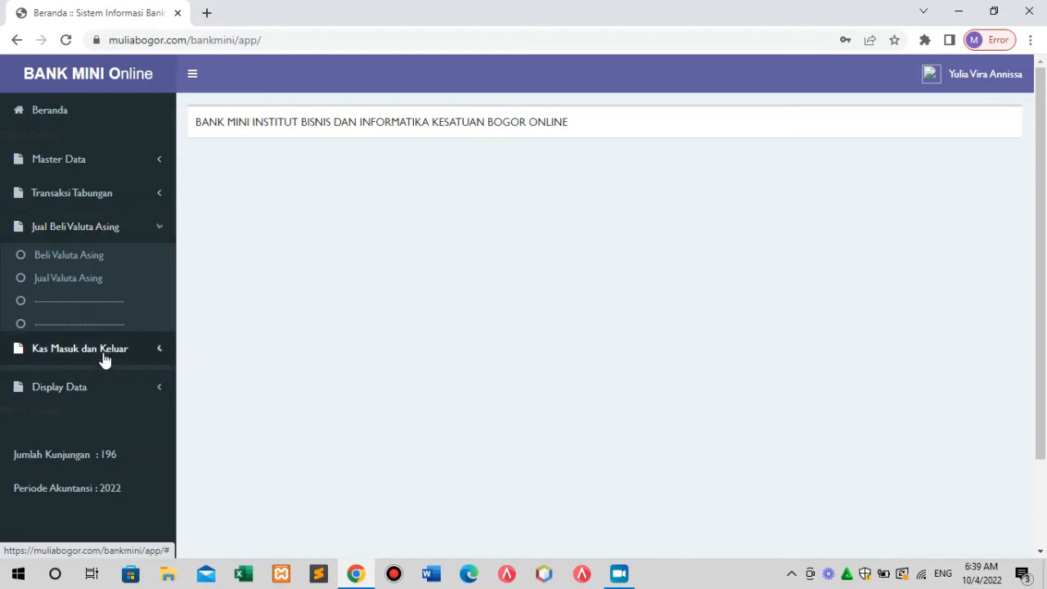
click(82, 414)
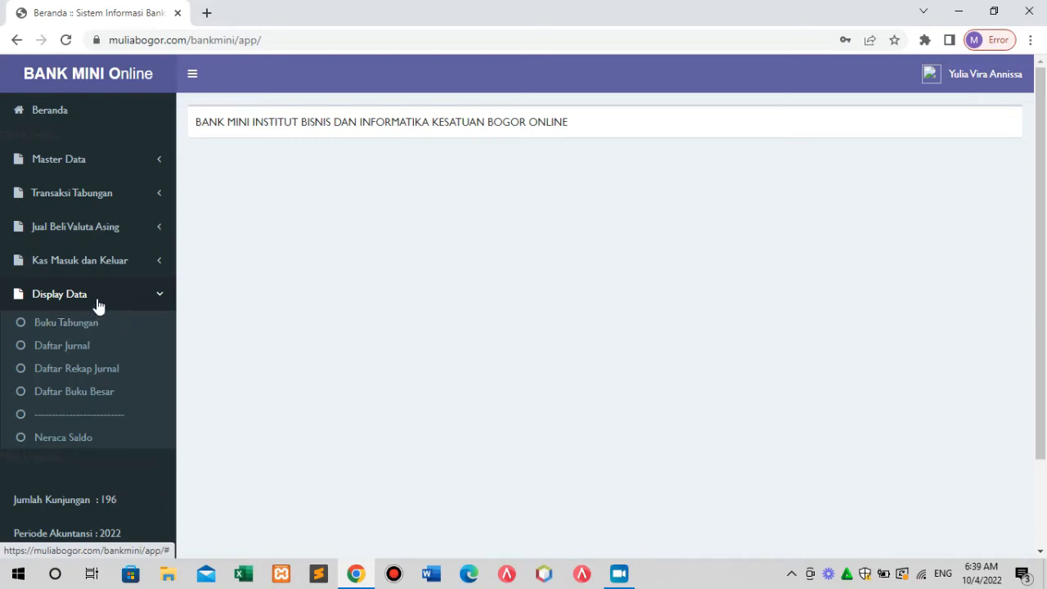
Open Master Data > Daftar Nasabah, which shows 0 customers.
click(94, 165)
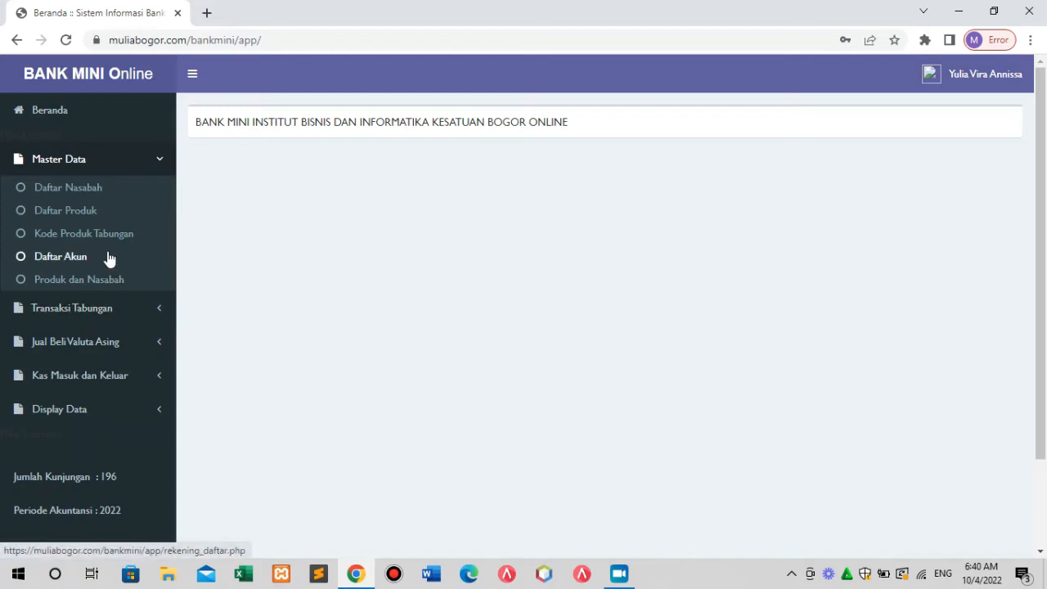
click(95, 189)
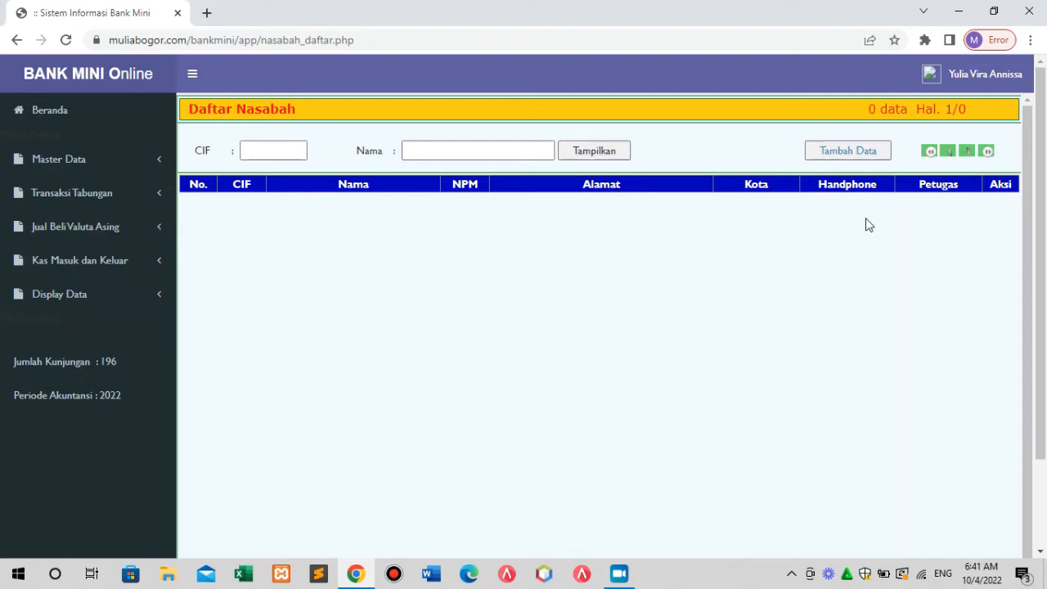
Start a new customer record and enter the customer's full name, accepting the suggested short name.
click(844, 153)
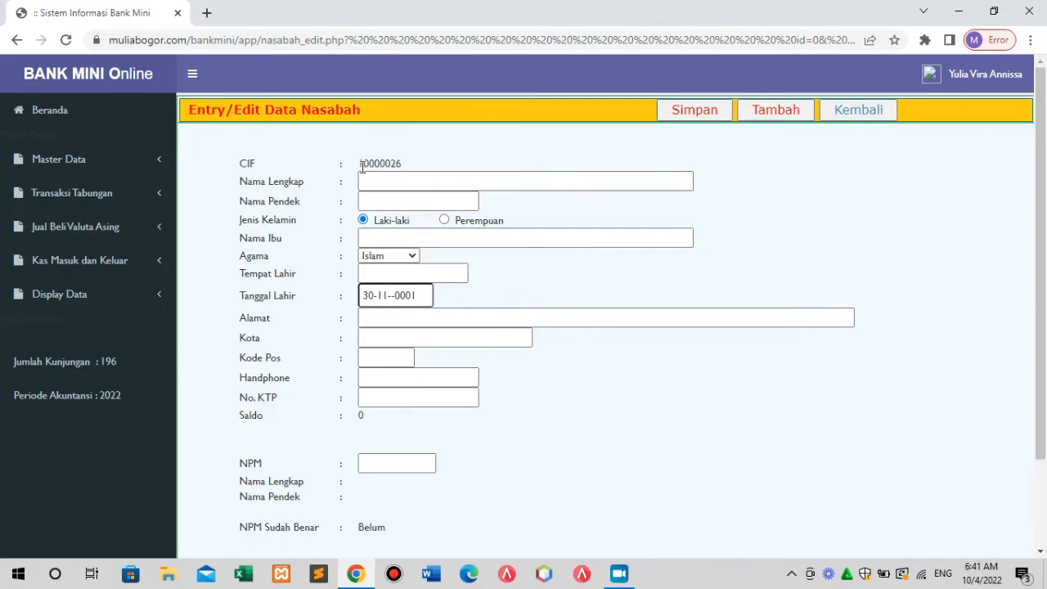
drag(360, 166, 402, 172)
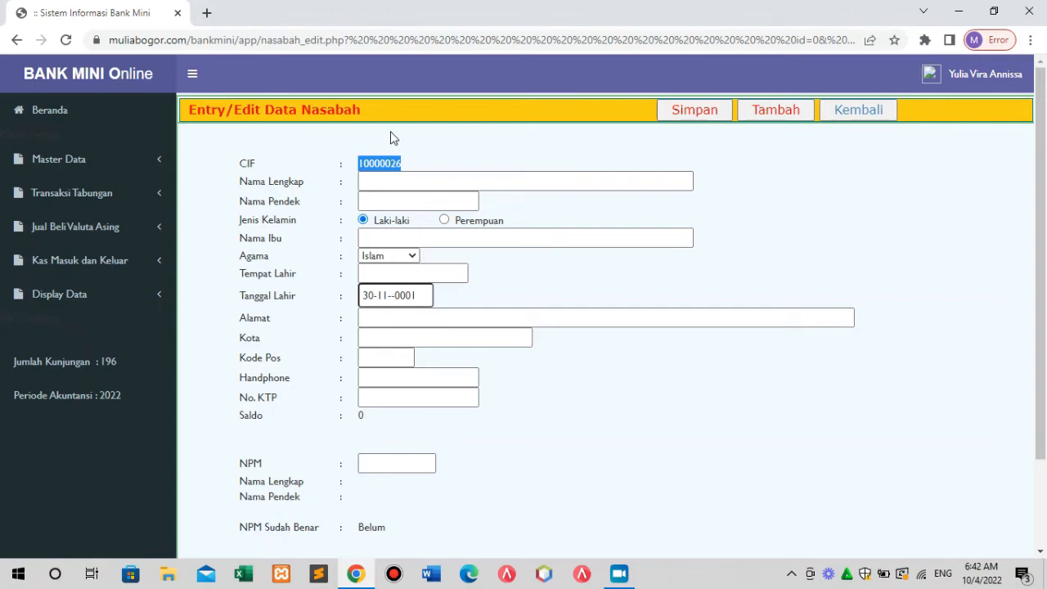
click(393, 185)
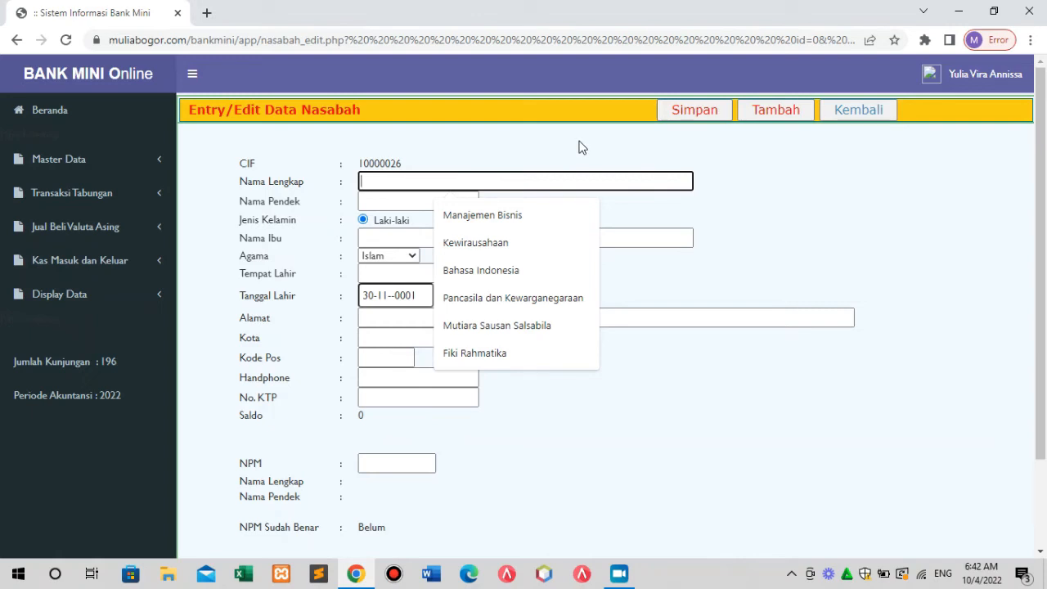
text(Ylia)
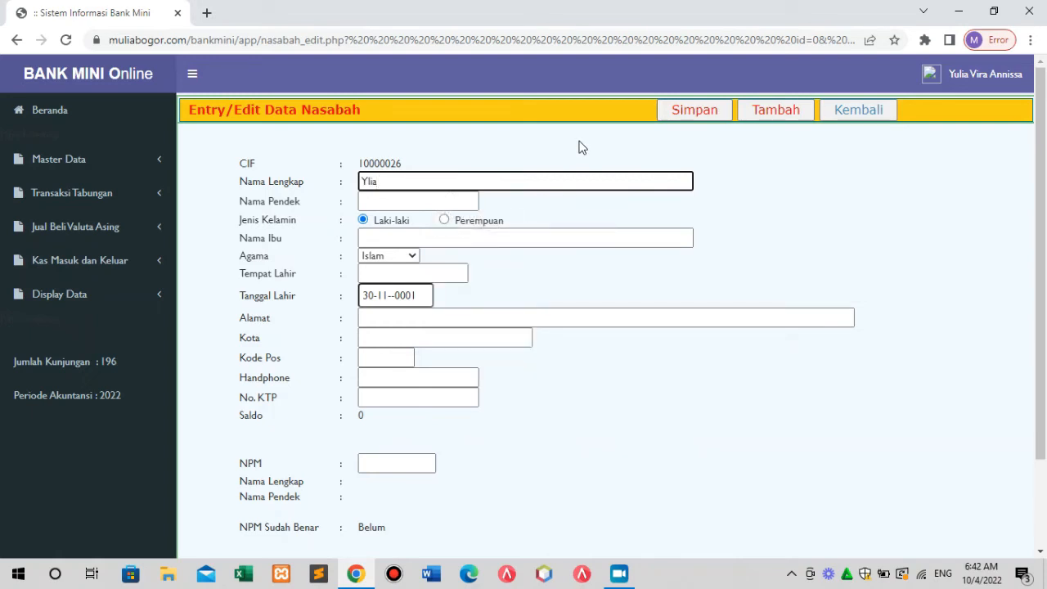
key(BackSpace)
key(BackSpace)
key(BackSpace)
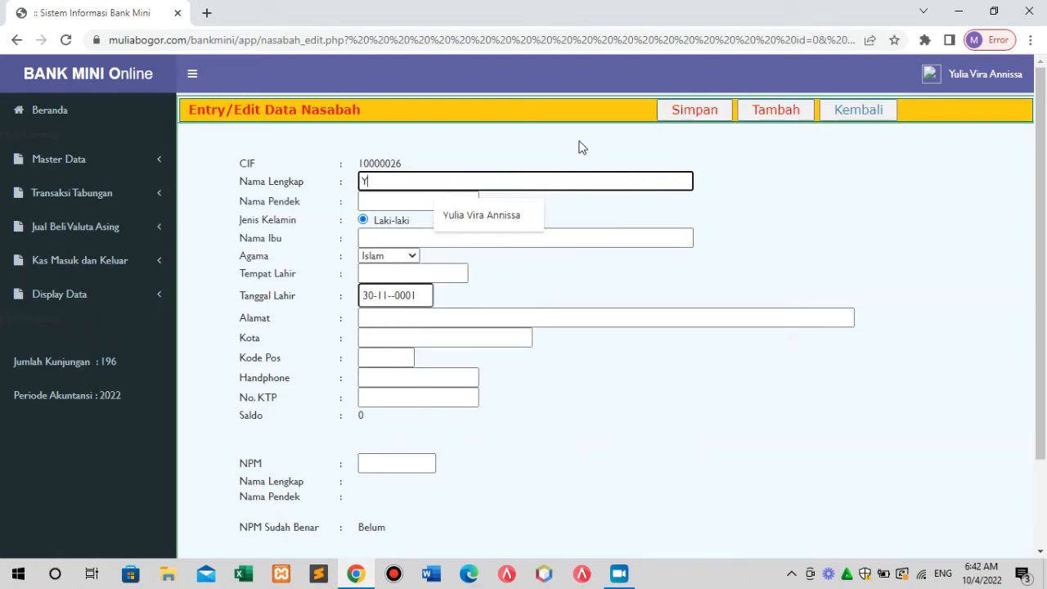
text(U)
key(BackSpace)
text(sa)
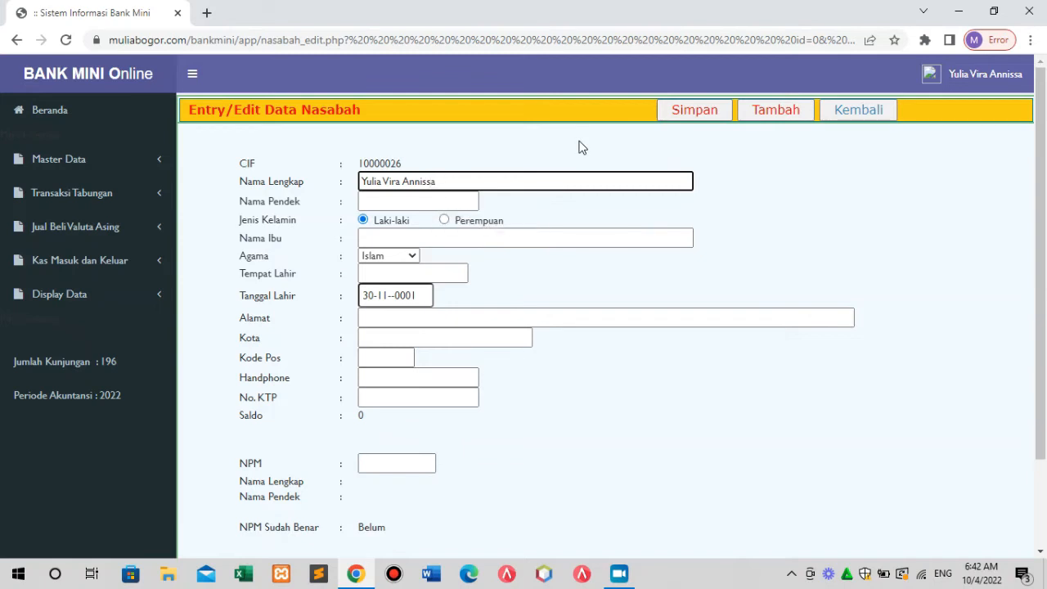
click(388, 198)
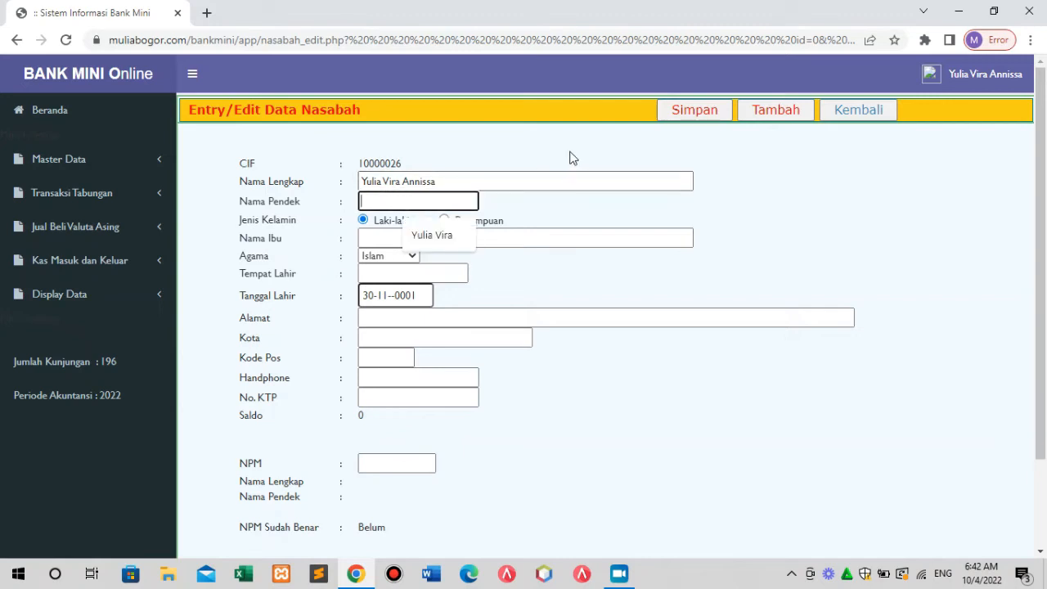
click(431, 235)
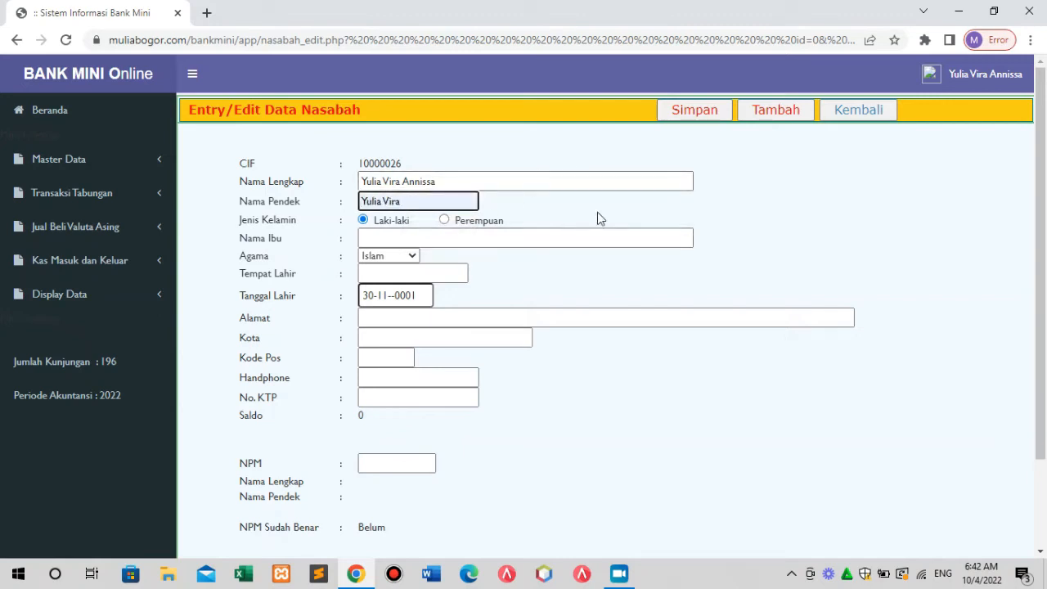
Set gender to Perempuan, fill in the mother's name, and type Bogor as birthplace.
click(444, 219)
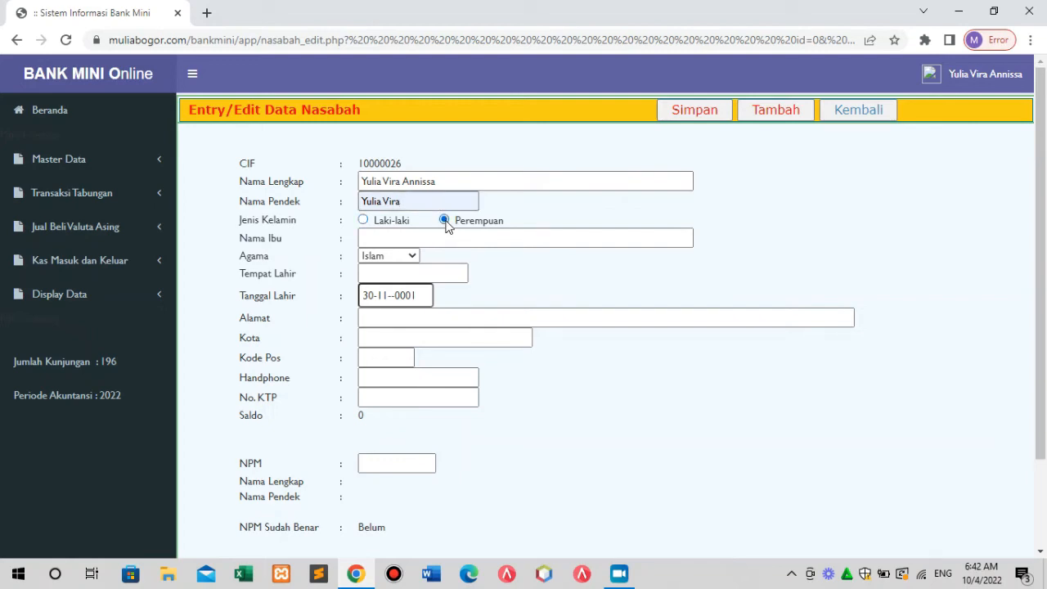
click(384, 237)
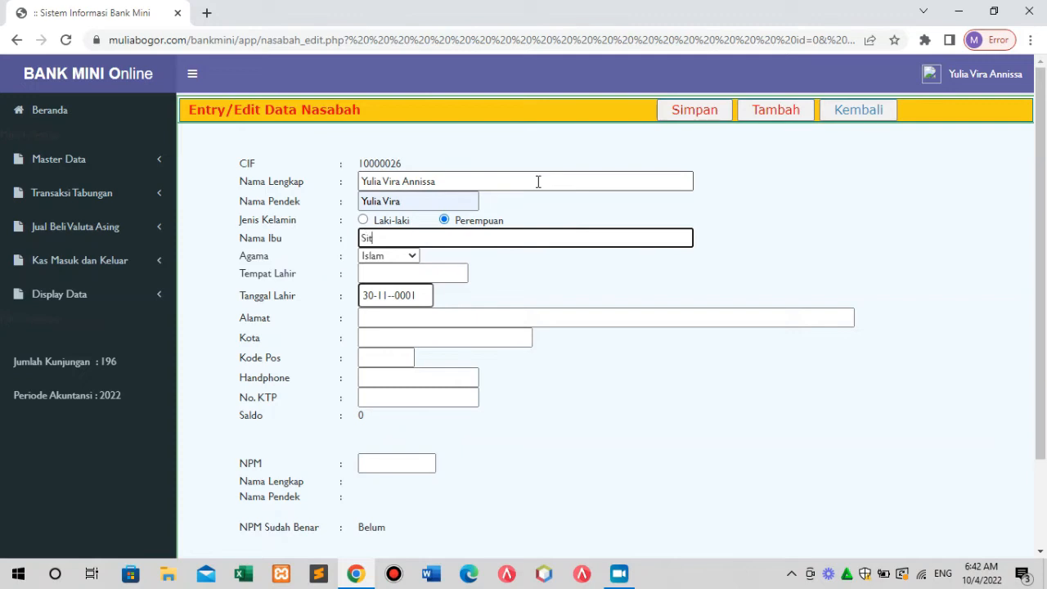
text(Aminah)
click(398, 273)
text(Bogor)
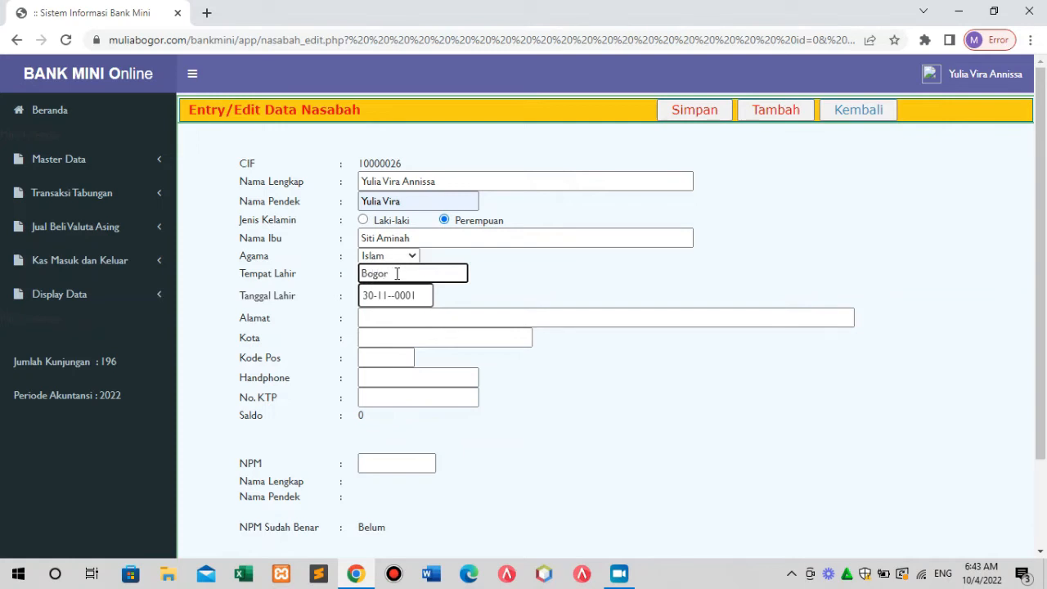
click(417, 299)
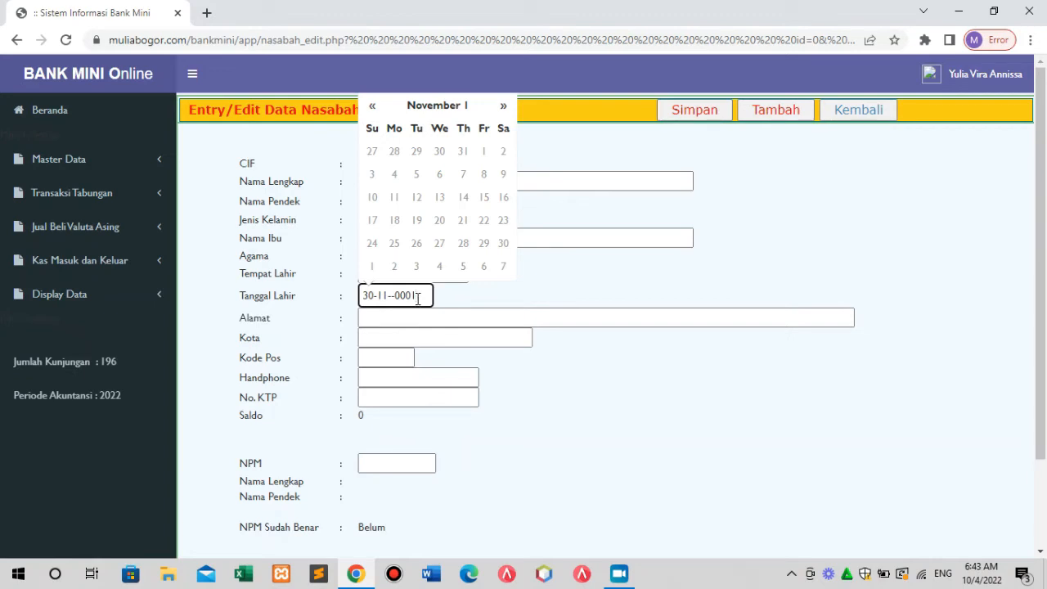
key(BackSpace)
key(BackSpace)
key(BackSpace)
key(BackSpace)
key(BackSpace)
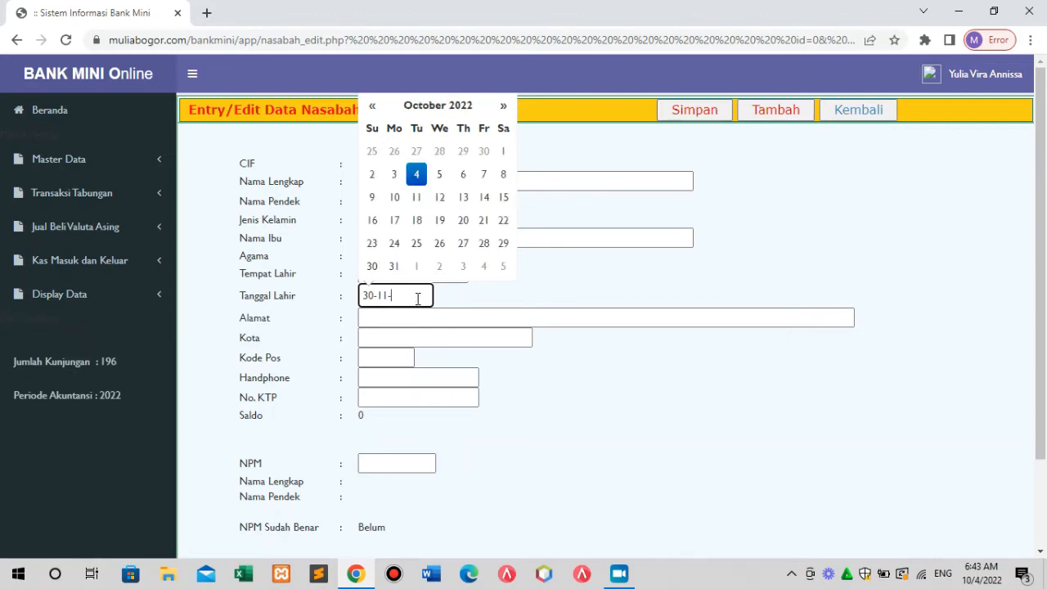
text(2)
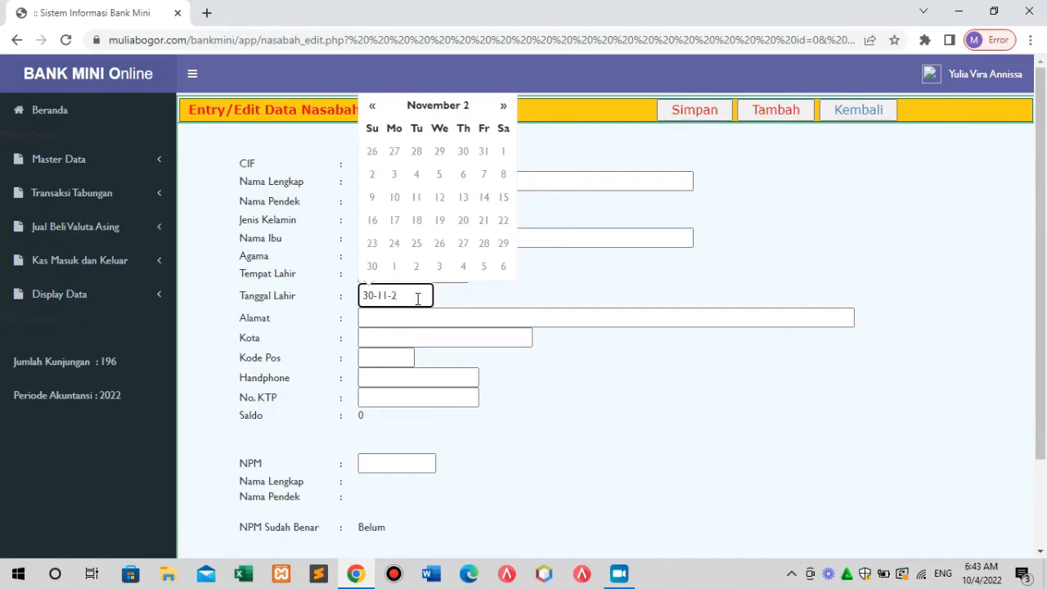
text(0)
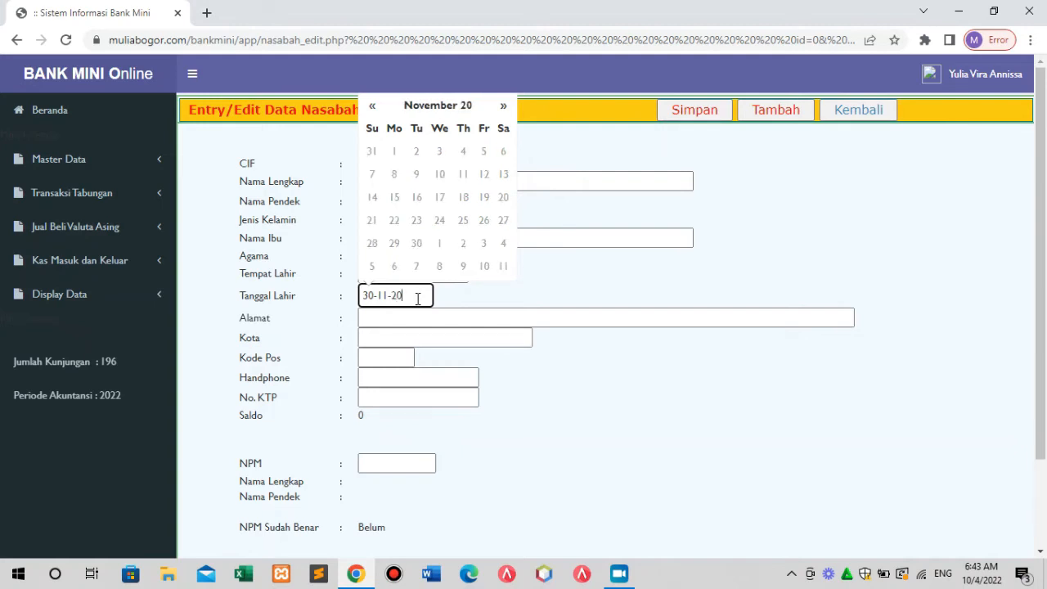
text(06)
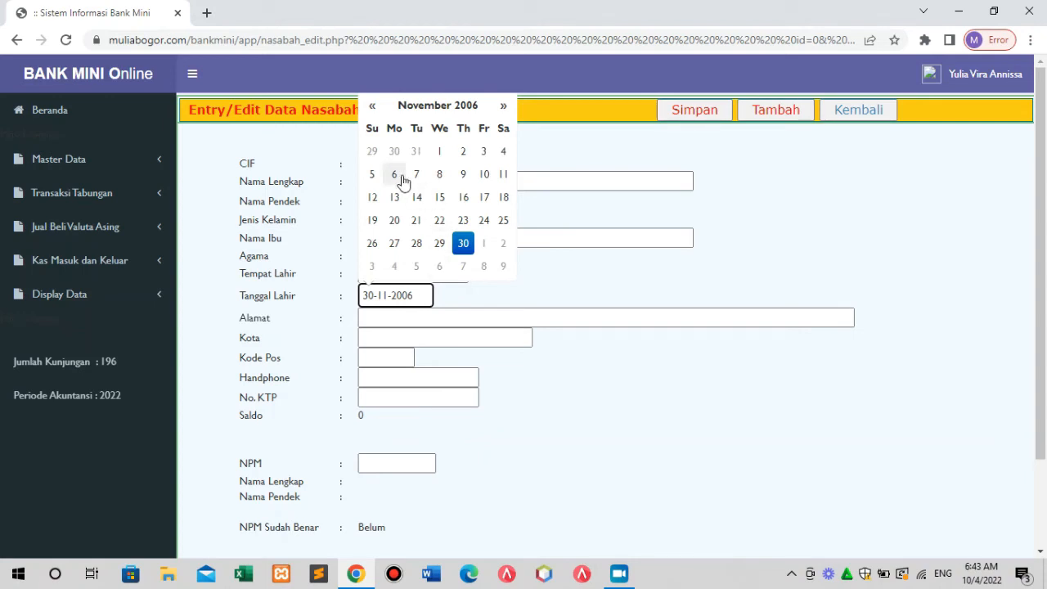
click(373, 107)
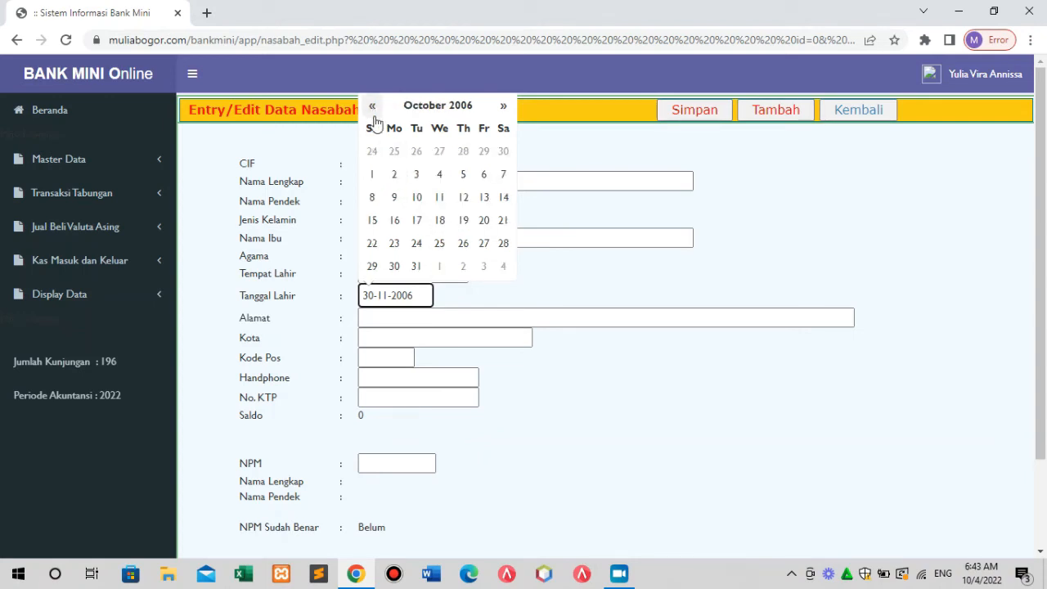
click(373, 221)
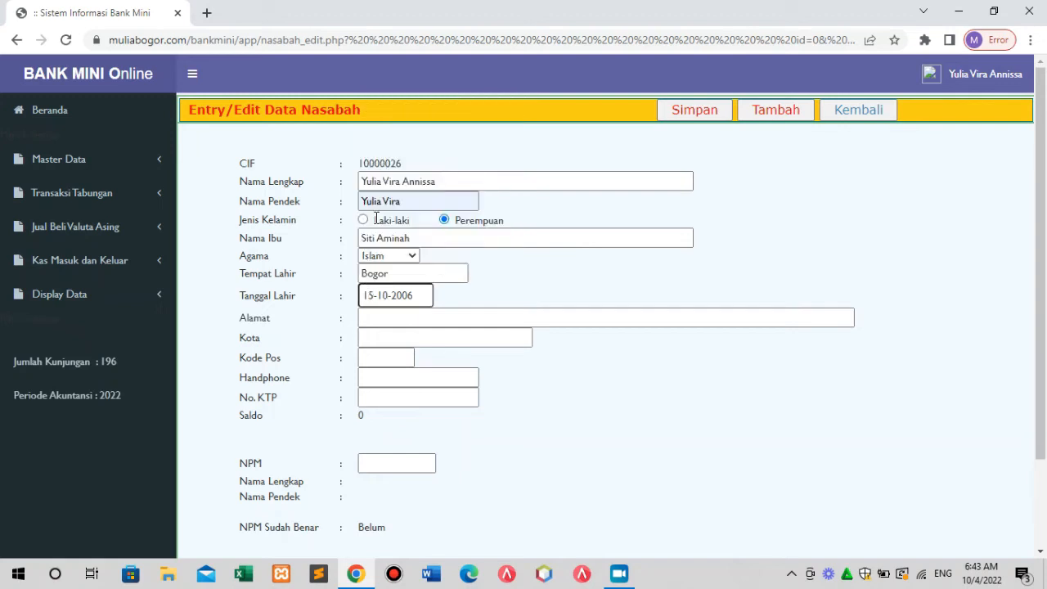
Enter the customer's street address, city Bogor, postal code, mobile number and KTP number.
click(389, 324)
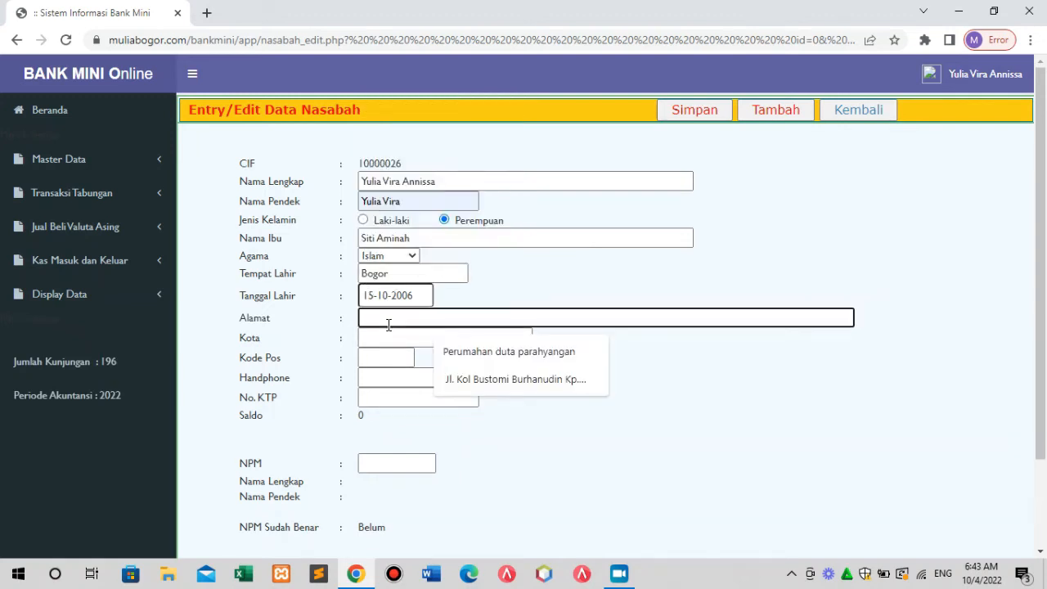
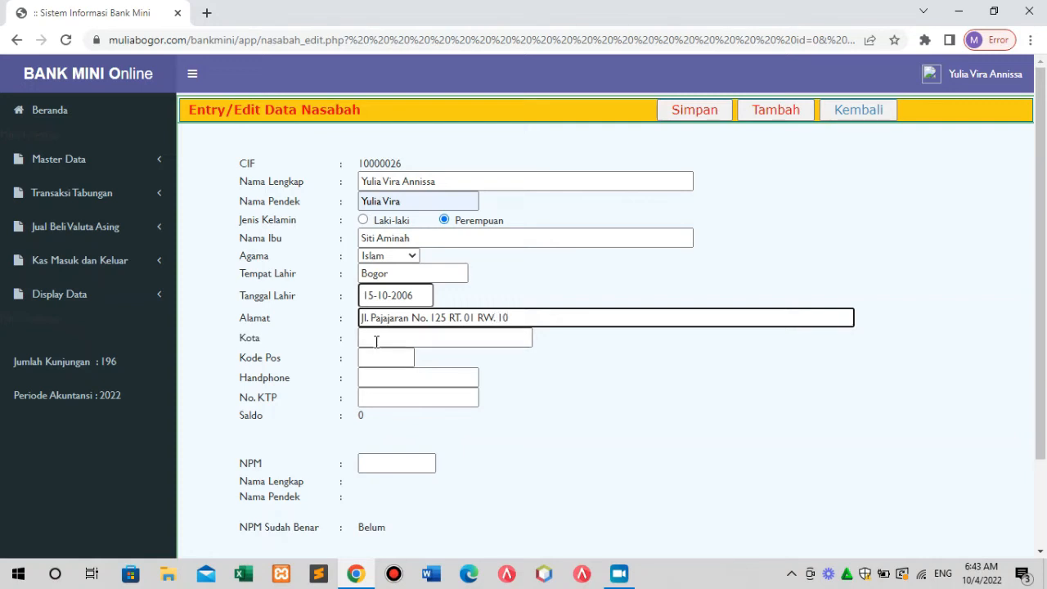
click(379, 338)
text(Bogor)
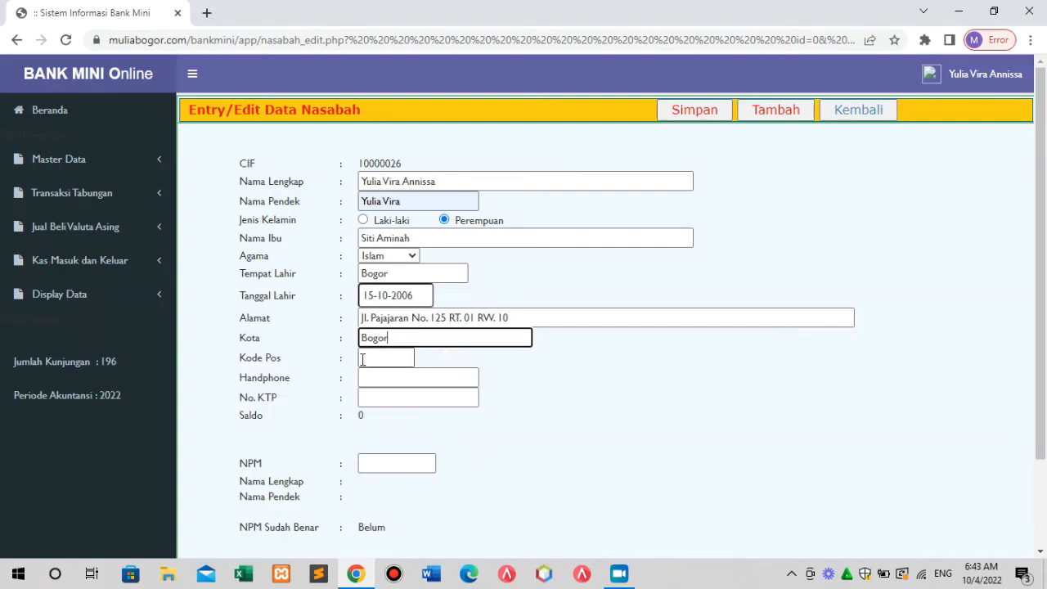
click(367, 358)
text(12345)
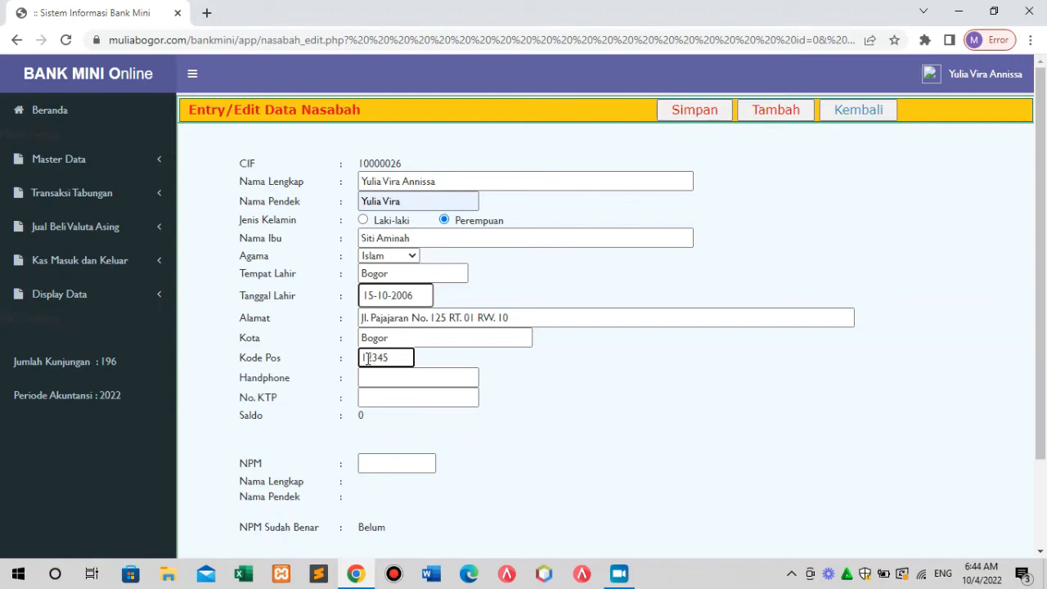
click(372, 379)
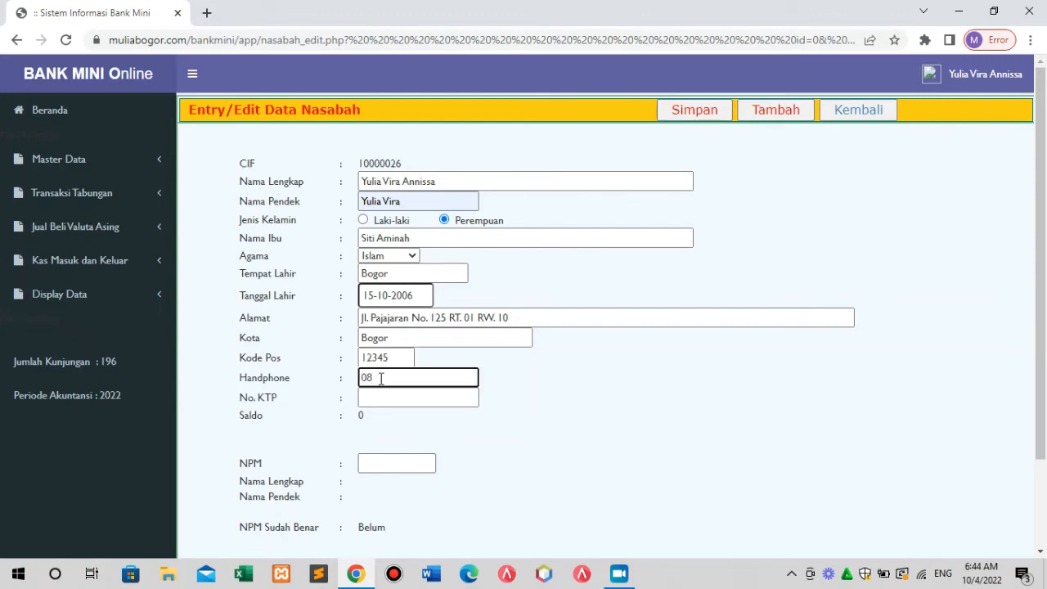
click(384, 400)
text(321)
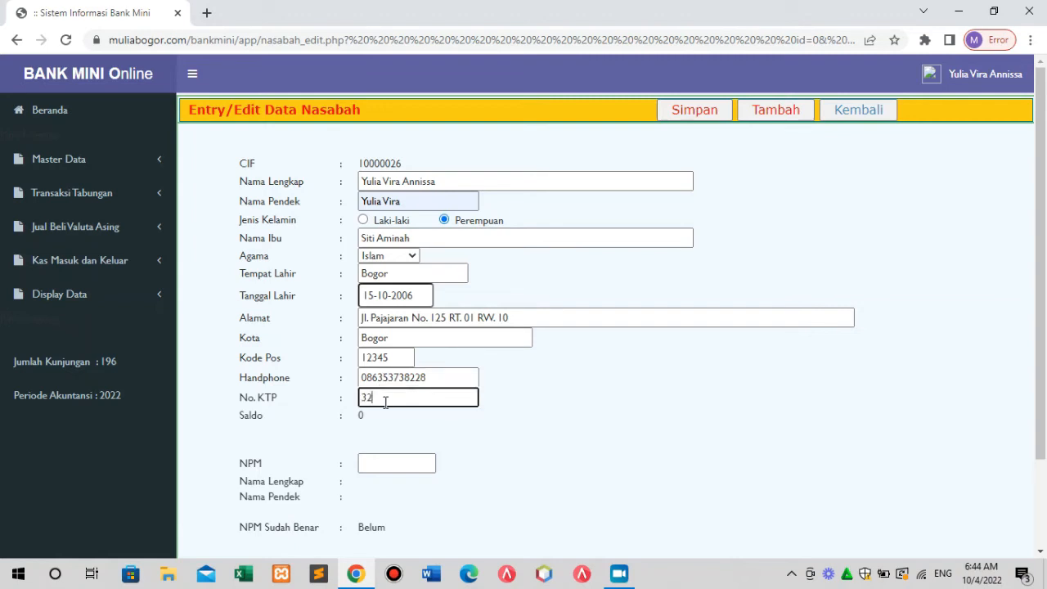
text(45690)
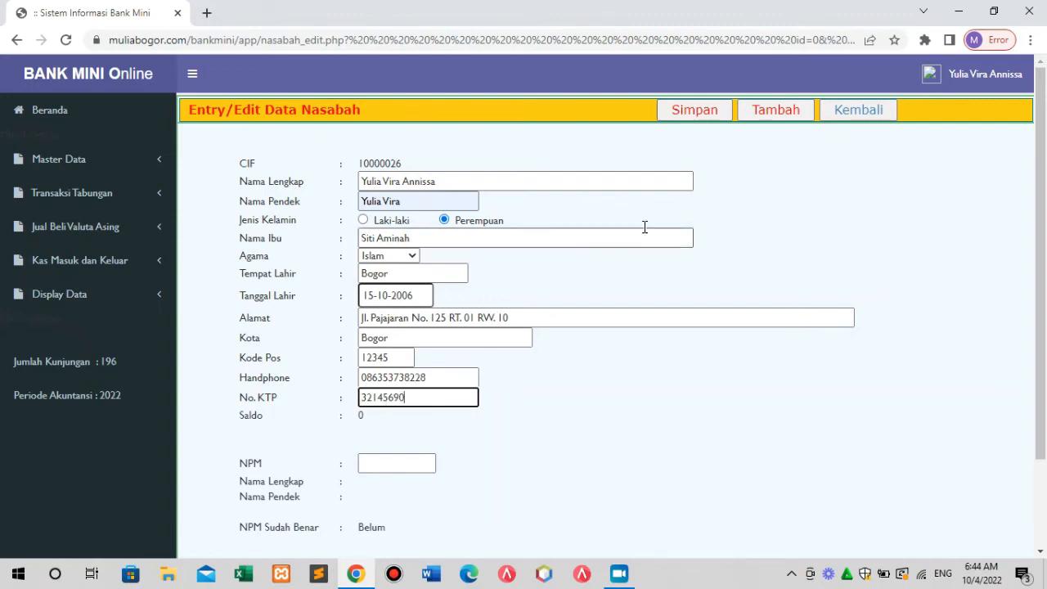
Save the customer, add the student's NPM so NPM Sudah Benar shows Ya, and save again.
click(695, 113)
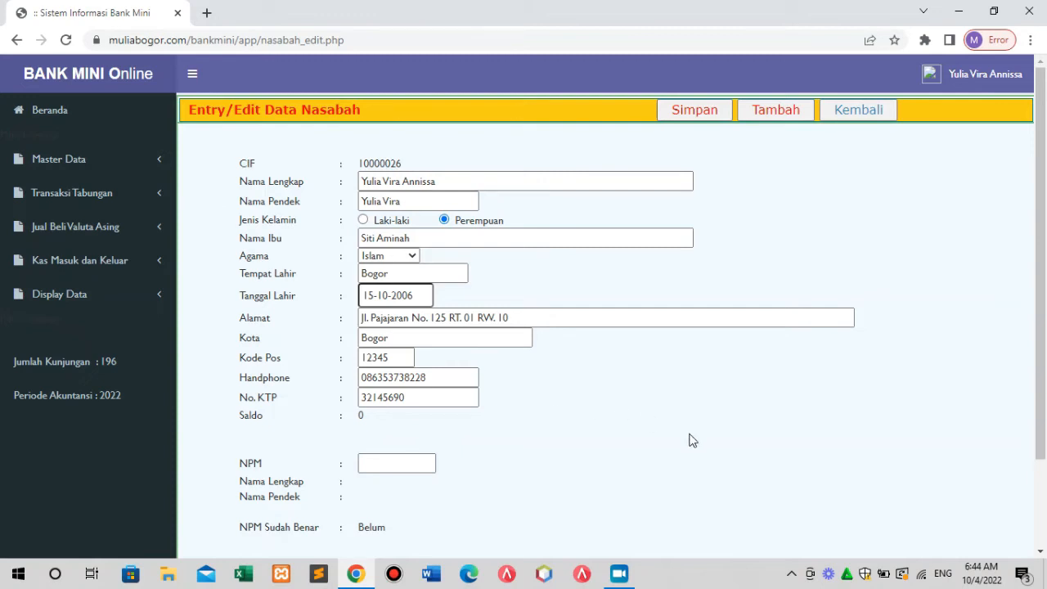
click(380, 463)
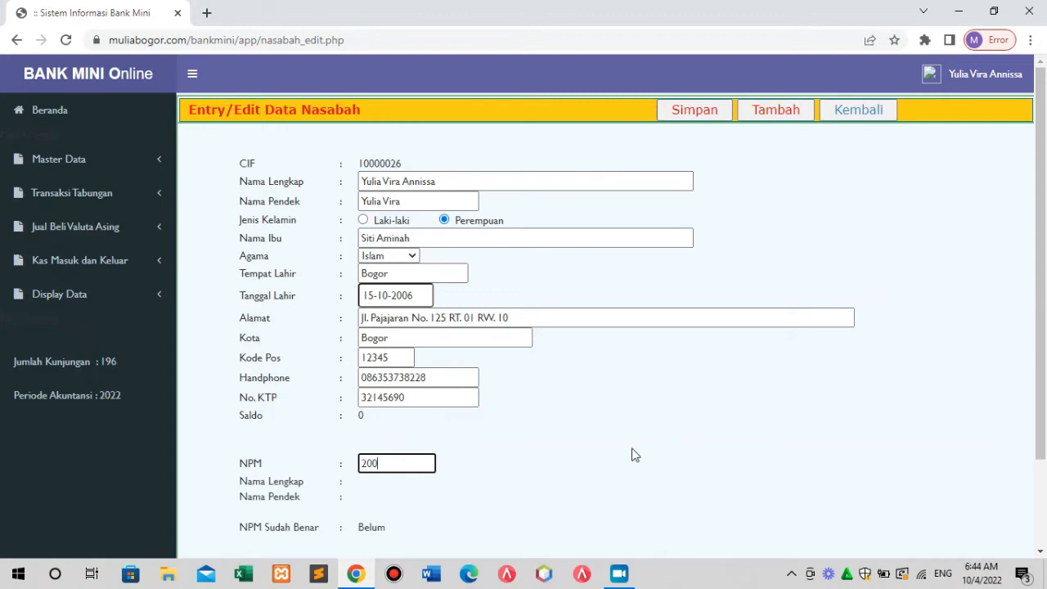
click(708, 112)
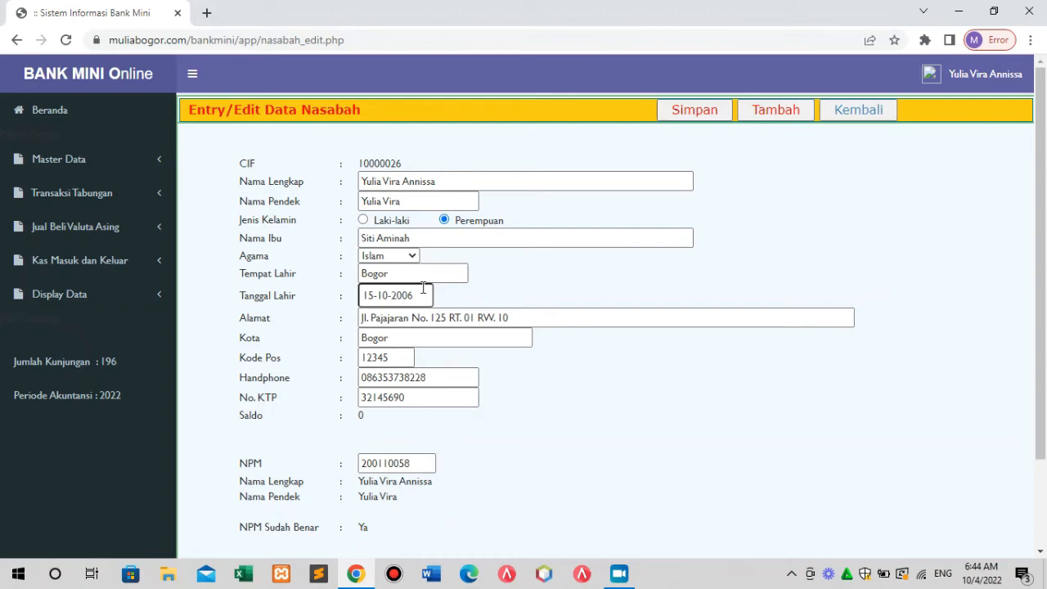
Save the customer with a shortened full name, check NPM and names, and return to the list.
click(433, 181)
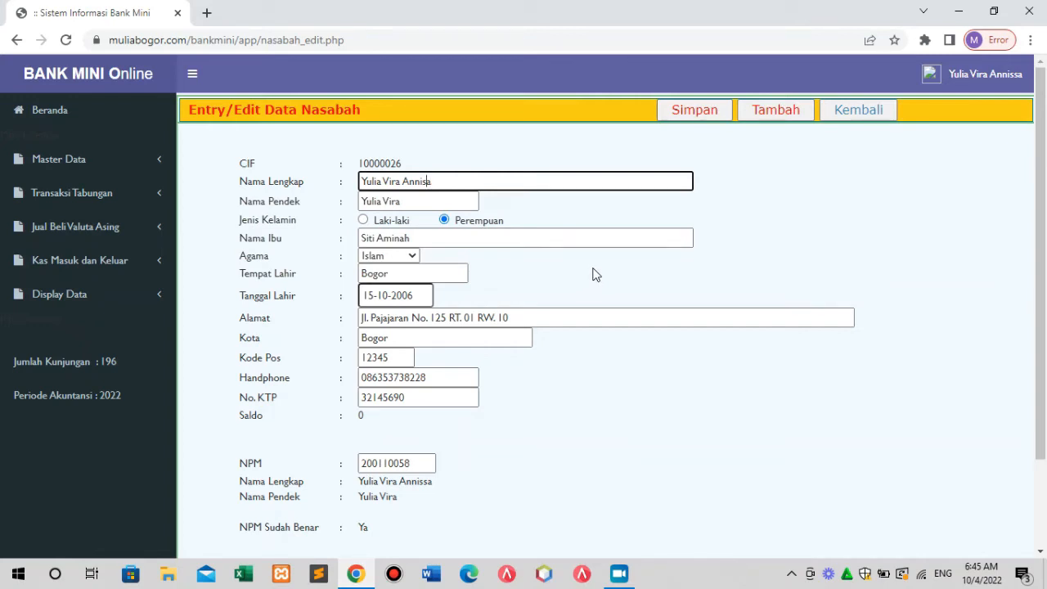
click(699, 119)
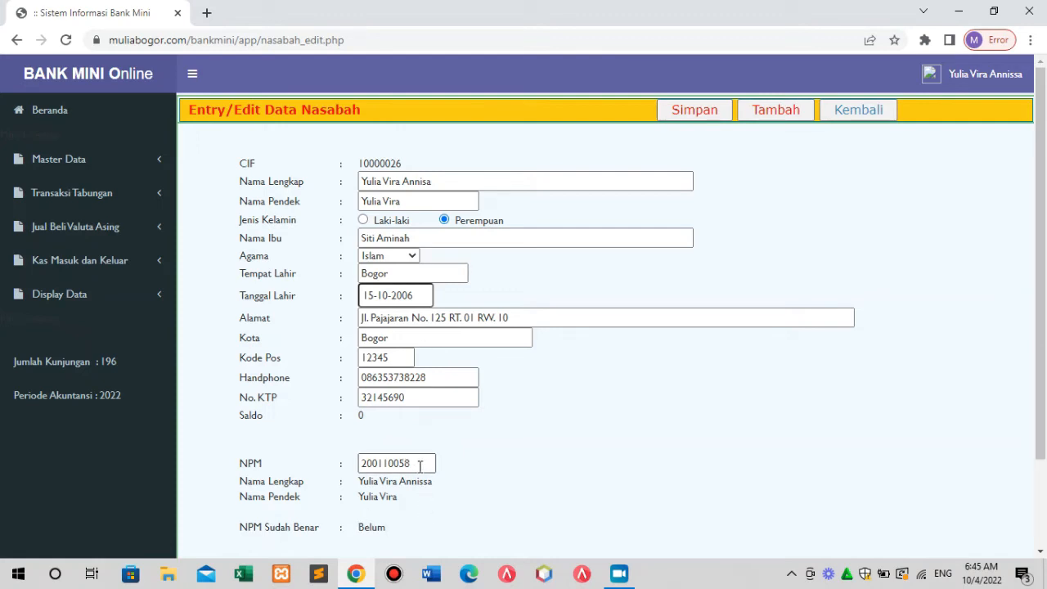
drag(425, 463, 361, 463)
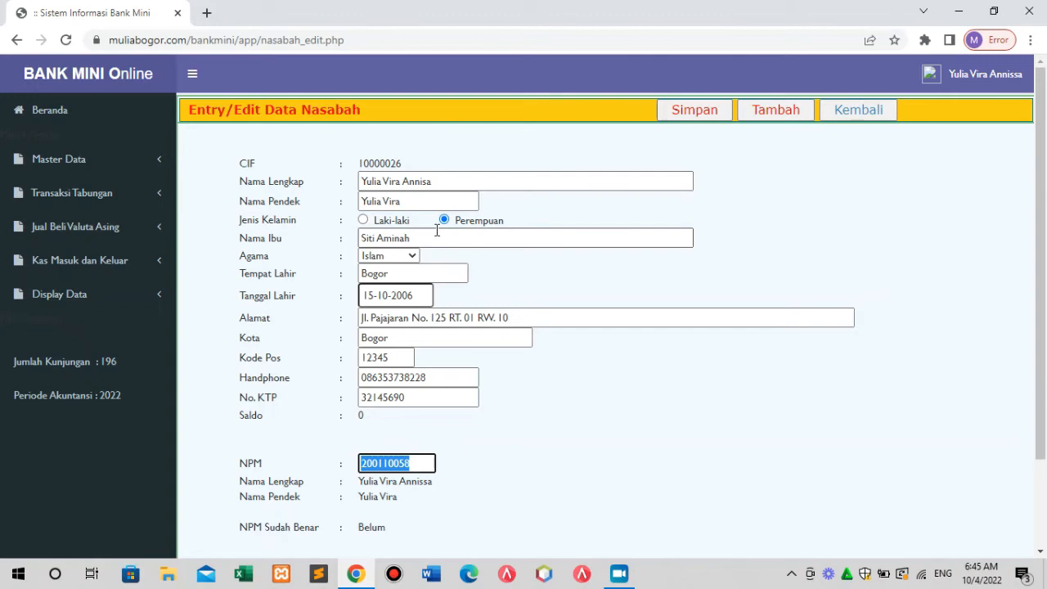
drag(435, 181, 353, 210)
click(409, 203)
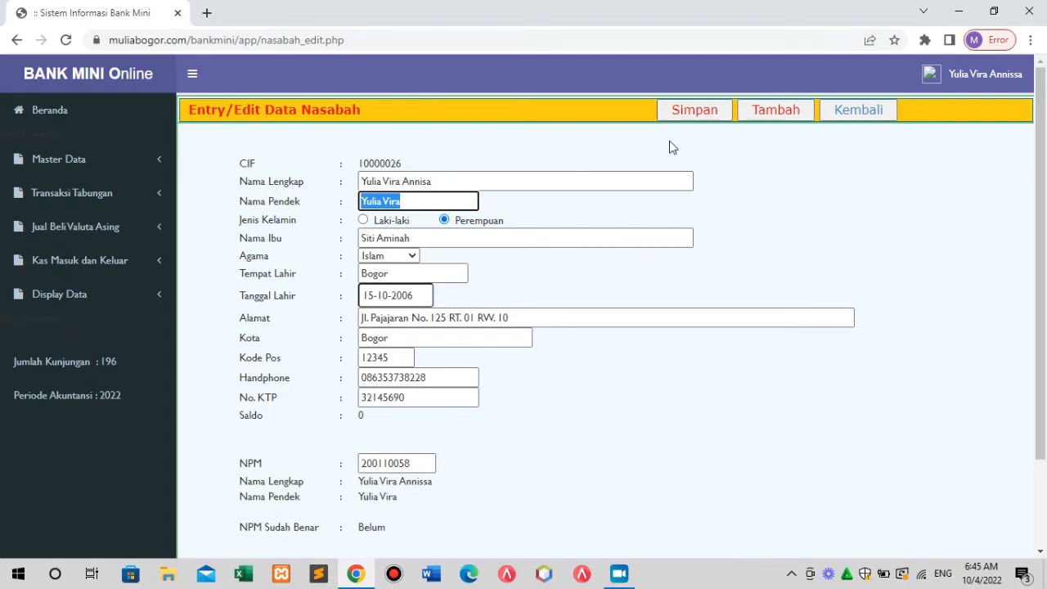
click(693, 109)
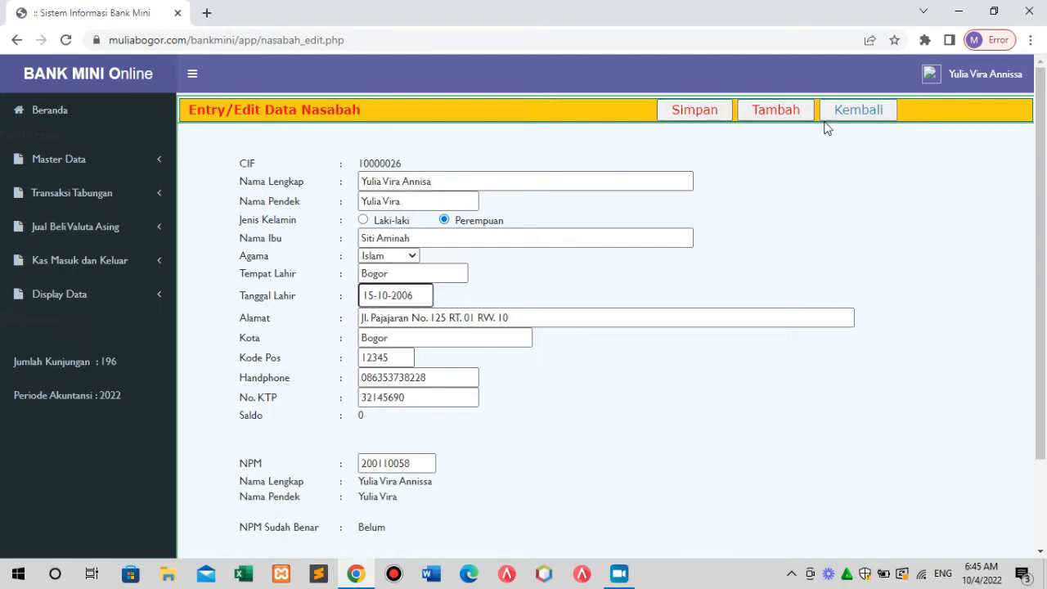
click(859, 109)
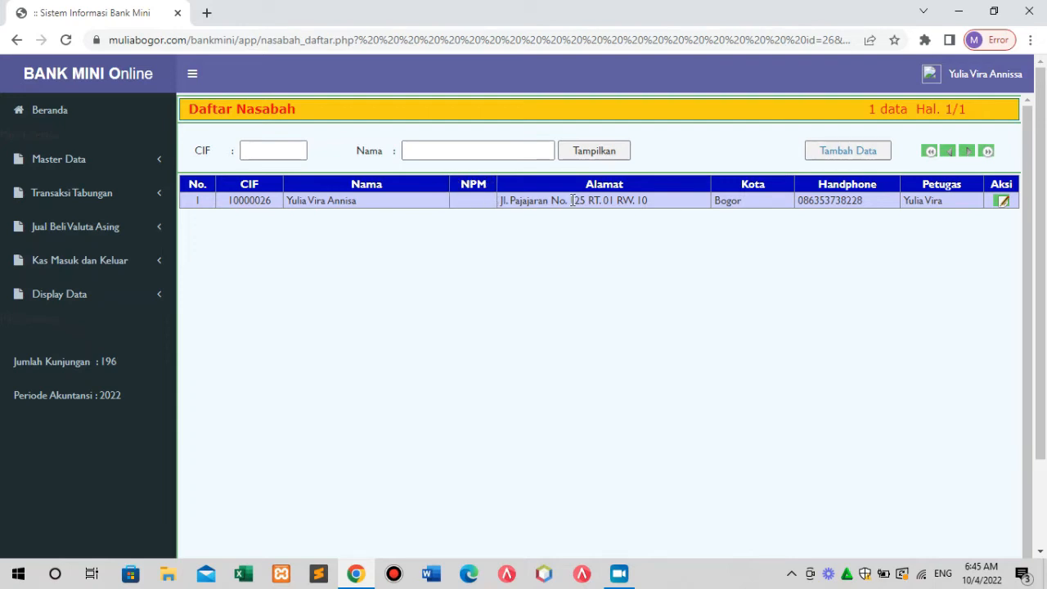
Reopen the Bogor customer's record for editing from the Aksi column.
click(1002, 201)
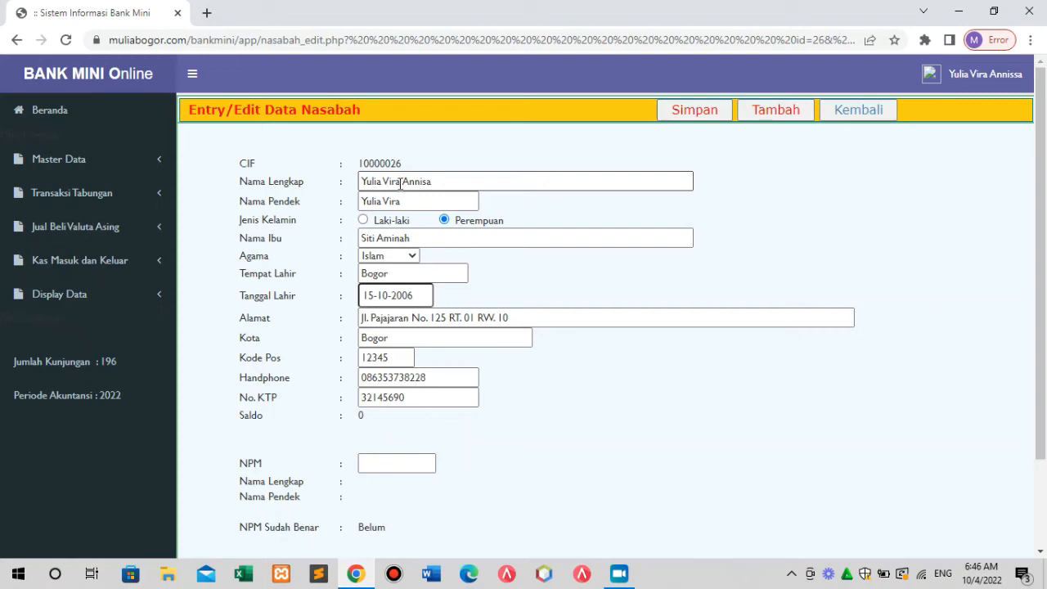
Save the student's NPM and corrected full name, then confirm the NPM in the list row.
click(398, 465)
click(681, 112)
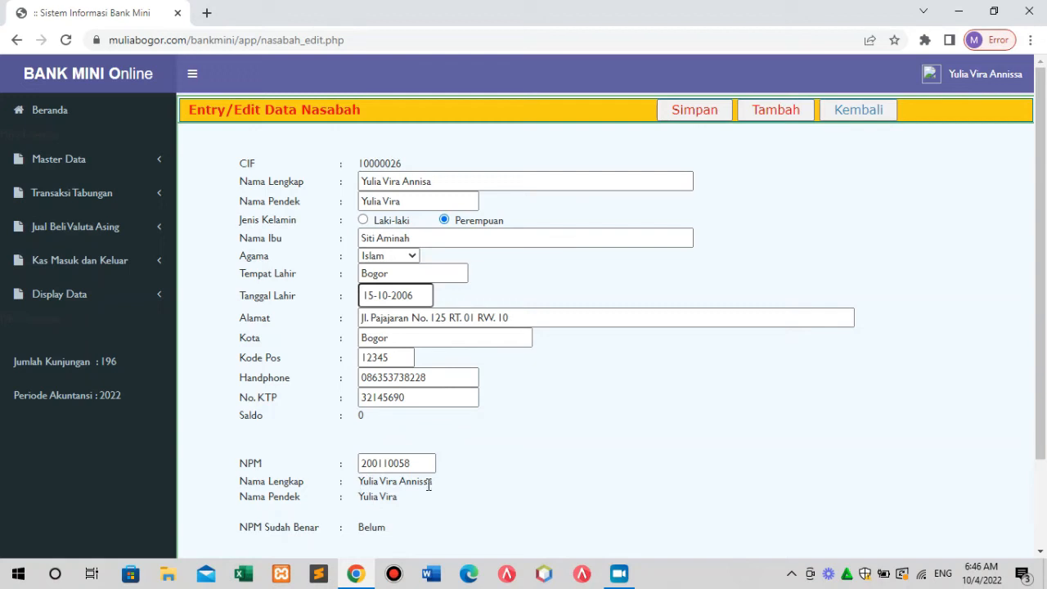
click(428, 181)
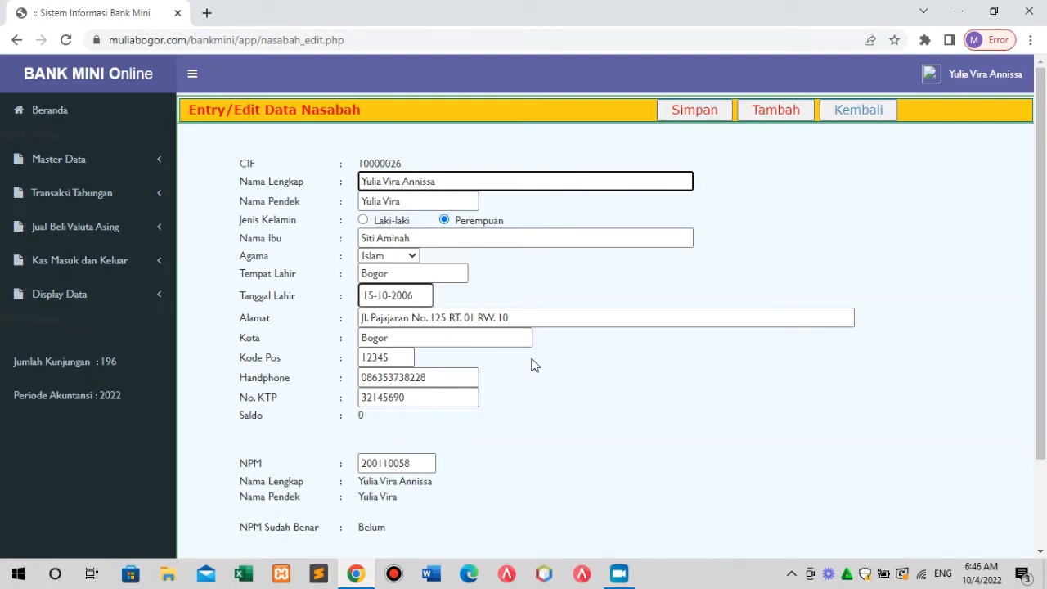
click(691, 115)
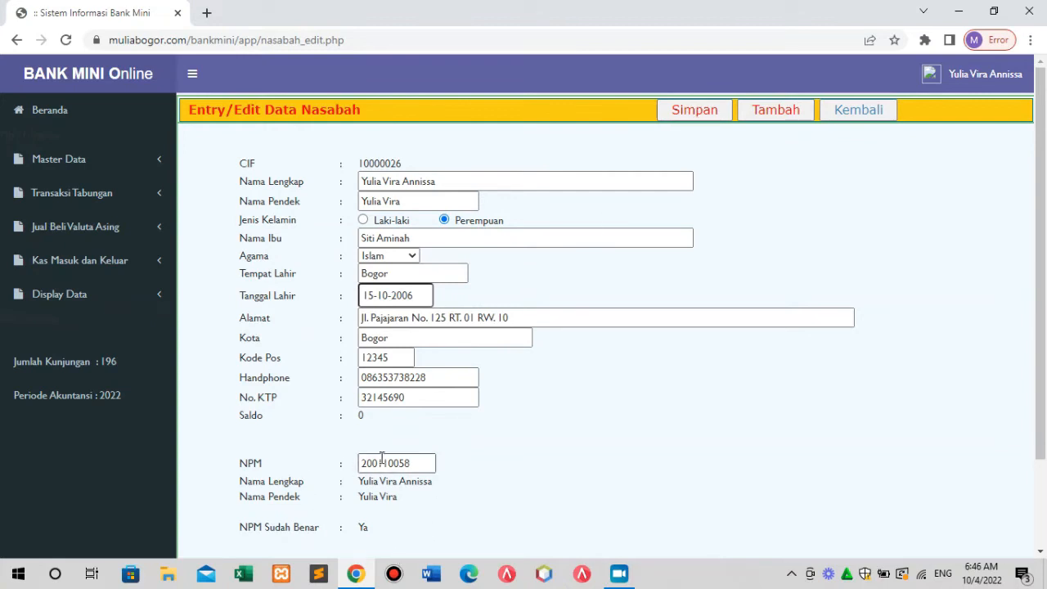
click(873, 114)
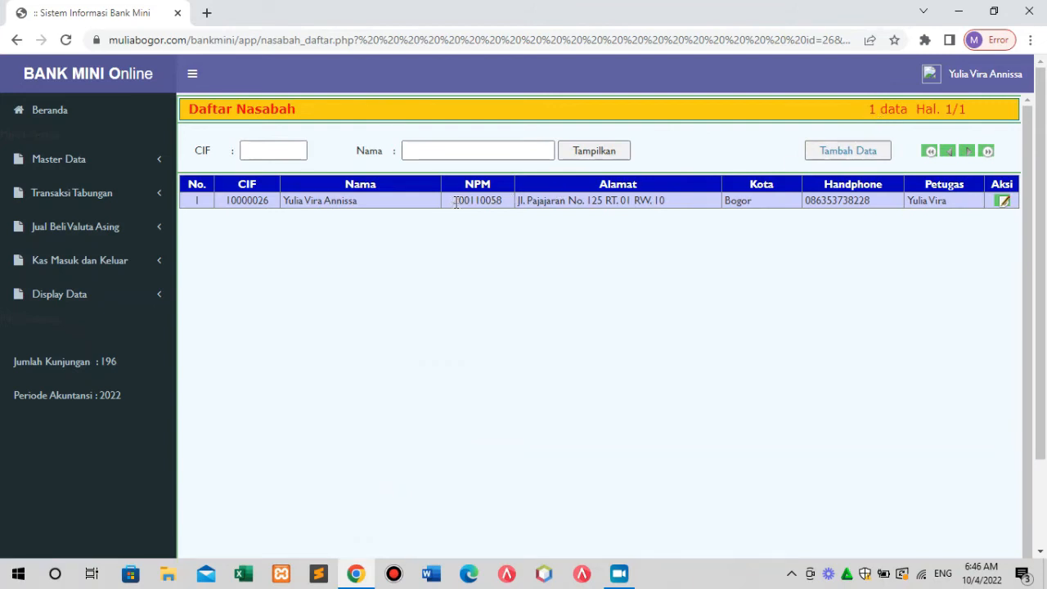
drag(455, 202, 505, 210)
click(1003, 202)
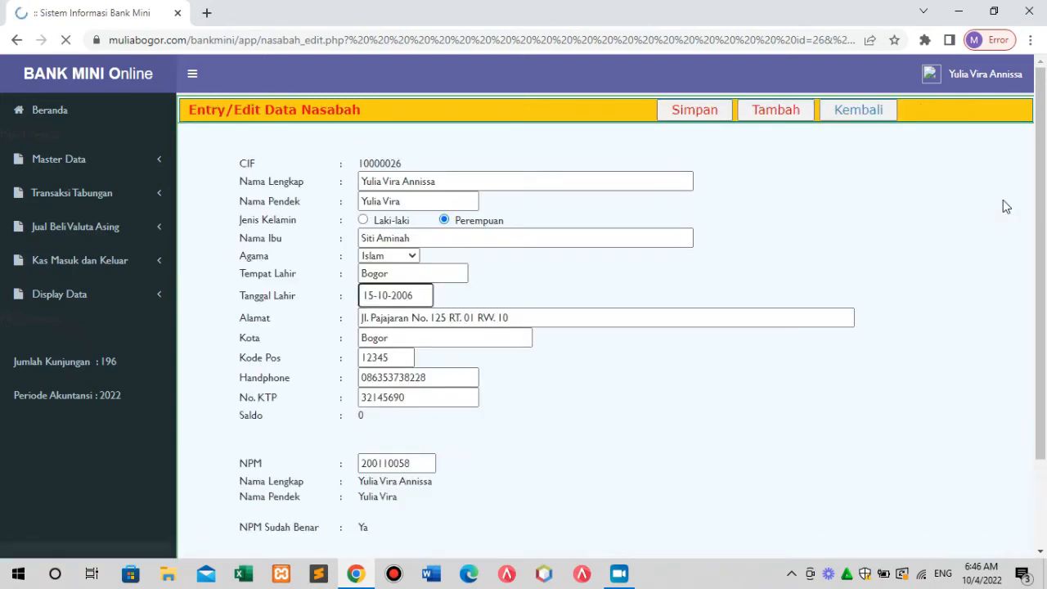
click(885, 111)
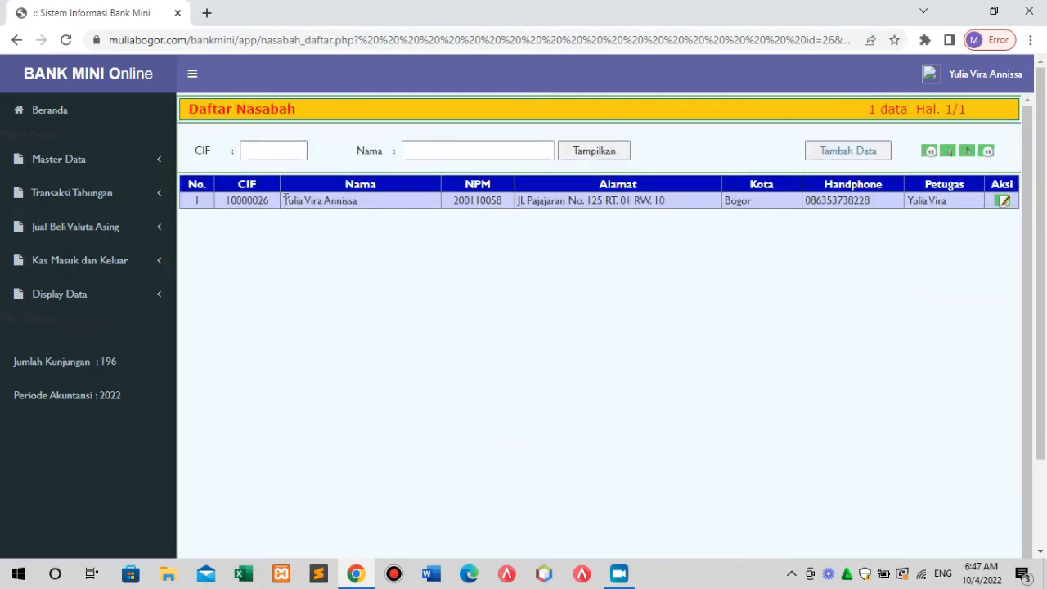
drag(283, 200, 364, 211)
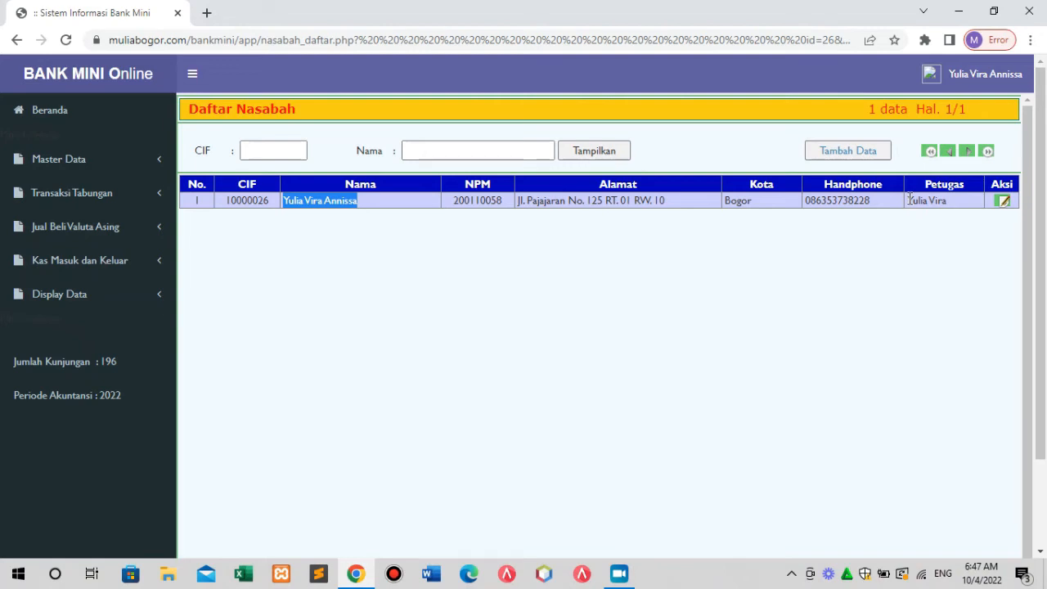
drag(909, 199, 948, 204)
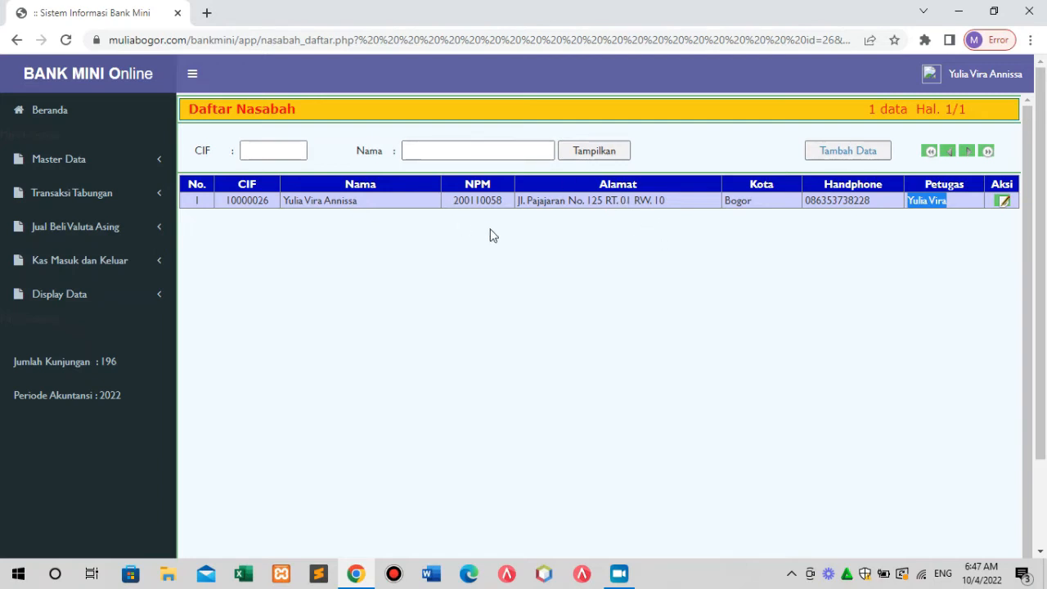
click(88, 169)
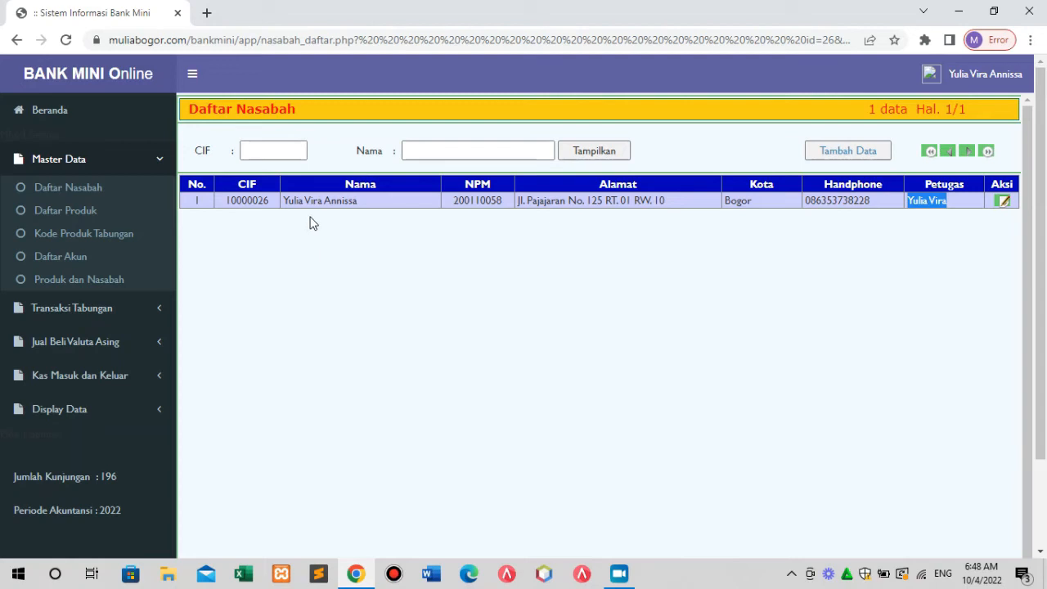
click(1005, 202)
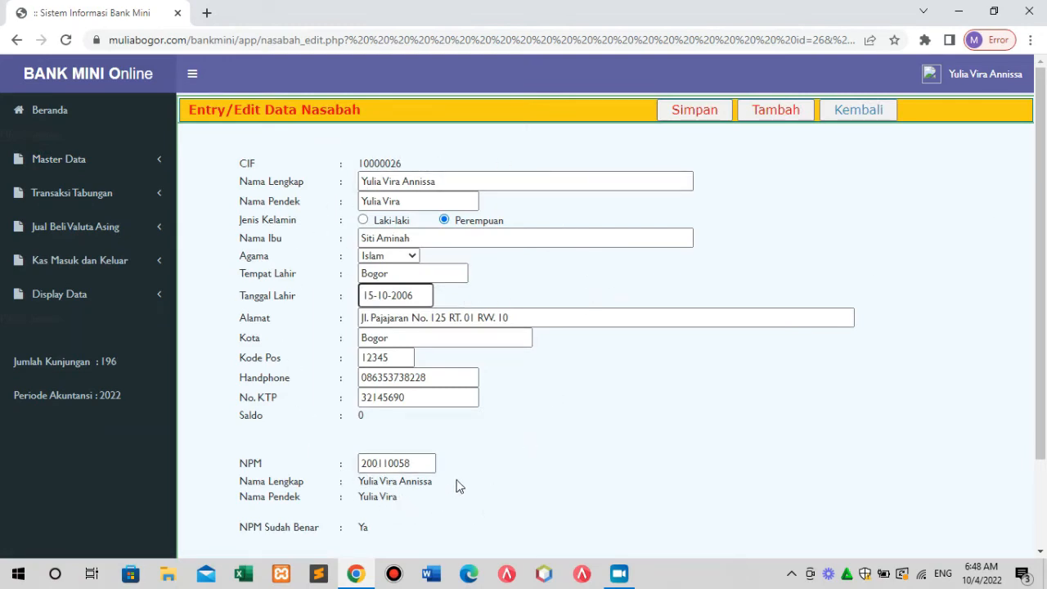
click(884, 114)
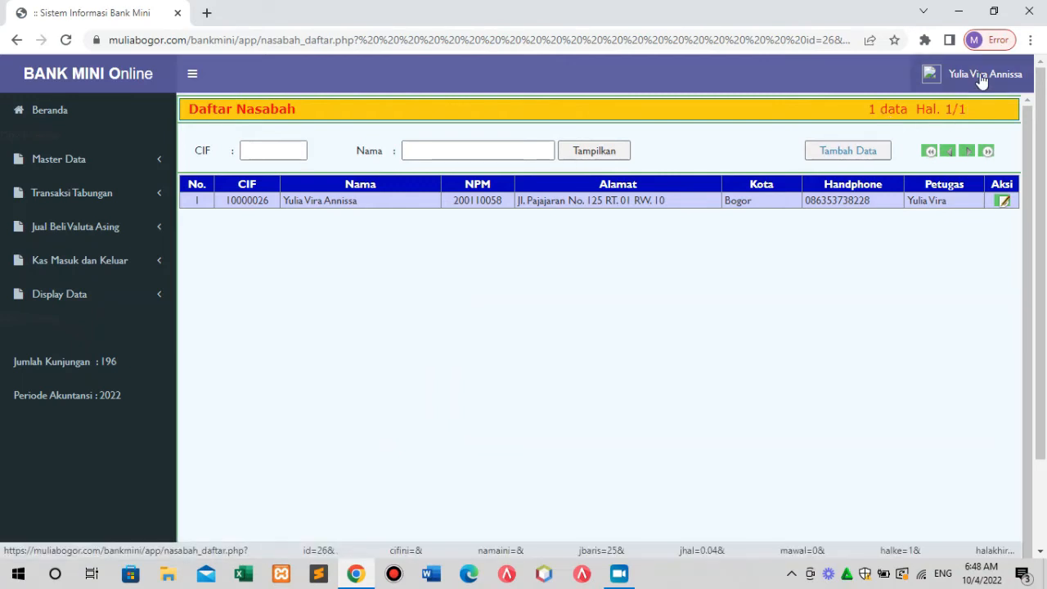
Sign out and sign back in with a different user's login code and password.
click(982, 76)
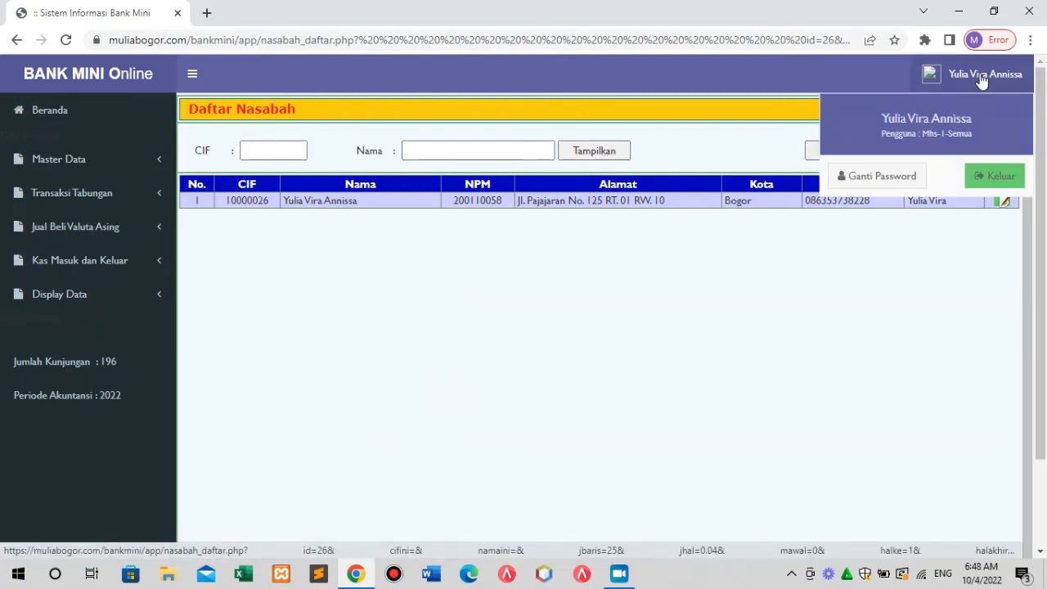
click(1003, 177)
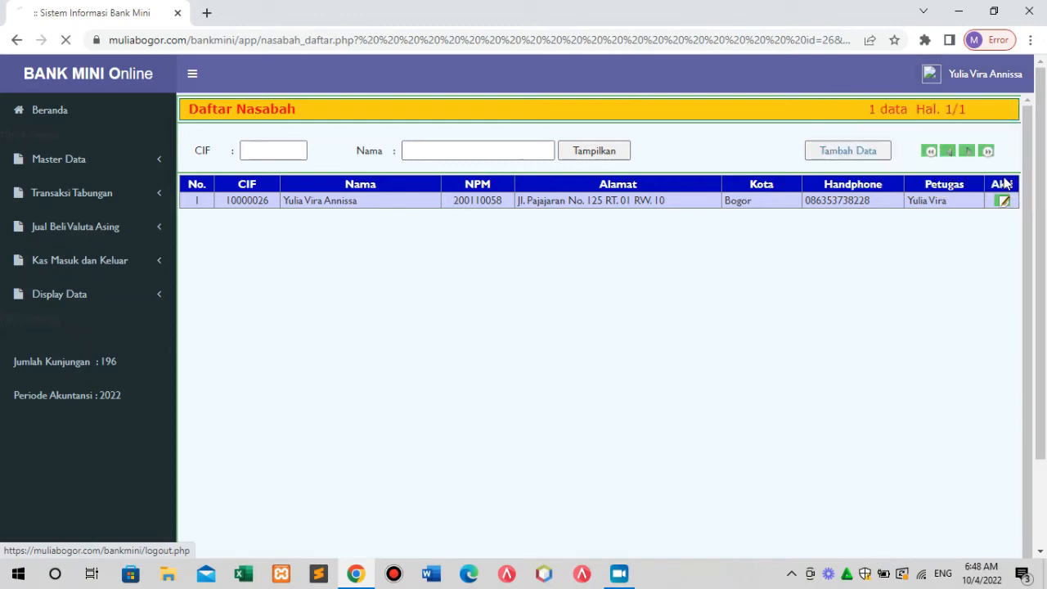
click(477, 247)
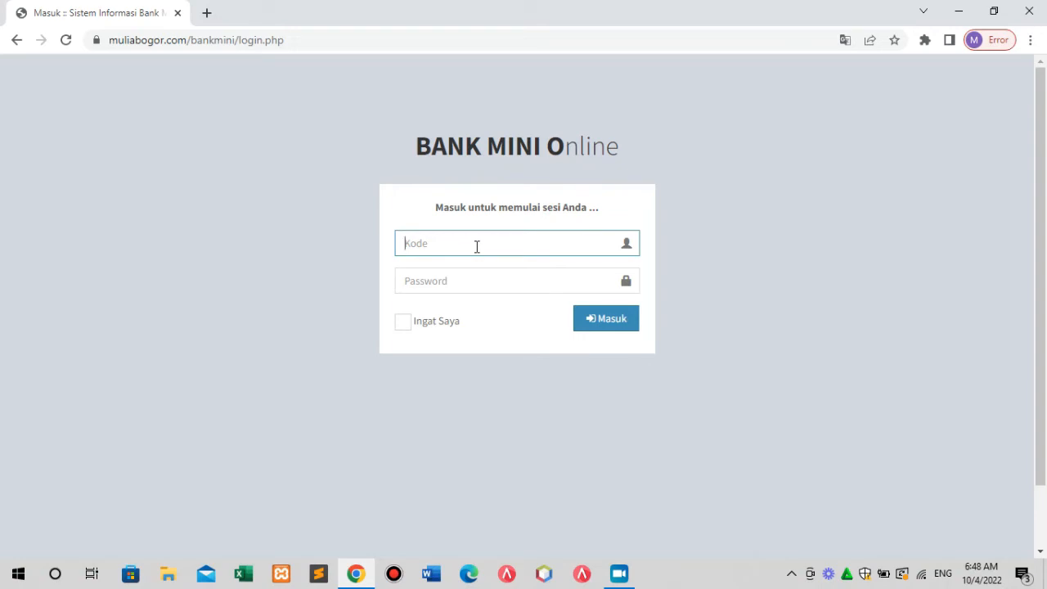
text(009)
key(Tab)
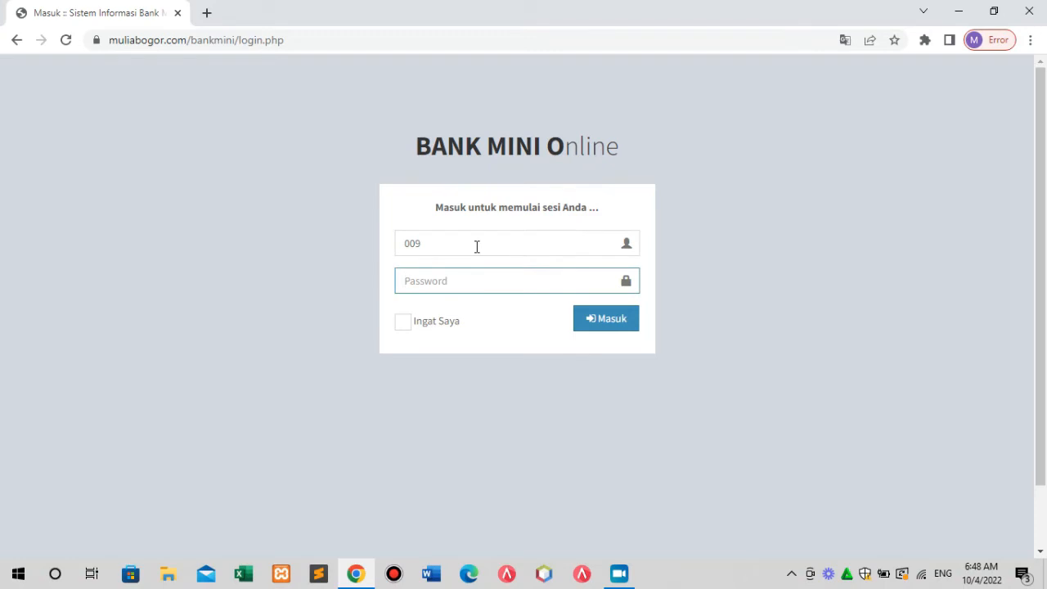
text(••••••••)
click(607, 320)
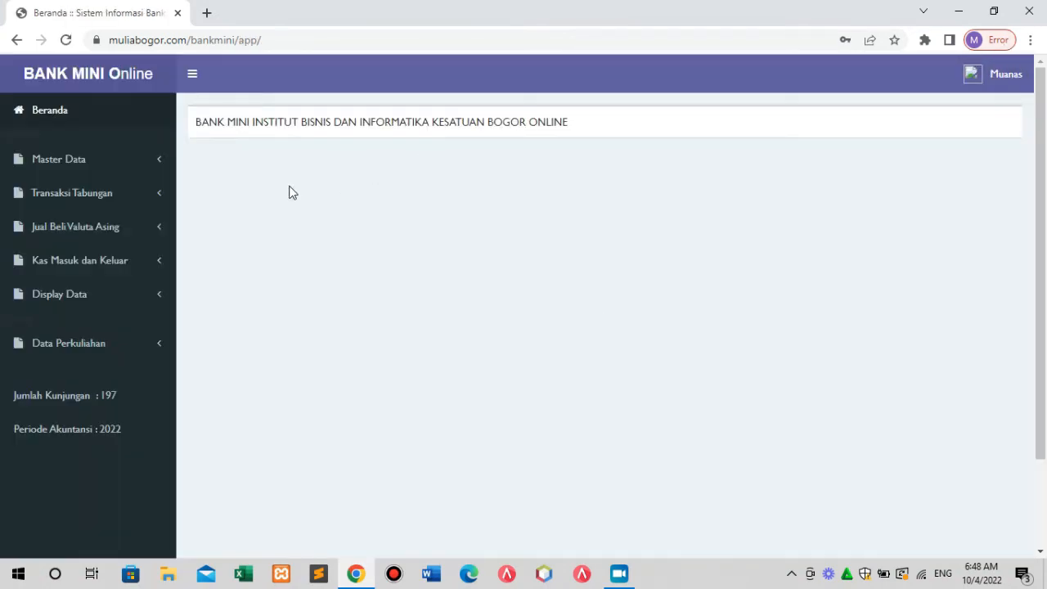
Open Daftar Mahasiswa under Master Data and check the eighth student's customer CIF.
click(91, 163)
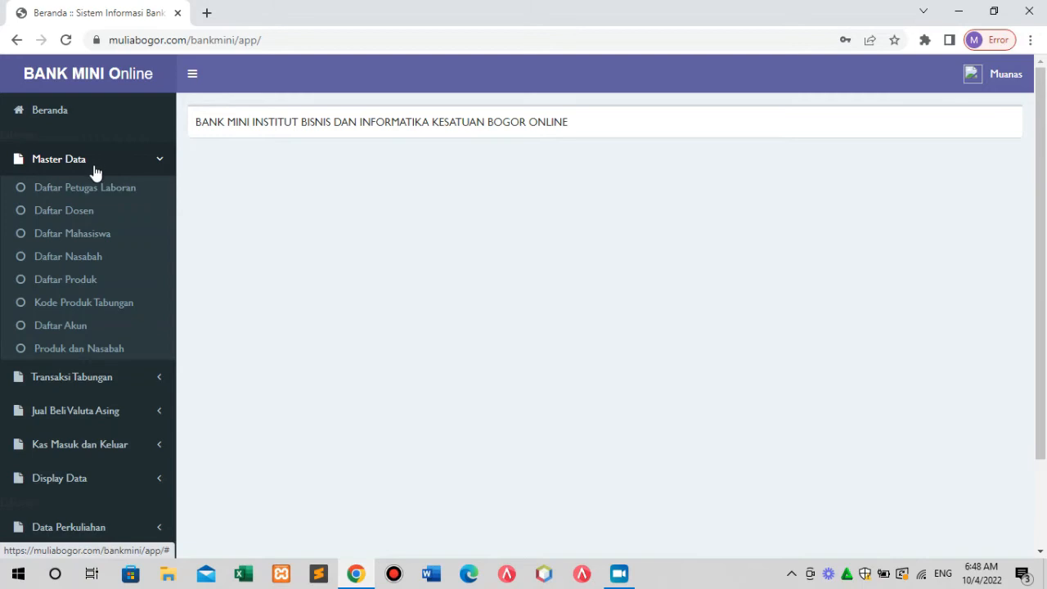
click(101, 236)
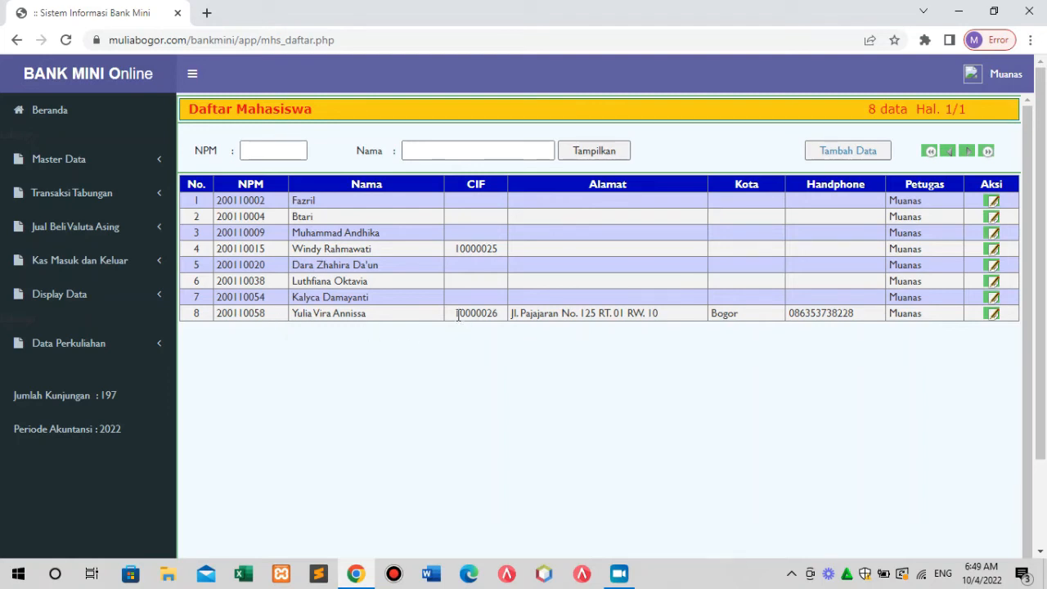
drag(457, 312, 638, 318)
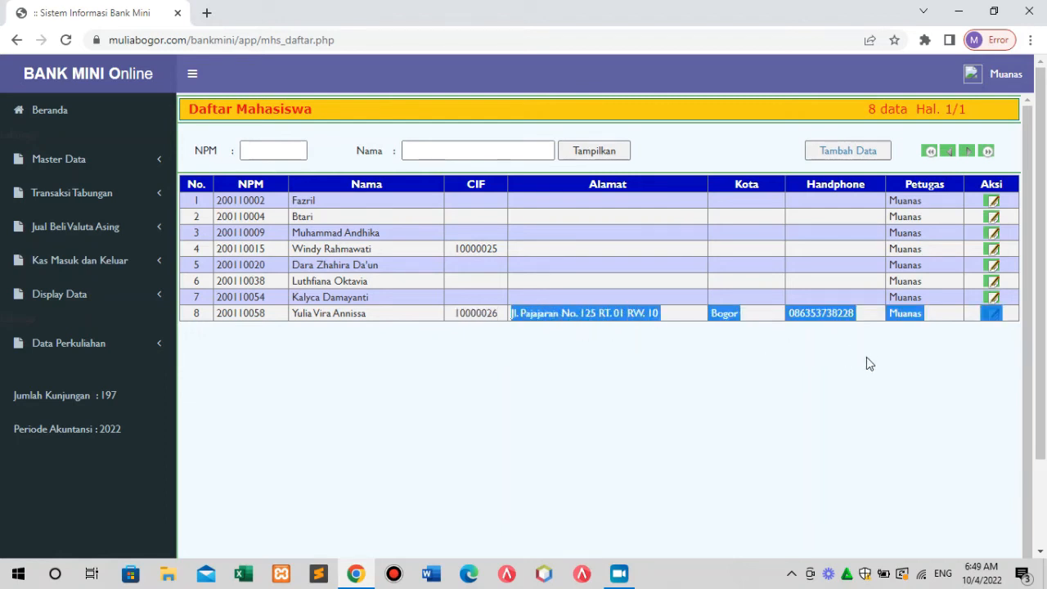
click(956, 384)
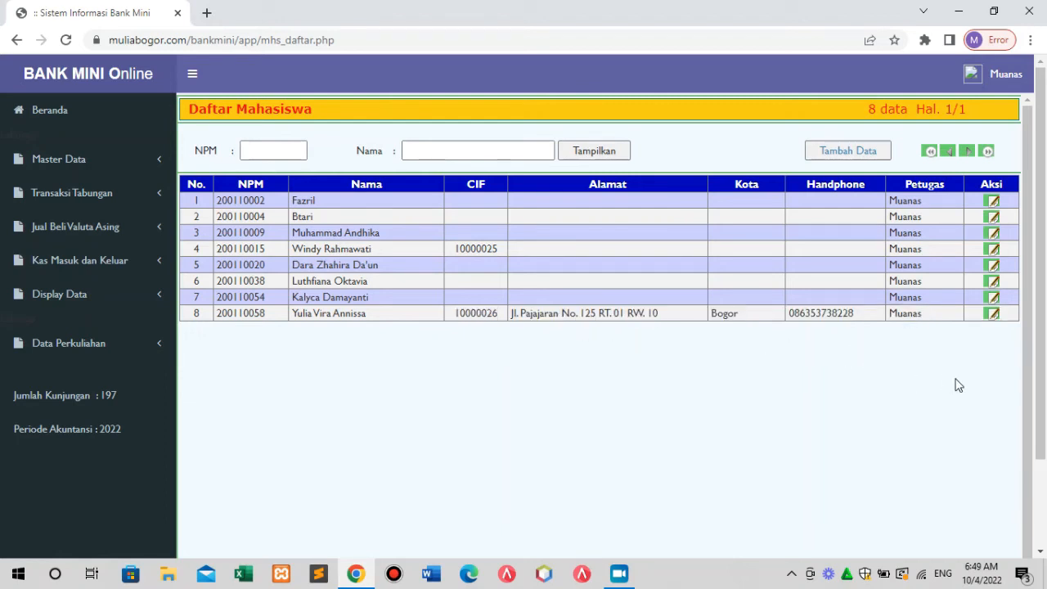
Open the eighth student's record, review the full name, and go back to Daftar Mahasiswa.
click(992, 314)
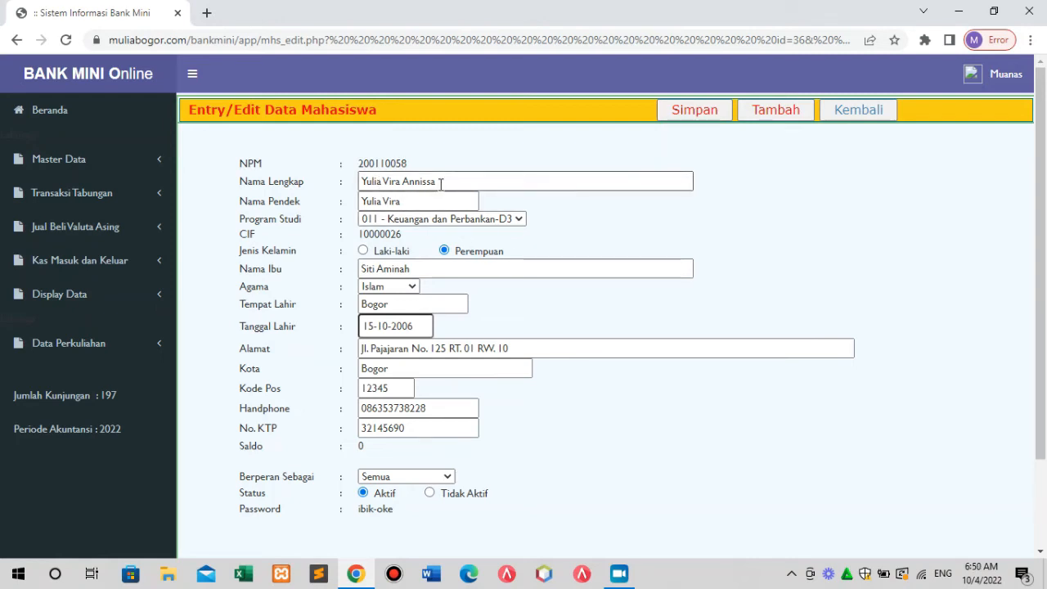
drag(440, 183, 361, 203)
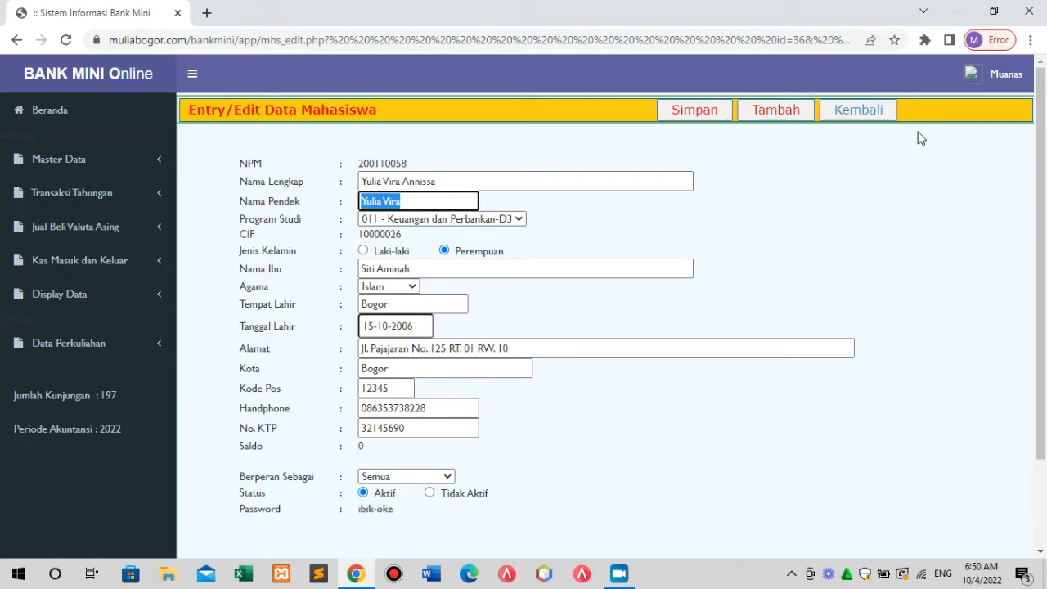
click(867, 114)
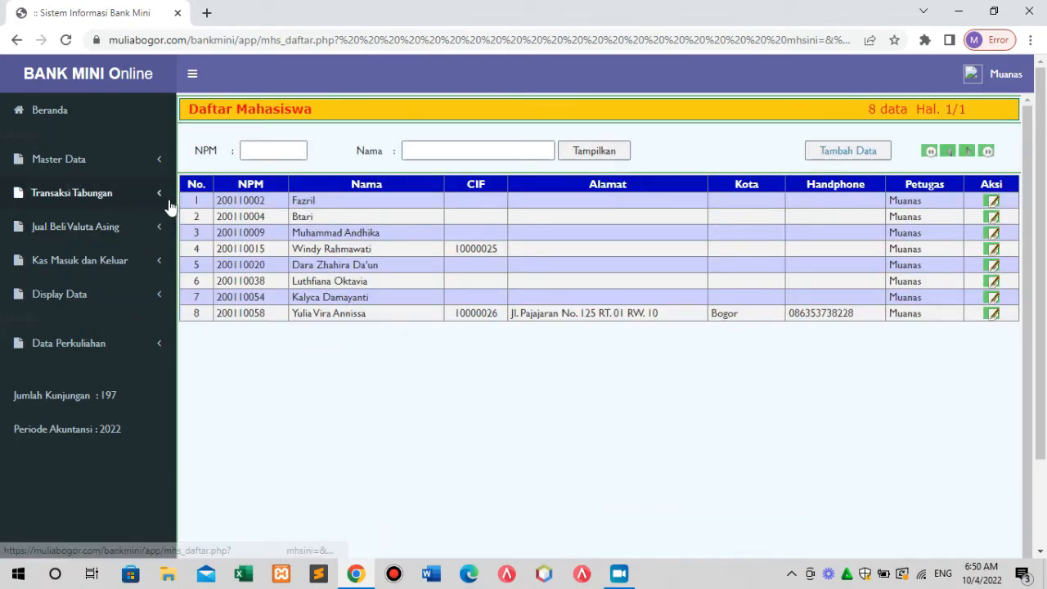
Open Produk dan Nasabah and review product 2311's rows: officer, customer name and CIF.
click(85, 167)
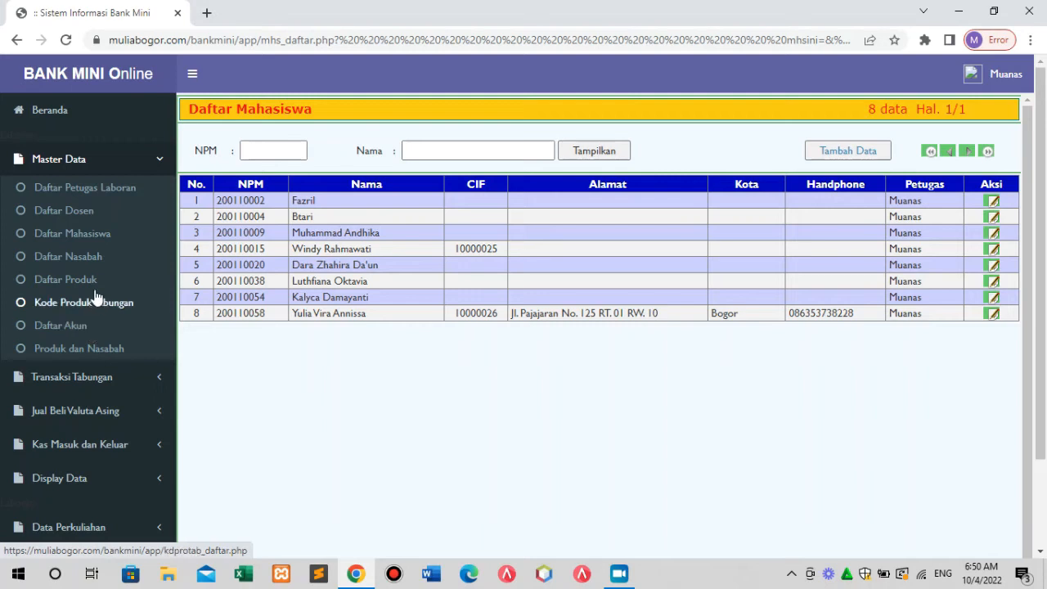
click(101, 357)
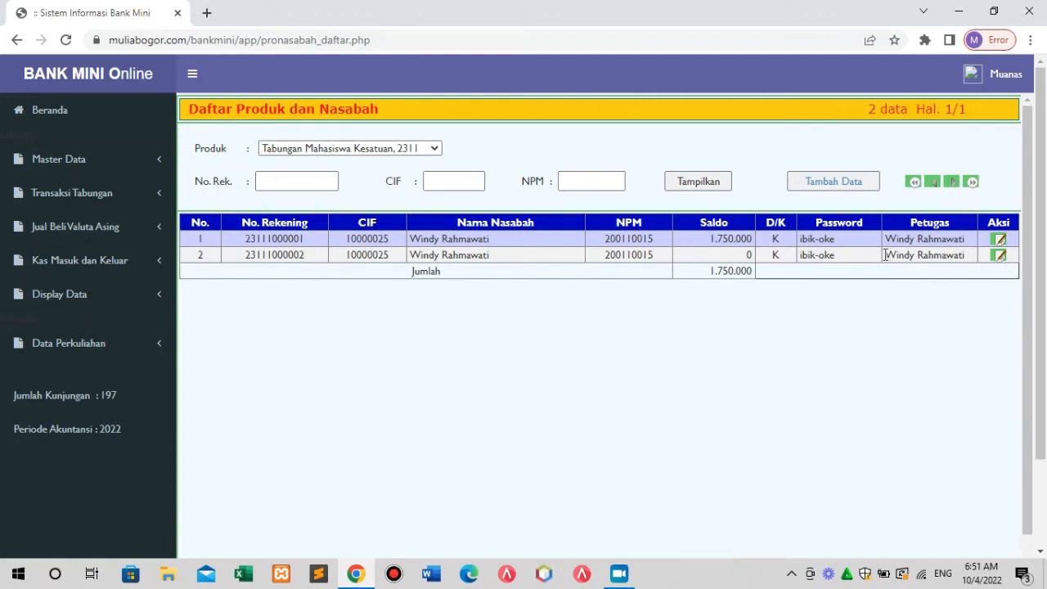
drag(883, 254, 968, 260)
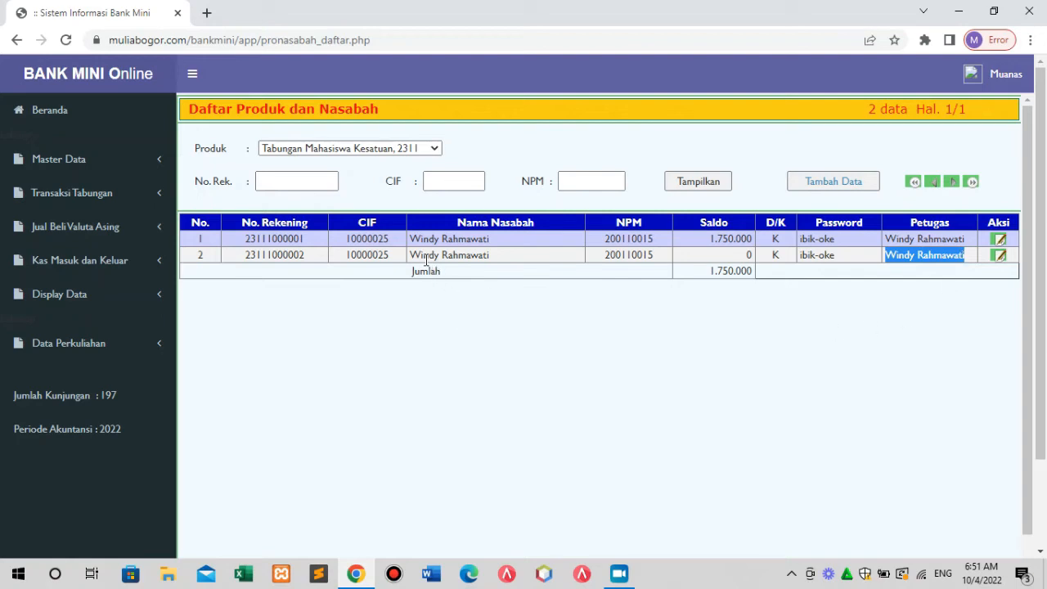
drag(412, 238, 490, 247)
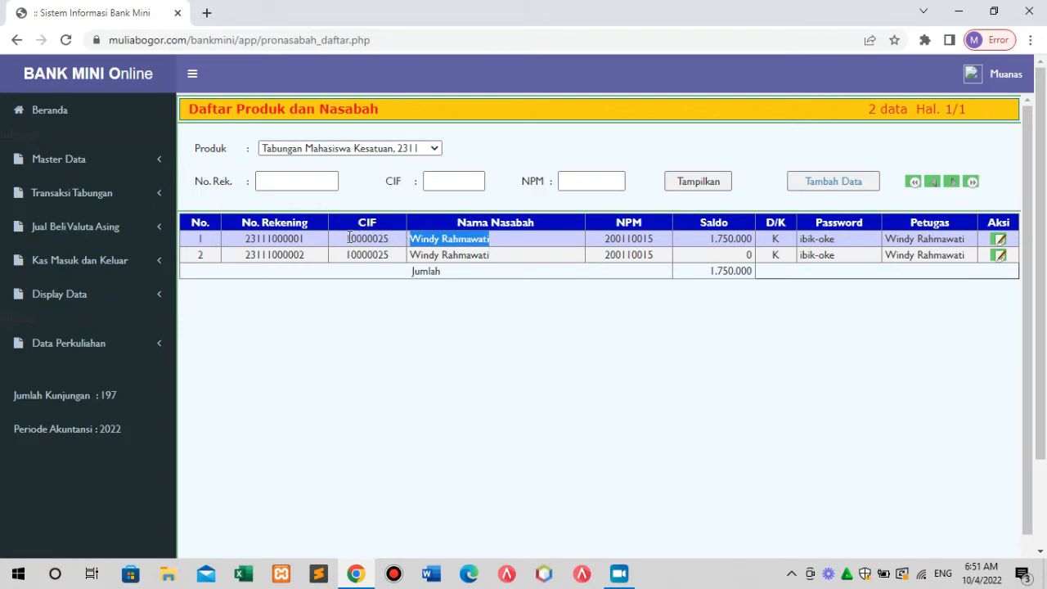
drag(347, 239, 398, 250)
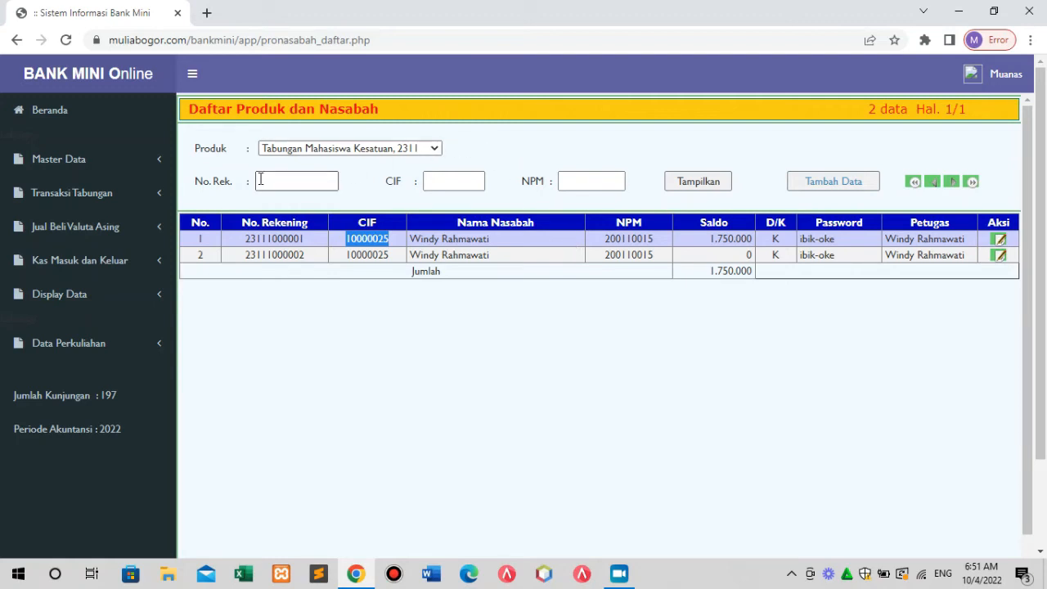
Display the accounts for product 2312, then switch back to product 2311.
click(433, 149)
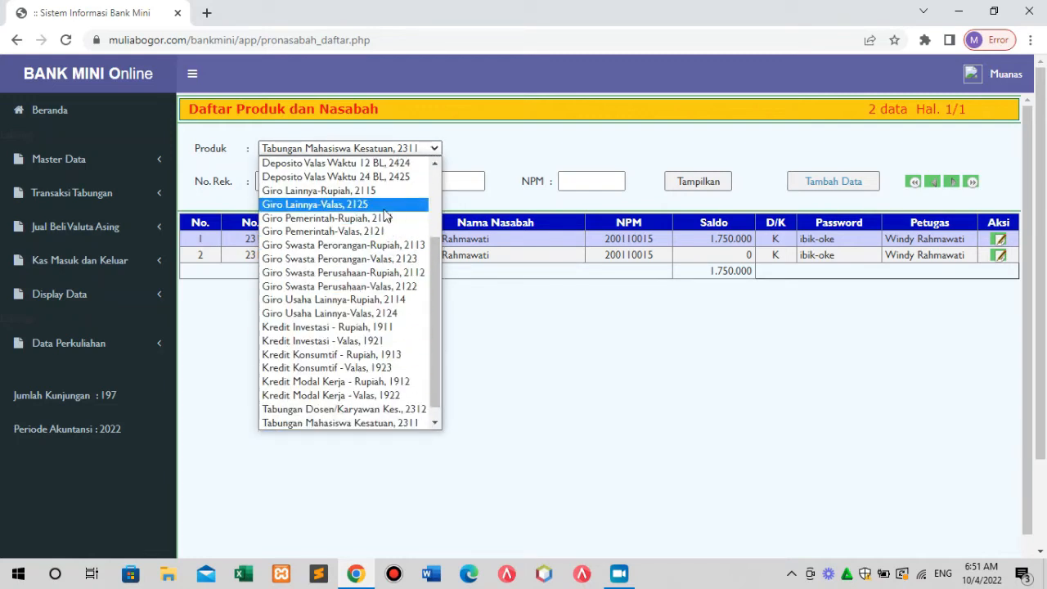
click(516, 345)
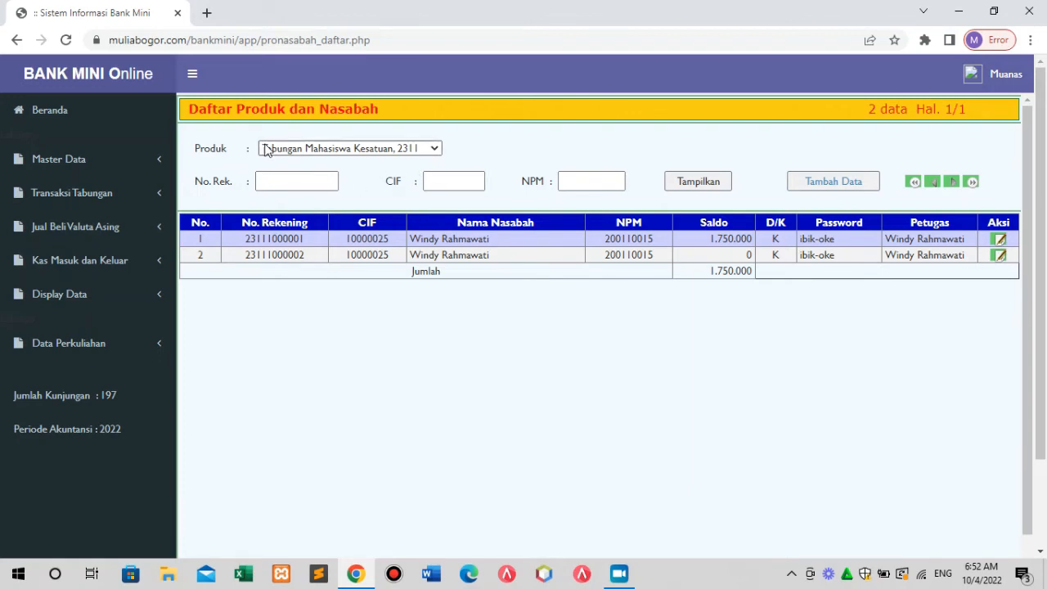
click(436, 148)
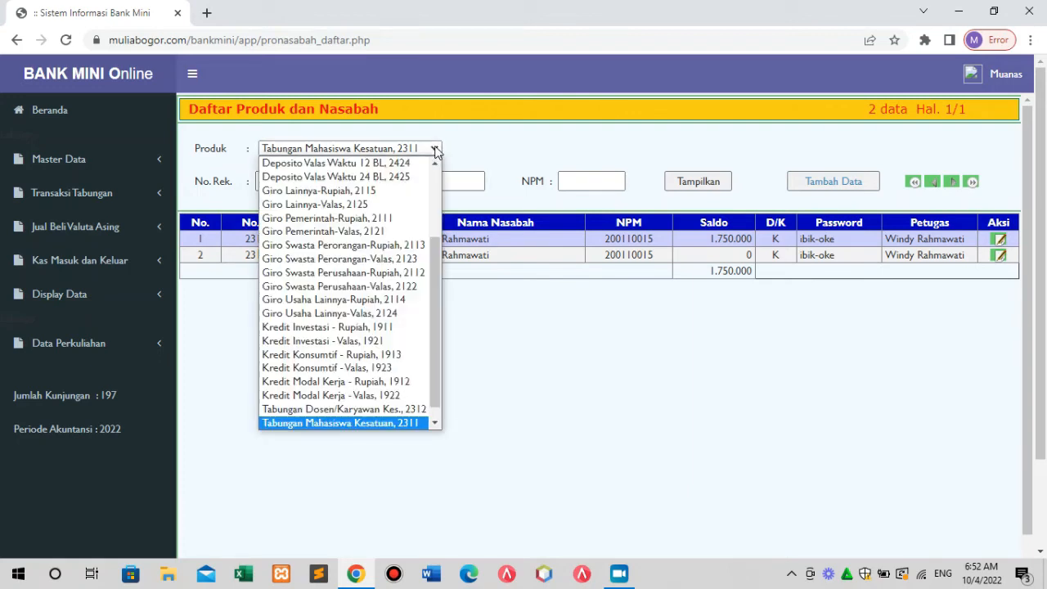
click(356, 414)
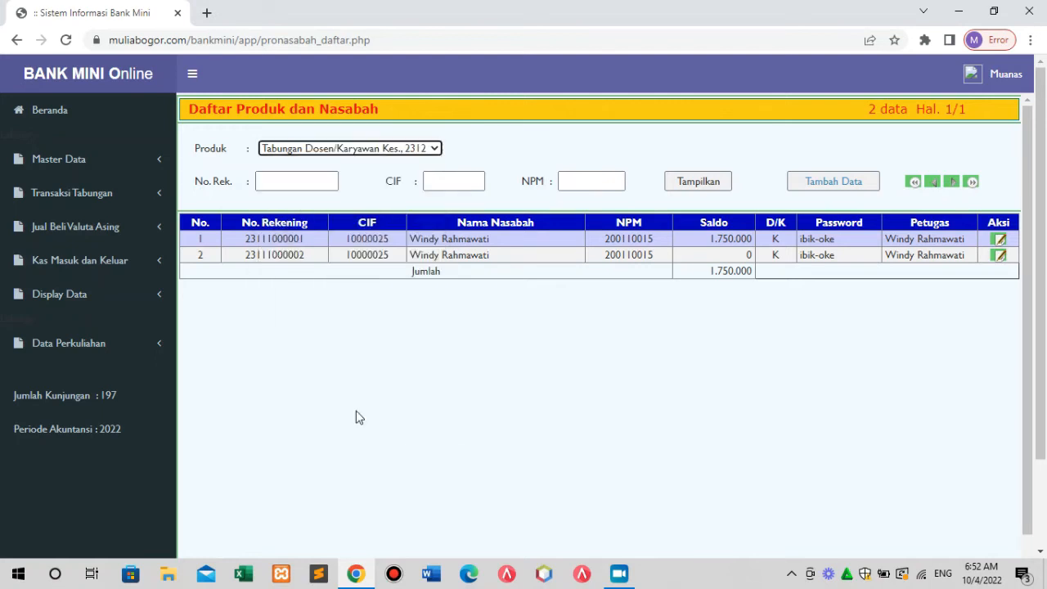
click(722, 184)
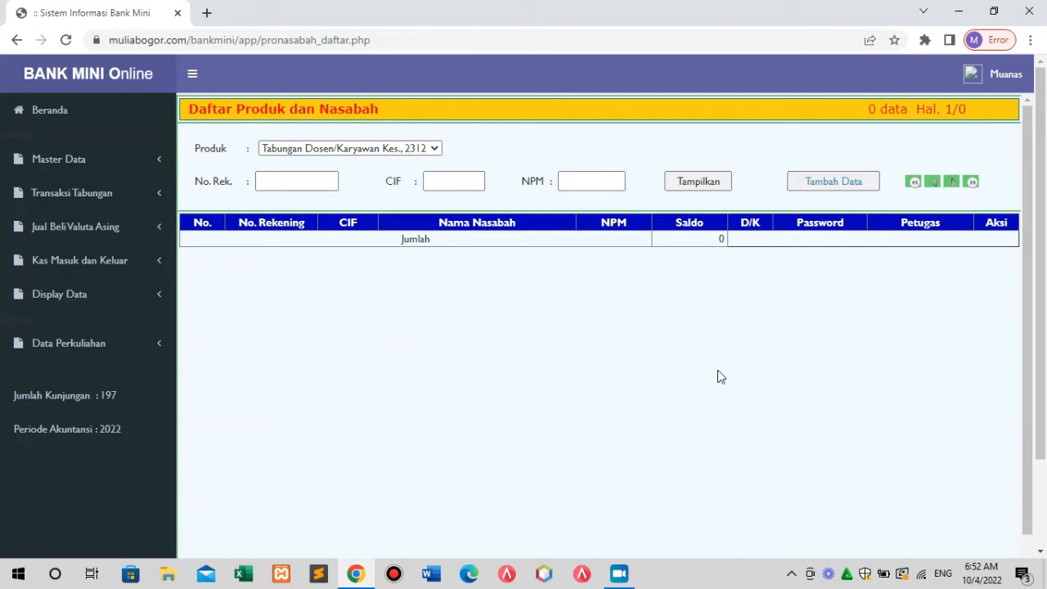
click(437, 153)
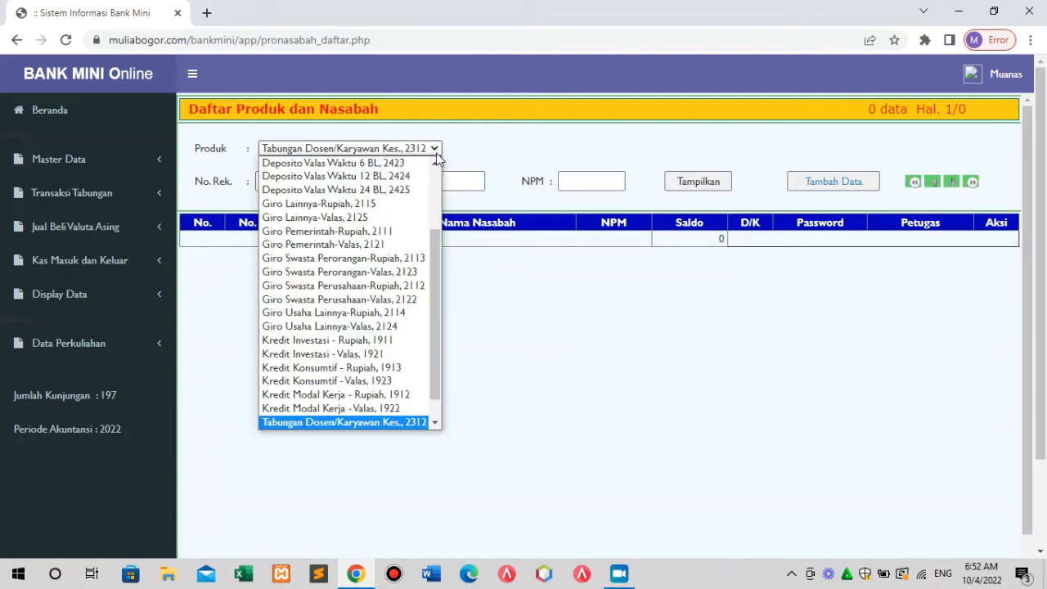
drag(434, 323, 433, 345)
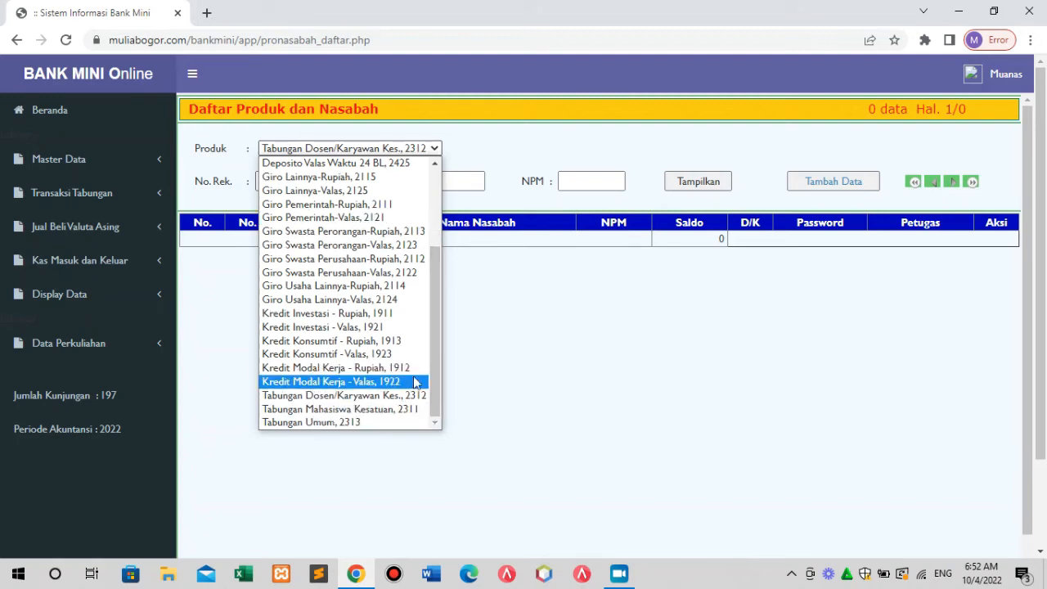
click(387, 417)
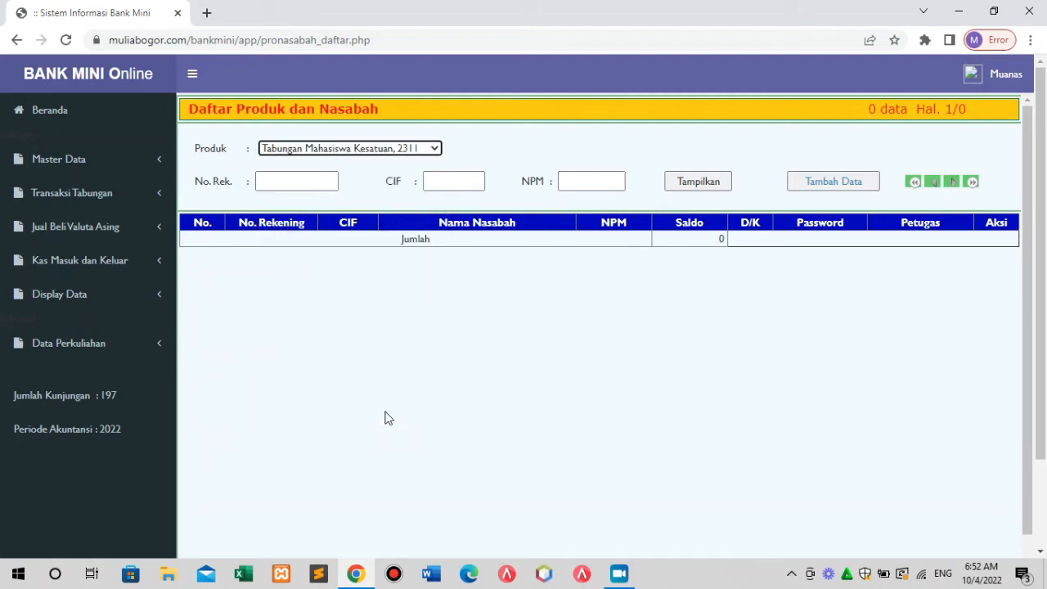
click(708, 183)
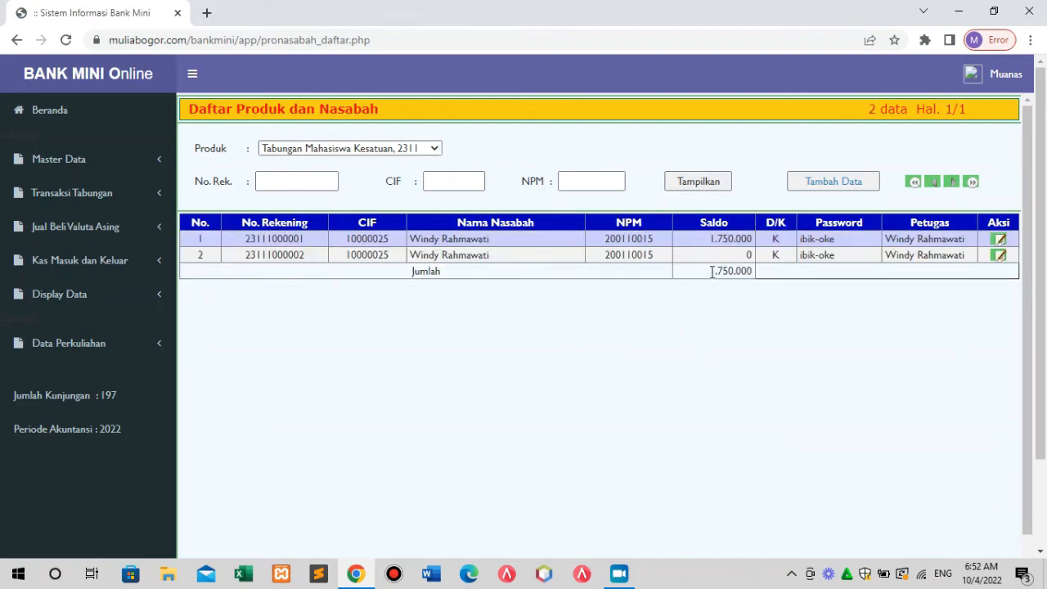
Open a blank new-account entry form for product 2311 after briefly viewing the second account.
click(839, 187)
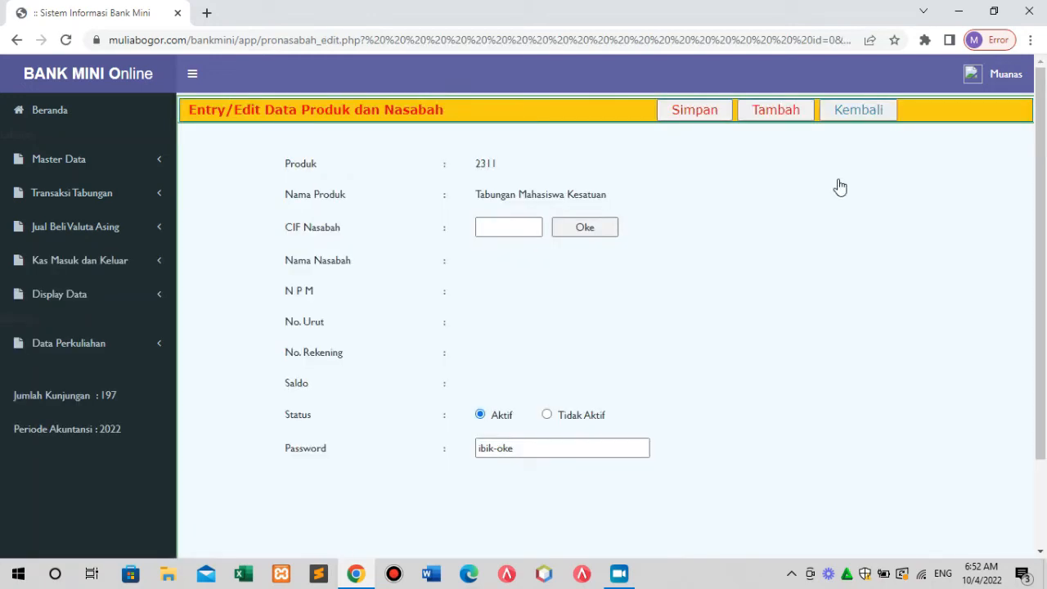
click(867, 112)
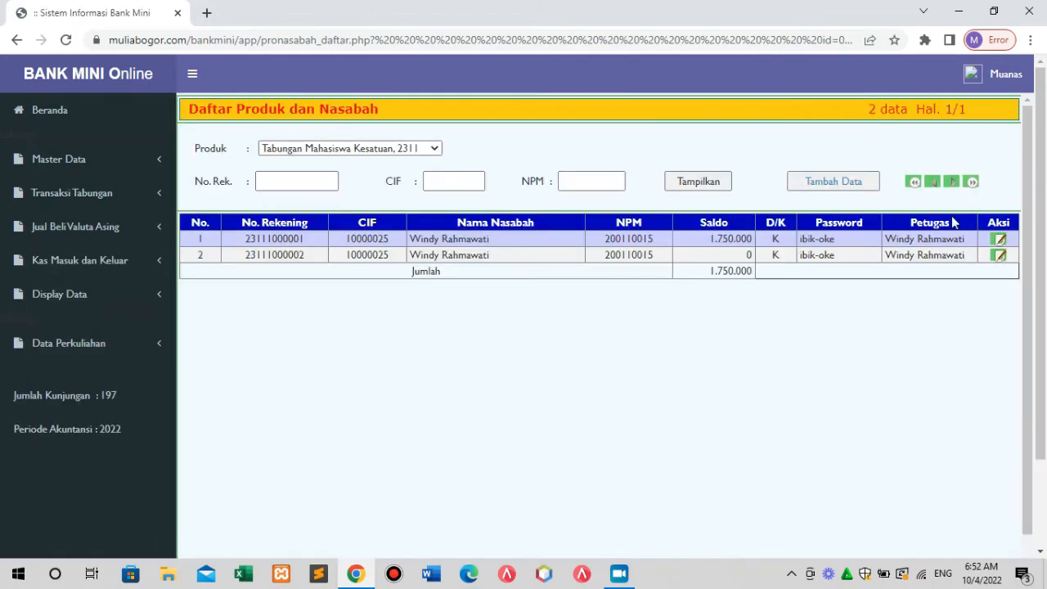
click(998, 256)
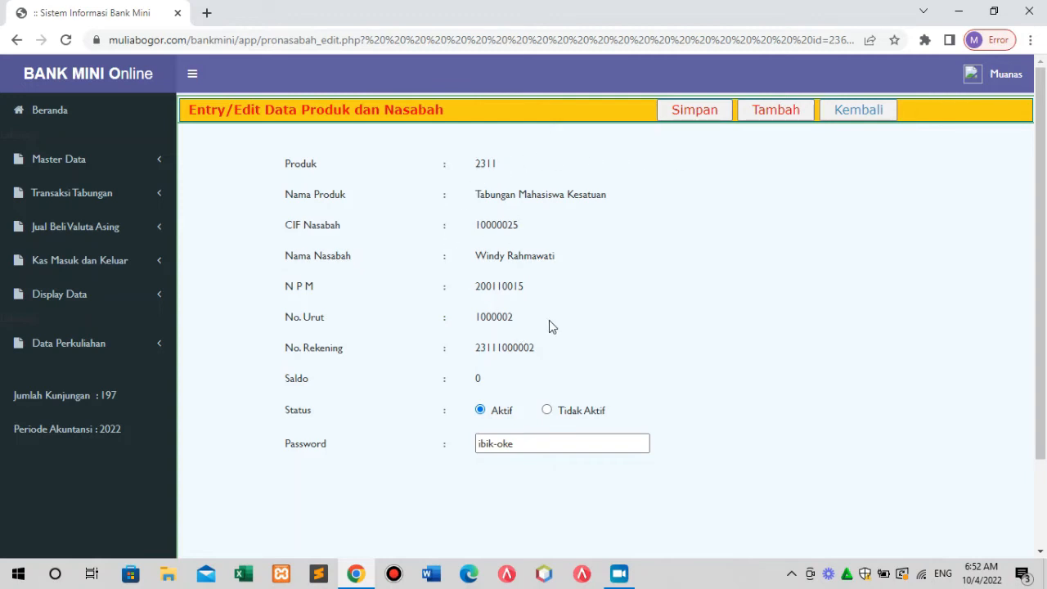
click(781, 118)
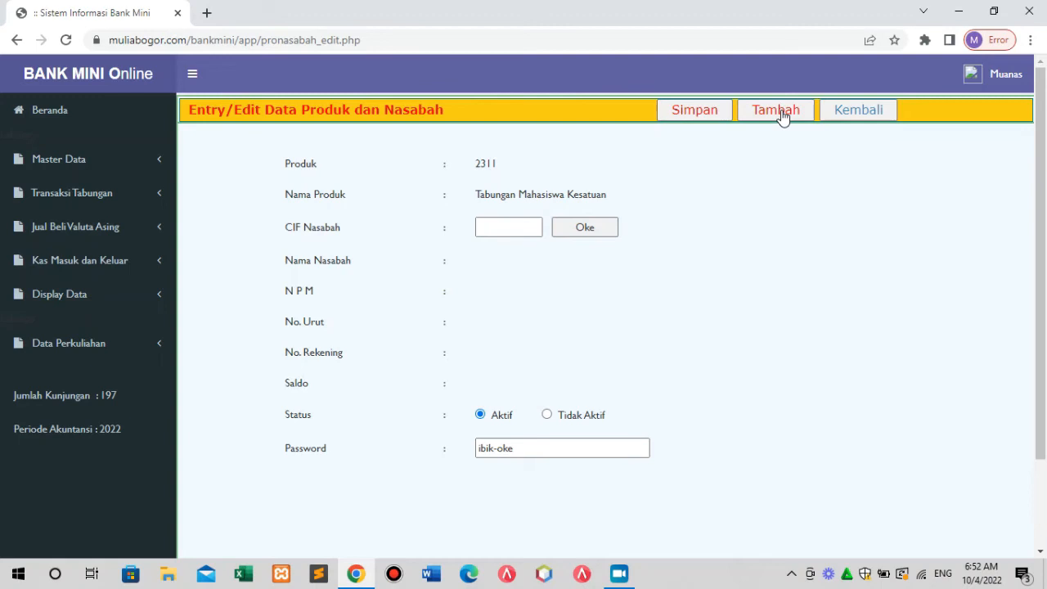
click(869, 117)
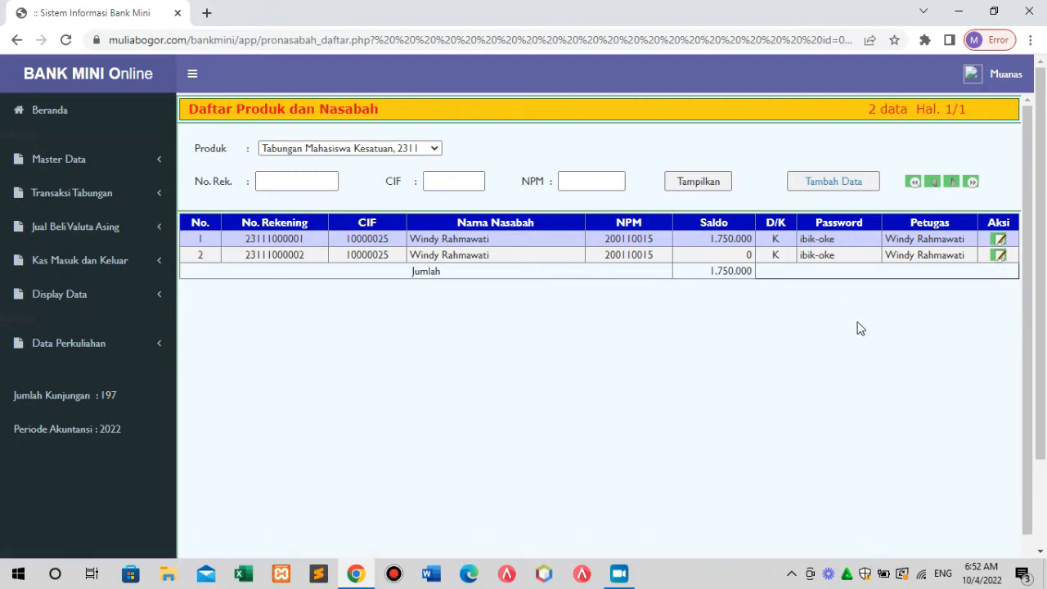
click(831, 178)
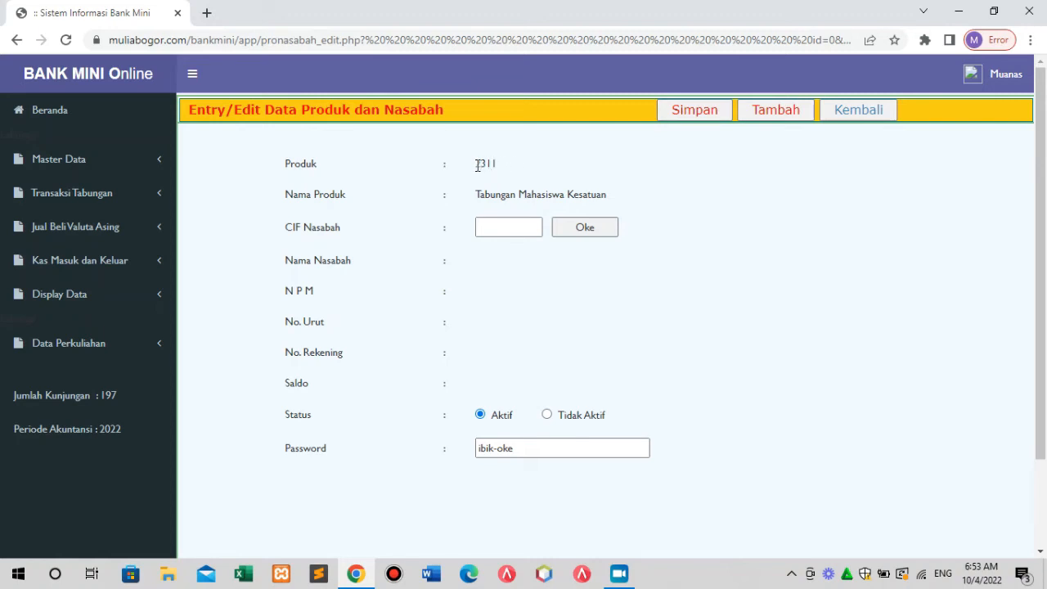
Enter the customer's CIF and load their name and NPM into the product 2311 form.
drag(477, 165, 497, 165)
click(486, 231)
text(1000)
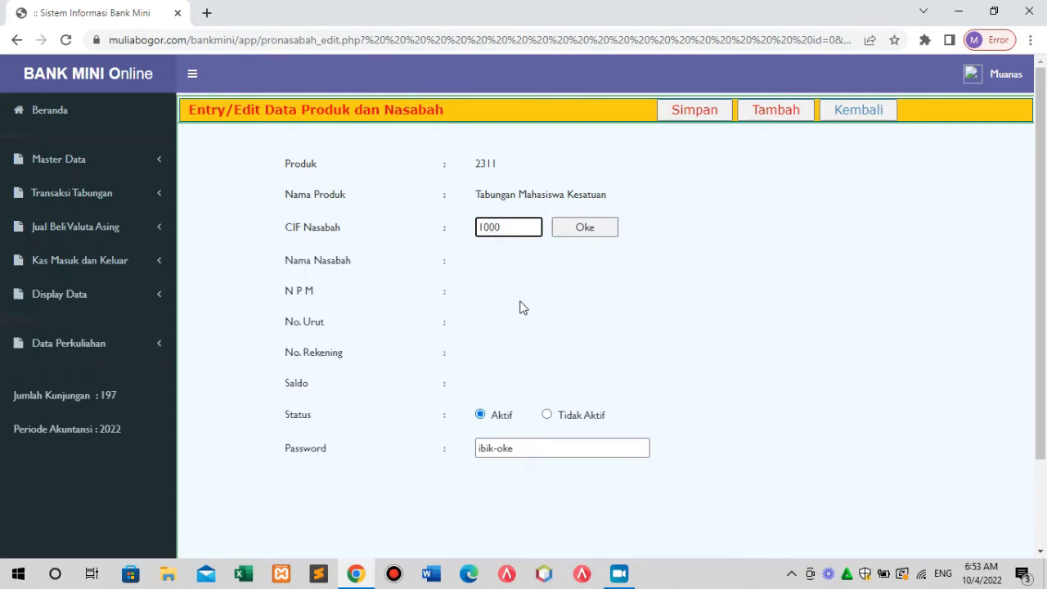
text(0026)
click(585, 229)
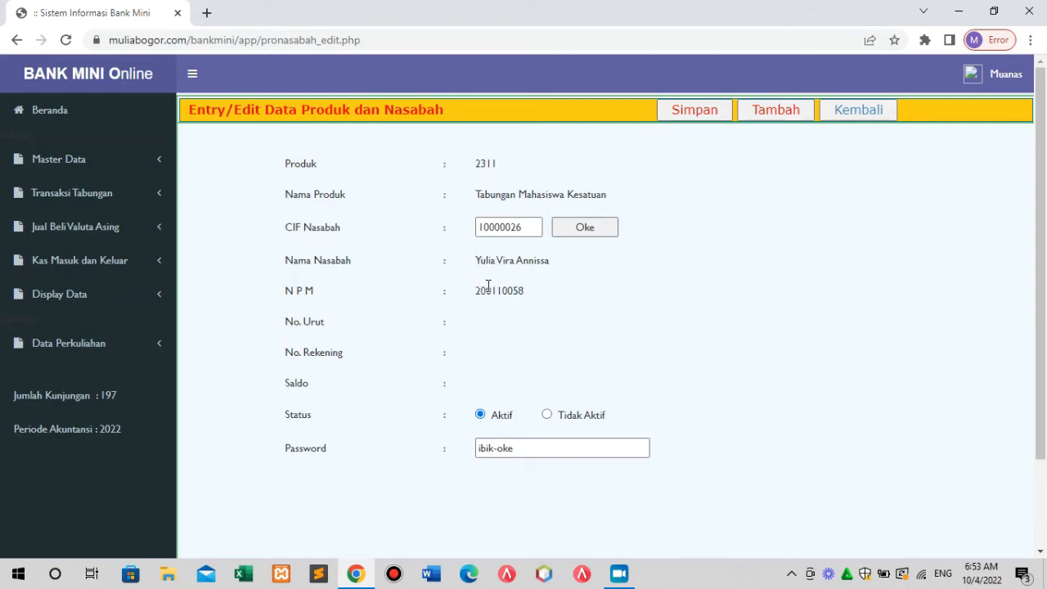
drag(476, 290, 524, 291)
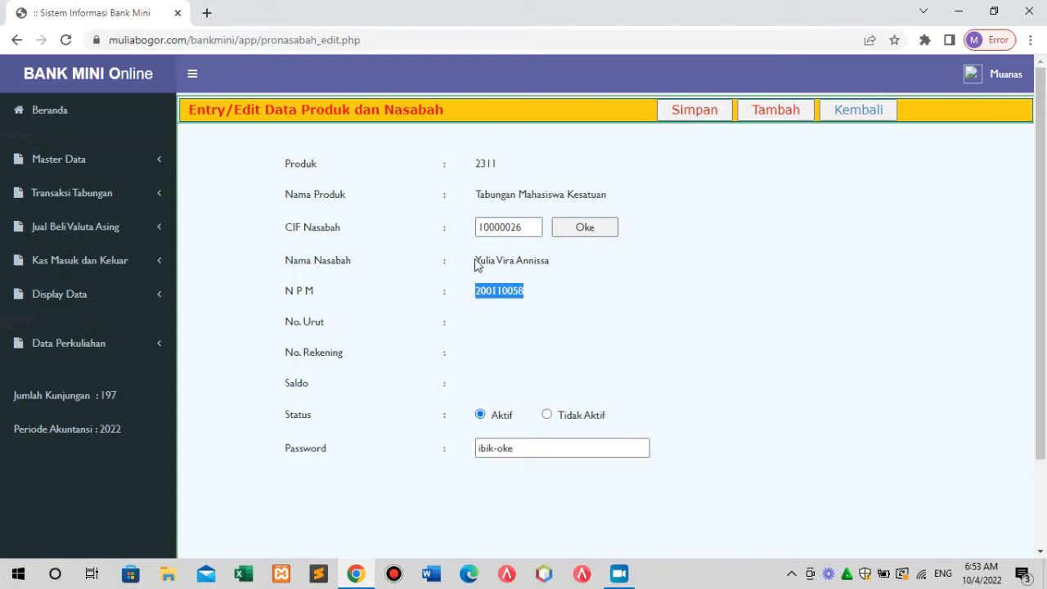
drag(475, 259, 555, 268)
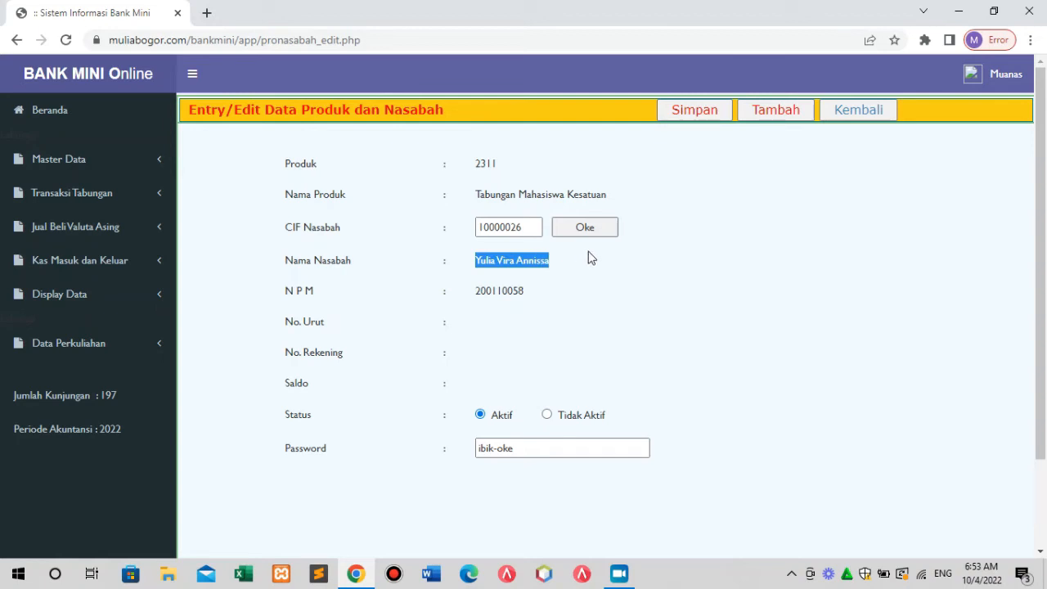
click(528, 226)
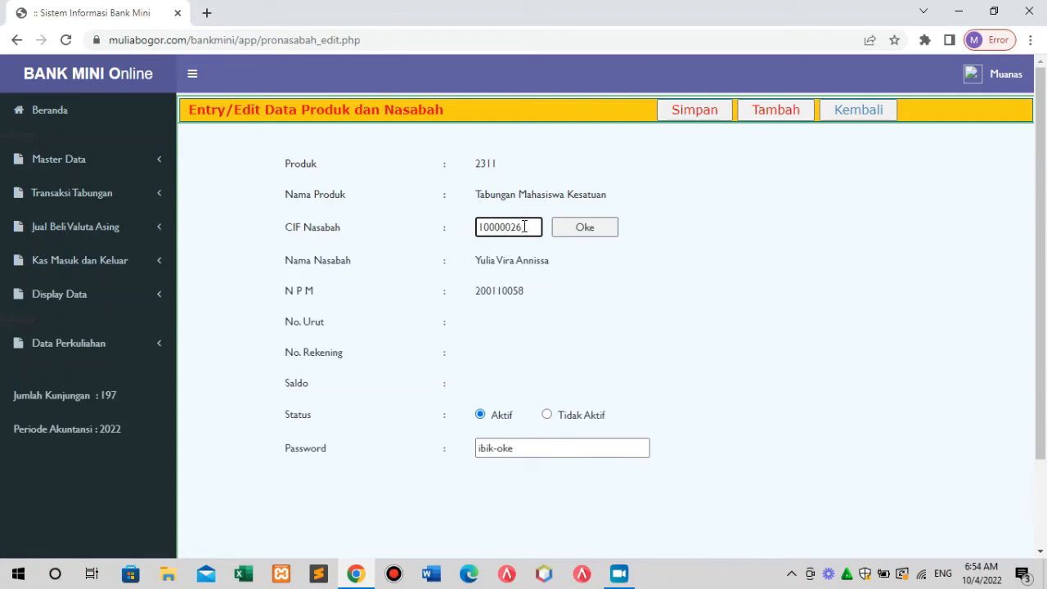
drag(524, 226, 478, 237)
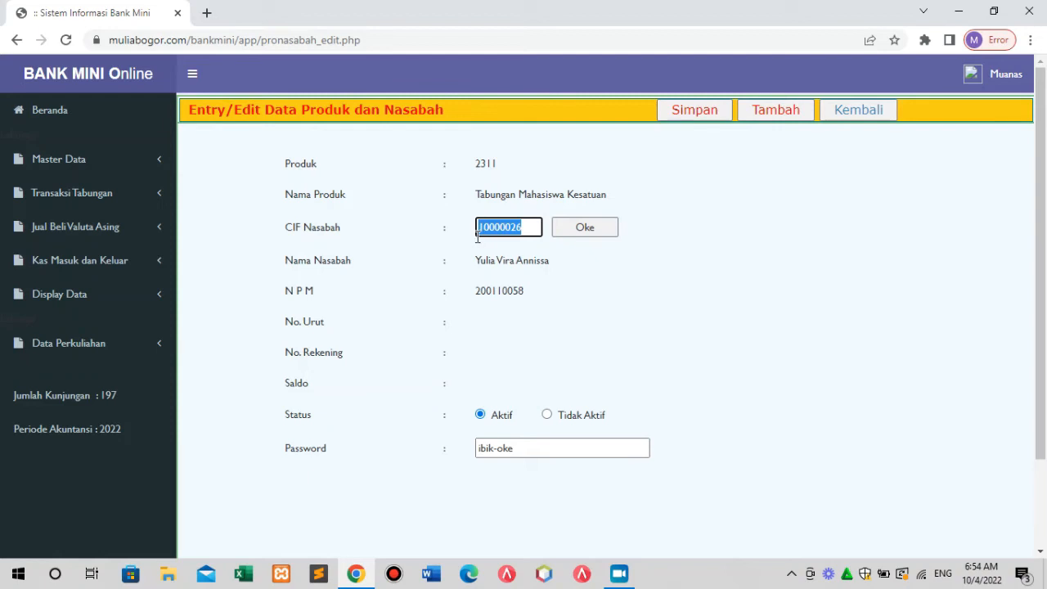
click(526, 228)
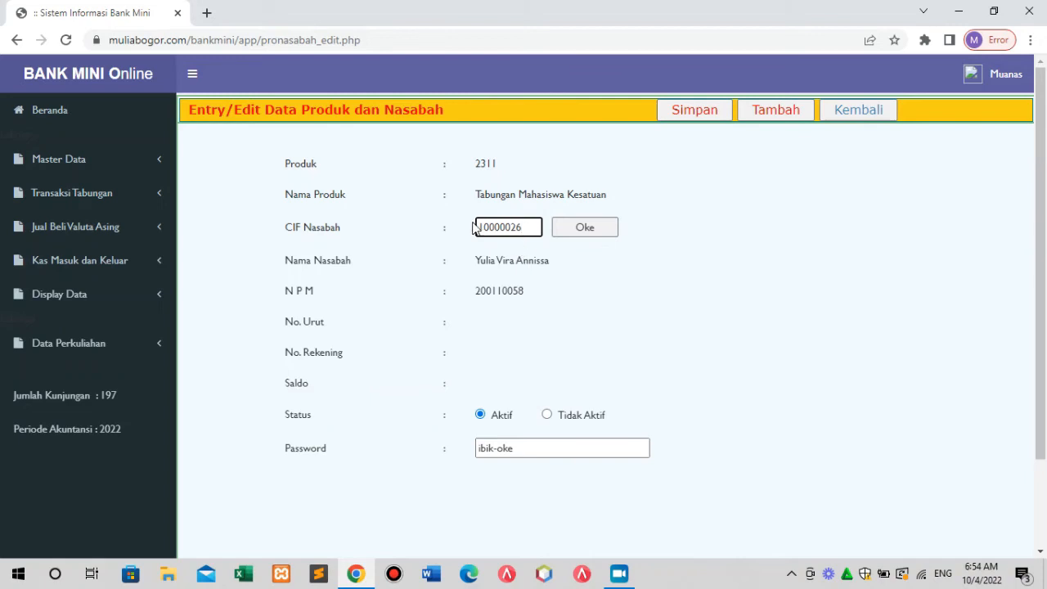
click(572, 226)
Save the new 2311 account and review its sequence number and the account number's 2311 prefix.
click(691, 114)
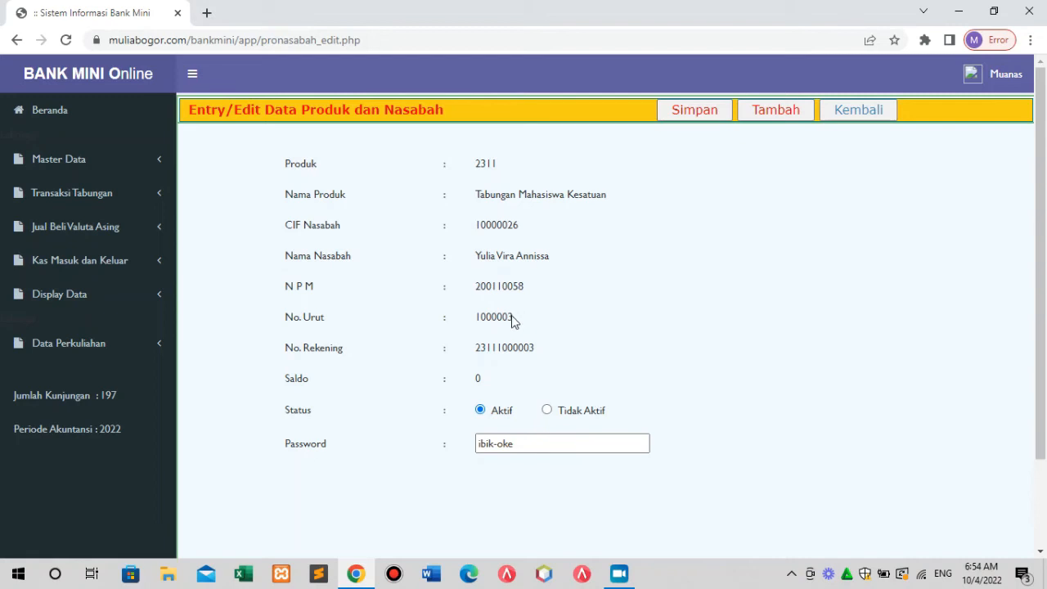
drag(477, 319, 514, 317)
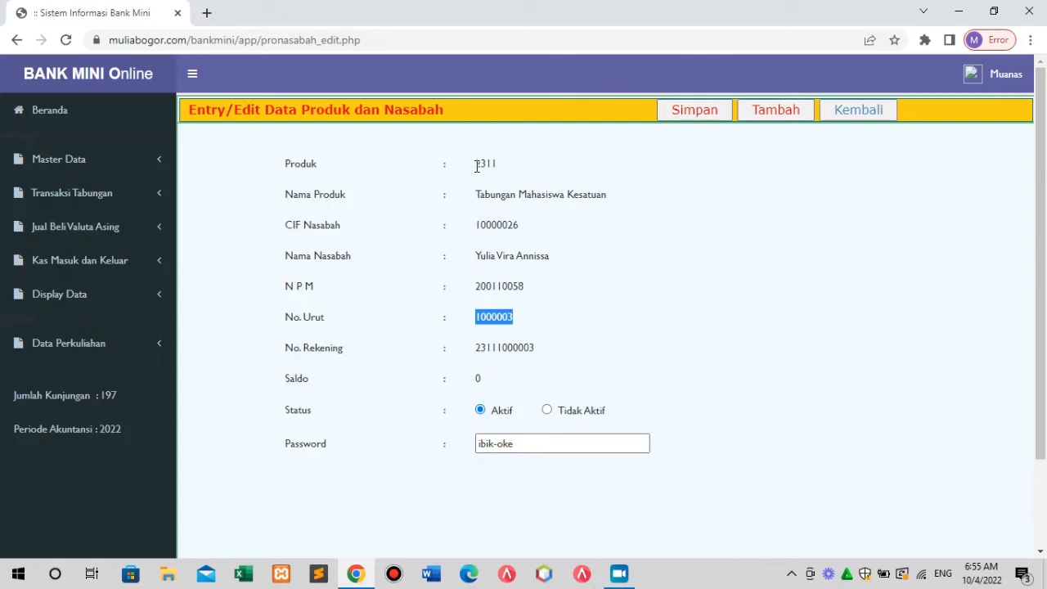
drag(476, 163, 500, 169)
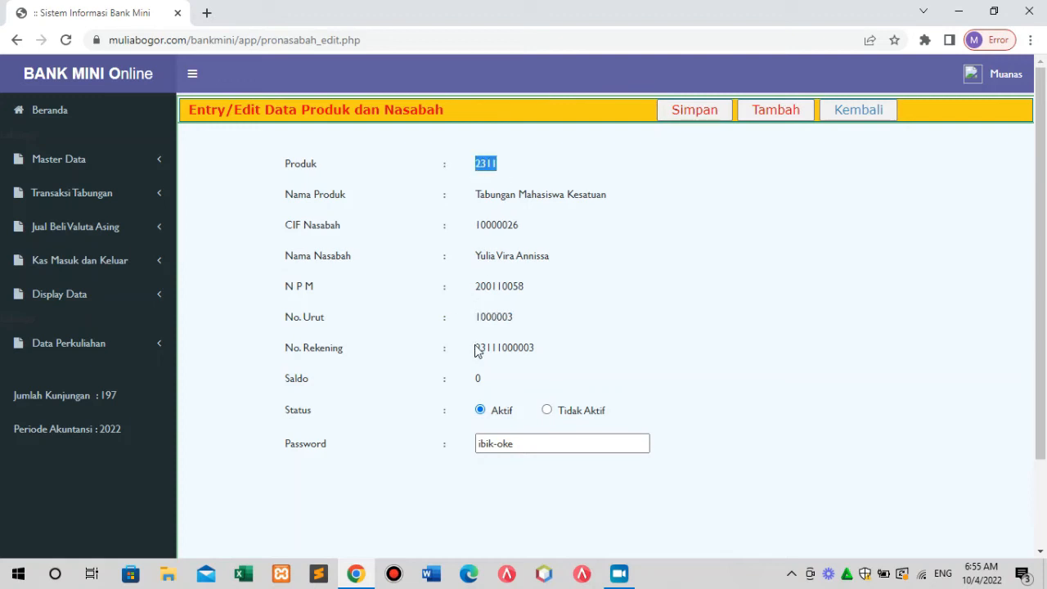
drag(477, 346, 498, 349)
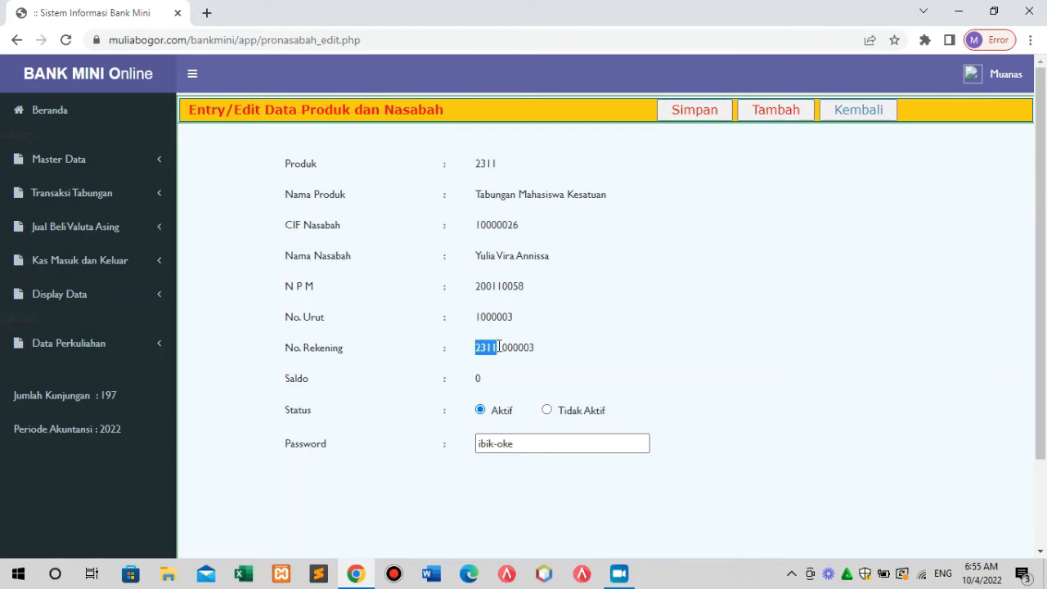
mouse_move(498, 346)
mouse_down()
mouse_move(532, 346)
mouse_move(498, 362)
mouse_move(494, 353)
mouse_move(501, 361)
mouse_up()
click(535, 343)
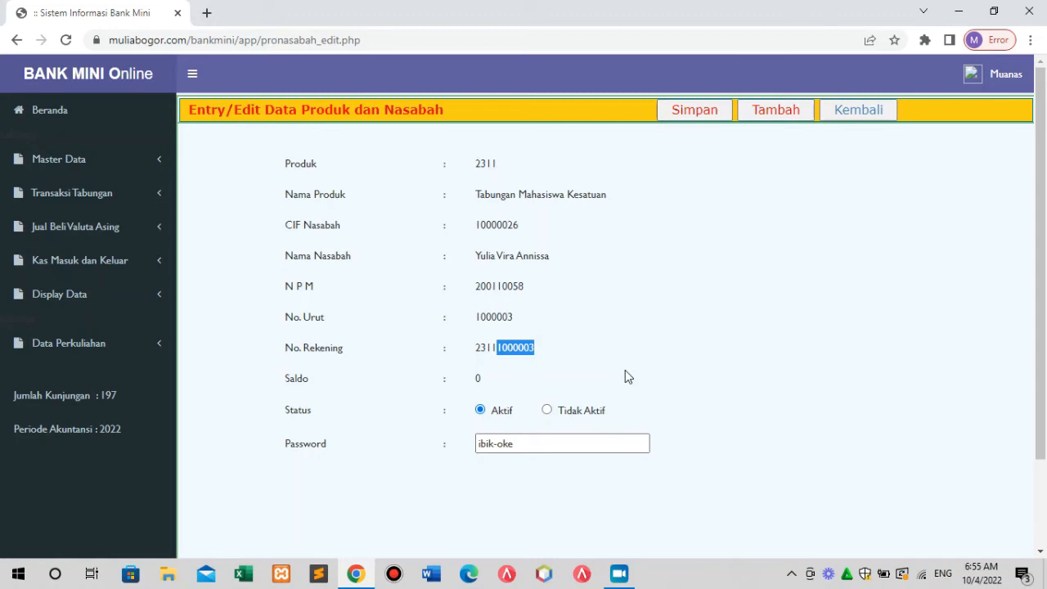
click(580, 217)
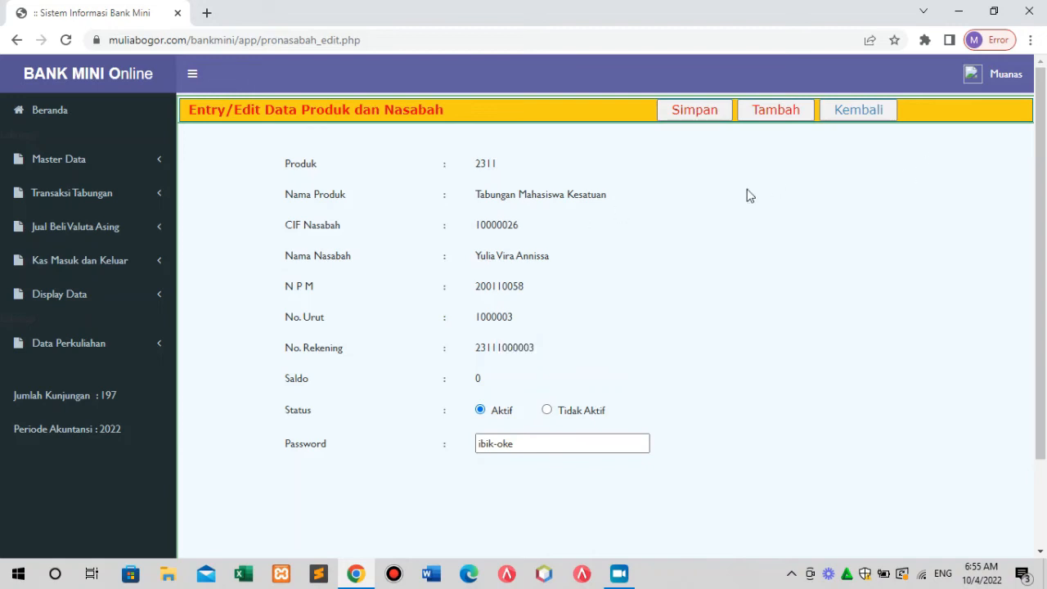
Start a new product 2311 entry and load the customer's name and NPM from their corrected CIF.
click(774, 110)
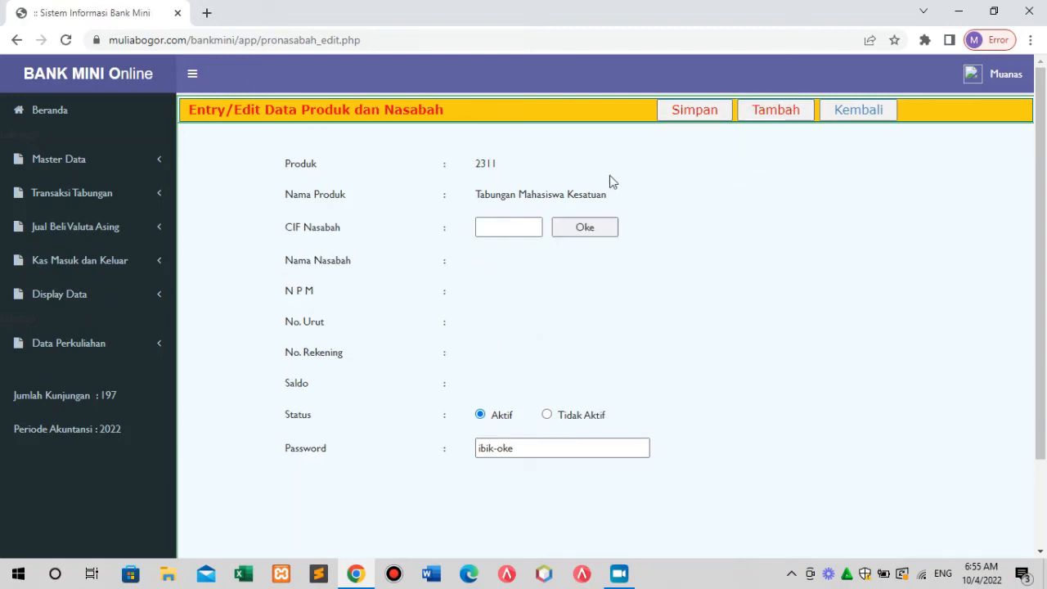
click(503, 228)
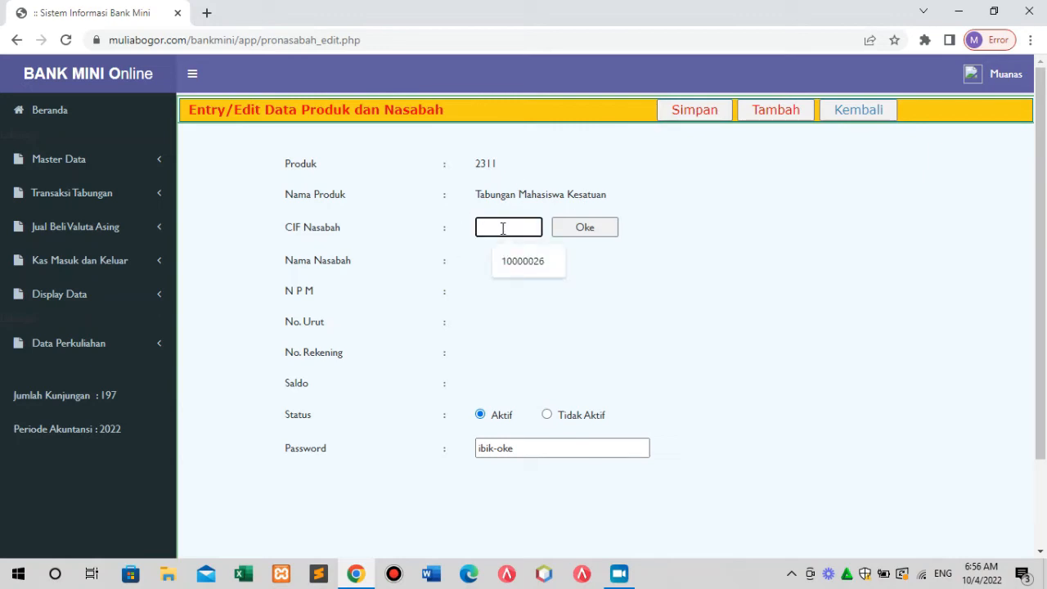
text(23)
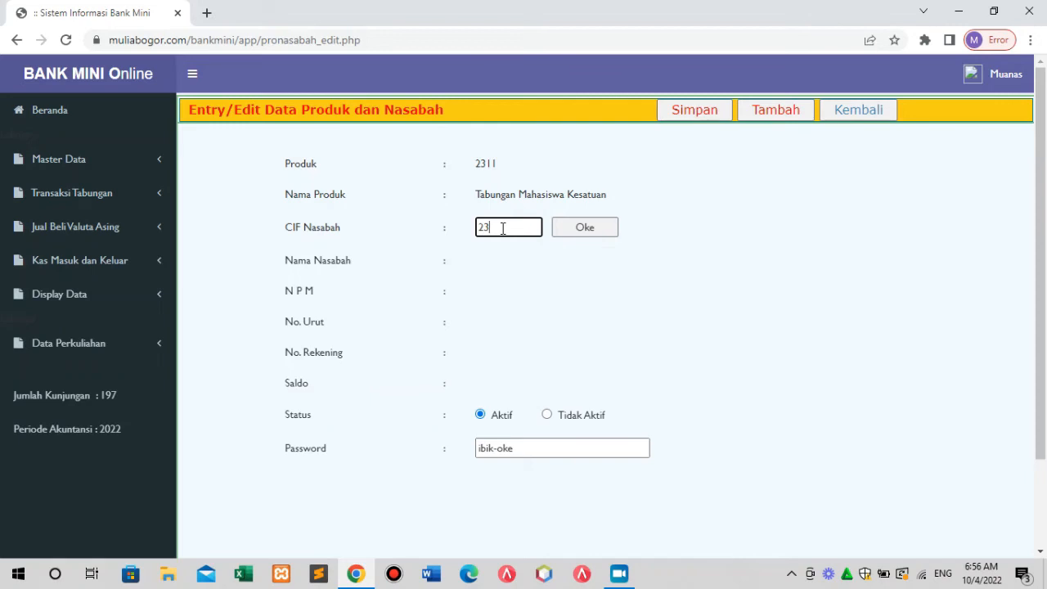
text(1)
key(BackSpace)
key(BackSpace)
key(BackSpace)
text(1000)
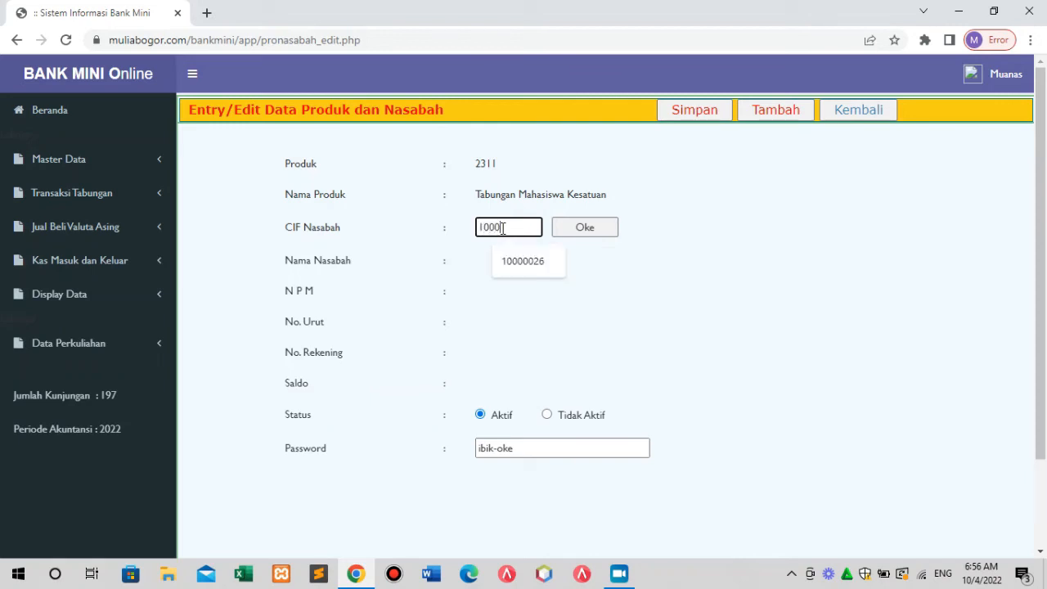
text(0058)
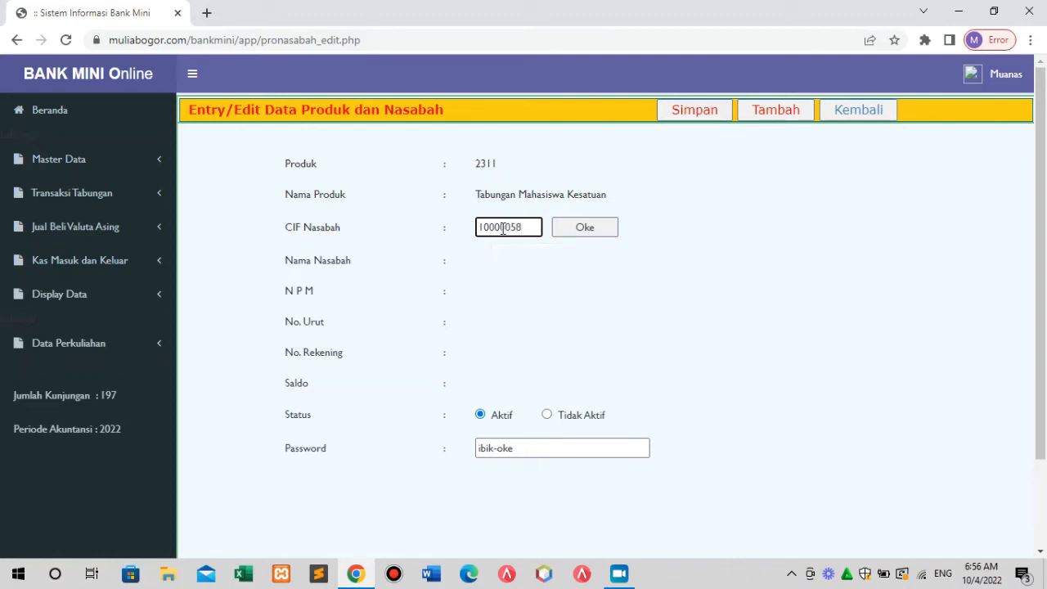
click(580, 236)
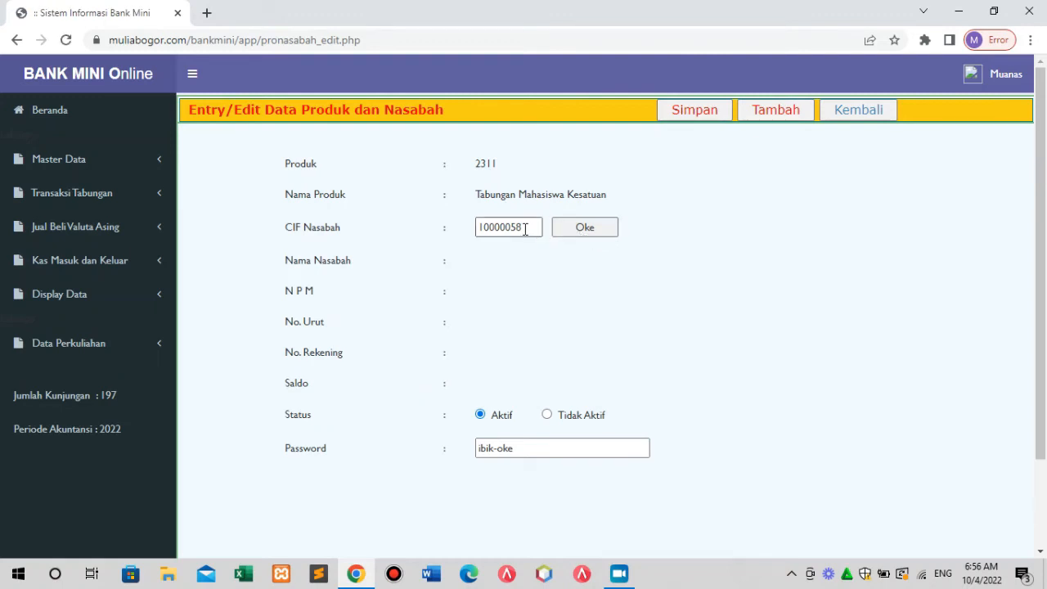
click(524, 229)
key(BackSpace)
key(BackSpace)
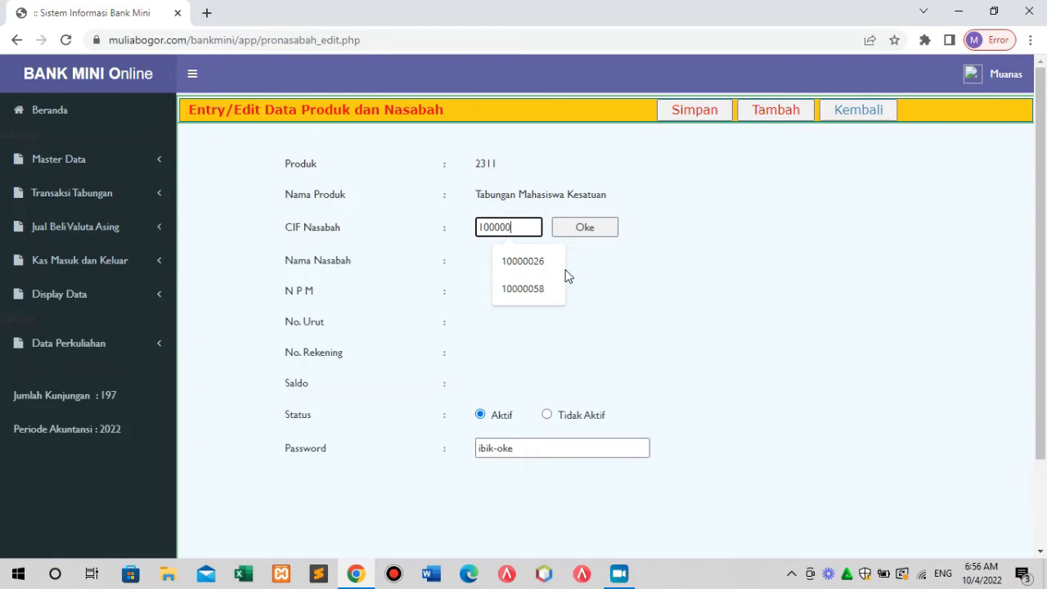
text(26)
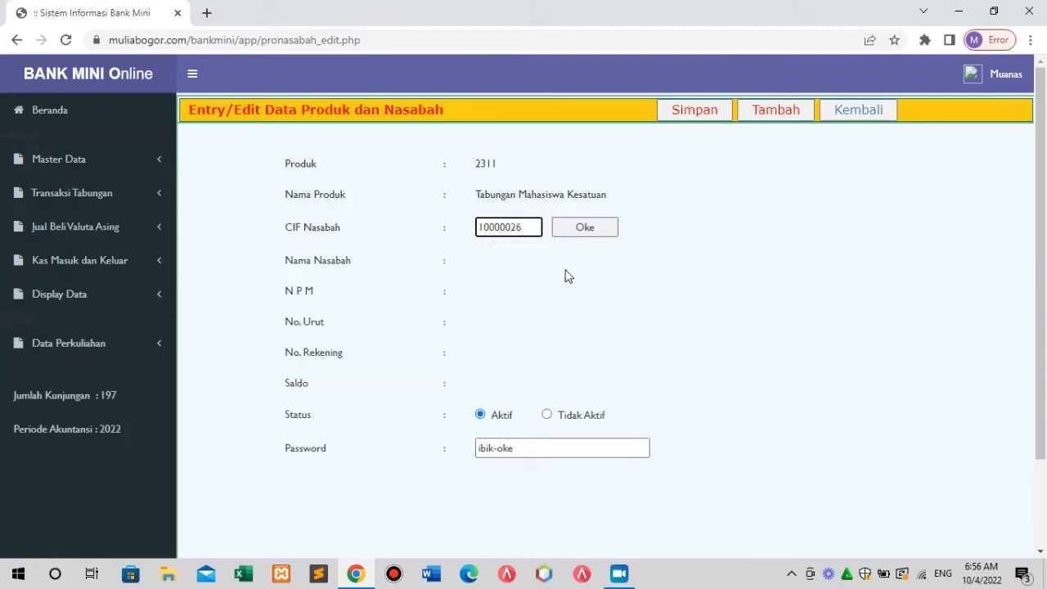
click(585, 230)
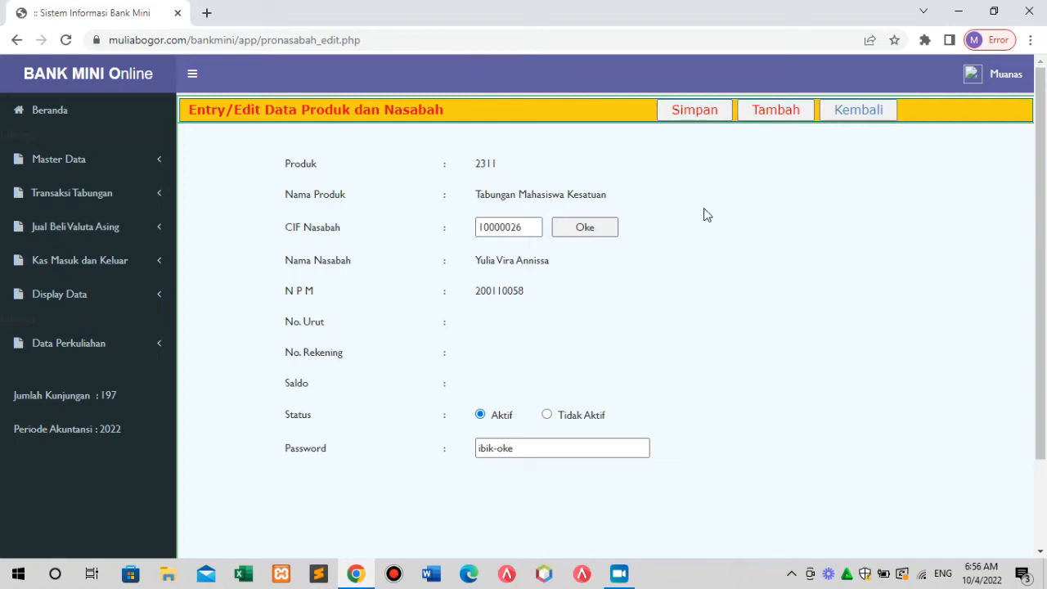
Save the customer's second zero-balance 2311 account and check its new account number and password.
click(696, 114)
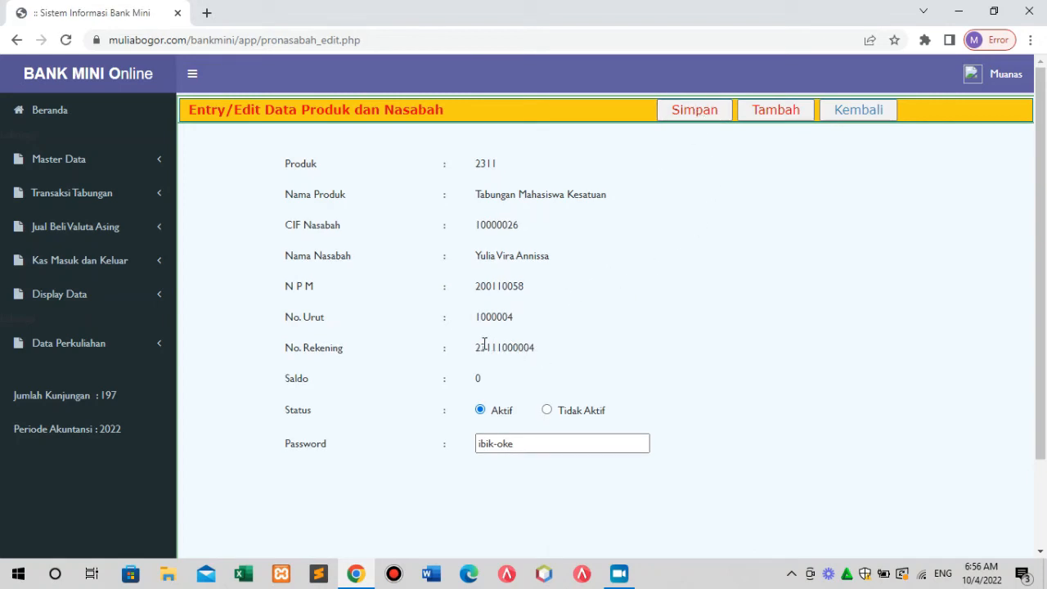
drag(476, 347, 547, 368)
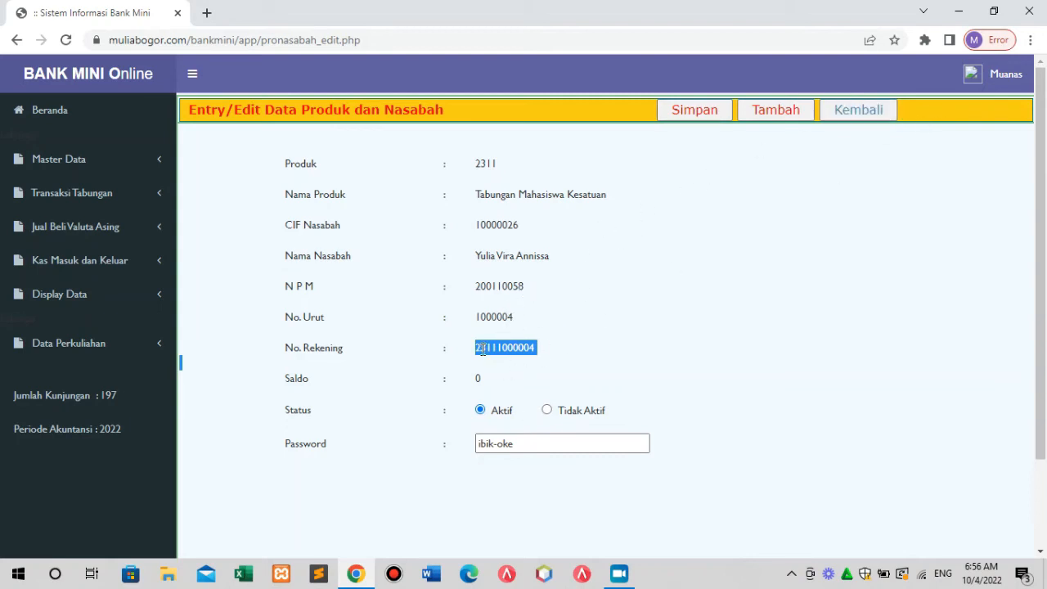
click(516, 441)
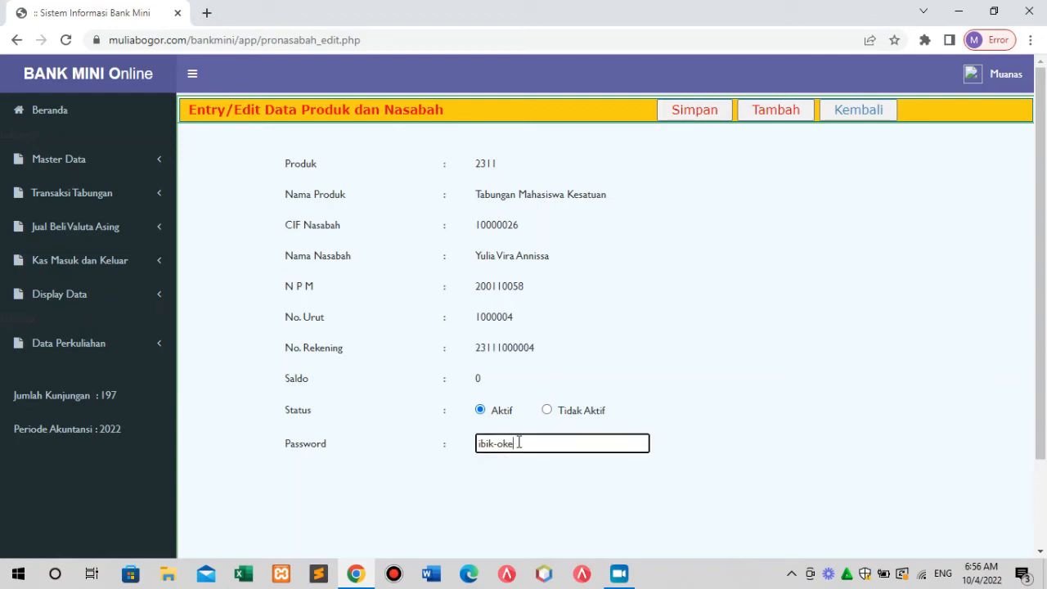
double_click(501, 447)
drag(501, 447, 476, 449)
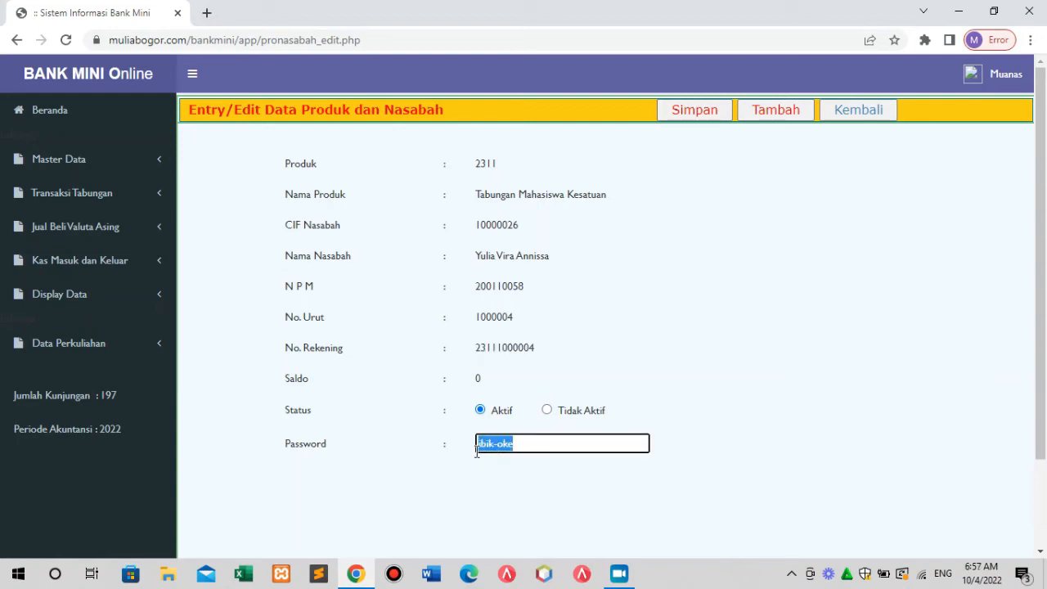
click(539, 444)
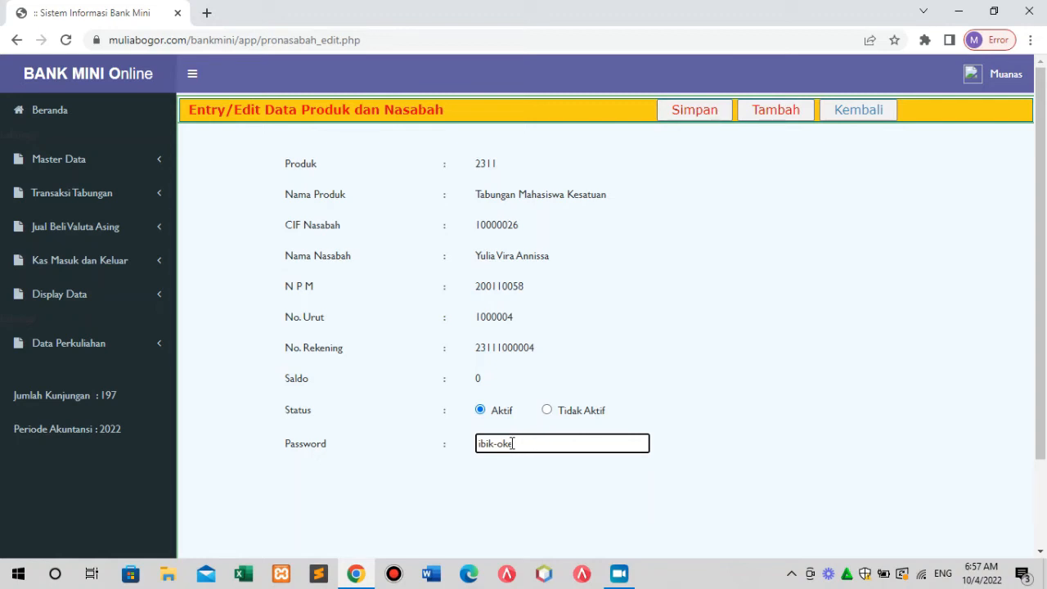
Recheck the password and the product name Tabungan Mahasiswa Kesatuan, then go back to the list.
drag(513, 443, 471, 449)
click(676, 370)
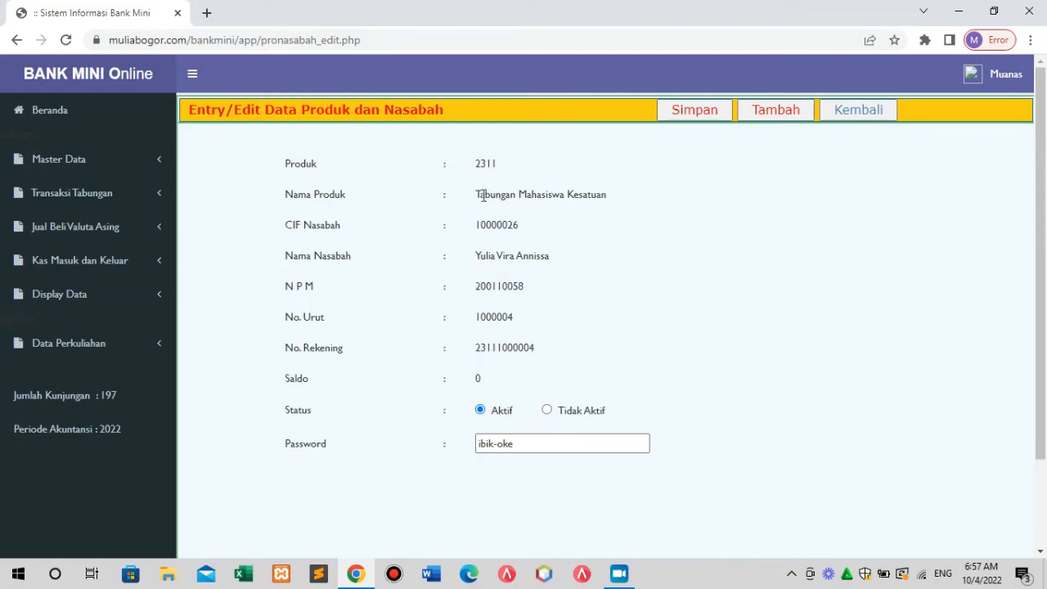
drag(475, 194, 561, 214)
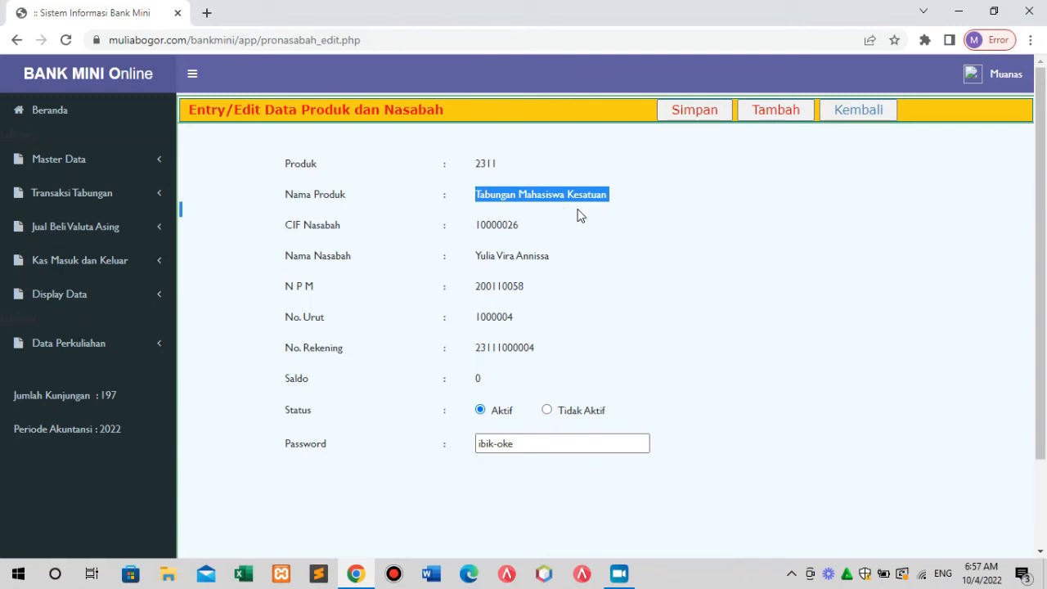
click(880, 117)
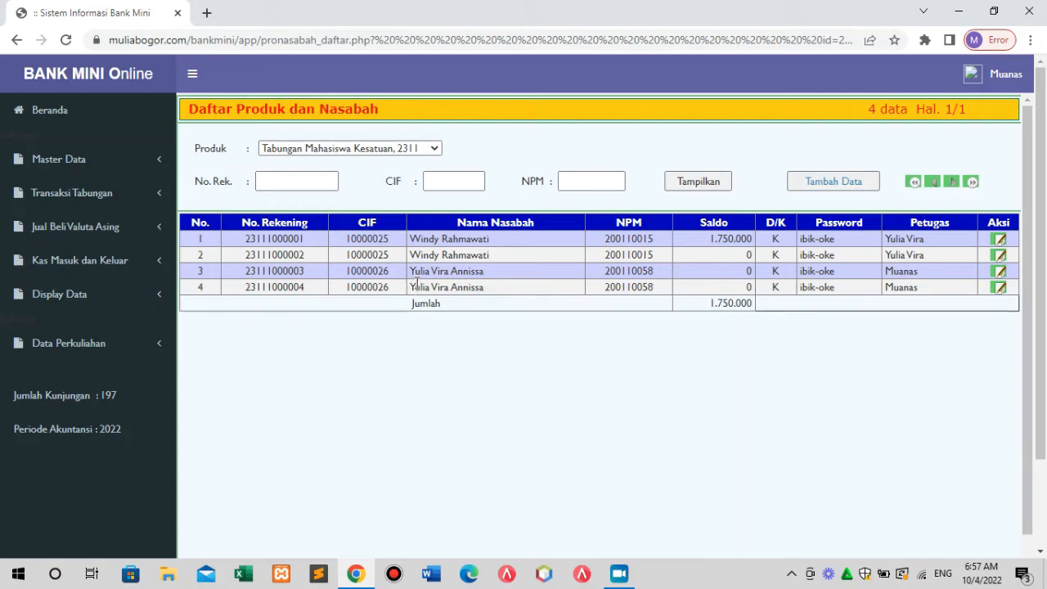
click(453, 180)
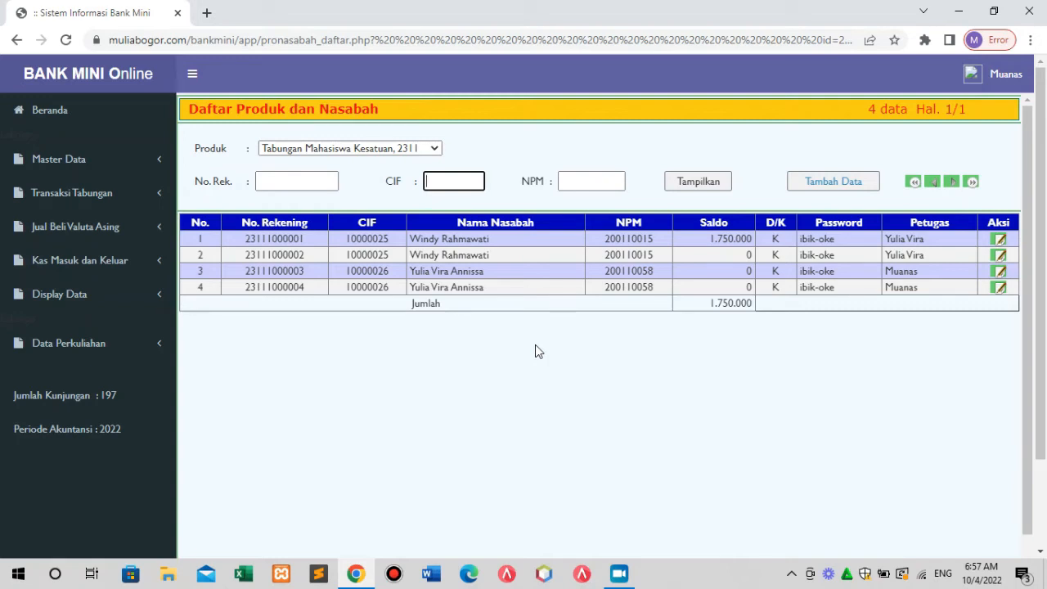
text(10000)
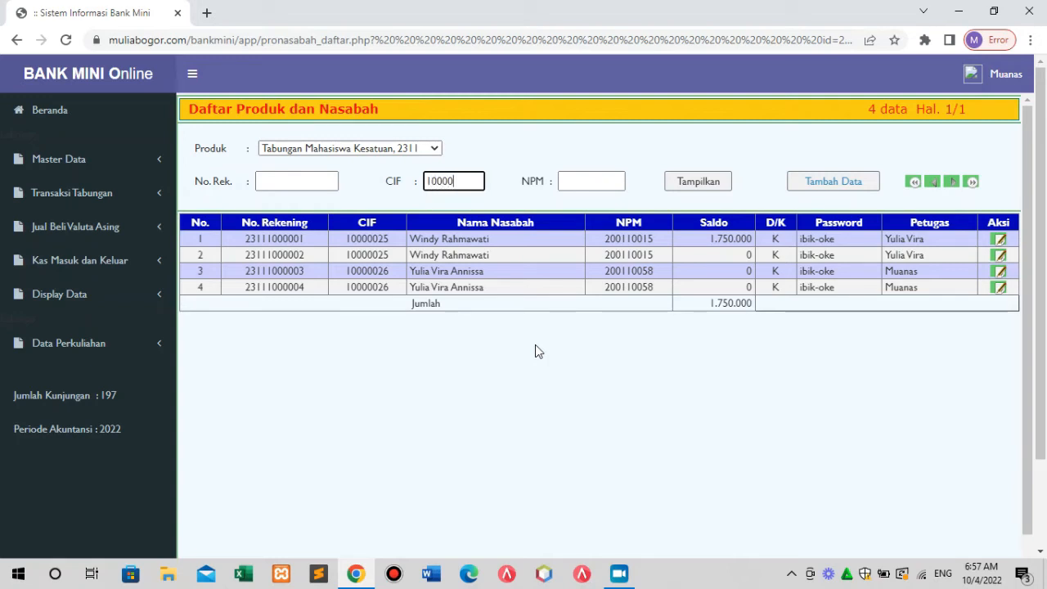
text(026)
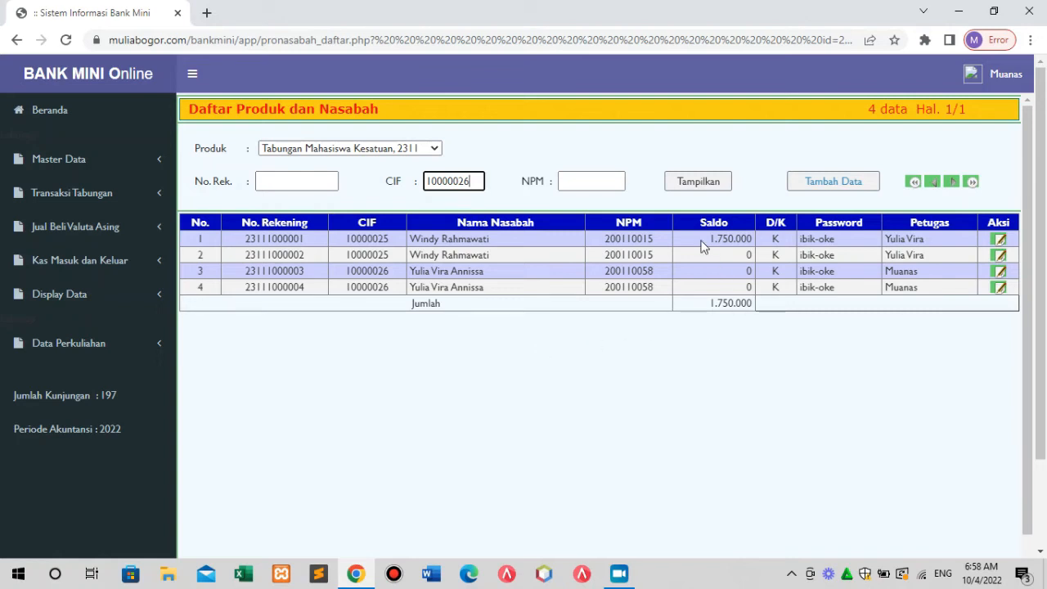
click(700, 185)
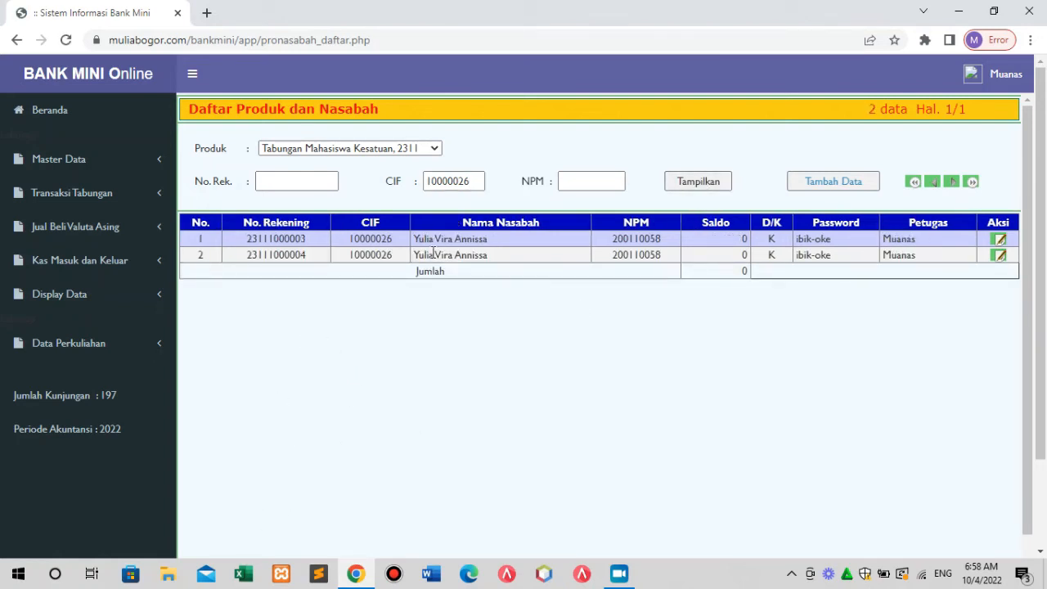
click(483, 181)
key(BackSpace)
key(BackSpace)
key(BackSpace)
key(BackSpace)
key(BackSpace)
key(BackSpace)
key(BackSpace)
key(BackSpace)
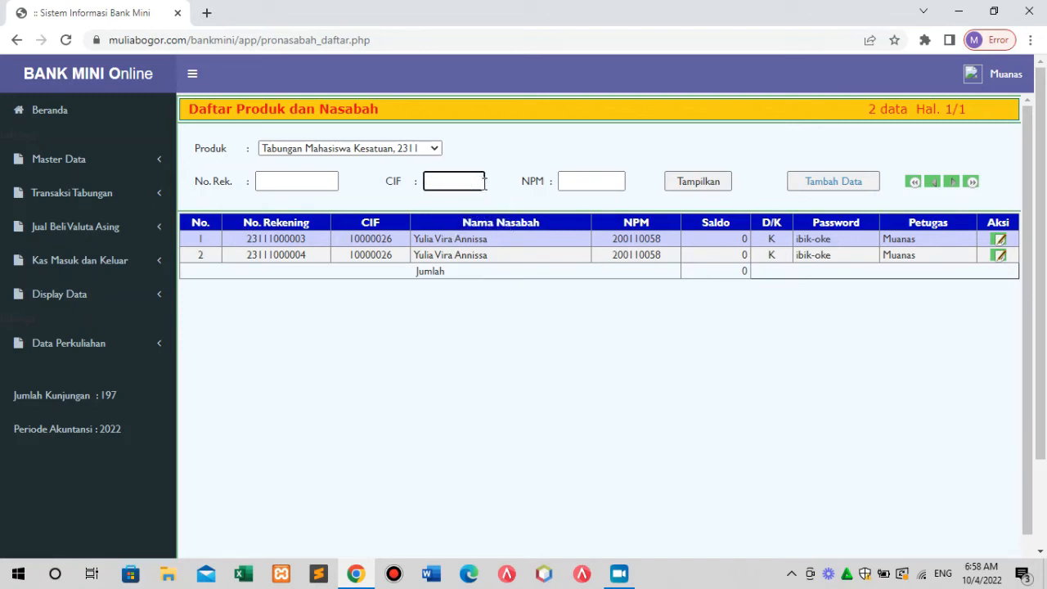
click(575, 181)
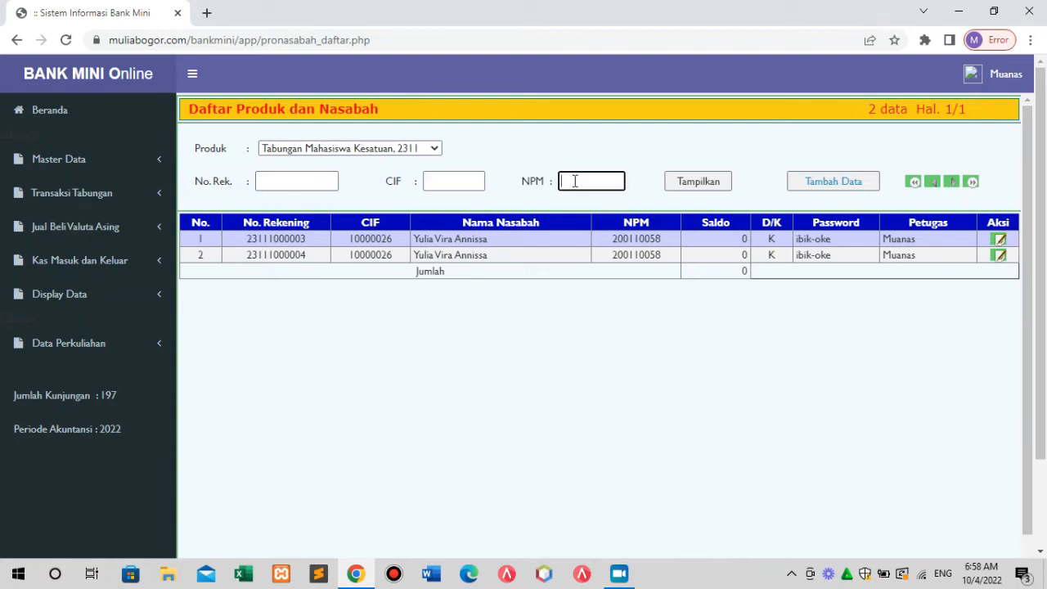
text(20011)
key(BackSpace)
key(BackSpace)
click(702, 188)
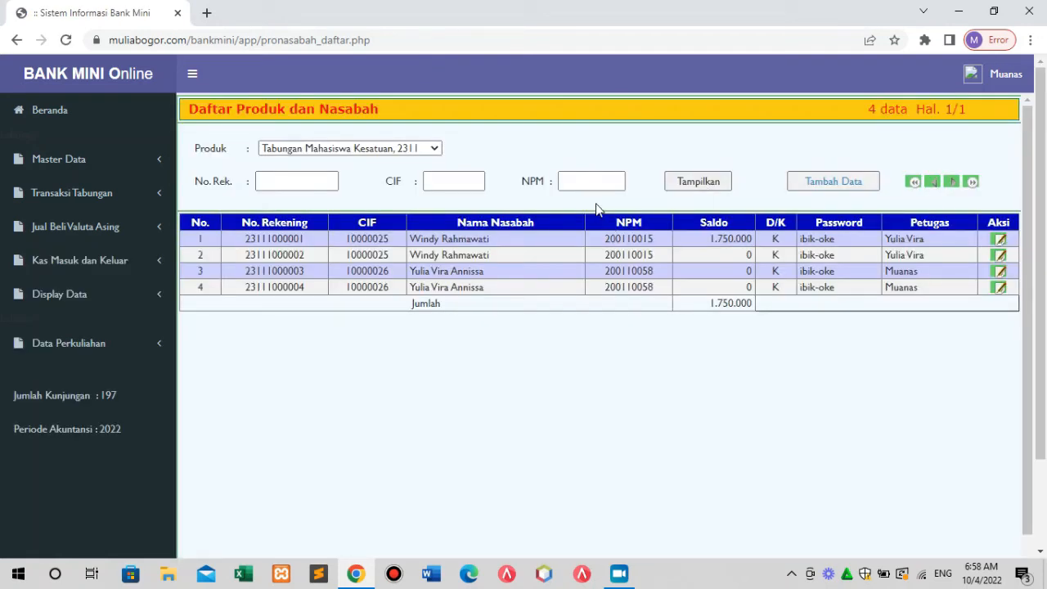
click(567, 181)
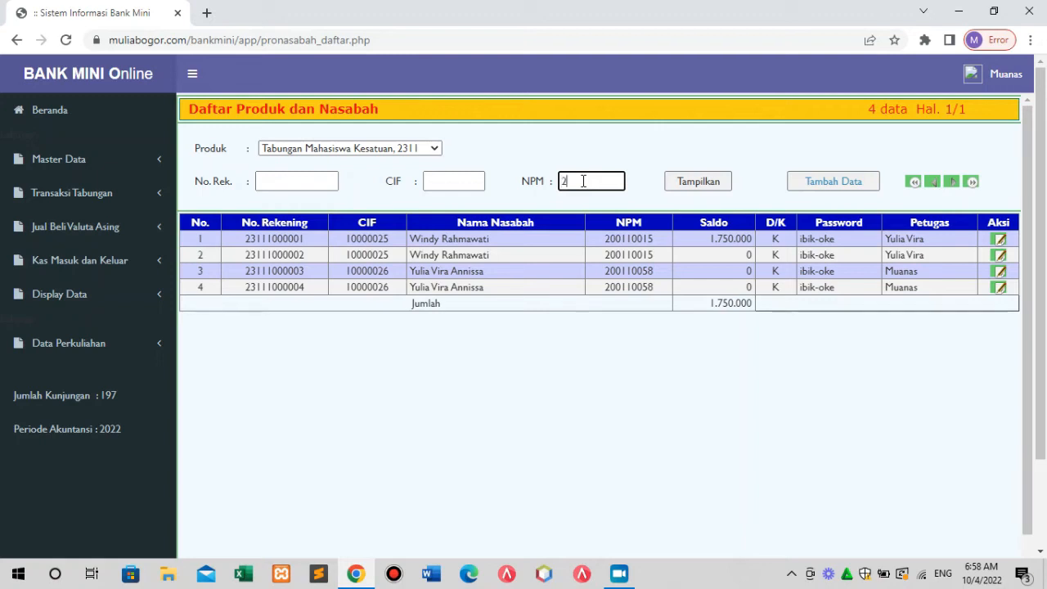
click(689, 184)
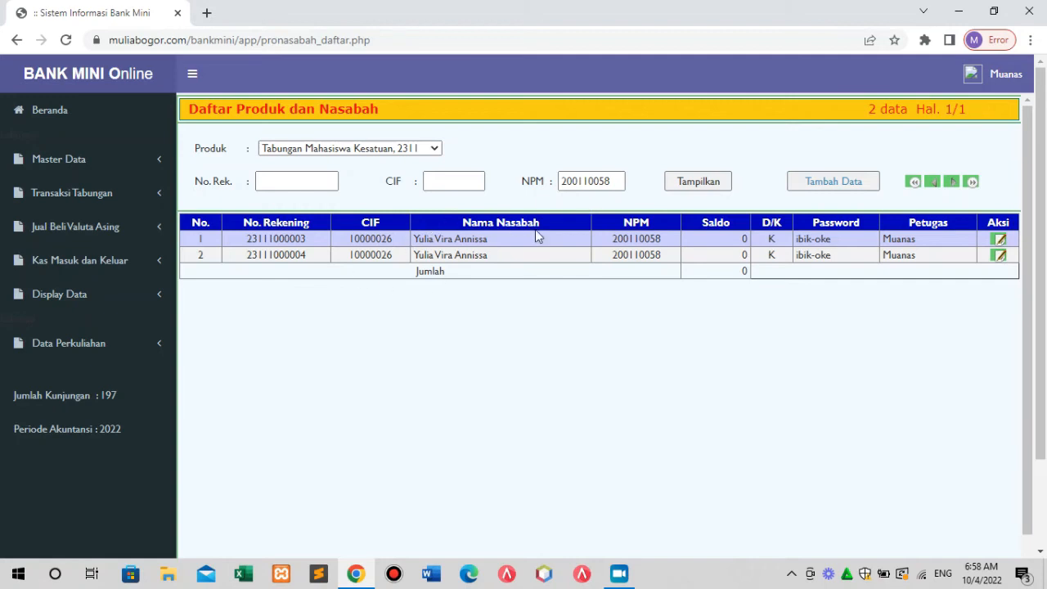
click(618, 184)
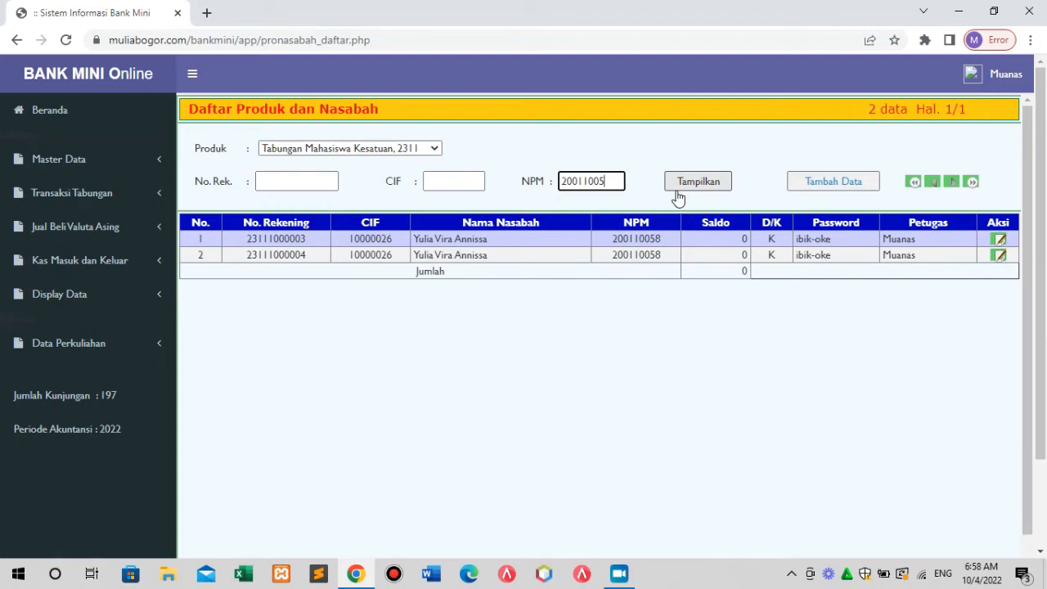
click(694, 194)
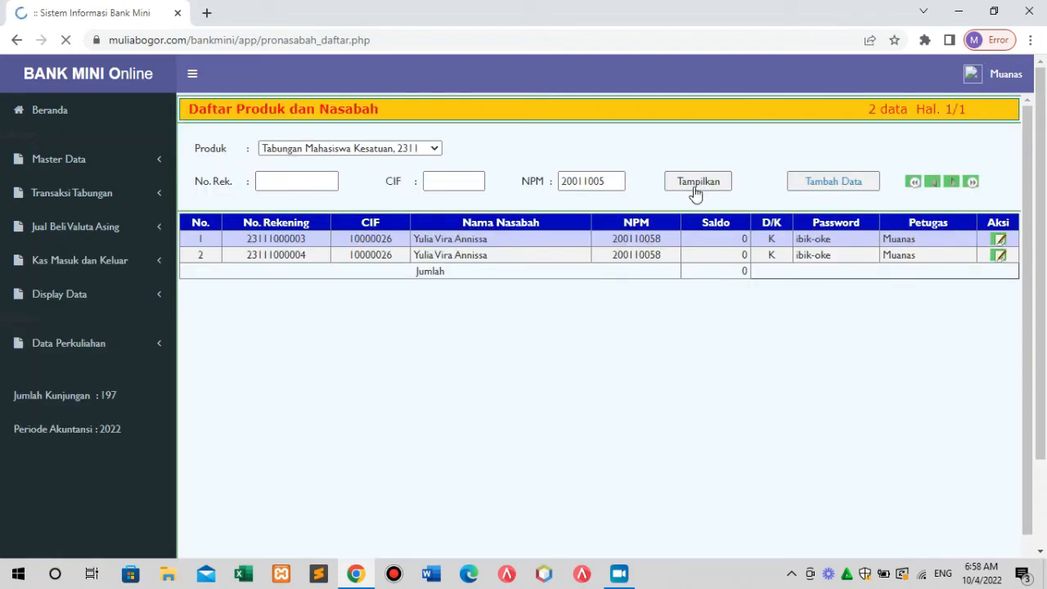
click(608, 180)
key(BackSpace)
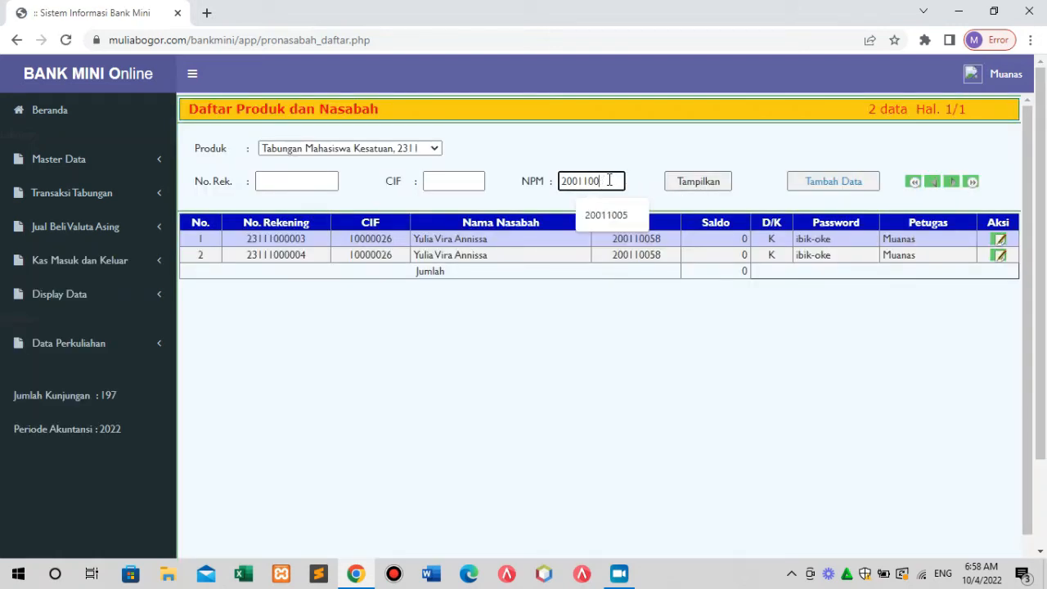
click(701, 182)
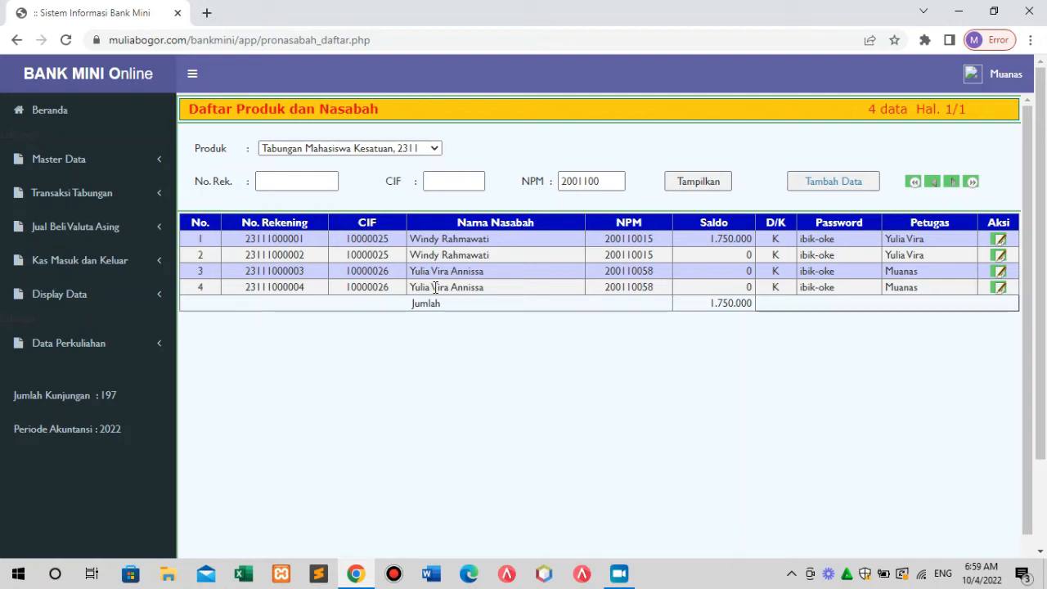
List product Tabungan Umum, 2313 with an empty NPM filter, showing 0 accounts and total 0.
click(436, 154)
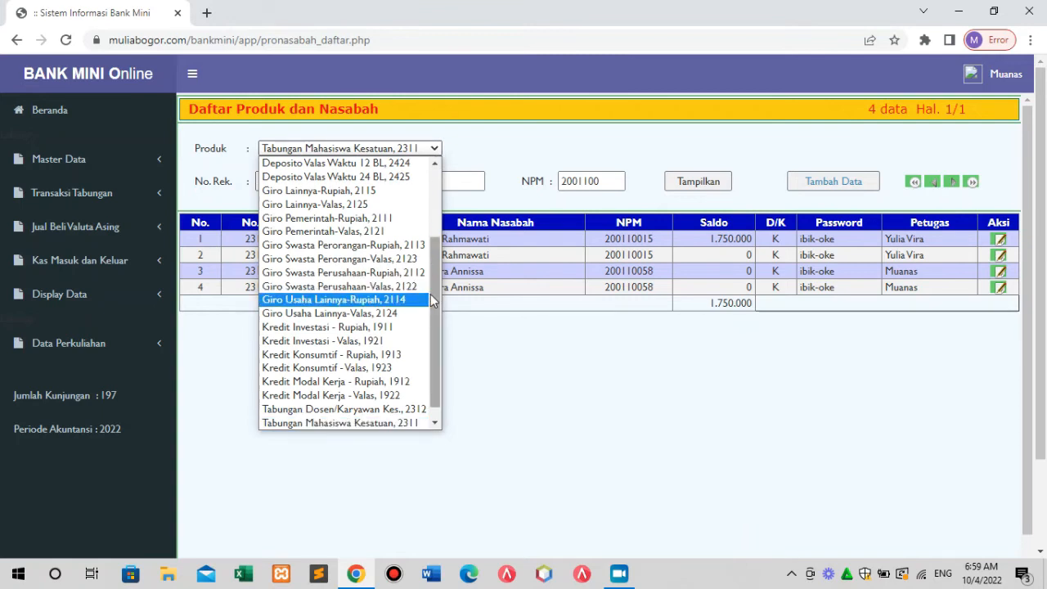
scroll(434, 311, down, 1)
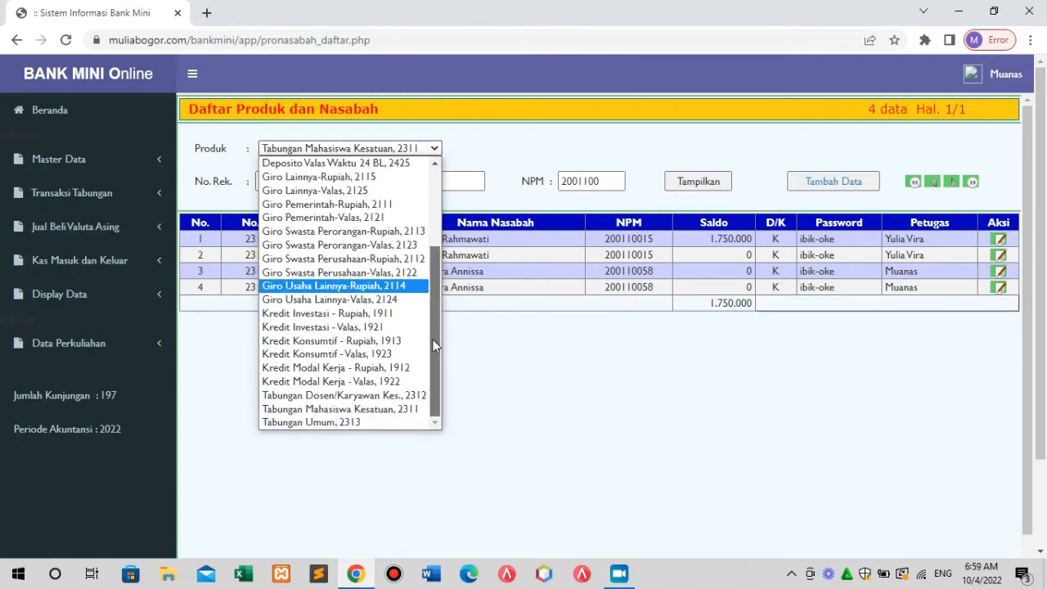
click(375, 424)
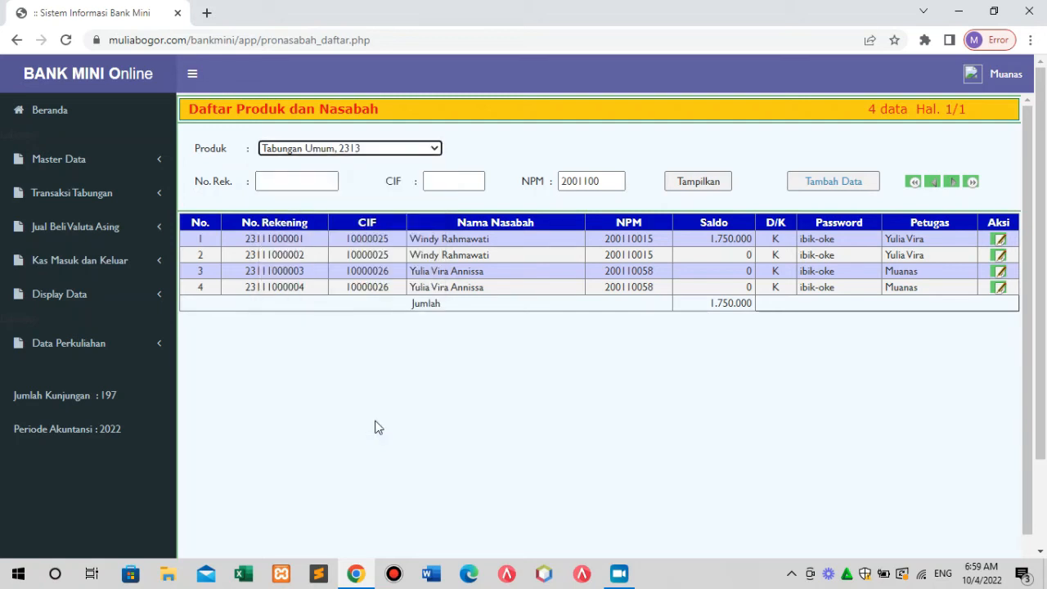
click(717, 184)
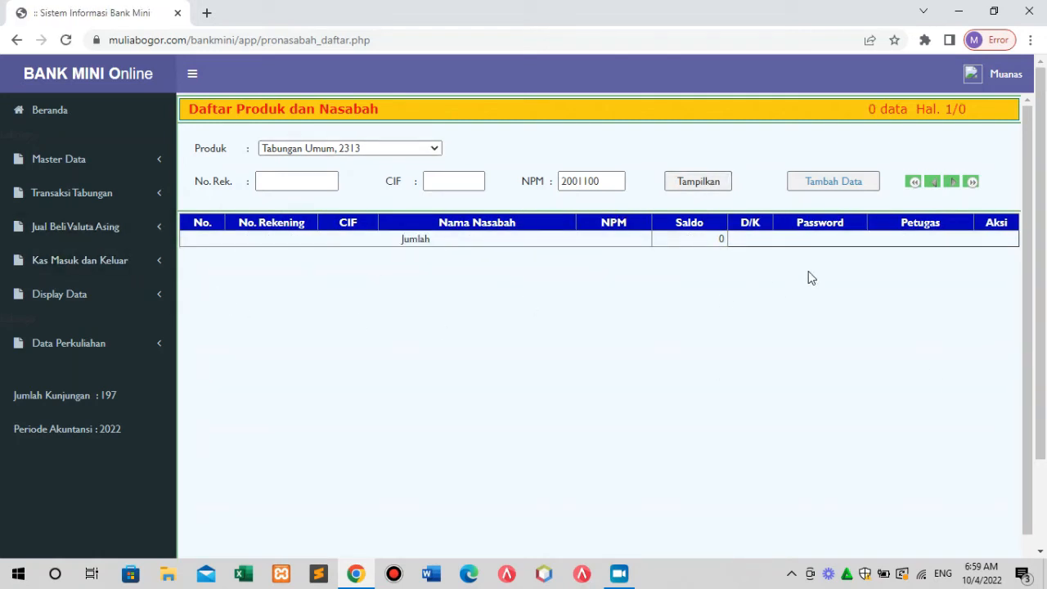
click(605, 181)
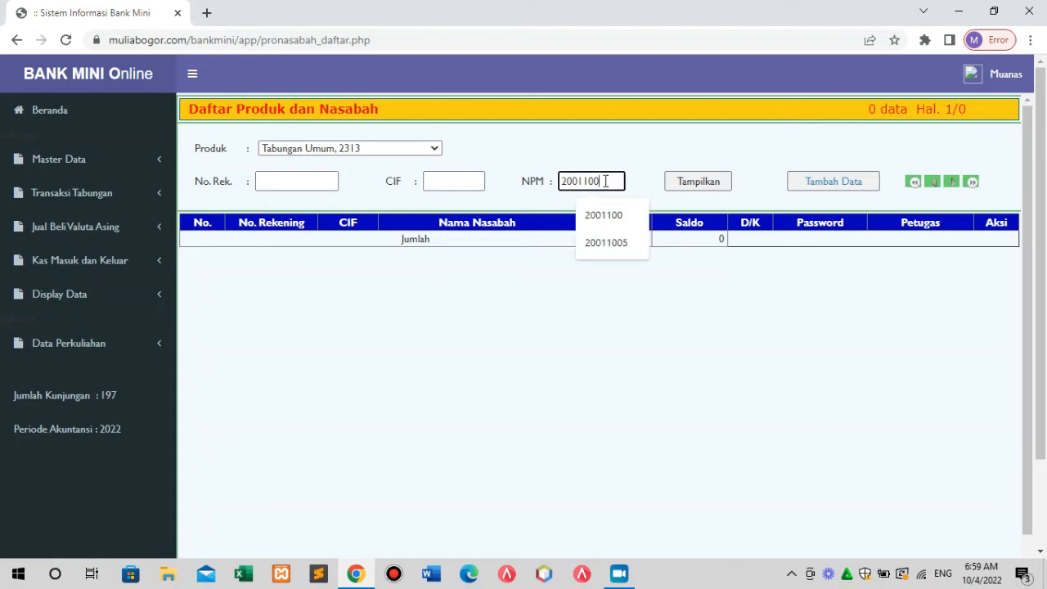
key(BackSpace)
key(BackSpace)
key(BackSpace)
key(BackSpace)
key(BackSpace)
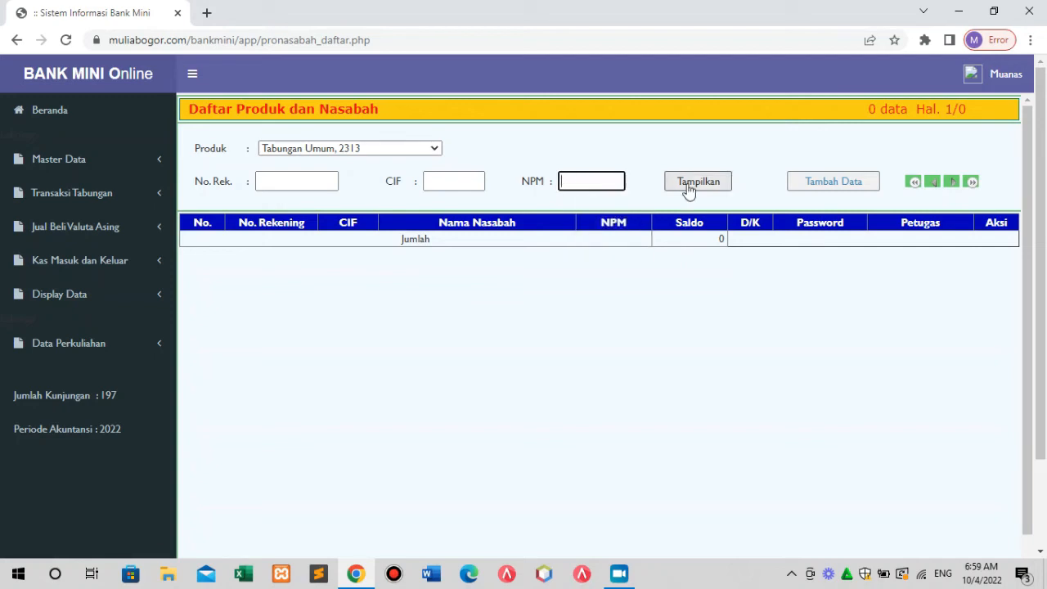
click(725, 182)
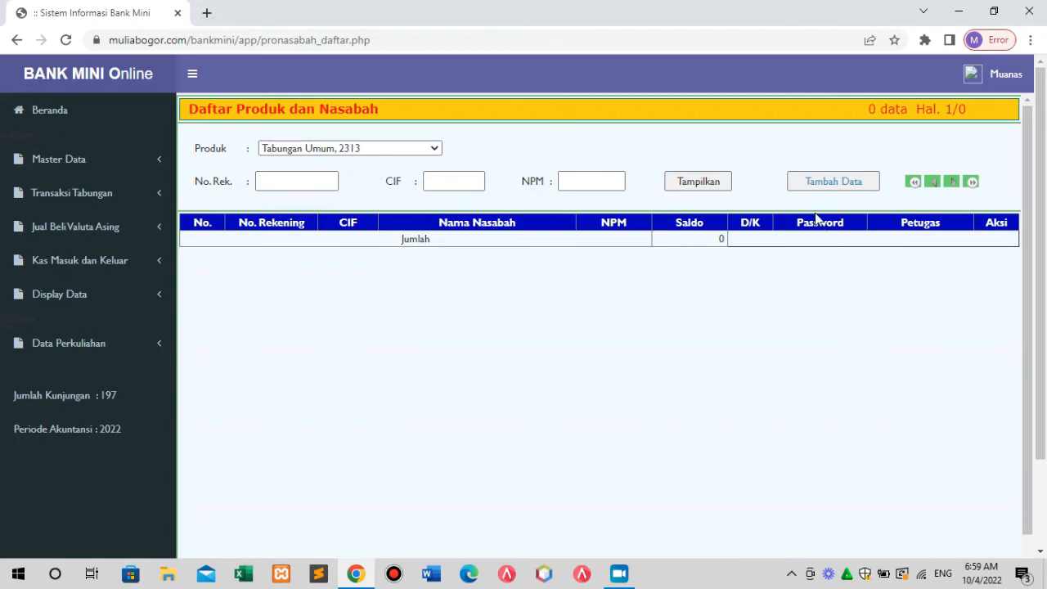
Start a new 2313 entry and load the student customer's details from the suggested CIF.
click(830, 187)
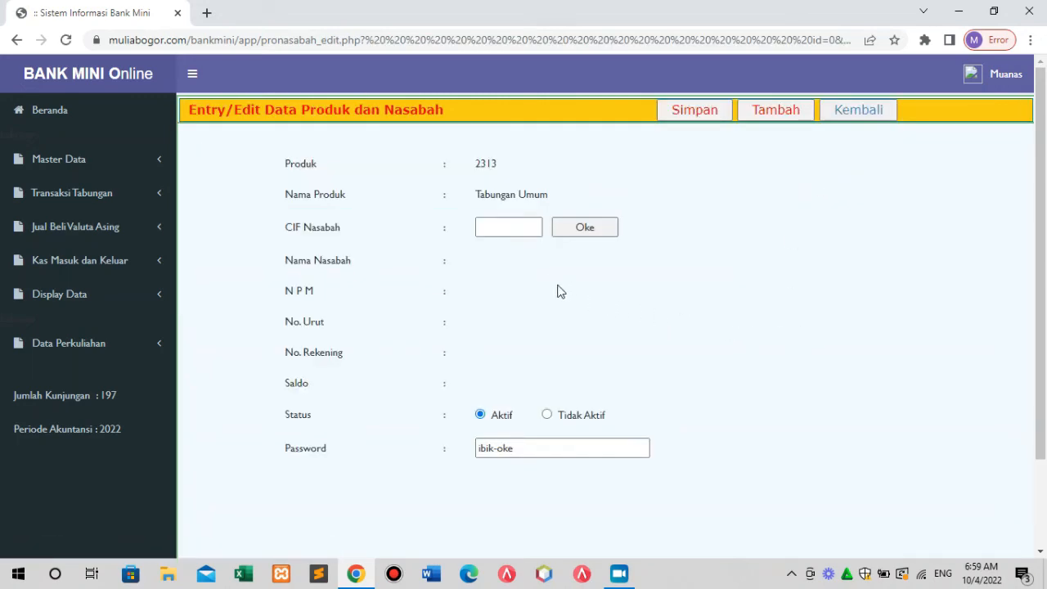
click(505, 229)
click(504, 230)
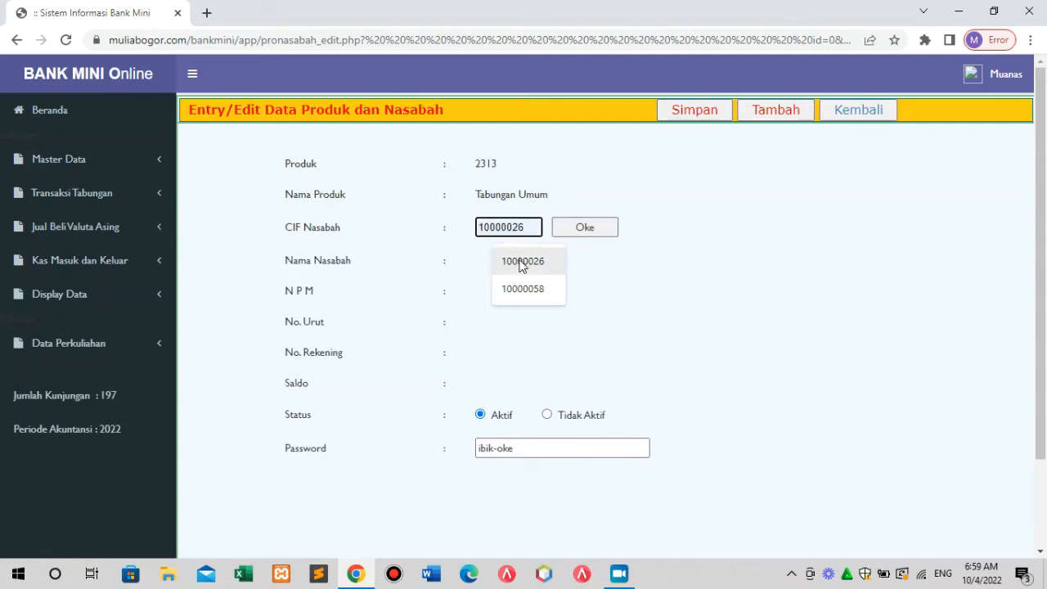
click(520, 263)
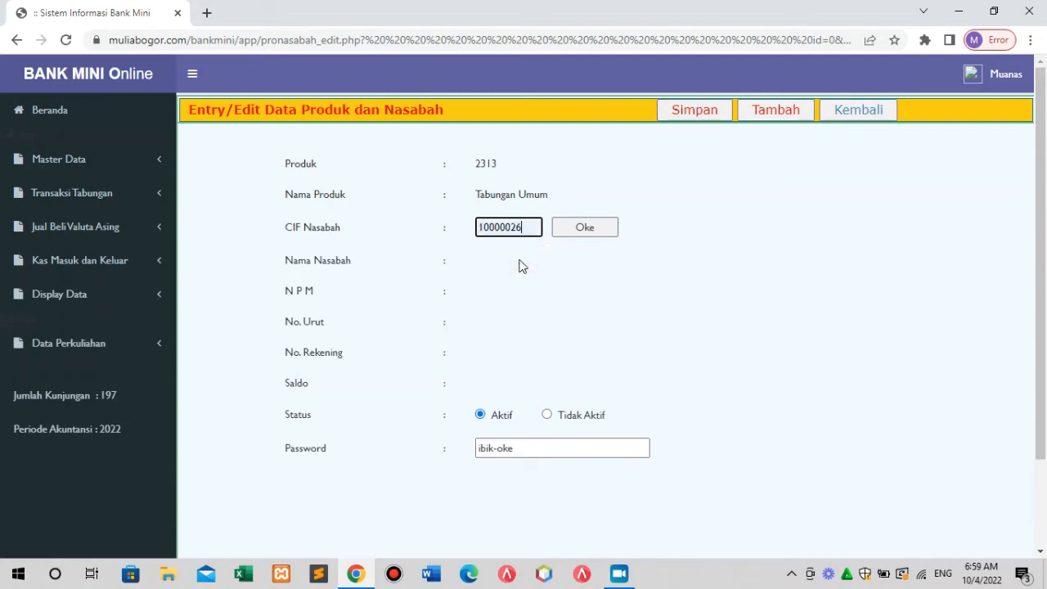
click(577, 231)
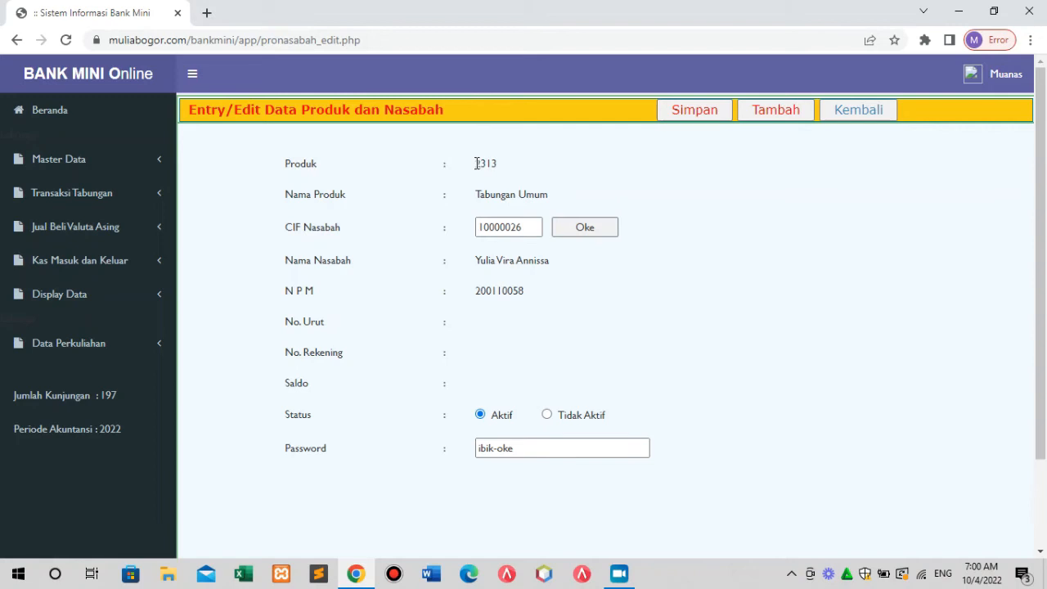
drag(477, 164, 501, 170)
Save the Tabungan Umum account and check its sequence 1000001 and 2313-prefixed account number.
click(698, 113)
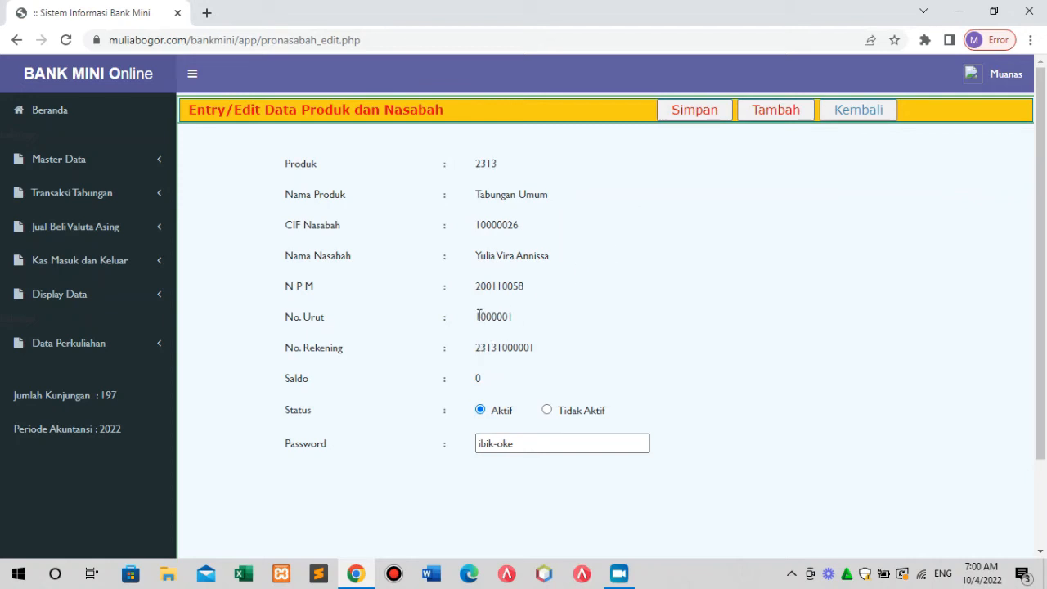
drag(476, 315, 513, 316)
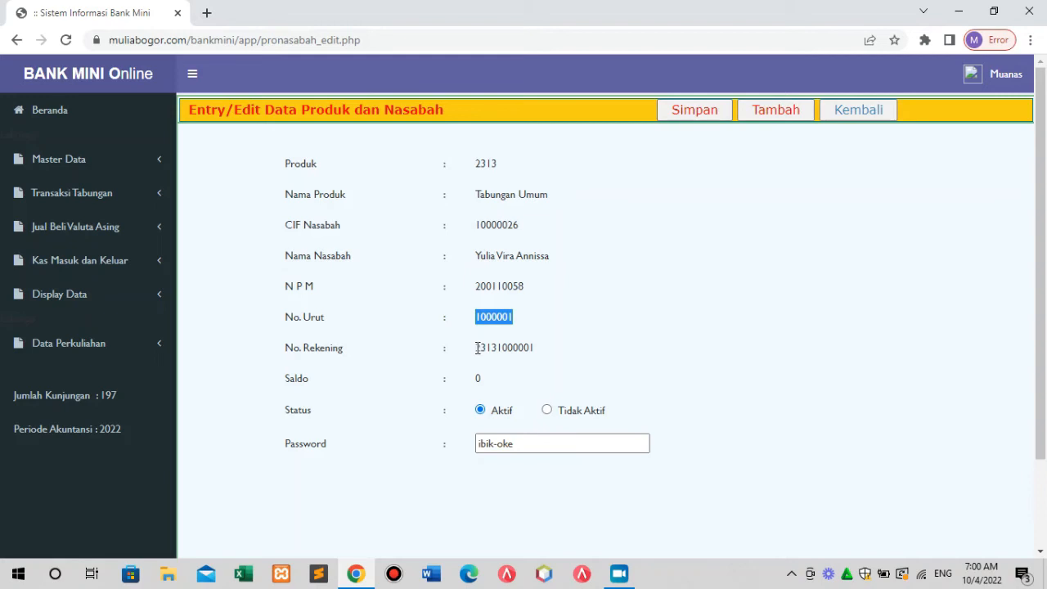
drag(475, 347, 536, 350)
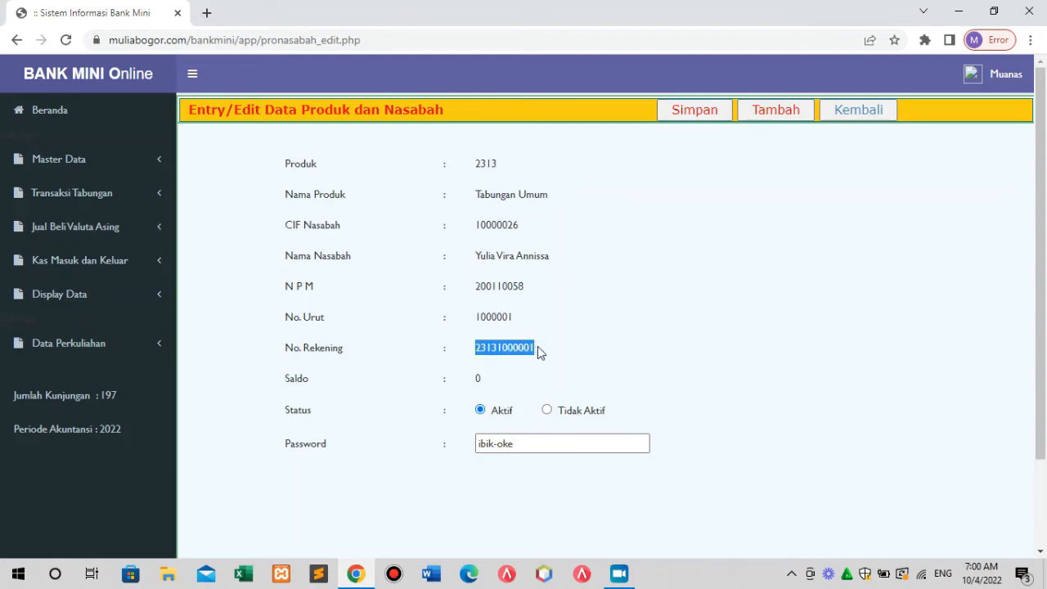
click(488, 375)
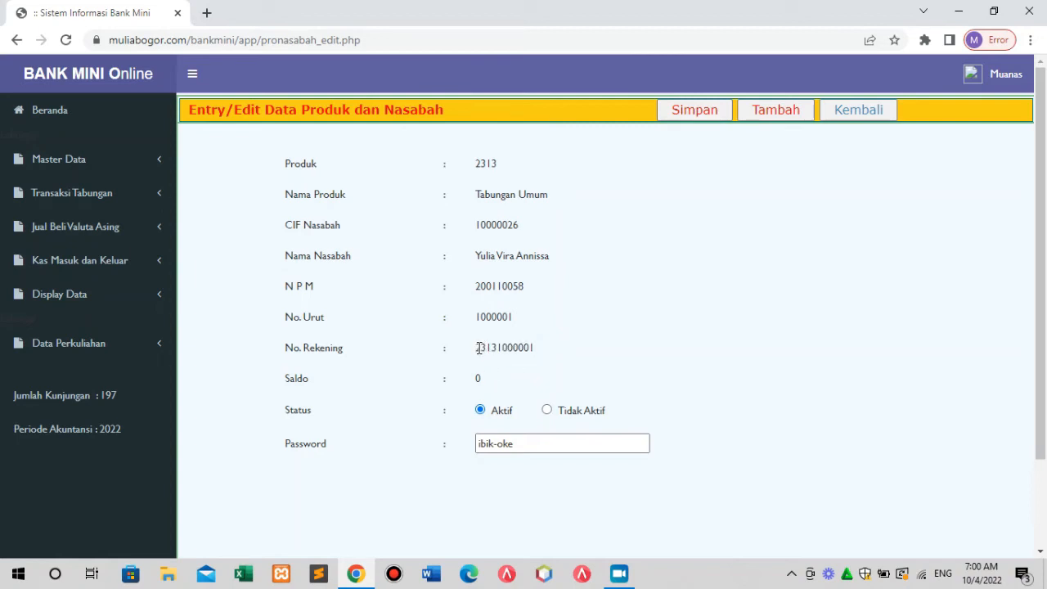
drag(479, 348, 495, 351)
Confirm the new 2313 account in the list, then show the four 2311 accounts totalling 1.750.000.
click(876, 119)
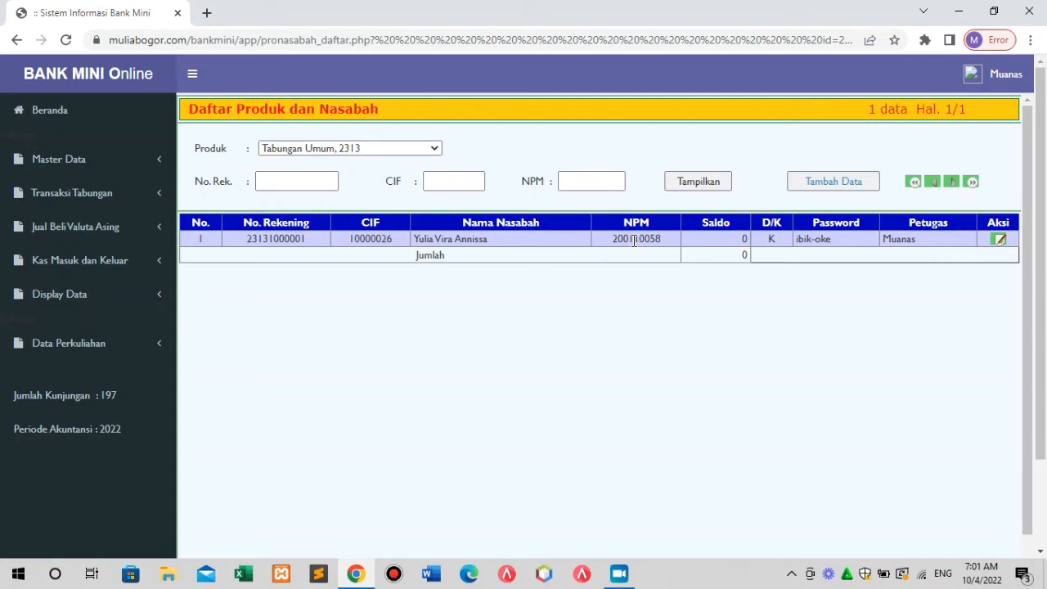
click(430, 149)
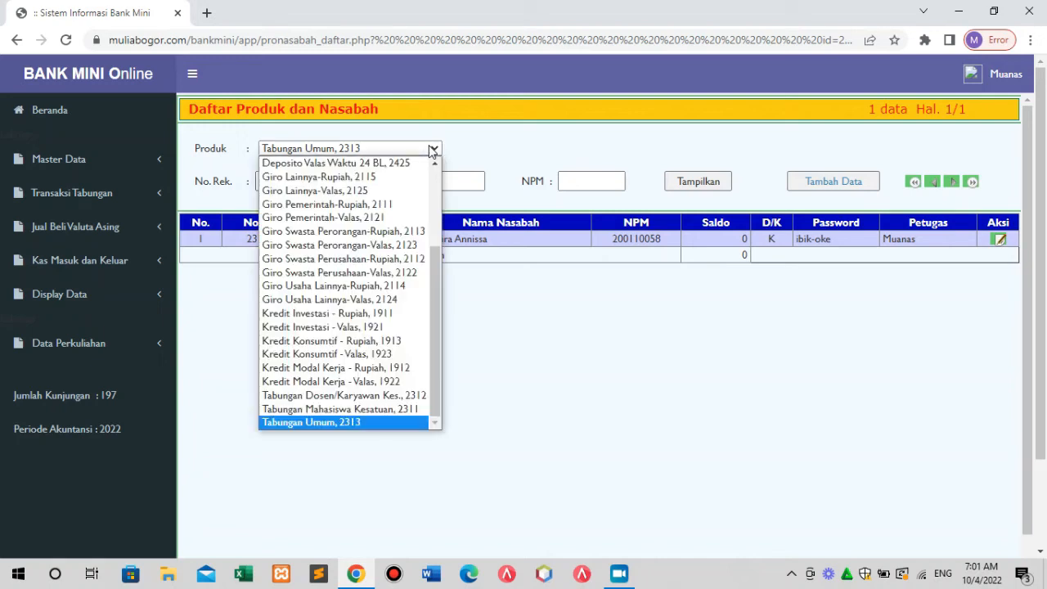
click(421, 409)
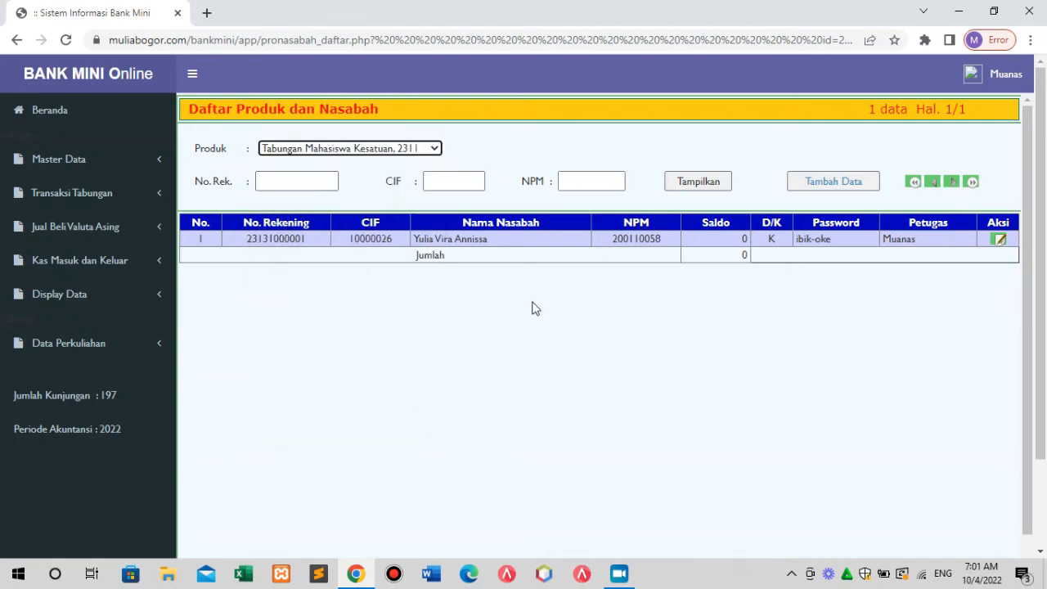
click(685, 186)
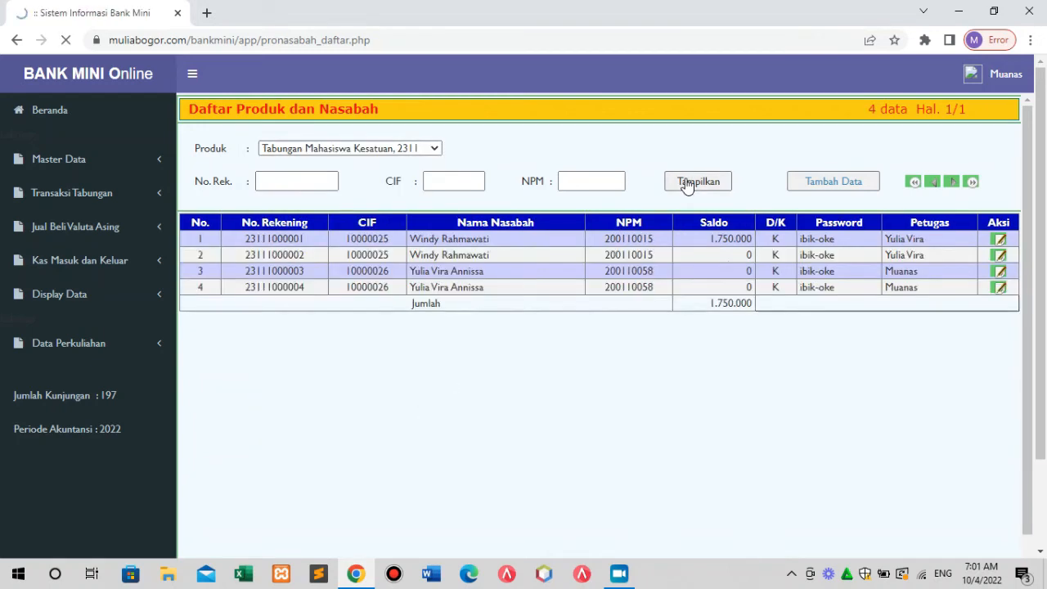
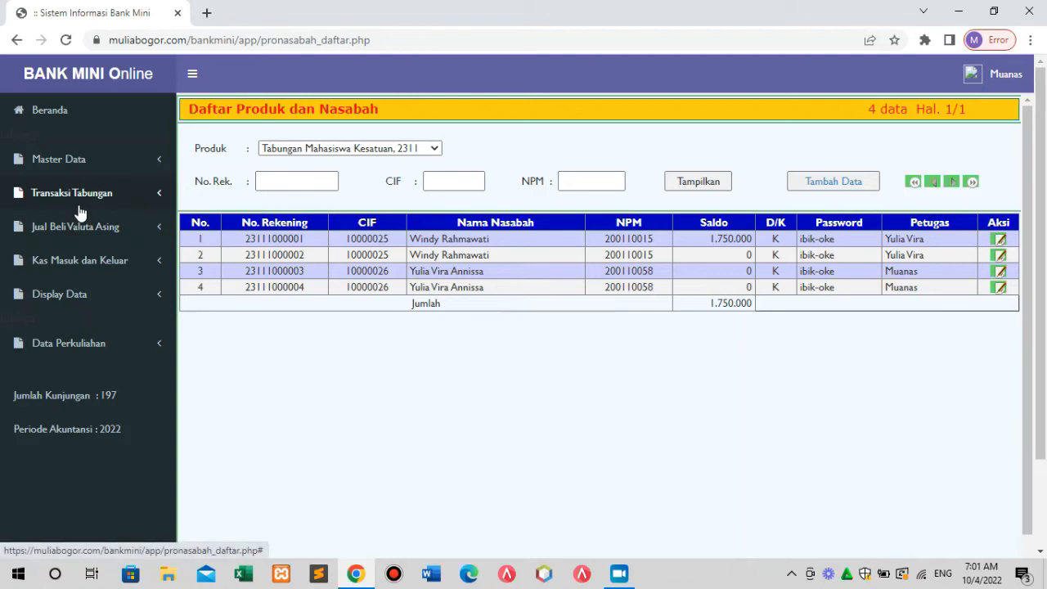
Open the Setoran Tunai cash-deposit list from the Transaksi Tabungan menu.
click(89, 166)
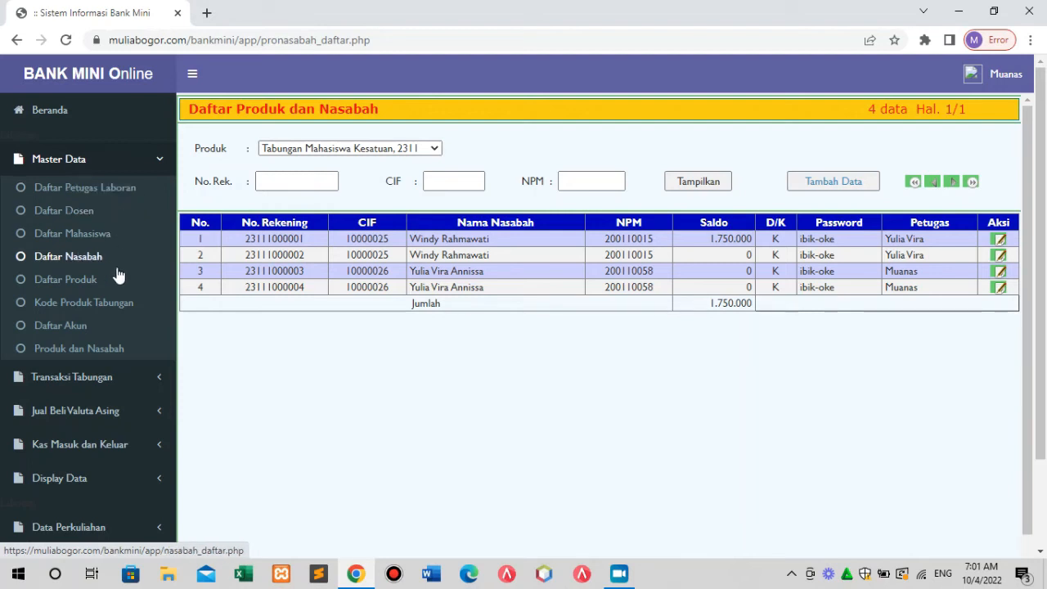
click(108, 381)
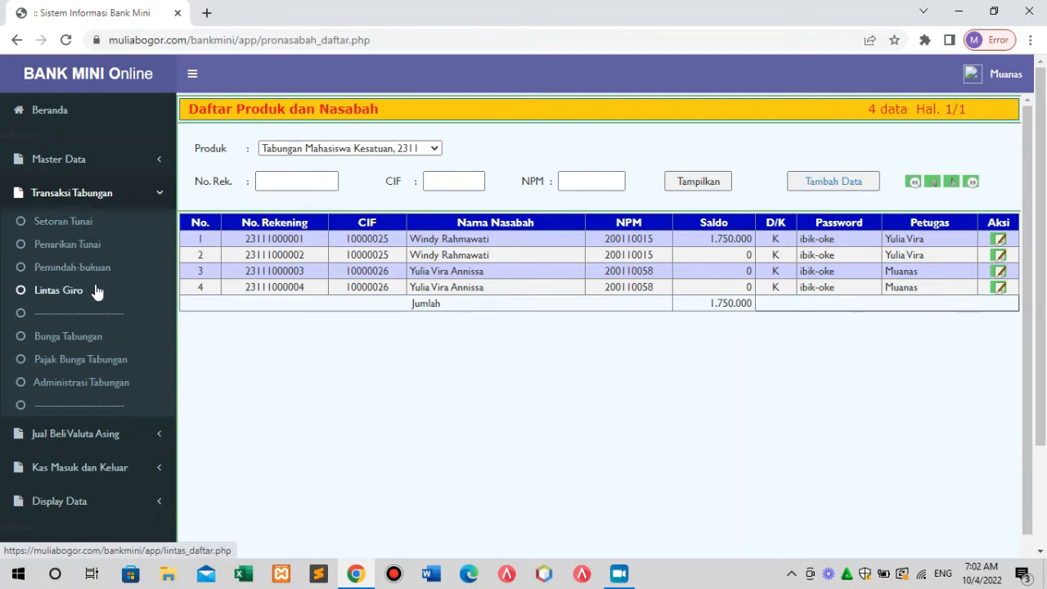
click(101, 224)
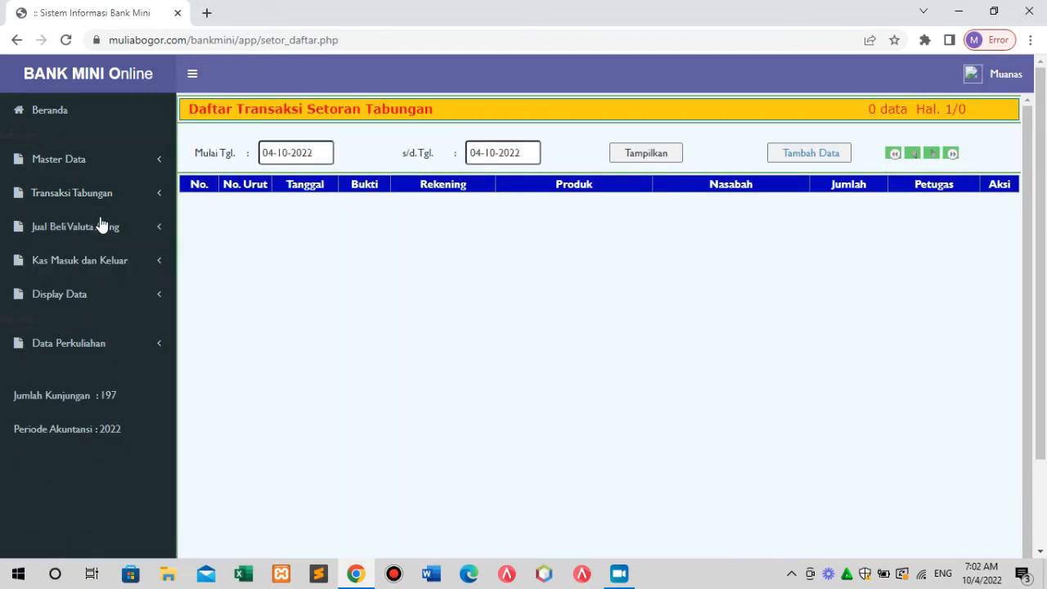
Try a 01-10-2022 start date and display the deposit list.
click(323, 155)
drag(323, 154, 264, 153)
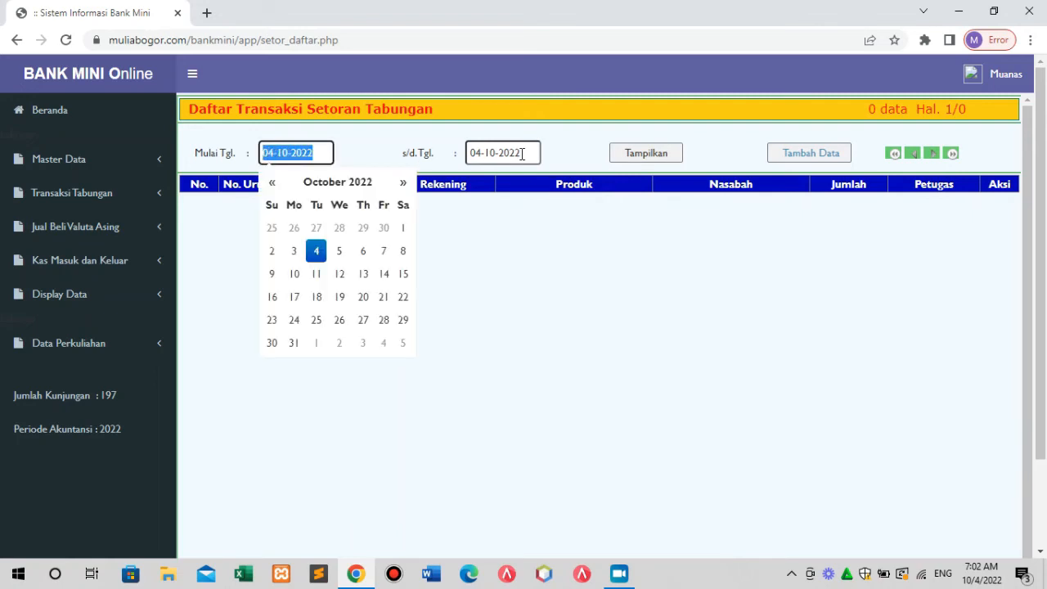
drag(521, 154, 459, 151)
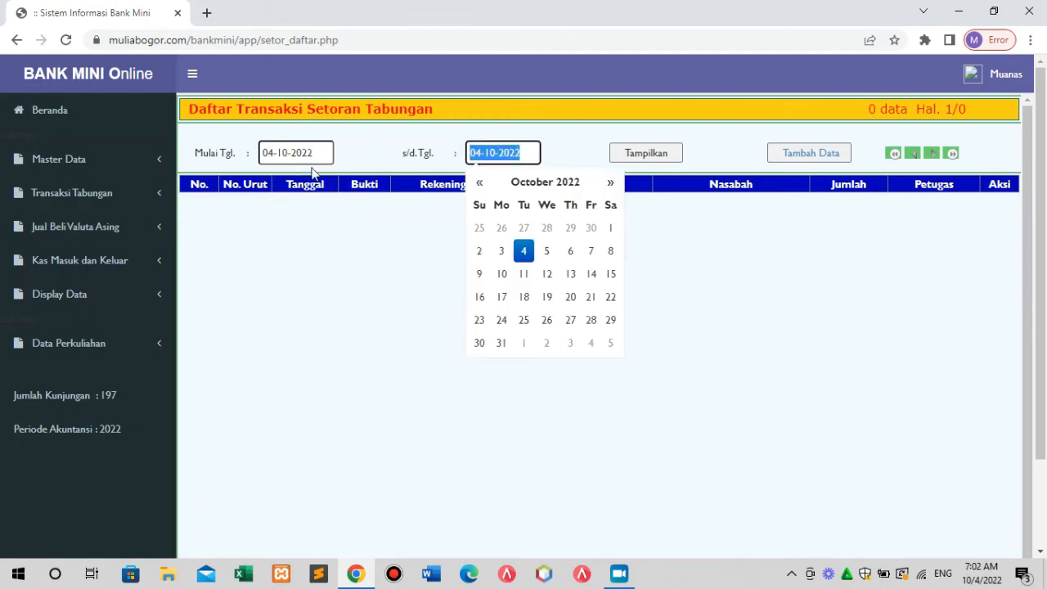
drag(314, 154, 259, 155)
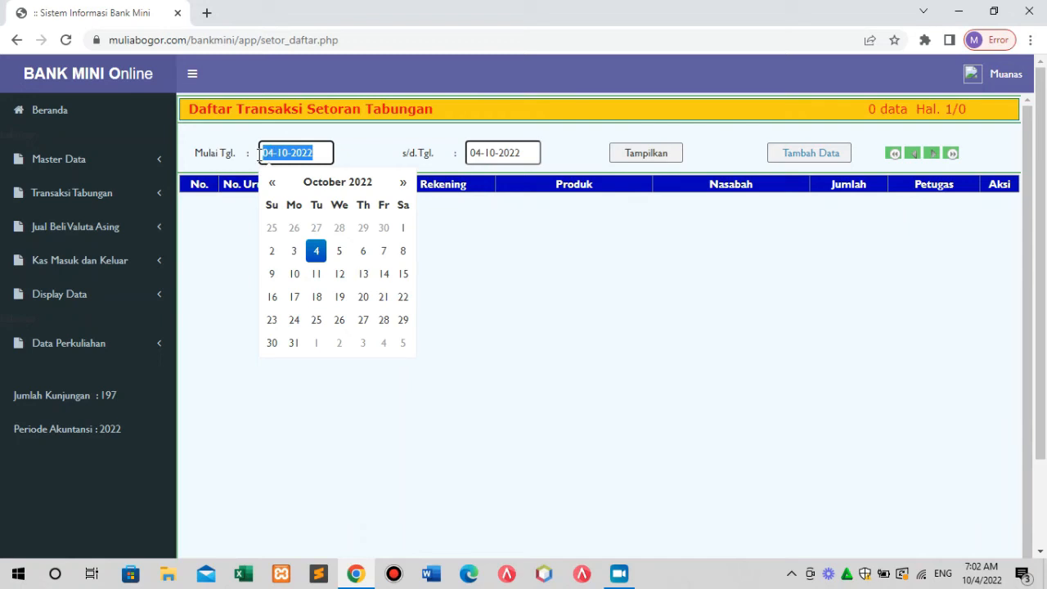
drag(529, 154, 466, 156)
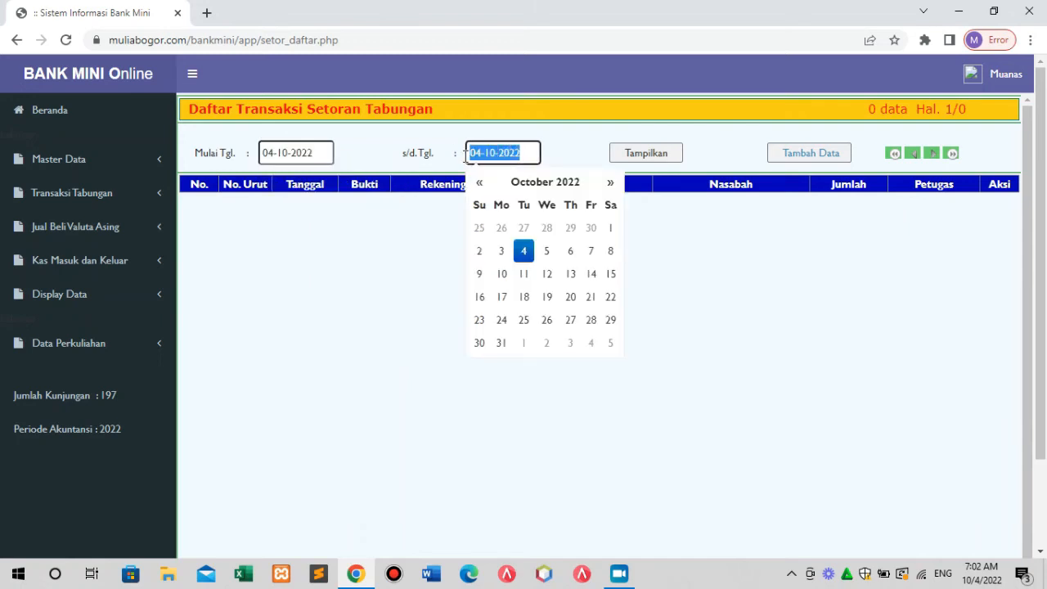
click(318, 154)
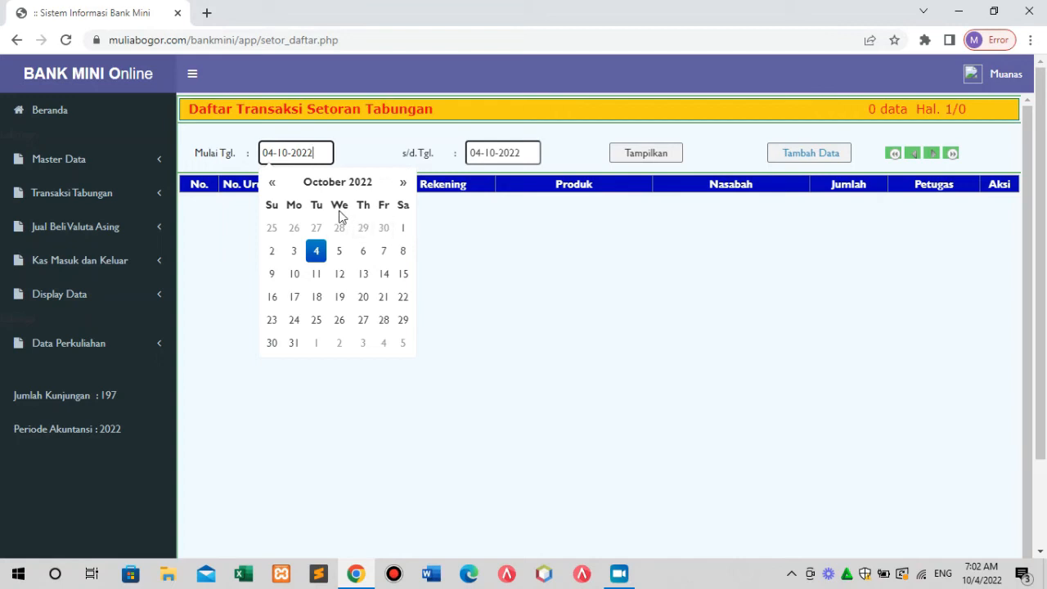
click(403, 232)
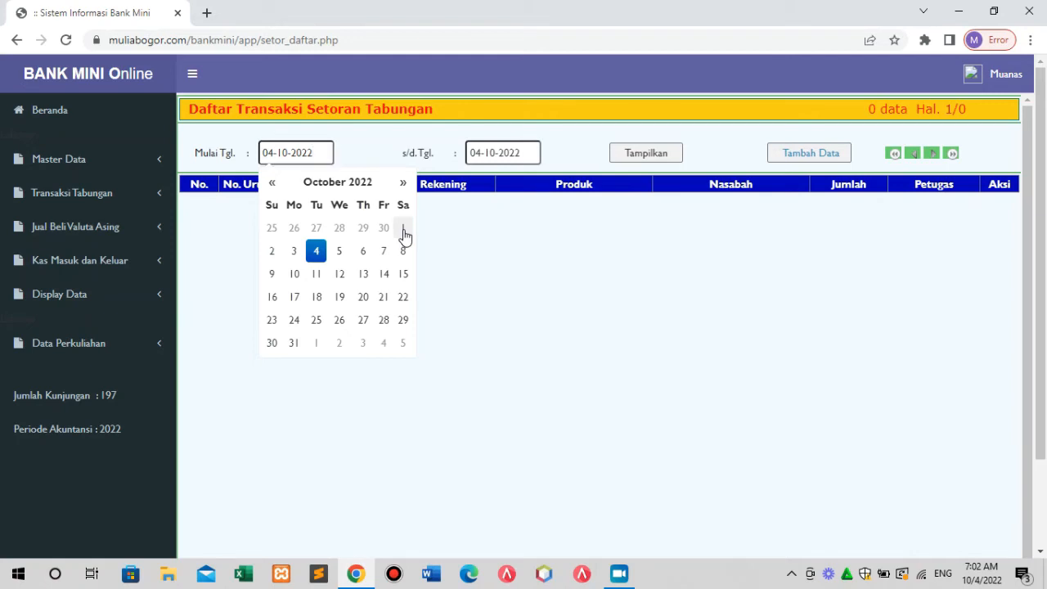
click(660, 159)
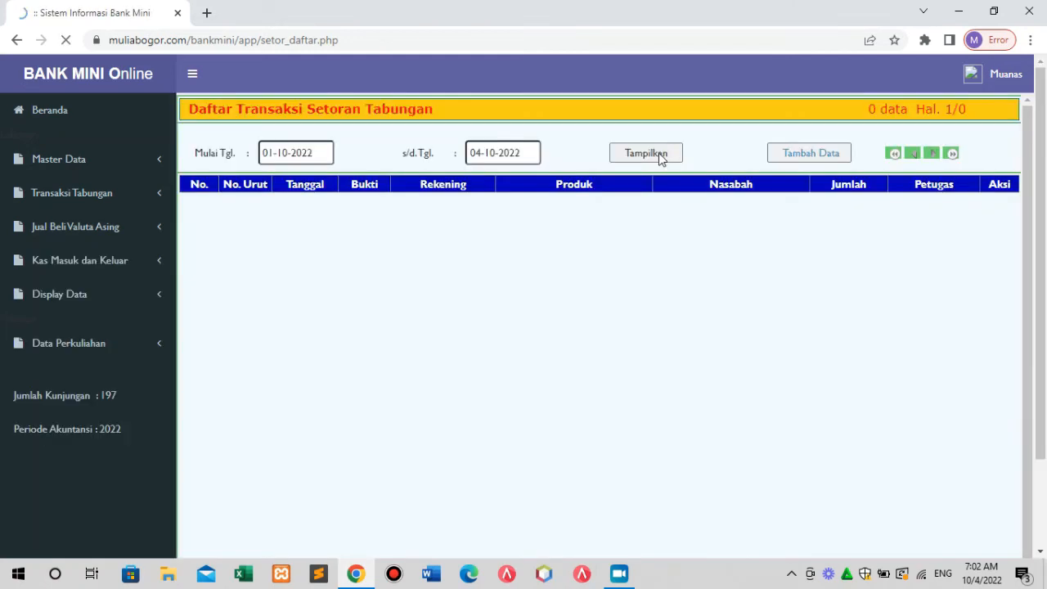
Change the start date to 20-09-2022 and refresh the deposit list.
click(332, 154)
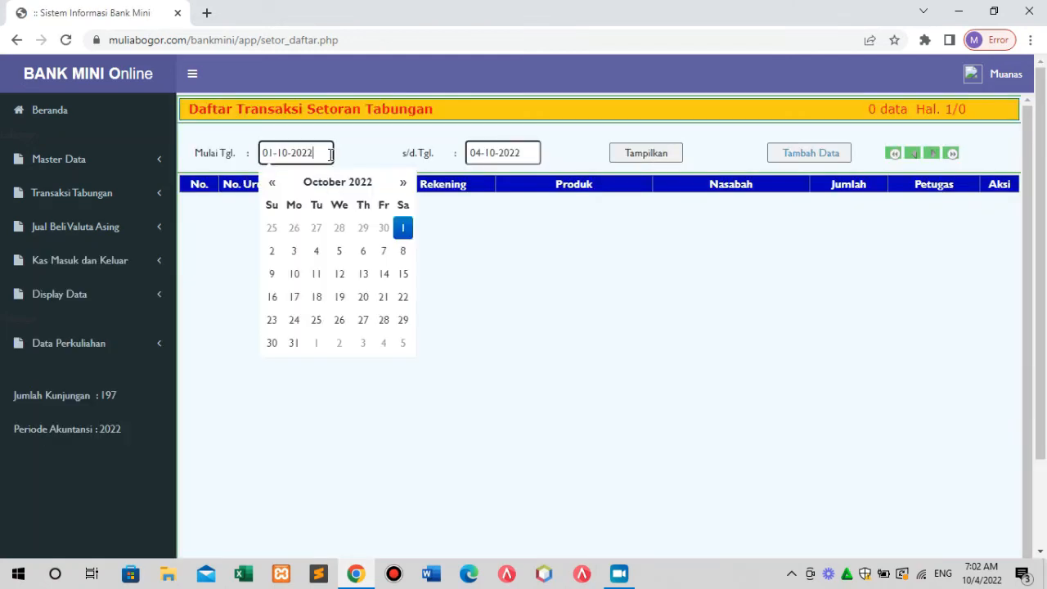
click(275, 188)
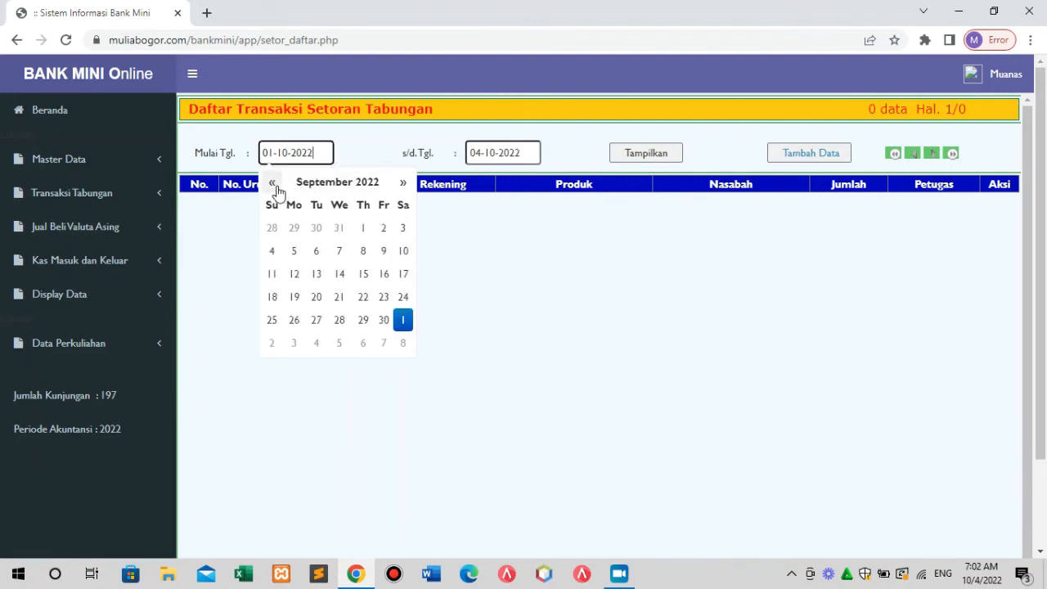
click(316, 297)
click(645, 153)
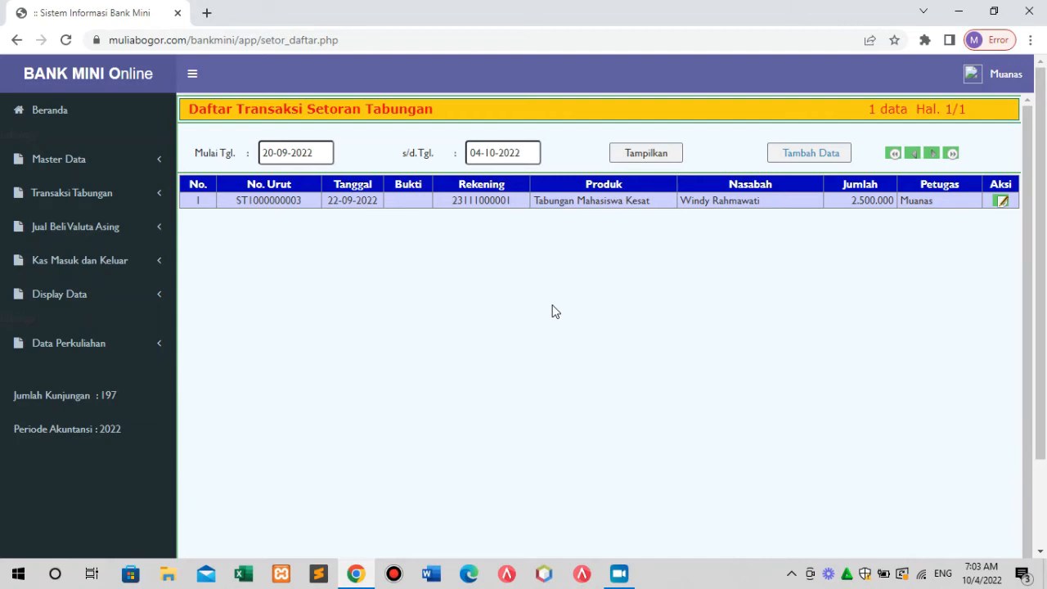
Set the end date to 30-09-2022 and refresh the deposit list.
click(527, 152)
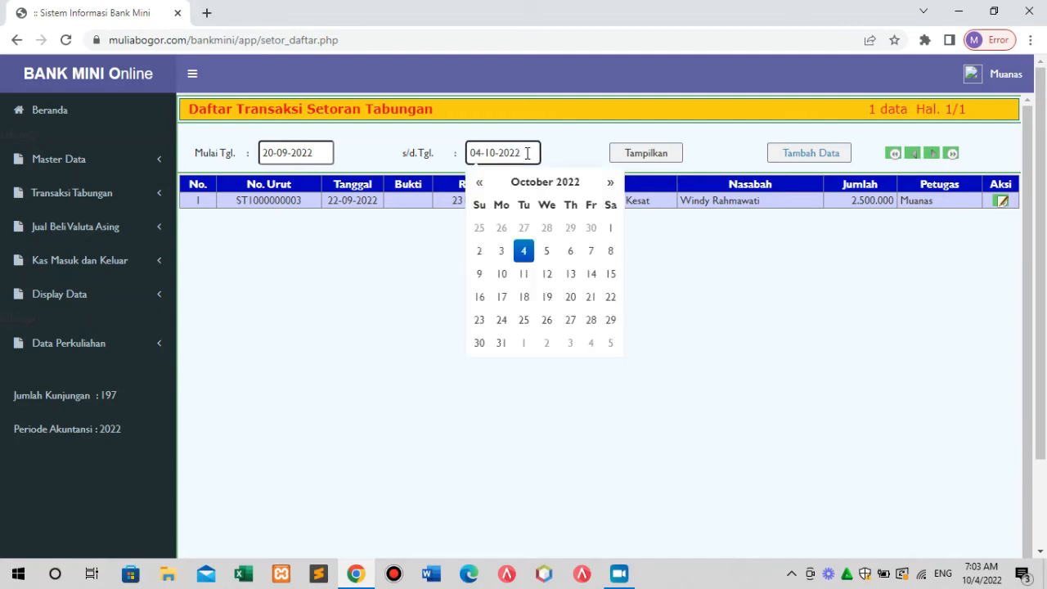
click(481, 183)
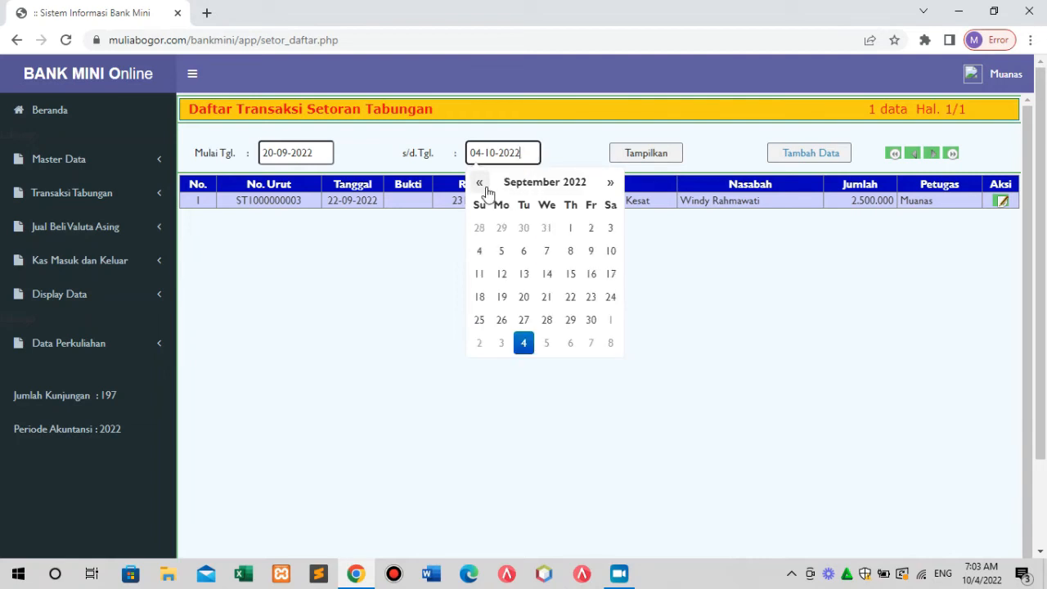
click(591, 319)
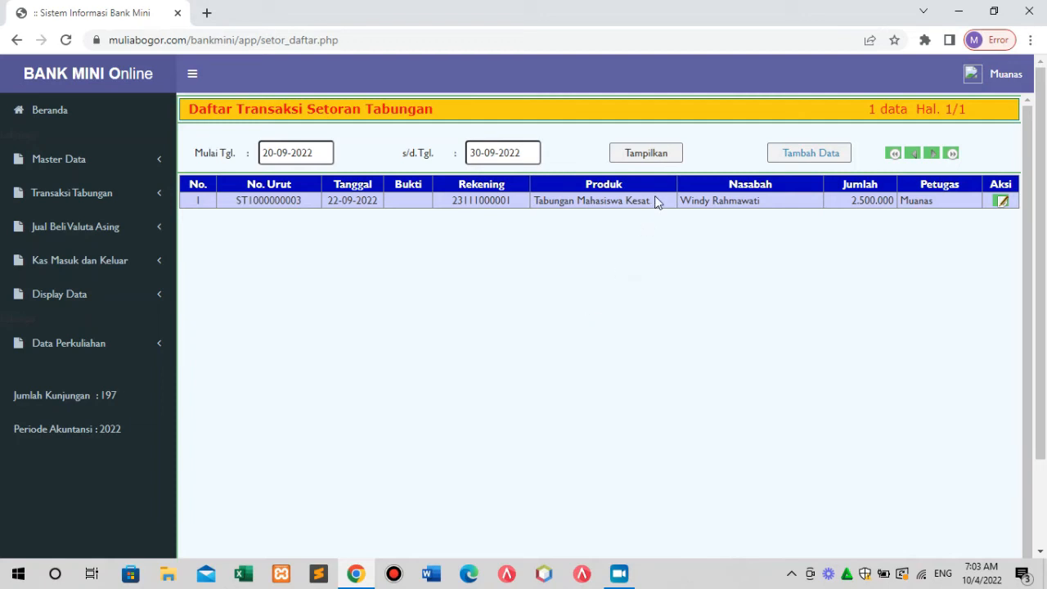
click(663, 157)
Select the start and end date texts, closing the calendars each time.
drag(540, 156, 468, 159)
click(366, 150)
drag(524, 154, 473, 152)
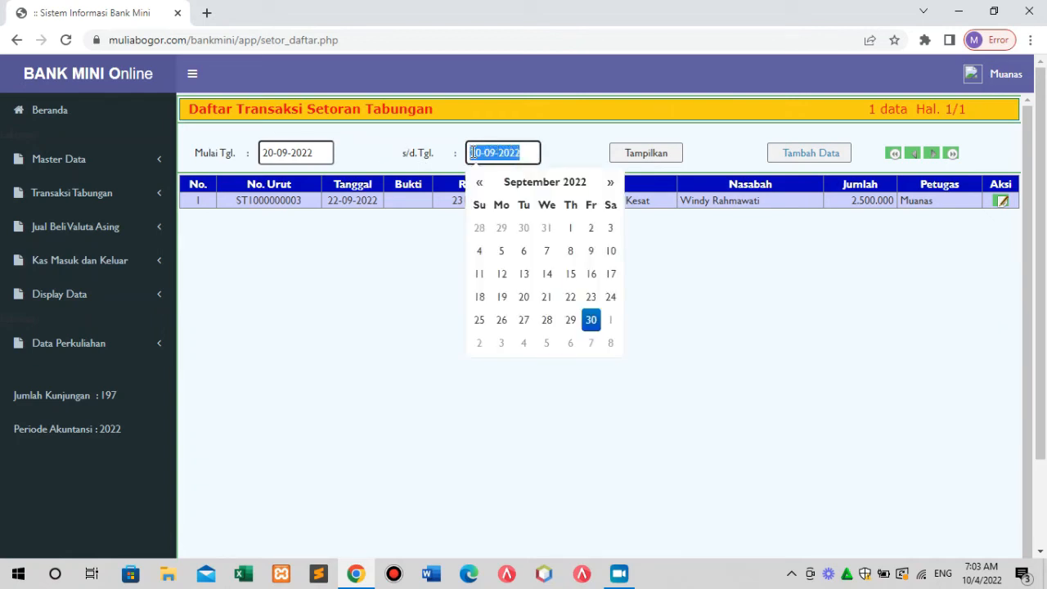
click(378, 145)
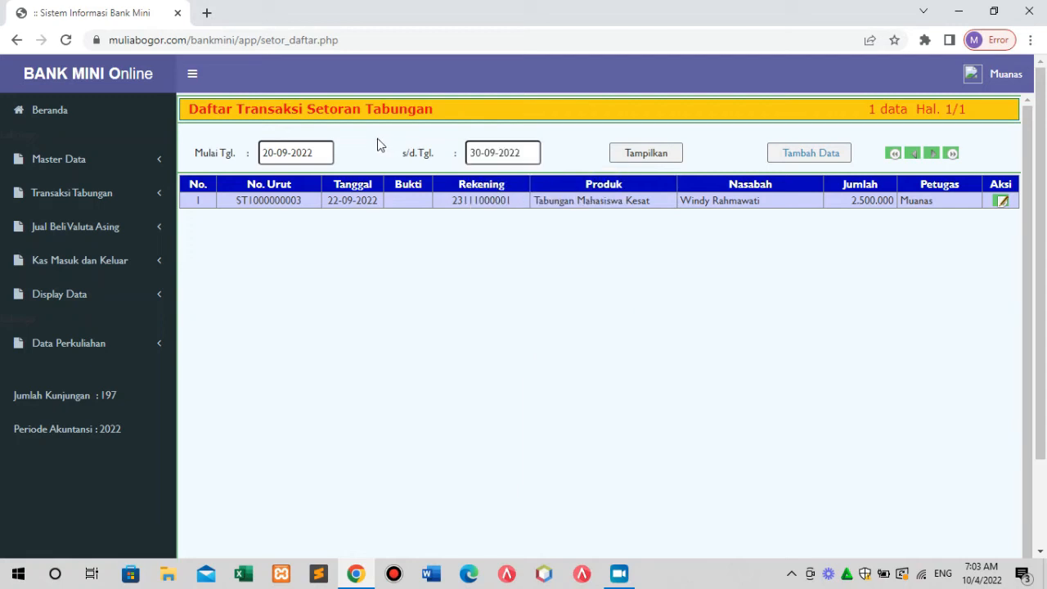
click(310, 153)
drag(310, 153, 258, 158)
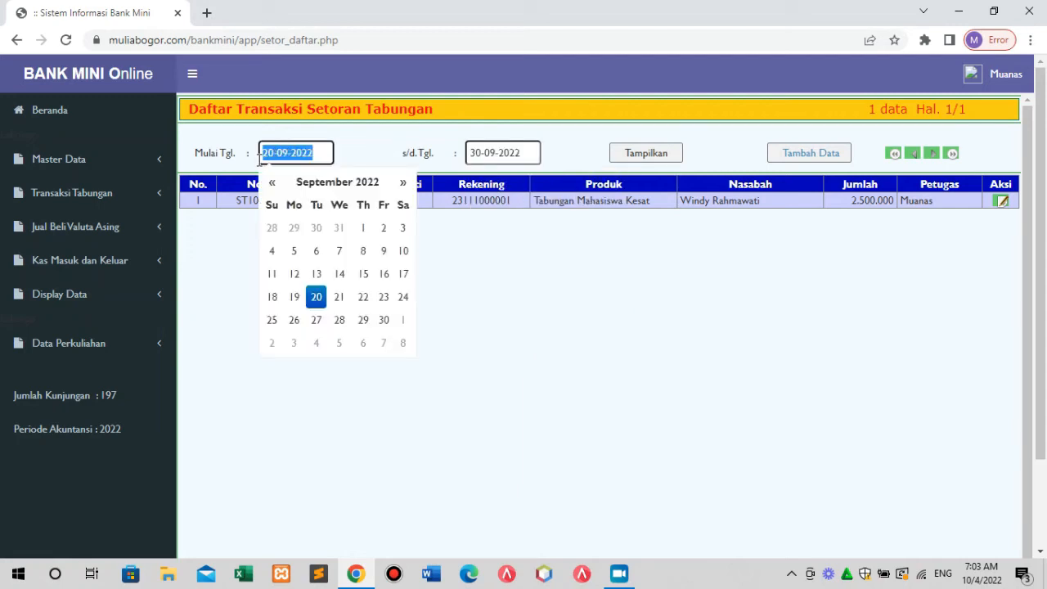
click(523, 156)
drag(524, 156, 466, 157)
click(451, 155)
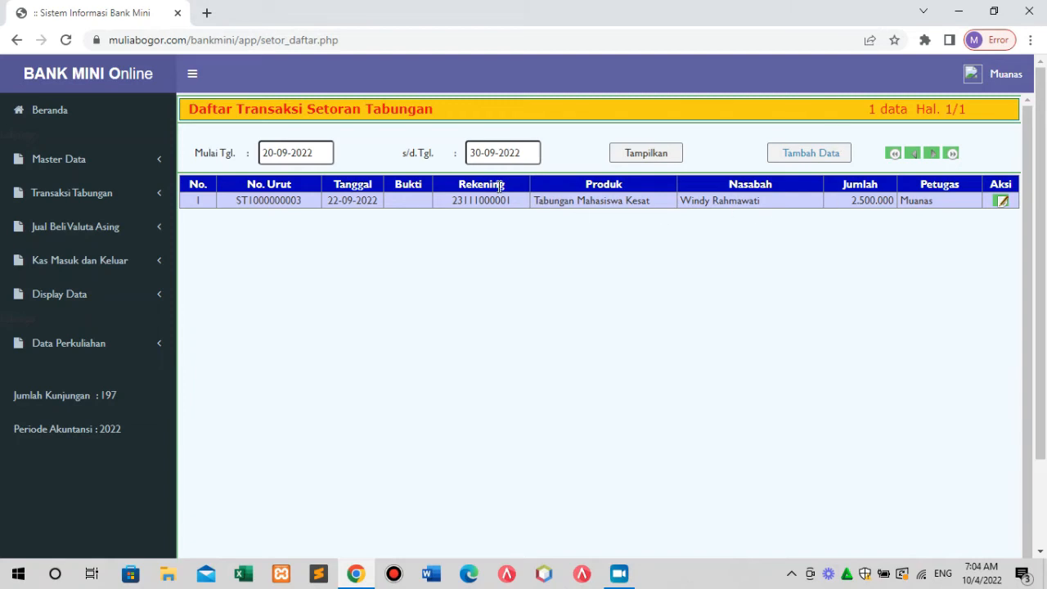
click(533, 155)
drag(534, 155, 466, 158)
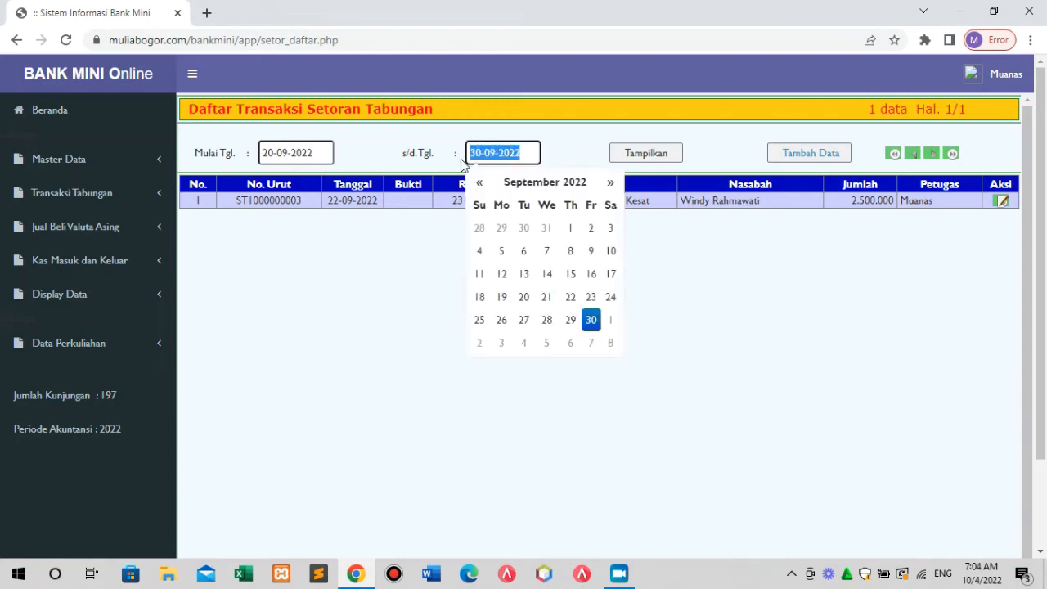
click(582, 159)
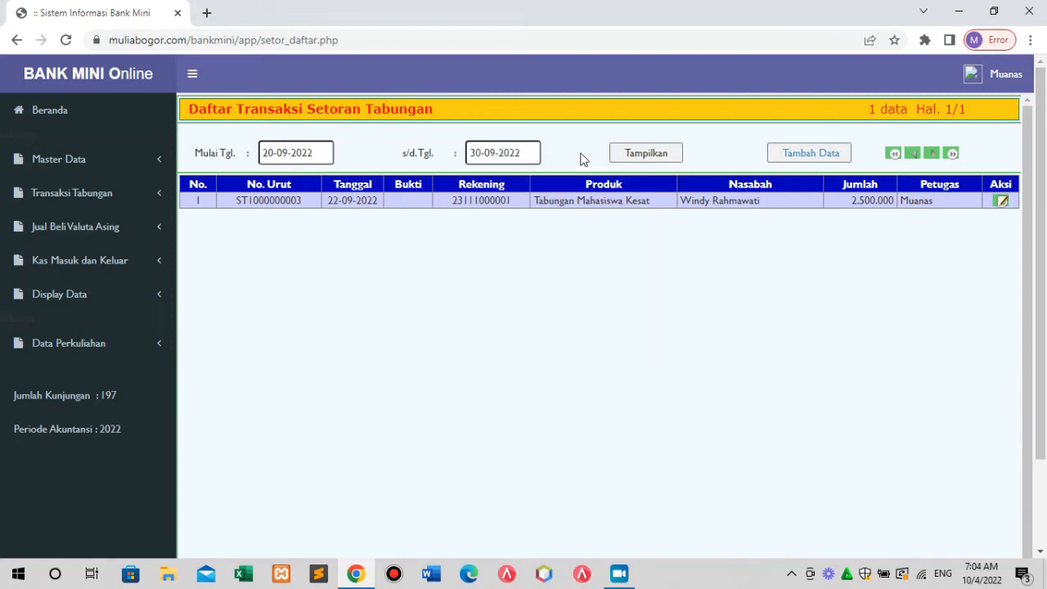
Start a new deposit with proof number B-1234 and look up the customer's account number.
click(816, 160)
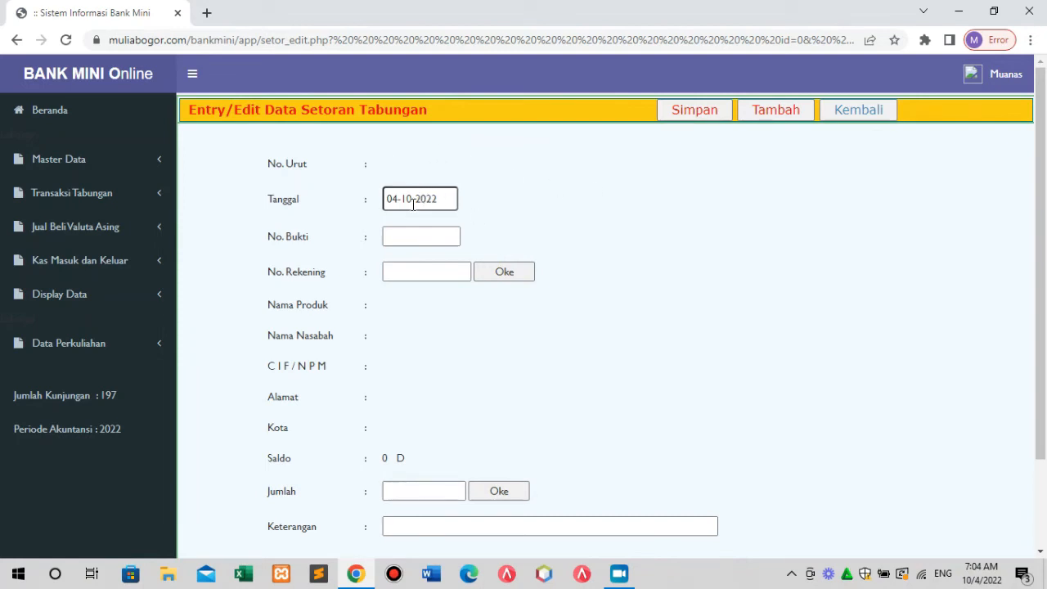
drag(451, 199, 401, 199)
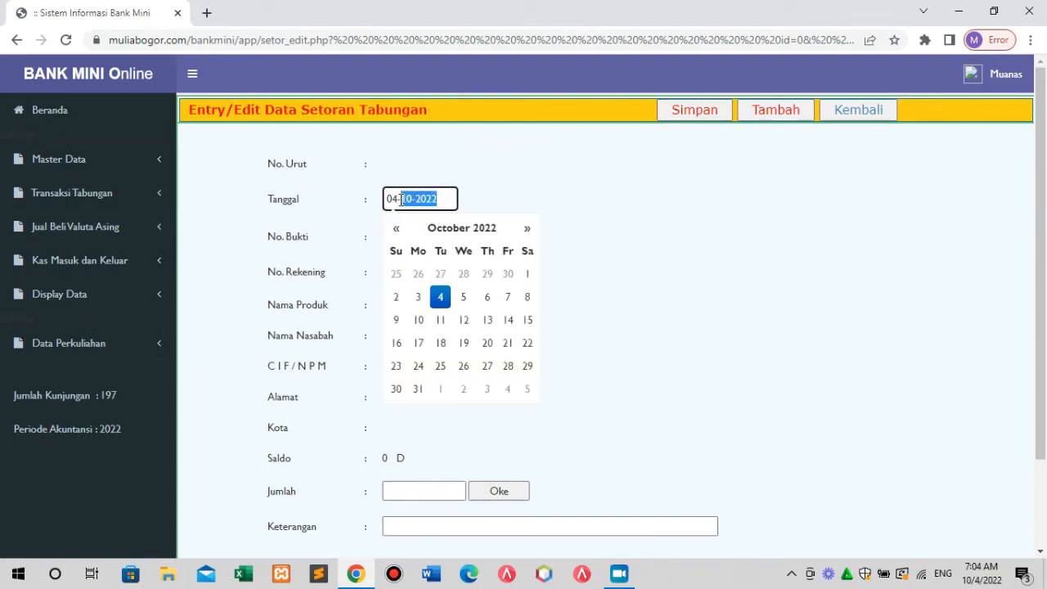
click(603, 215)
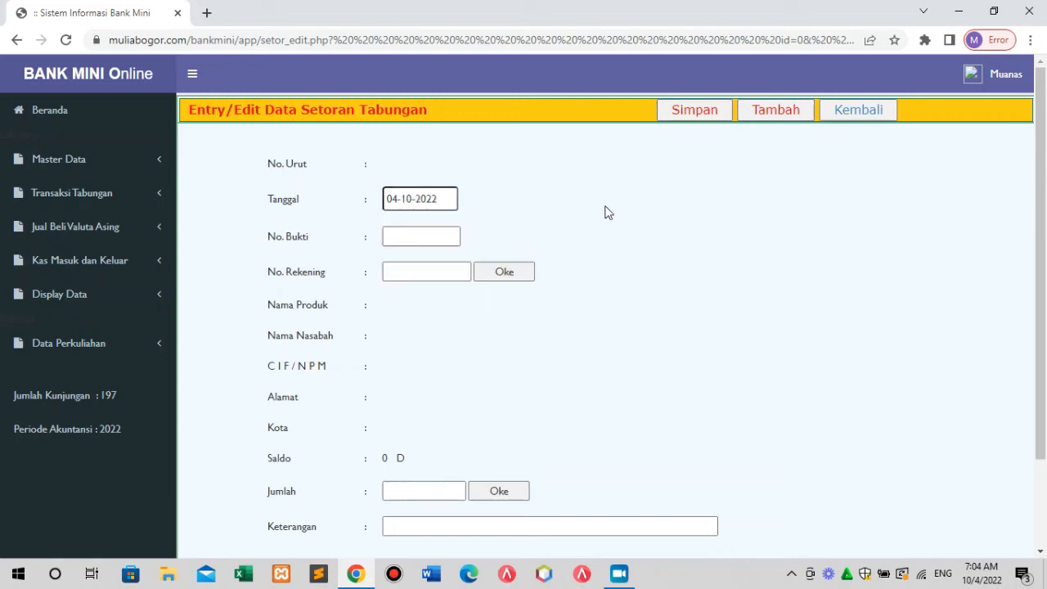
click(418, 239)
text(B-1234)
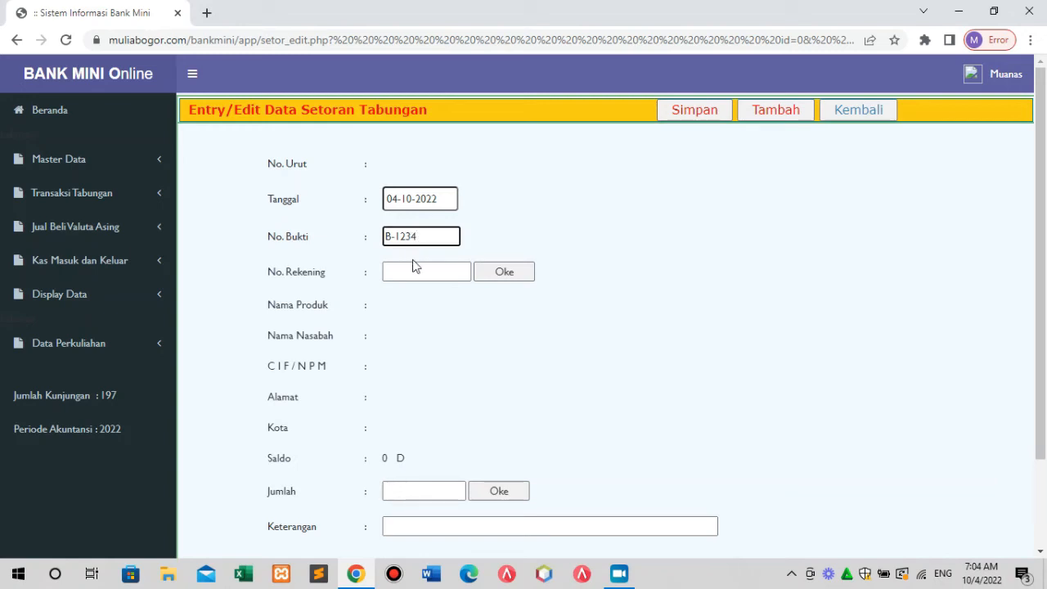
click(409, 272)
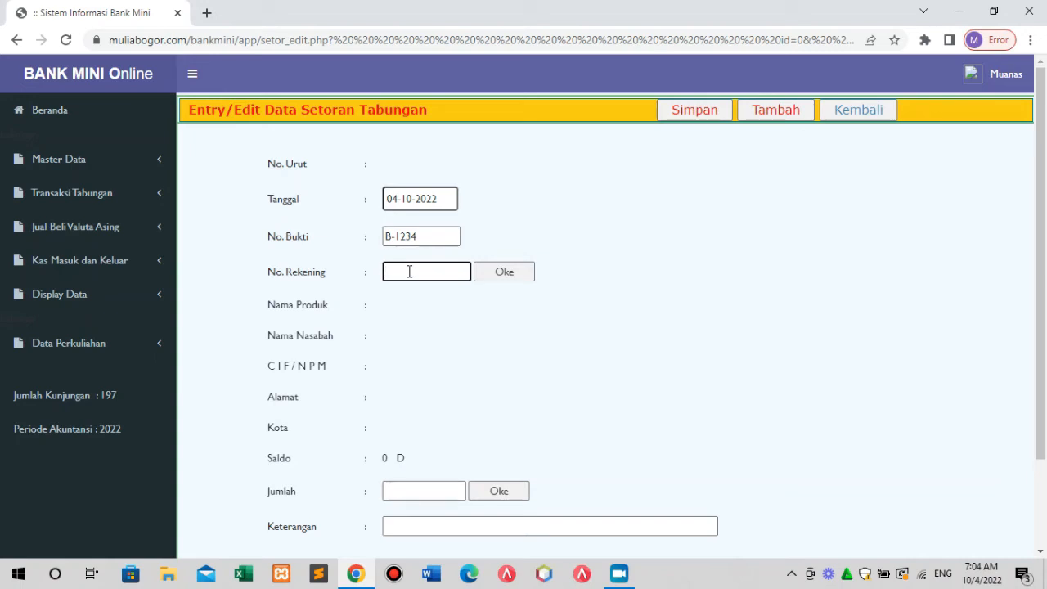
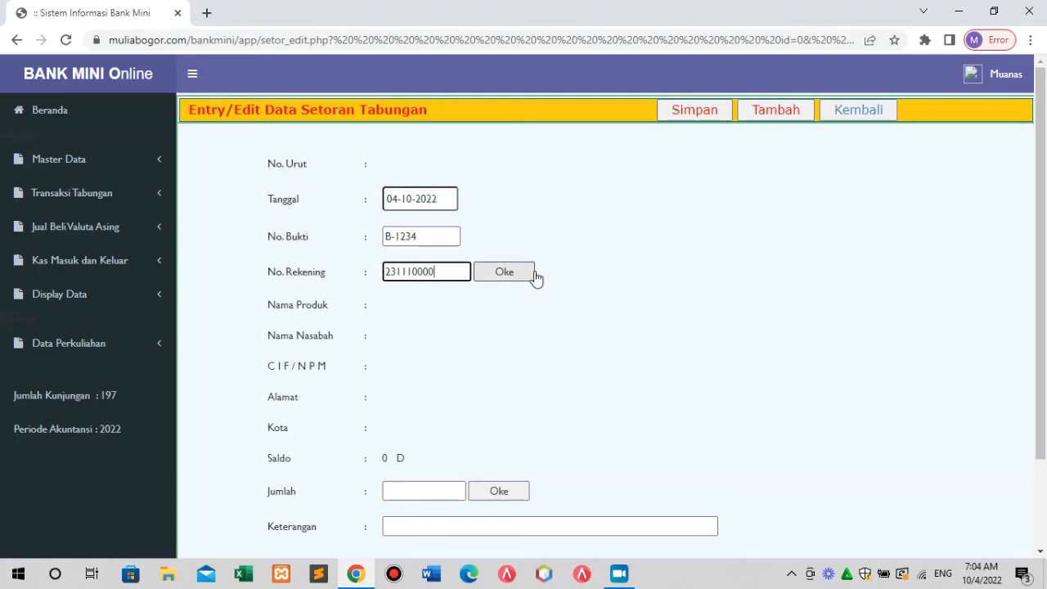
click(515, 276)
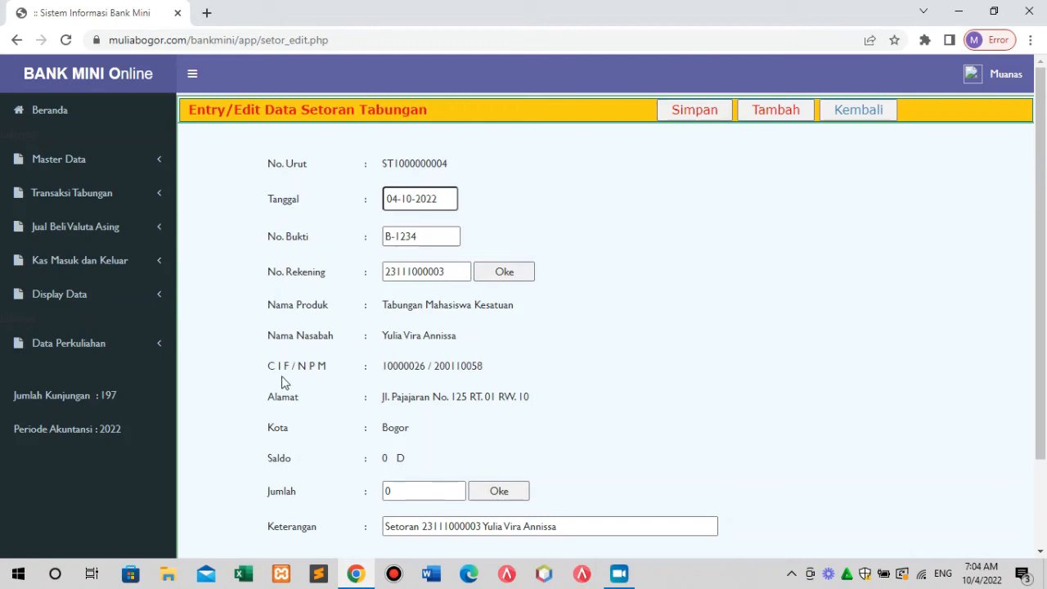
Clear the description and apply a 10.000.000 deposit amount to the balance.
drag(383, 367, 444, 368)
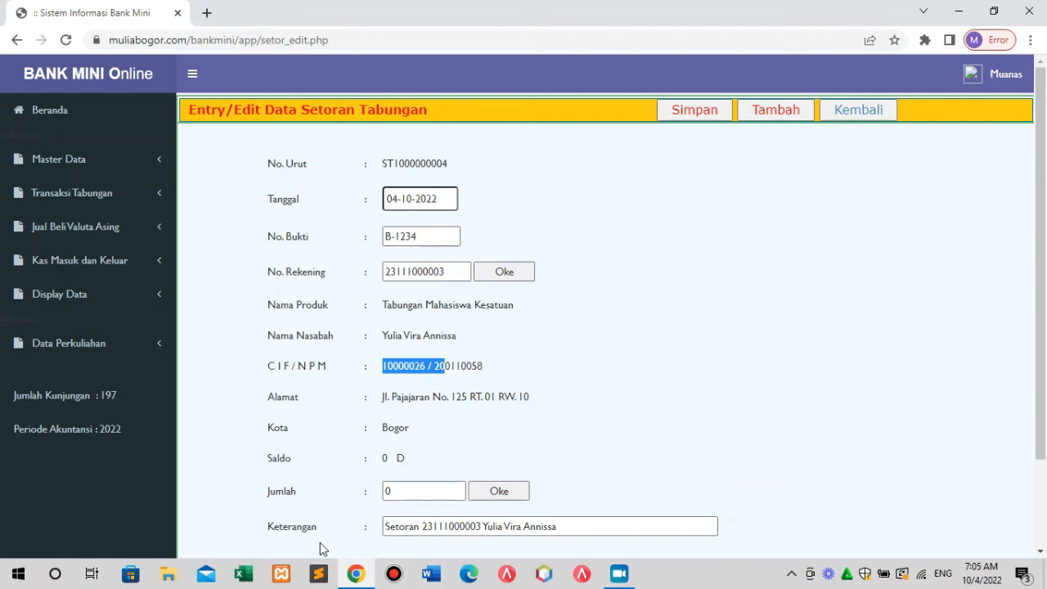
drag(565, 526, 379, 553)
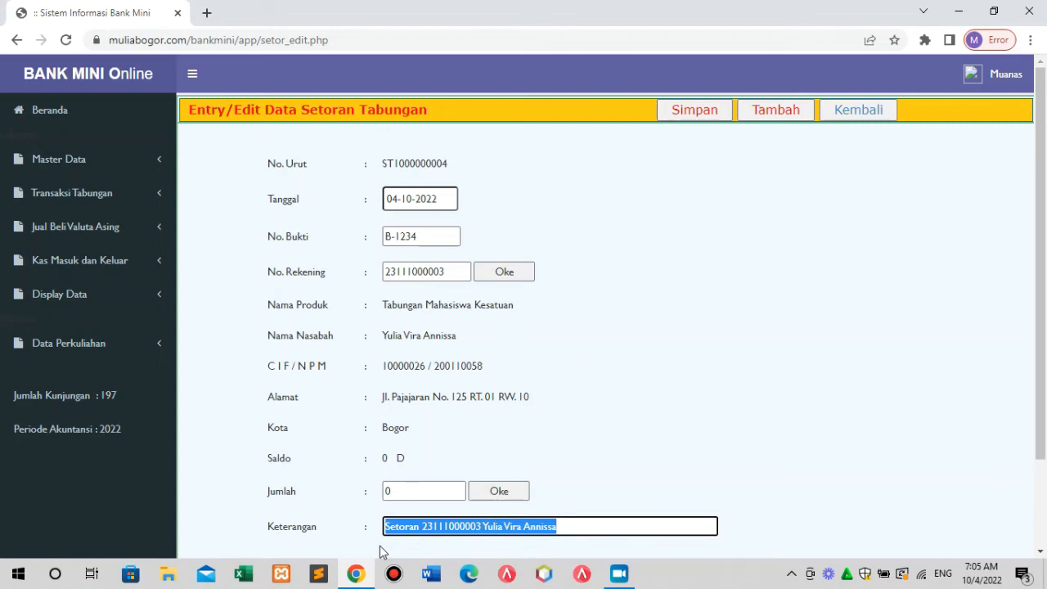
click(612, 526)
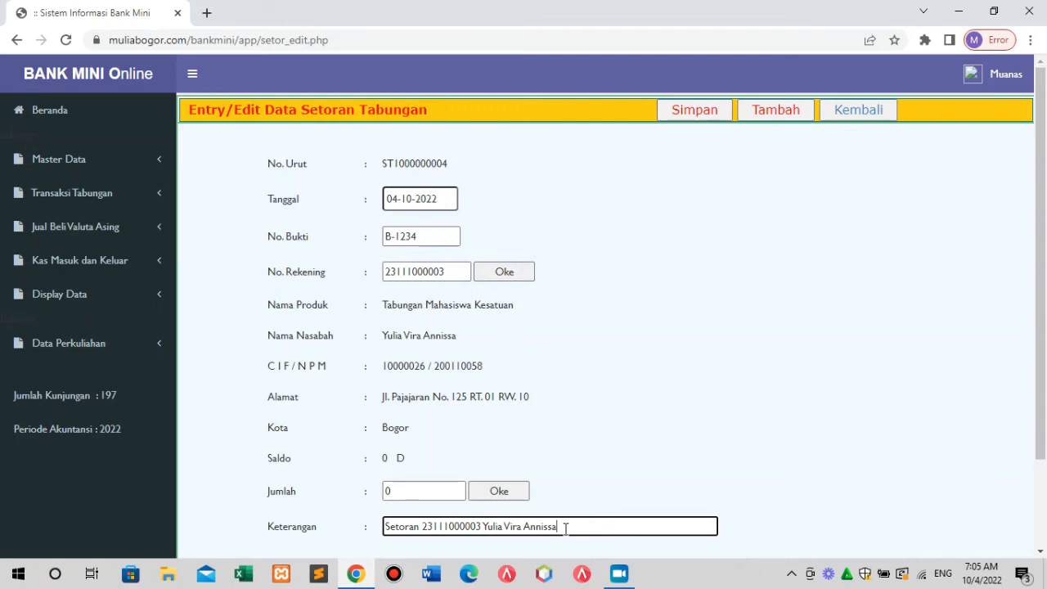
drag(565, 527, 355, 537)
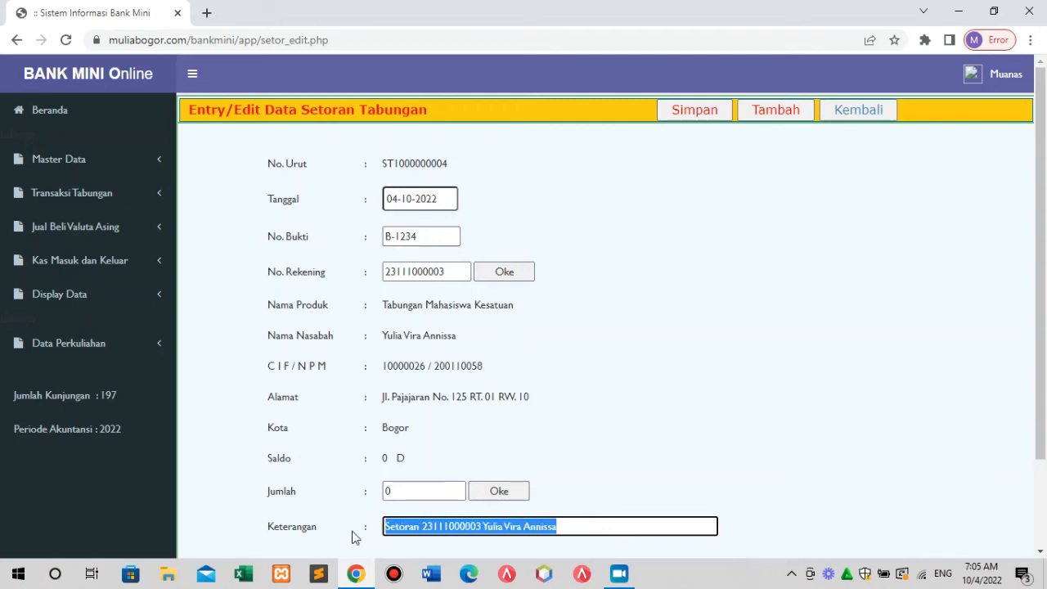
key(BackSpace)
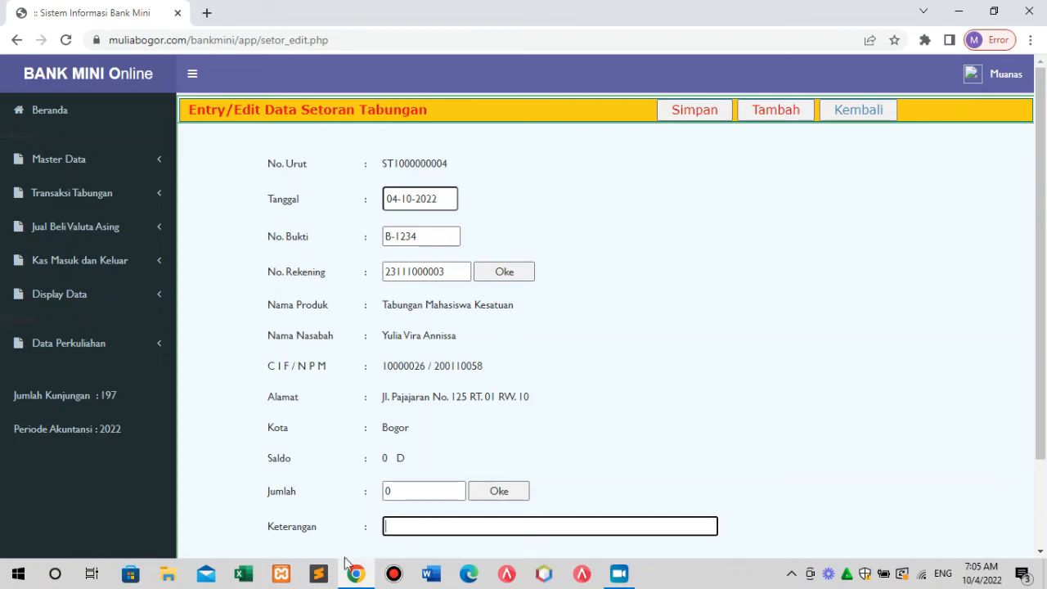
click(388, 492)
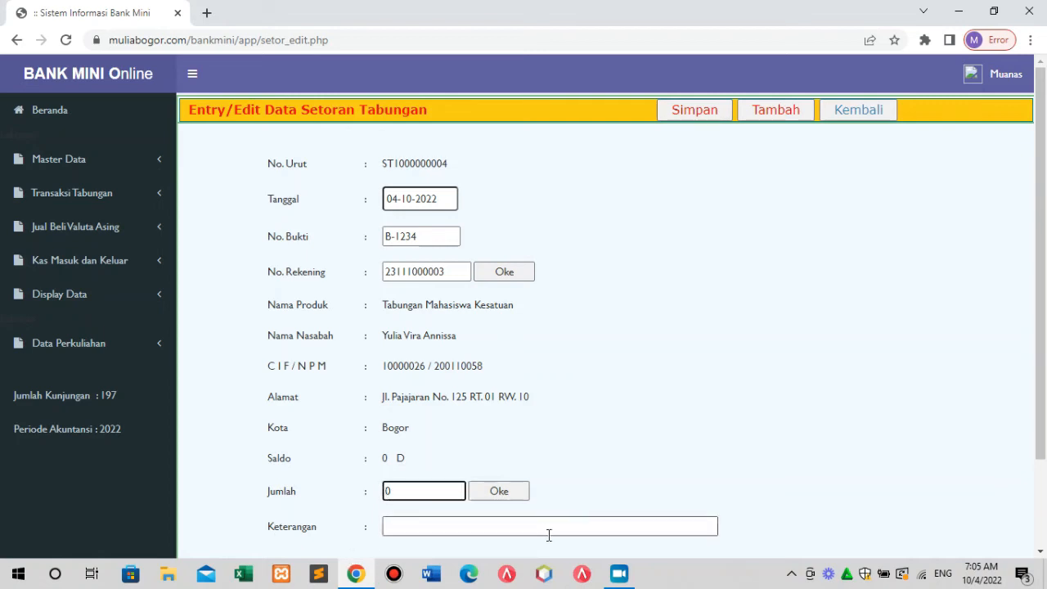
text(10.000.000)
click(519, 496)
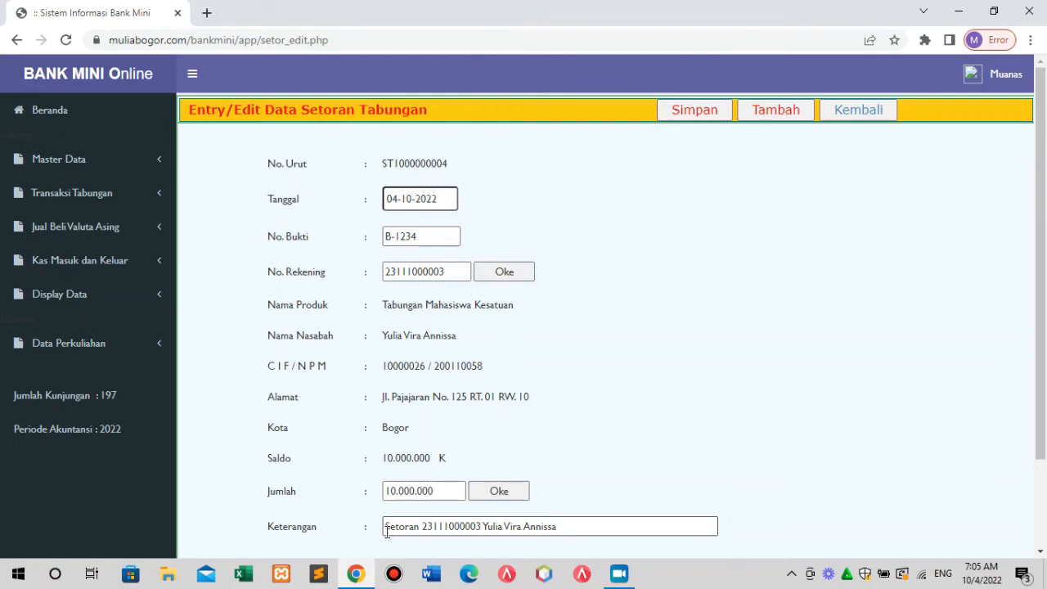
Enter placeholder description text and save, then restore the standard description and save.
drag(573, 530, 369, 541)
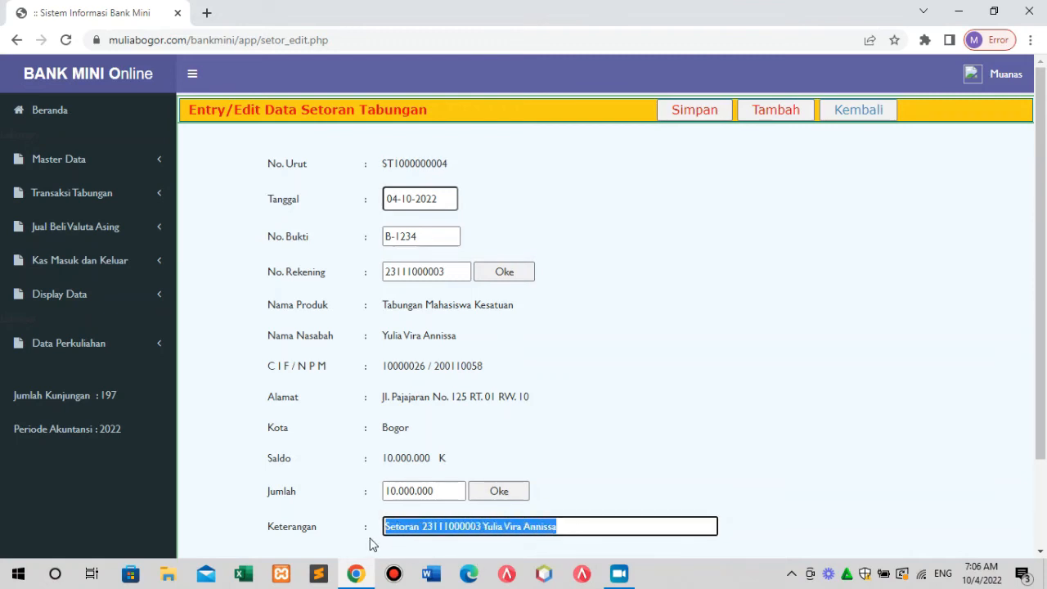
key(BackSpace)
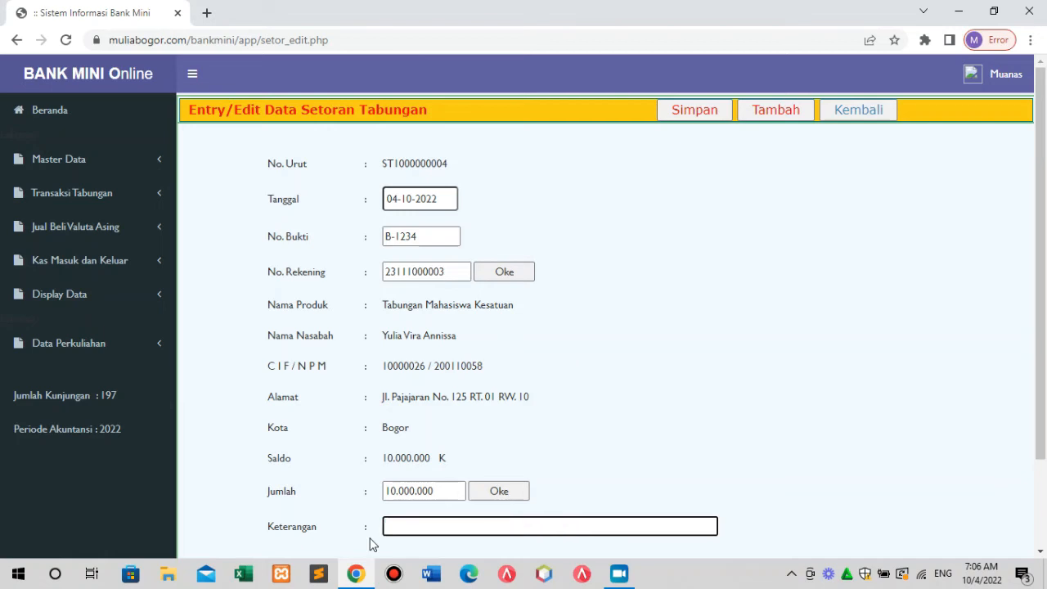
text(aaaa)
click(693, 116)
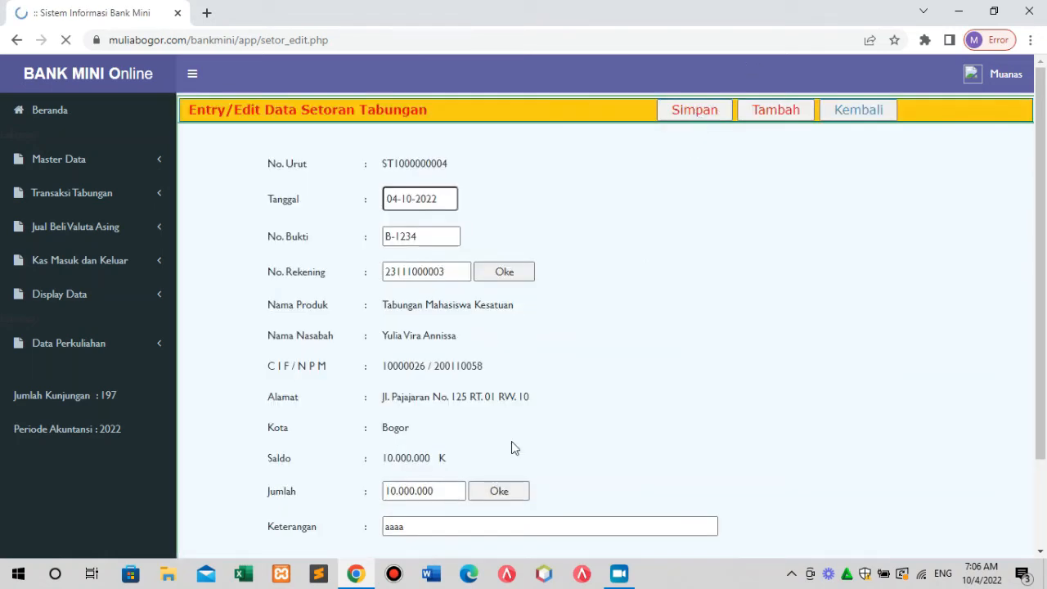
click(416, 533)
key(BackSpace)
key(BackSpace)
key(BackSpace)
key(BackSpace)
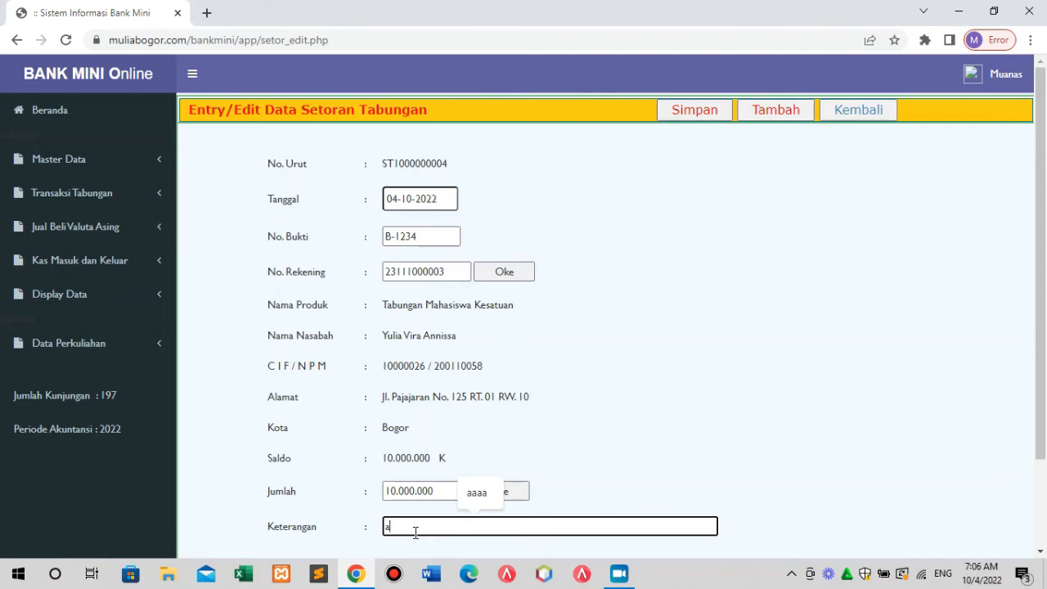
click(682, 107)
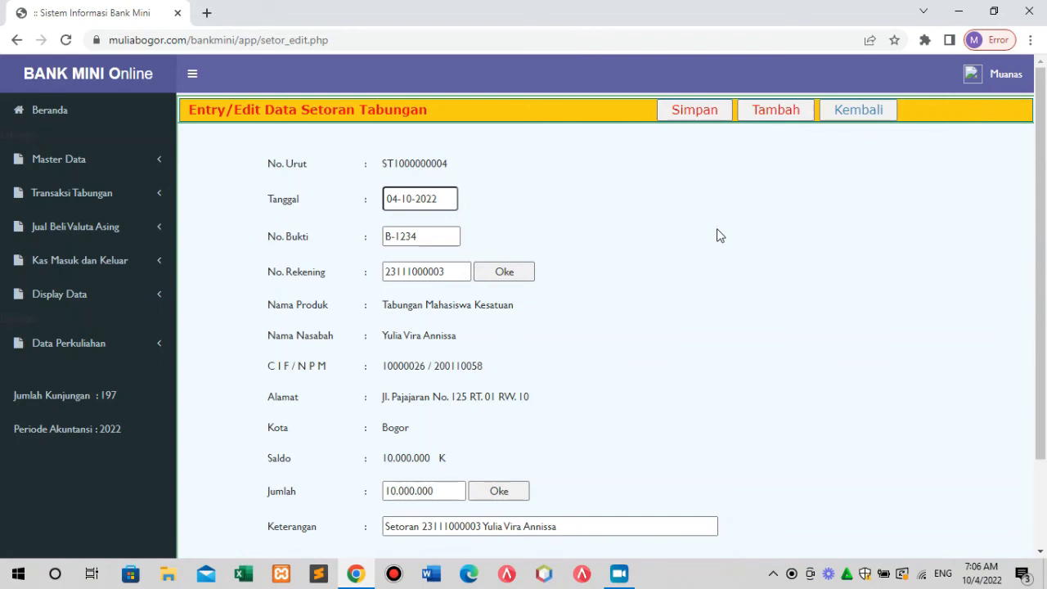
Start a new deposit with receipt B-213 and load the Tabungan Umum account holder.
click(785, 119)
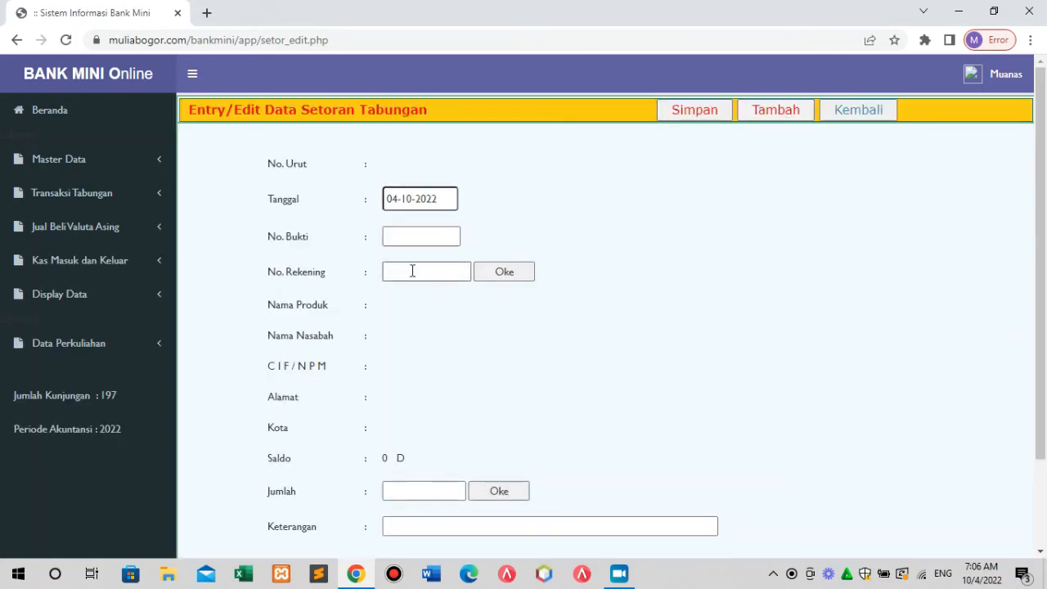
click(424, 237)
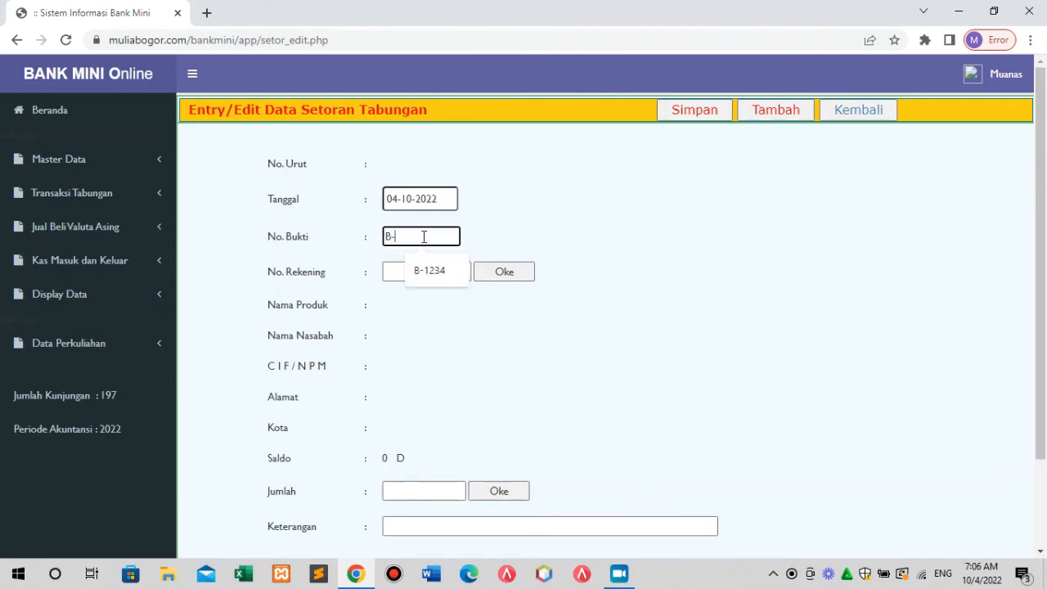
text(B-213)
click(408, 270)
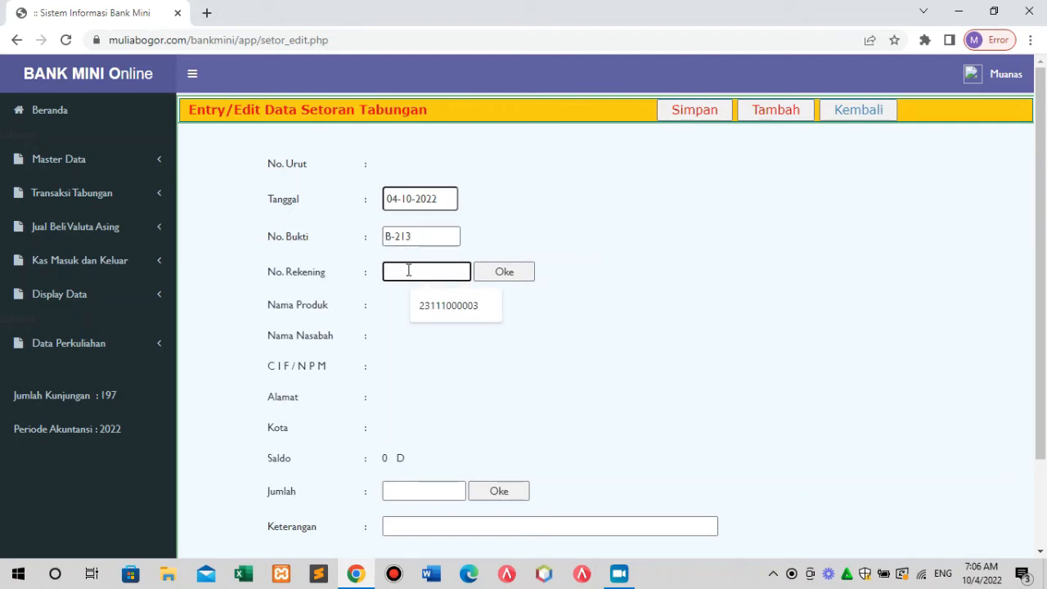
text(23131)
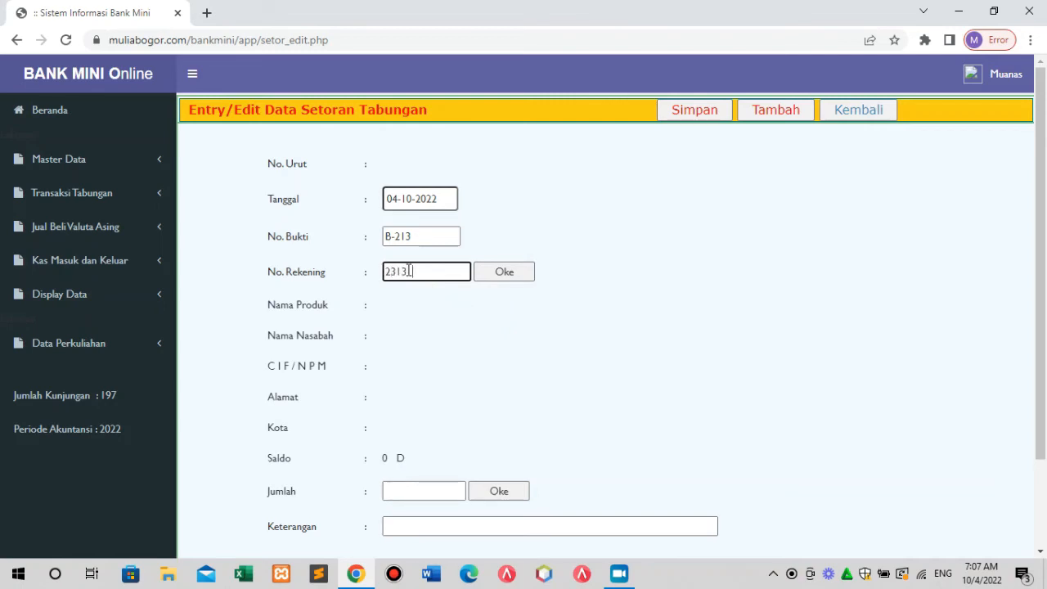
text(000001)
click(520, 282)
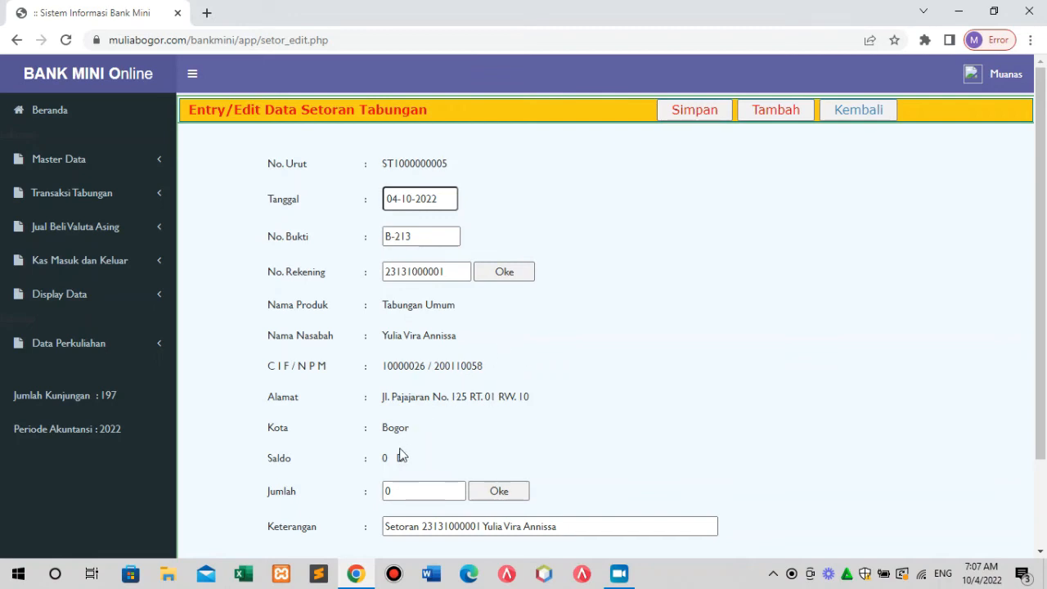
Enter a 5.000.000 amount, save the deposit, and return to the list.
click(388, 490)
click(384, 493)
click(398, 507)
click(427, 491)
key(BackSpace)
text(5.000.0)
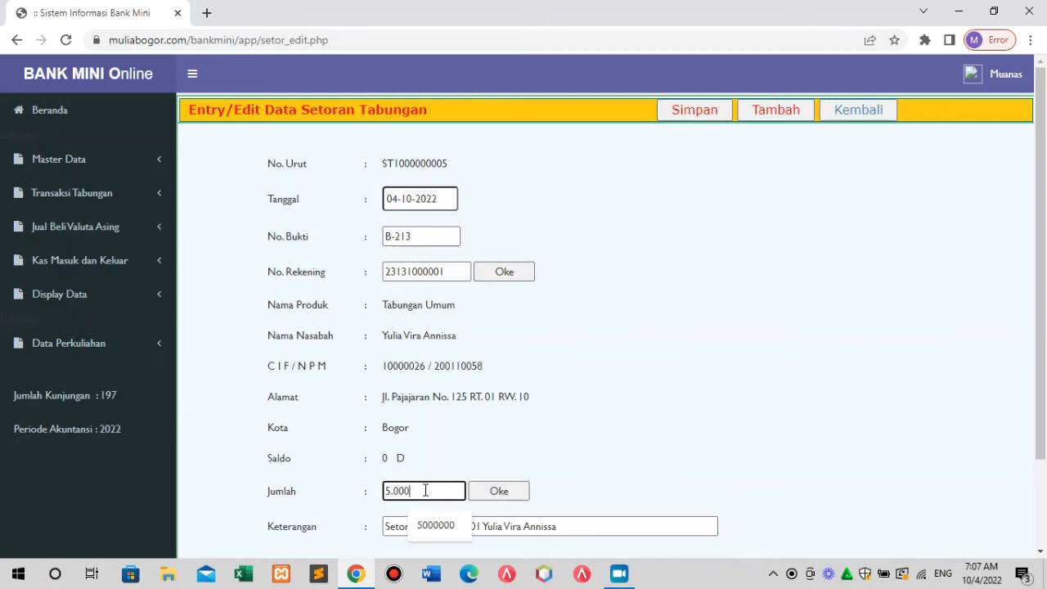
text(00)
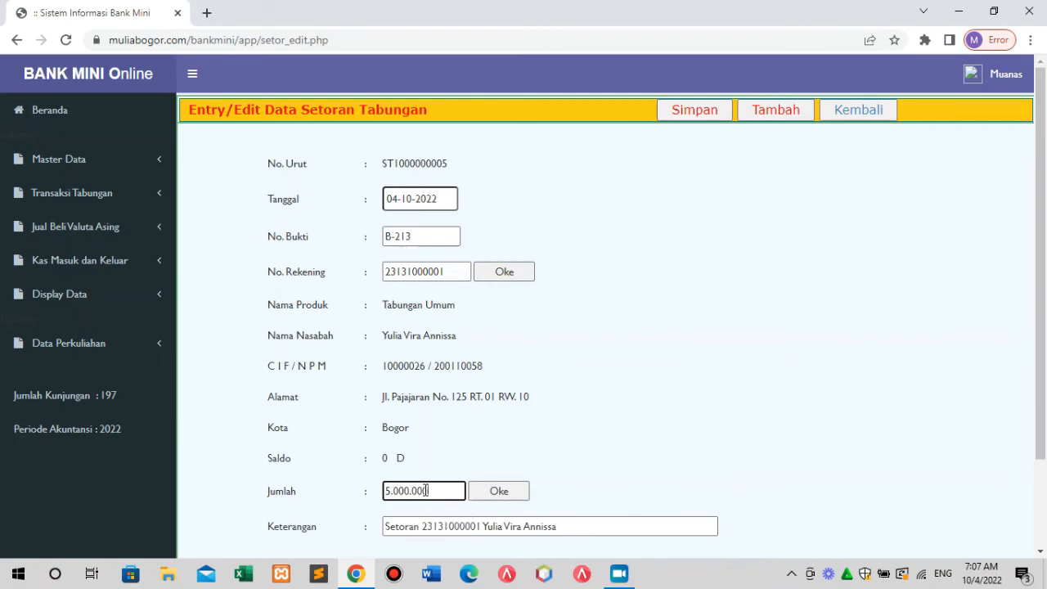
click(514, 496)
click(685, 119)
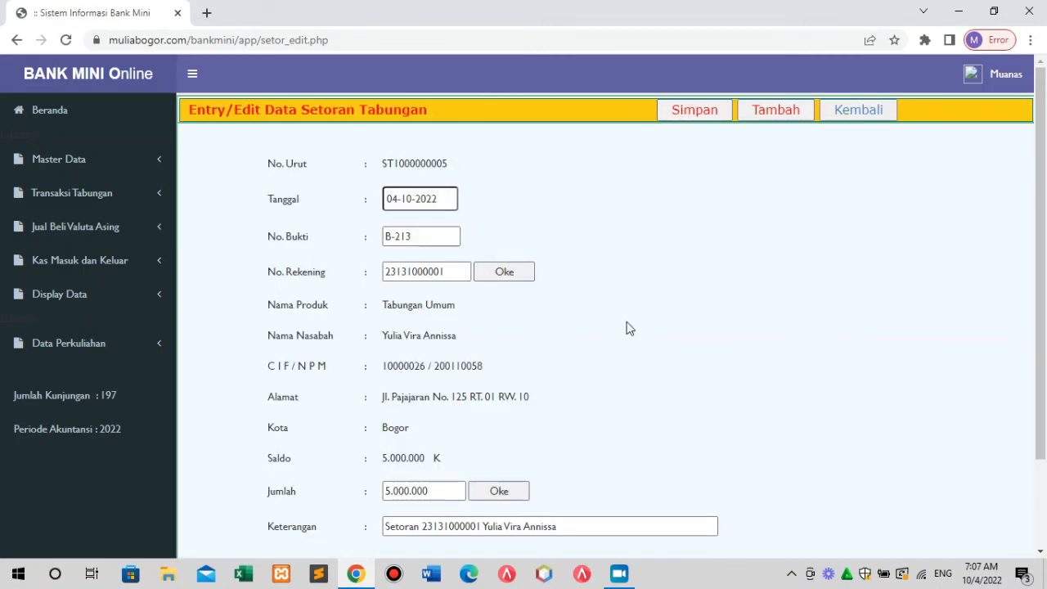
click(871, 119)
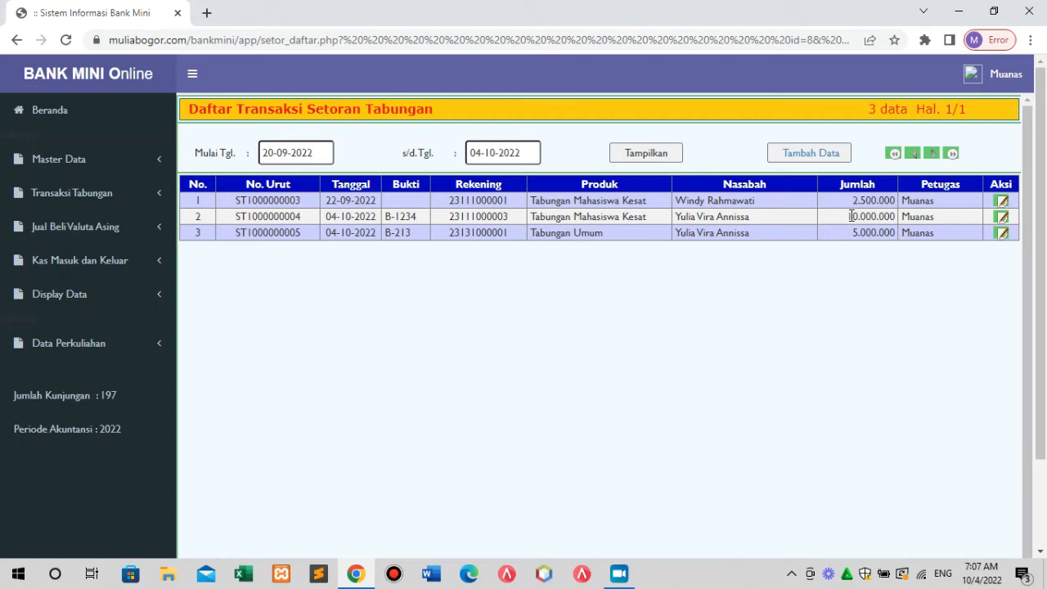
Check the 10.000.000 and 5.000.000 deposits, then open Penarikan Tunai withdrawals.
drag(849, 216, 910, 219)
drag(852, 232, 890, 232)
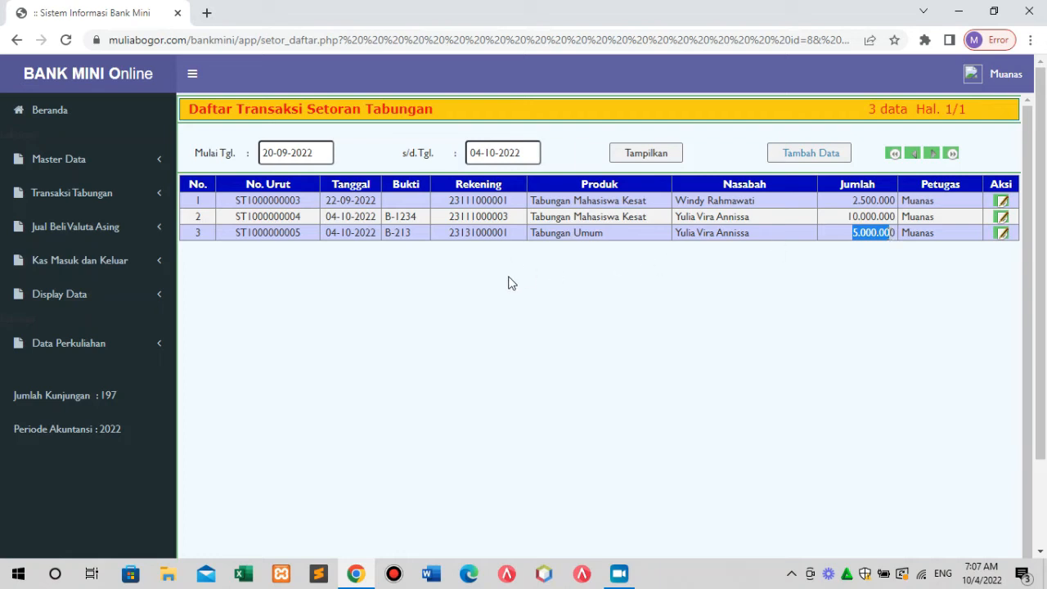
click(94, 201)
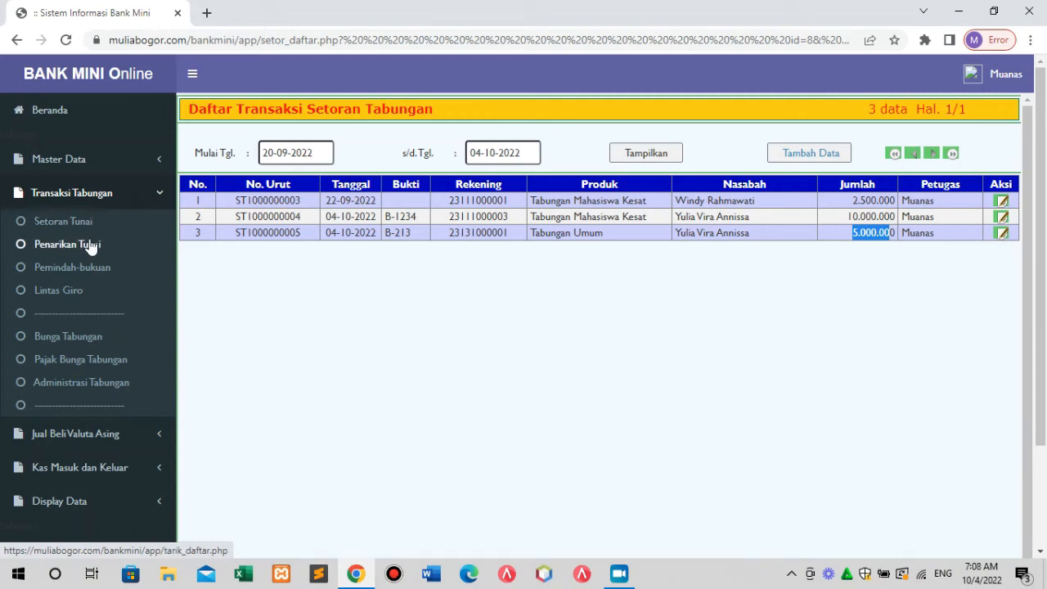
click(91, 244)
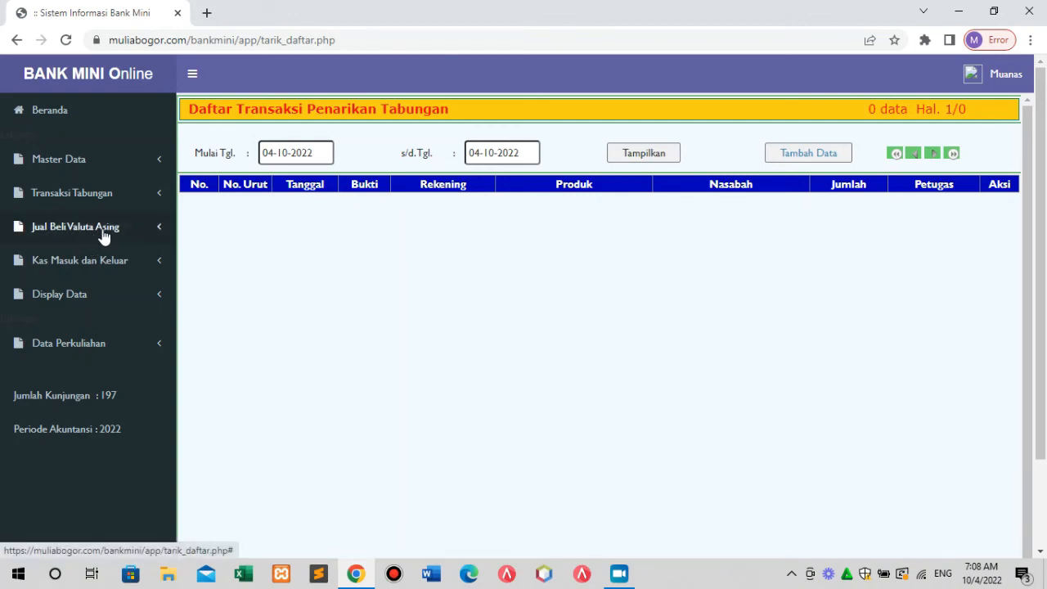
Filter withdrawals from 01-08-2022 to 28-09-2022, refreshing after each date change.
click(320, 152)
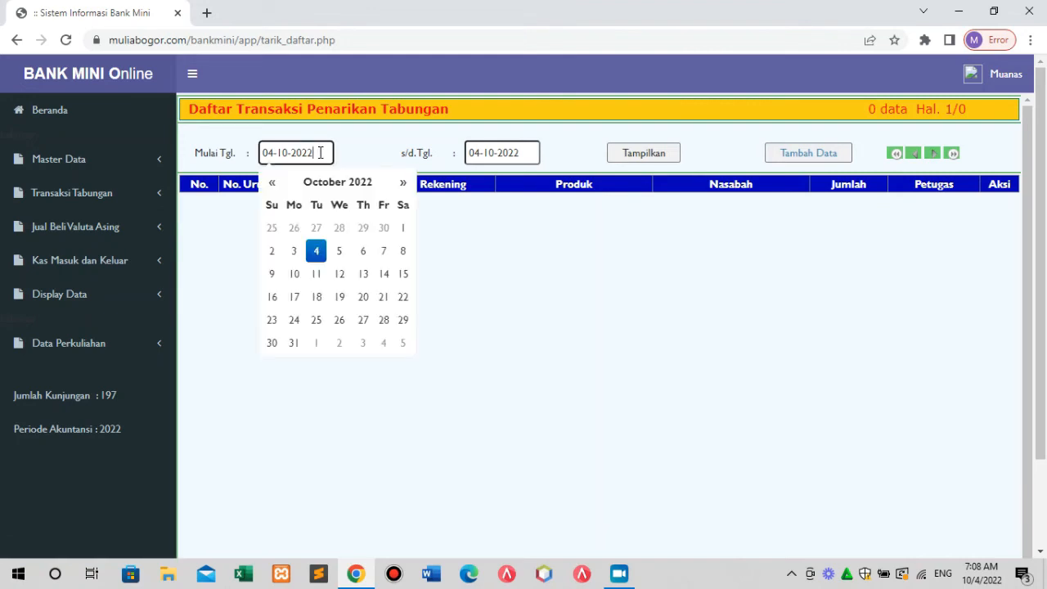
click(270, 183)
click(269, 183)
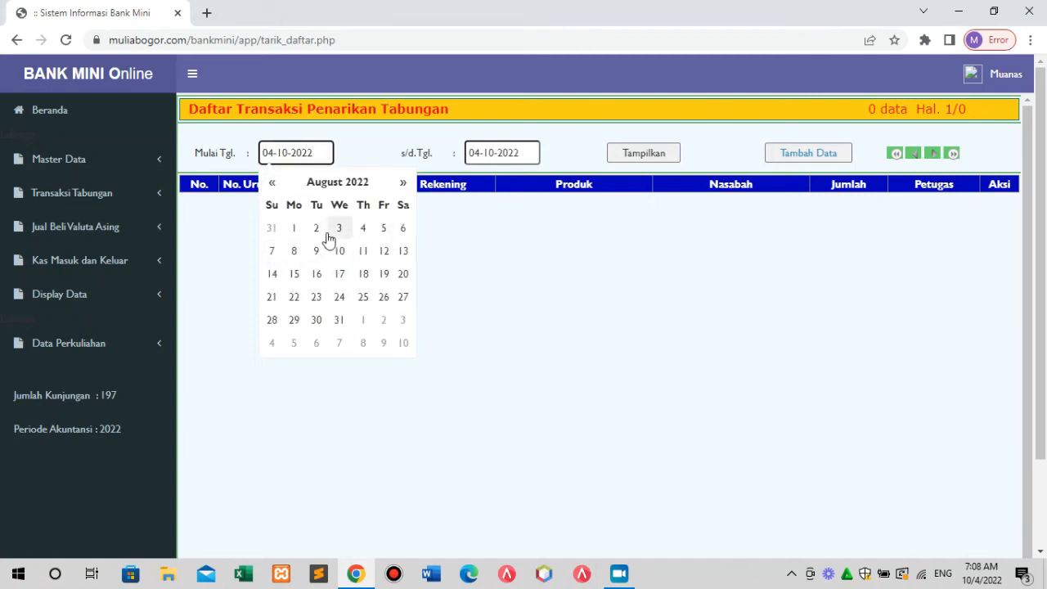
click(294, 229)
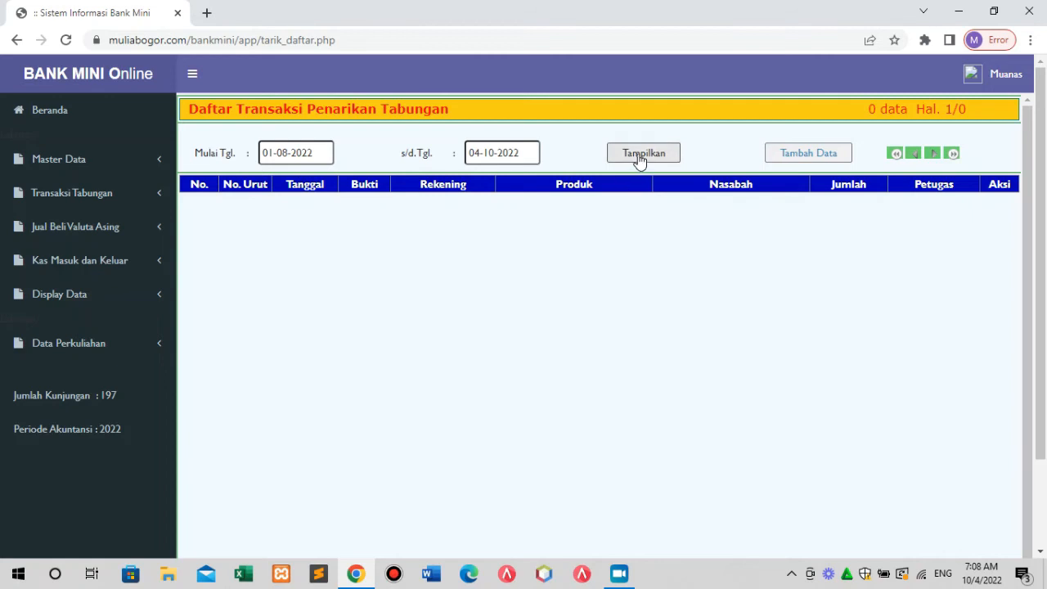
click(642, 157)
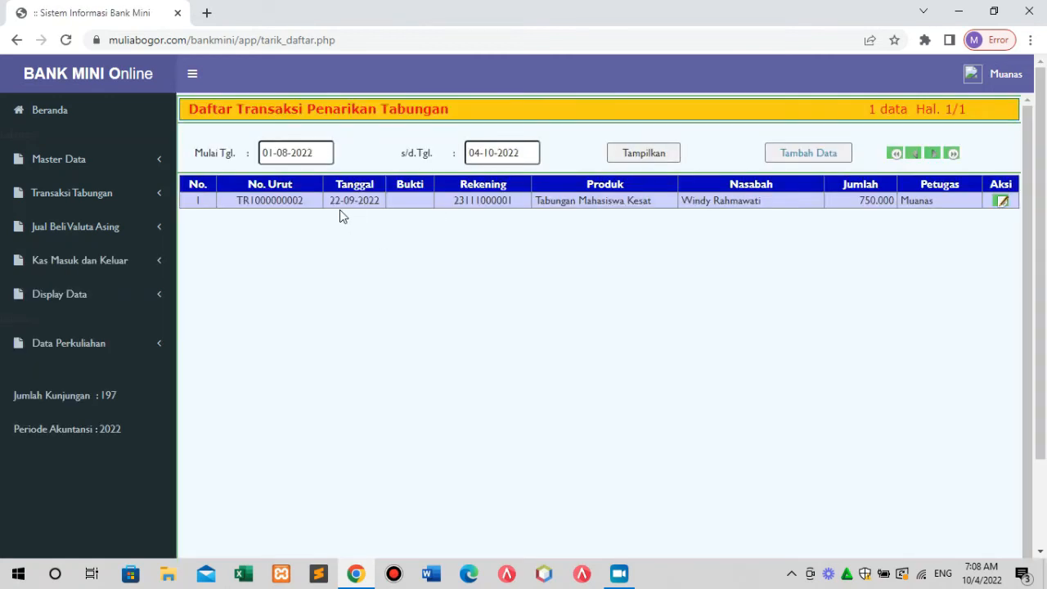
click(522, 153)
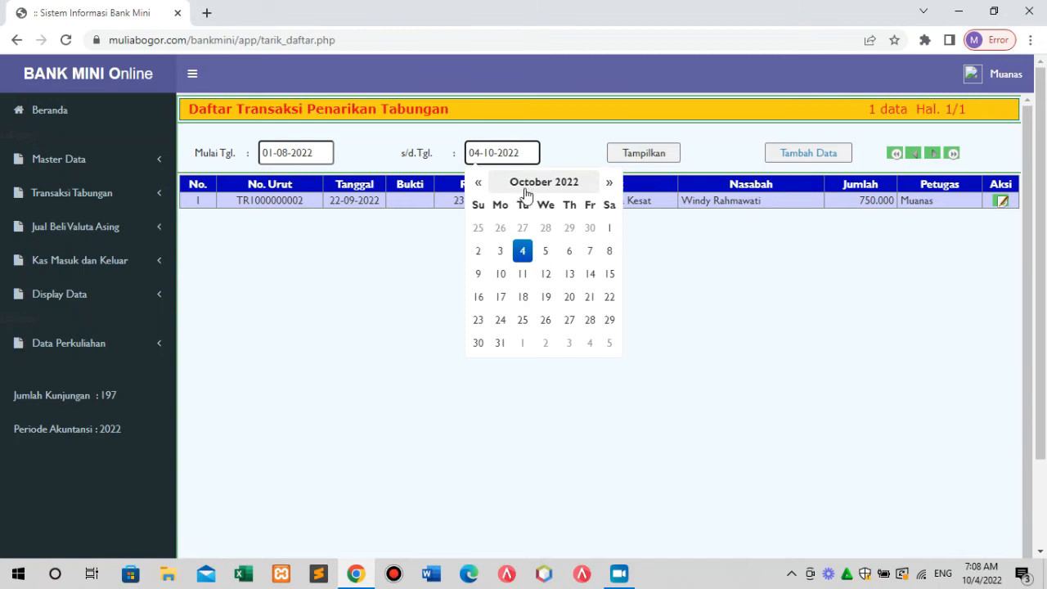
click(479, 183)
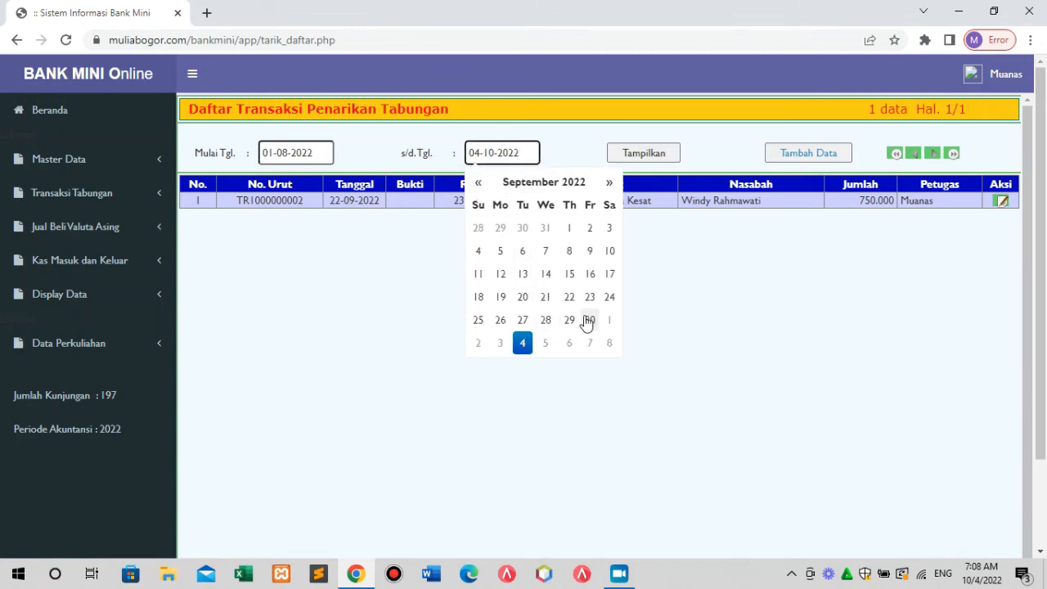
click(545, 322)
click(664, 159)
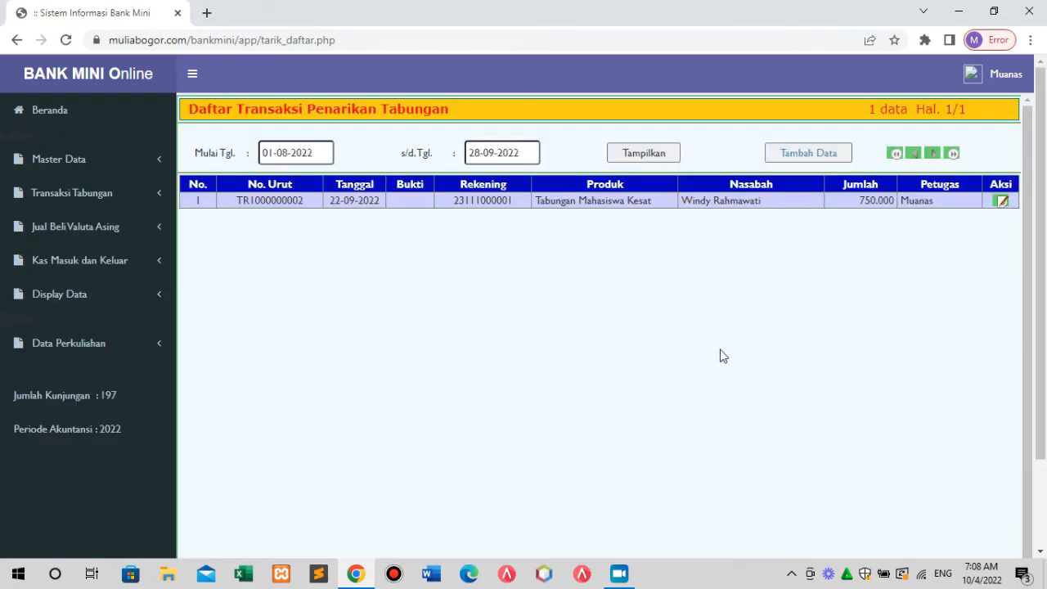
Start a withdrawal with receipt B-111 and load the suggested savings account's details.
click(821, 156)
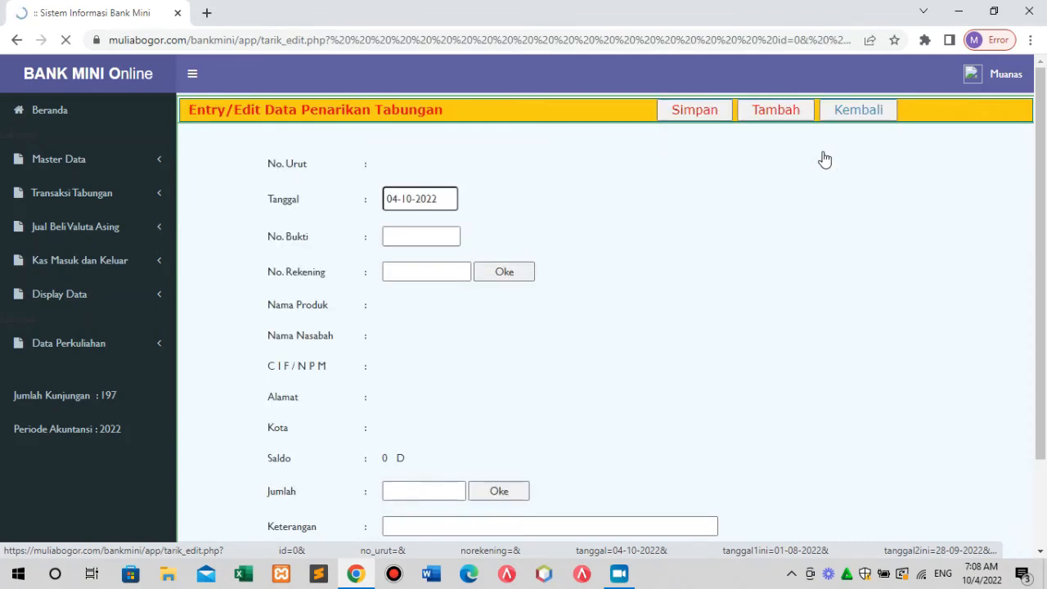
click(417, 235)
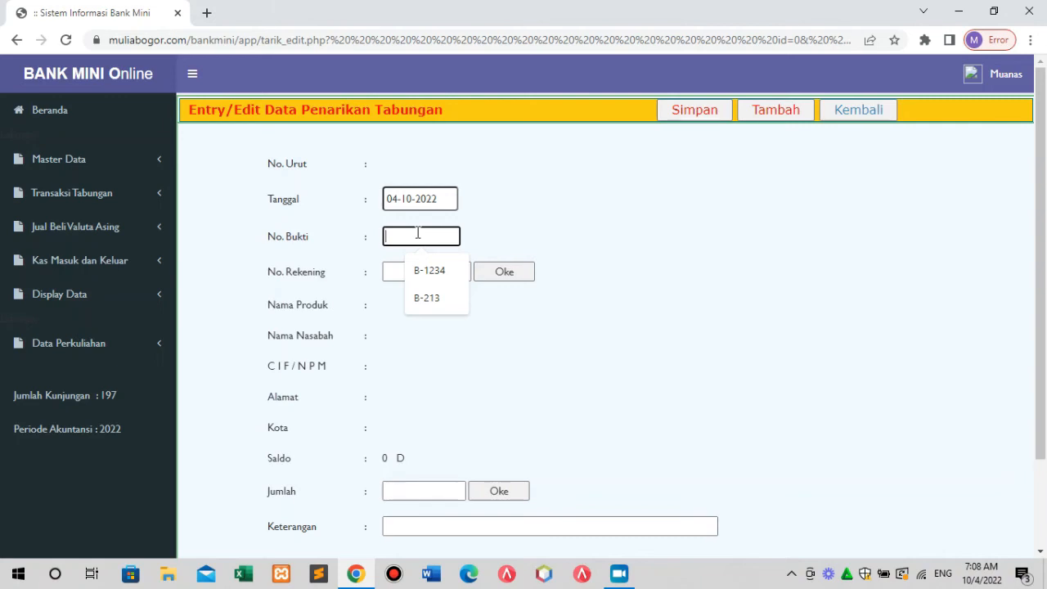
text(B-111)
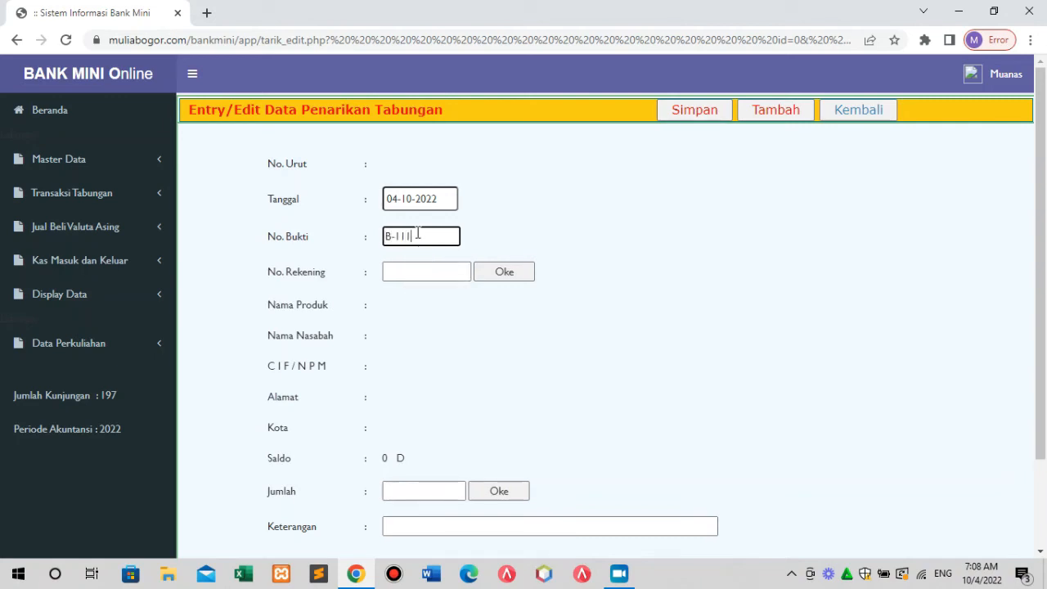
click(416, 271)
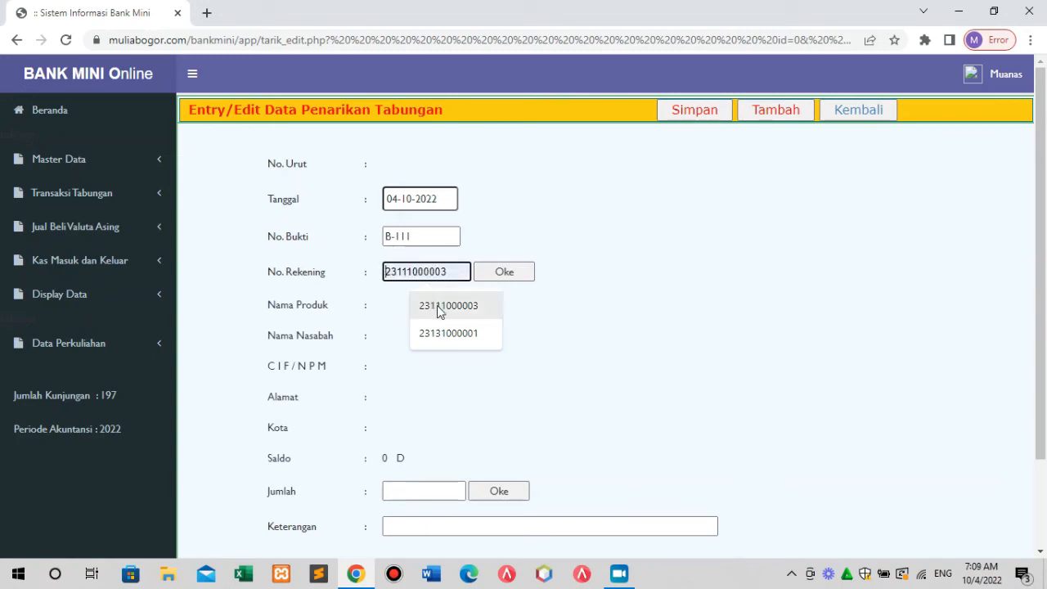
click(437, 306)
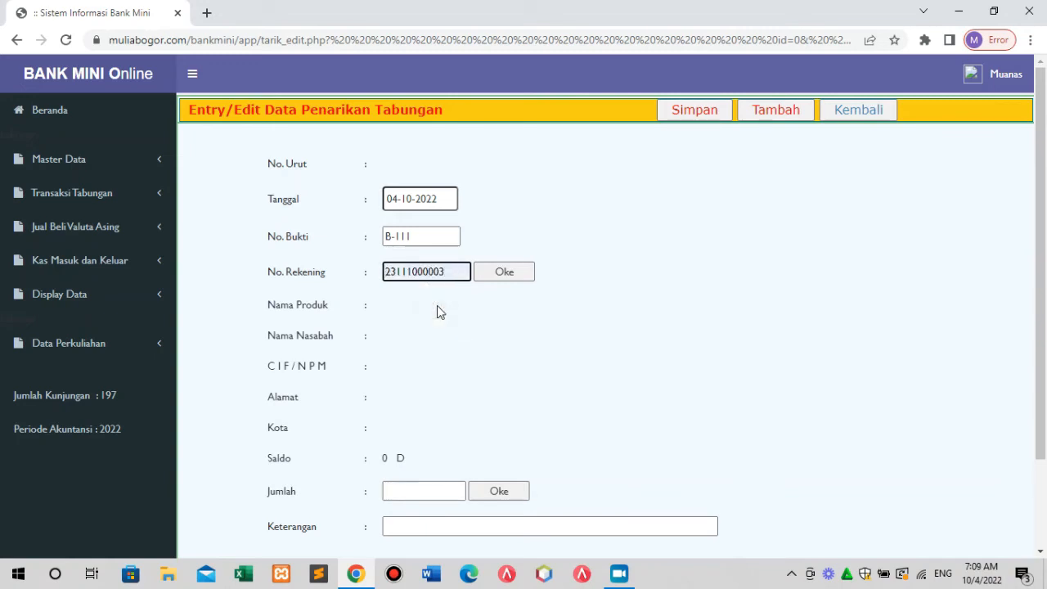
click(505, 274)
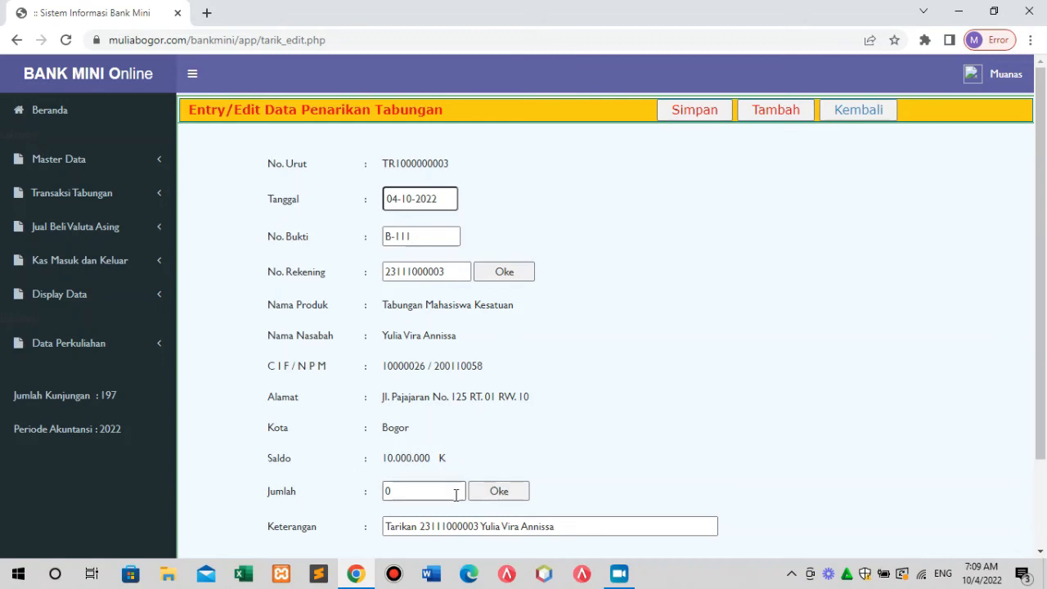
Save a 250.000 withdrawal, confirm the 9.750.000 balance, and return to the list.
click(403, 493)
text(250.000)
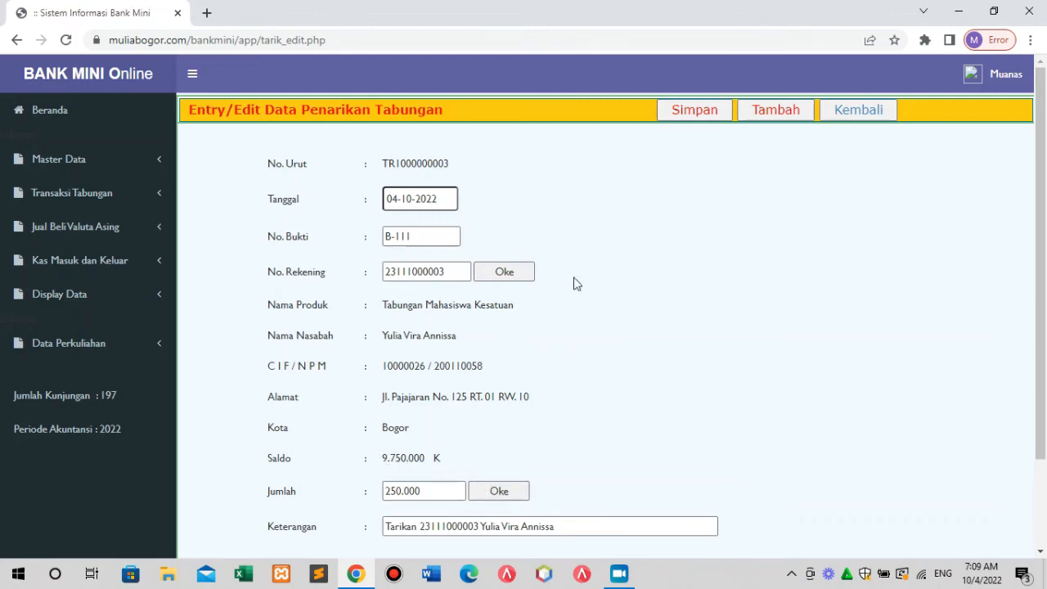
click(693, 115)
drag(384, 463, 425, 463)
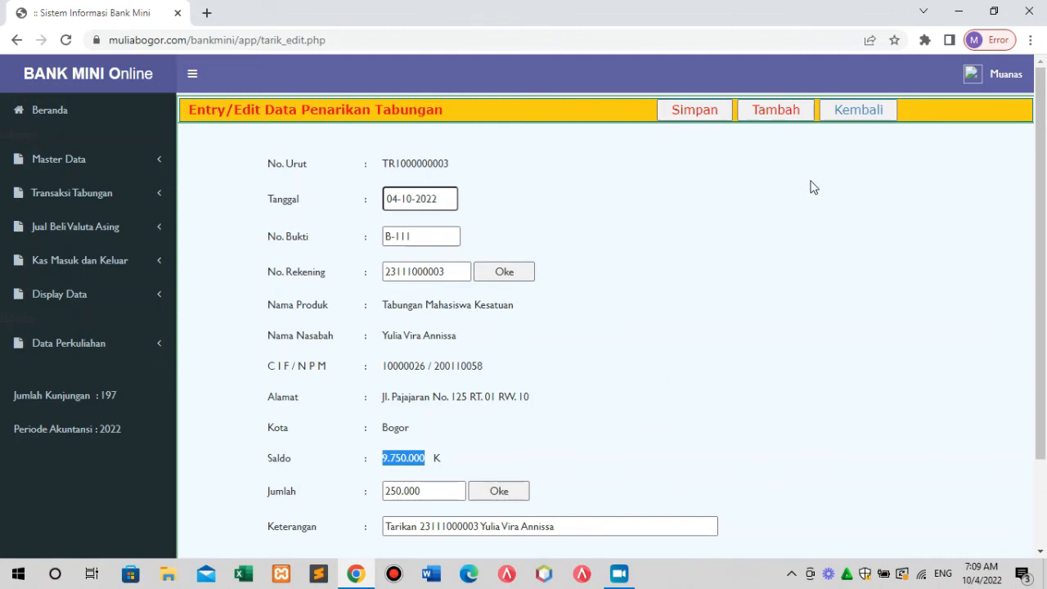
click(871, 114)
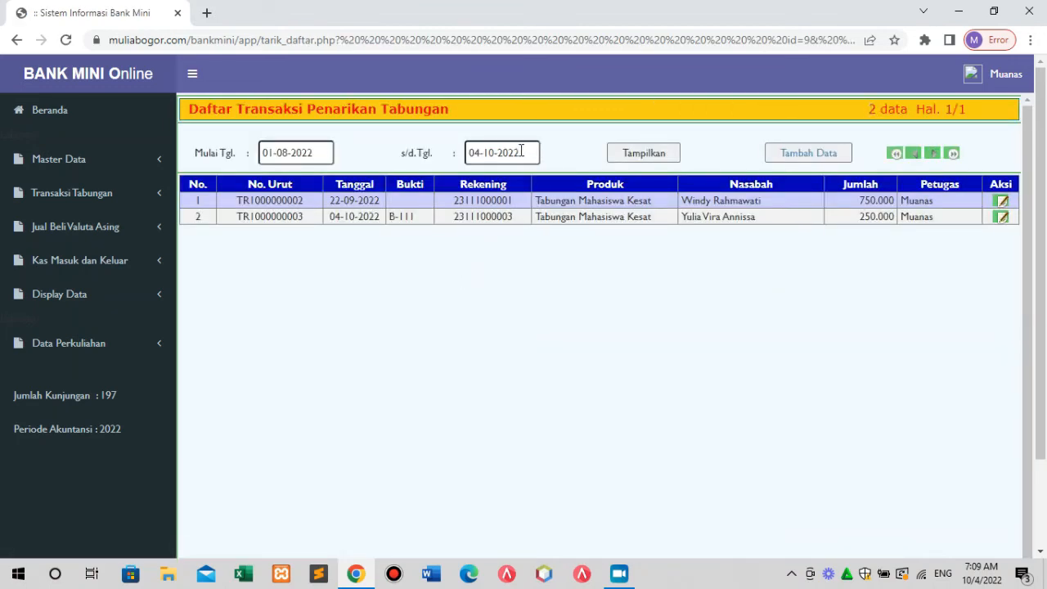
Open and close the end-date picker, keeping the 01-08-2022 to 04-10-2022 range.
drag(520, 154, 464, 162)
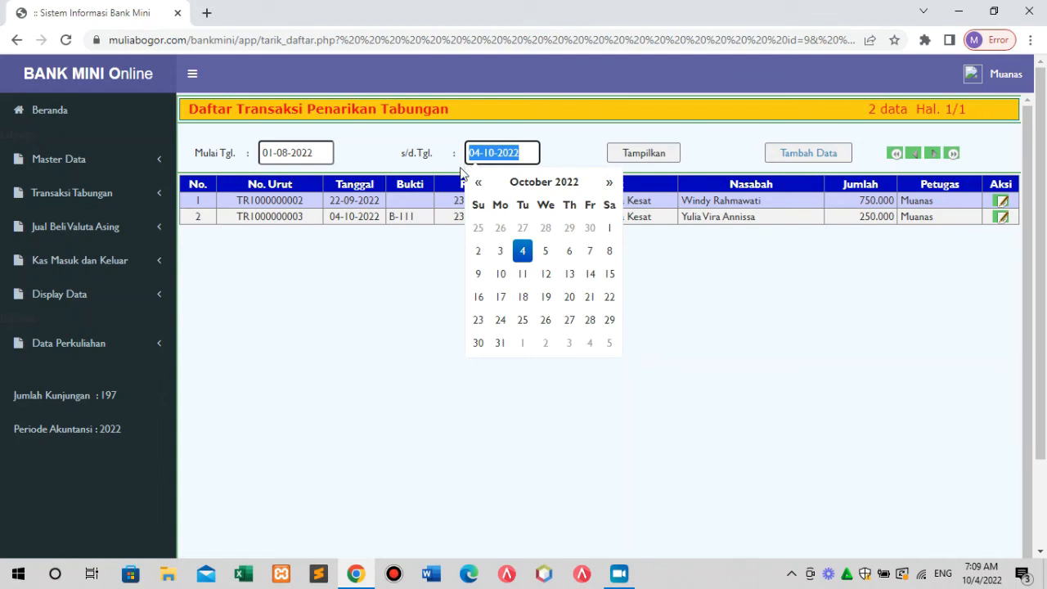
double_click(574, 141)
click(570, 145)
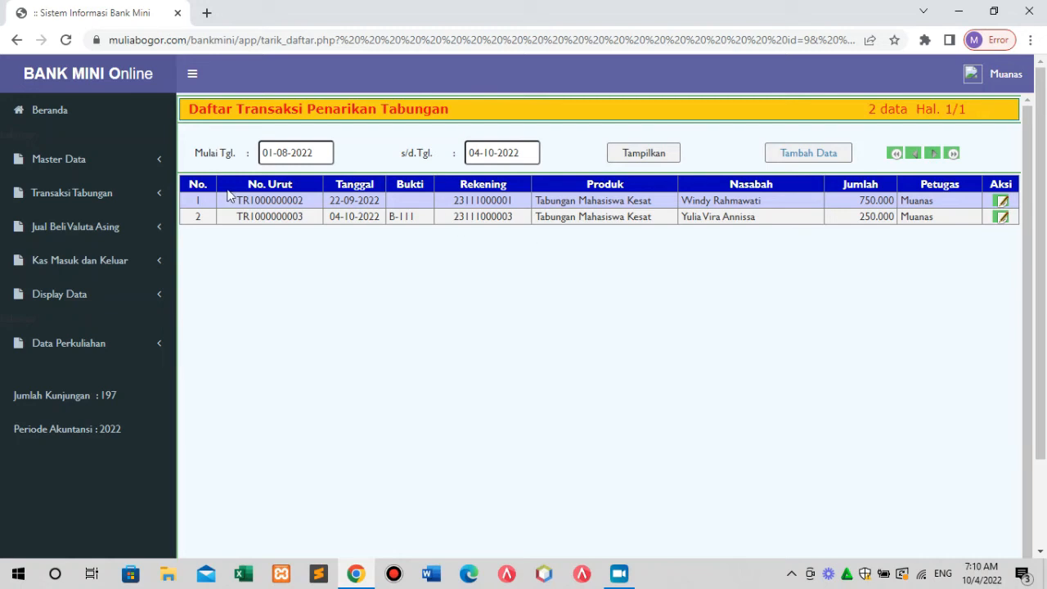
Open the Pemindah-bukuan transaction list and set its start date to 07-08-2022.
click(85, 197)
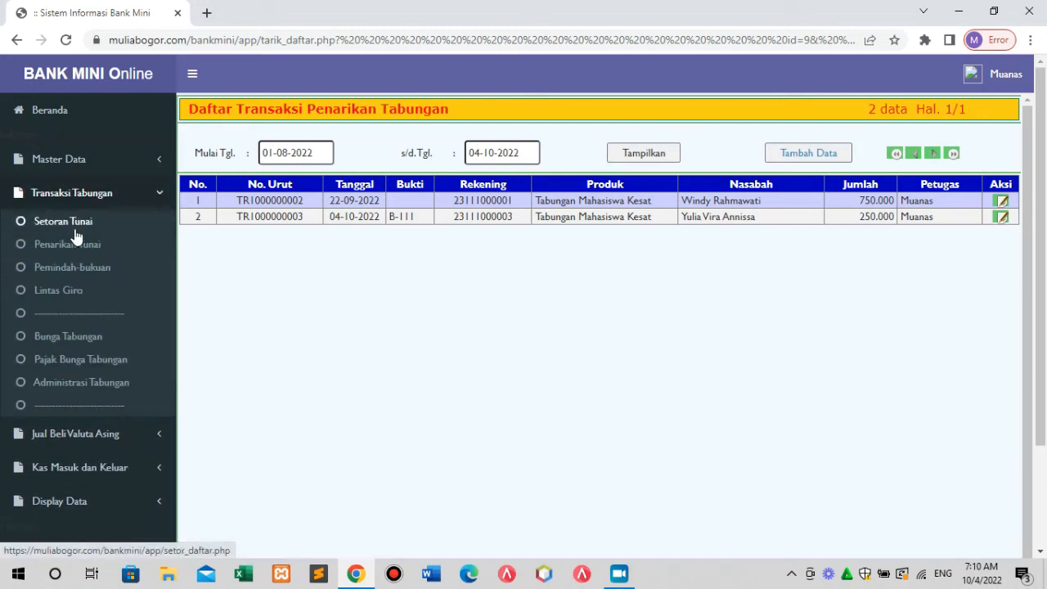
click(81, 267)
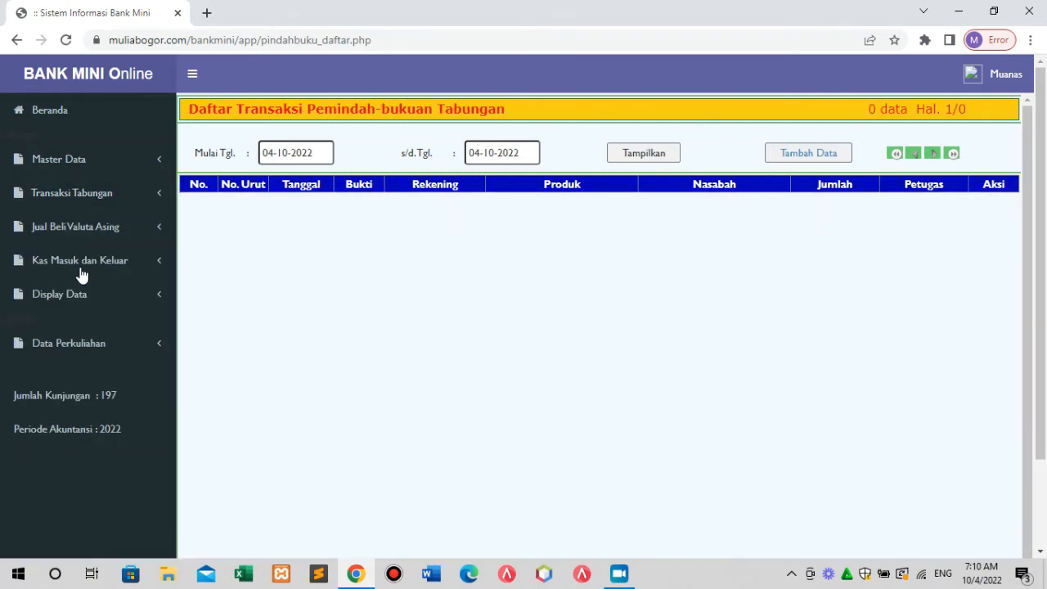
click(320, 152)
click(272, 182)
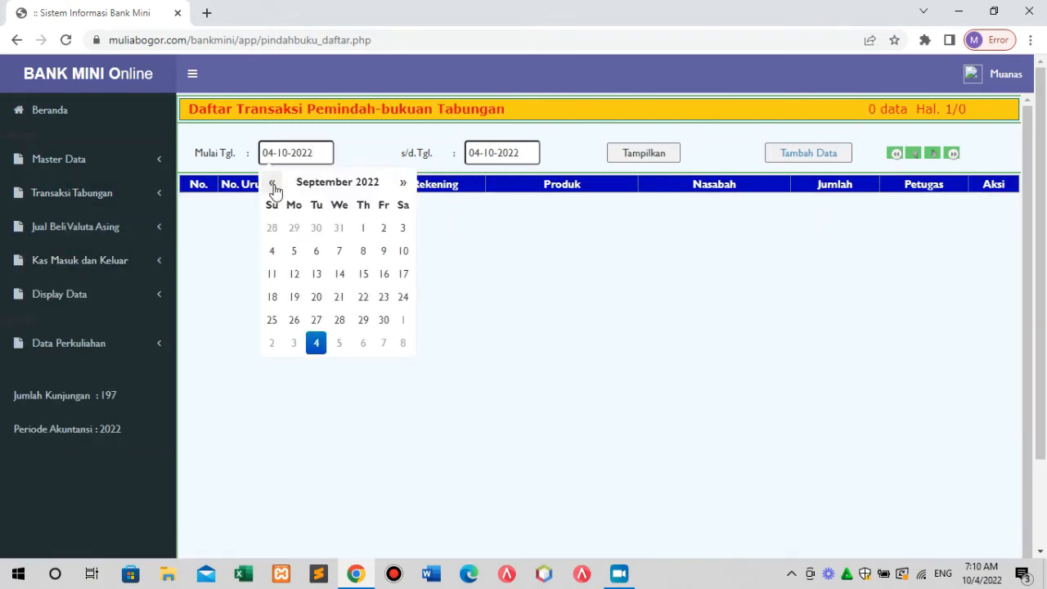
click(271, 181)
click(270, 253)
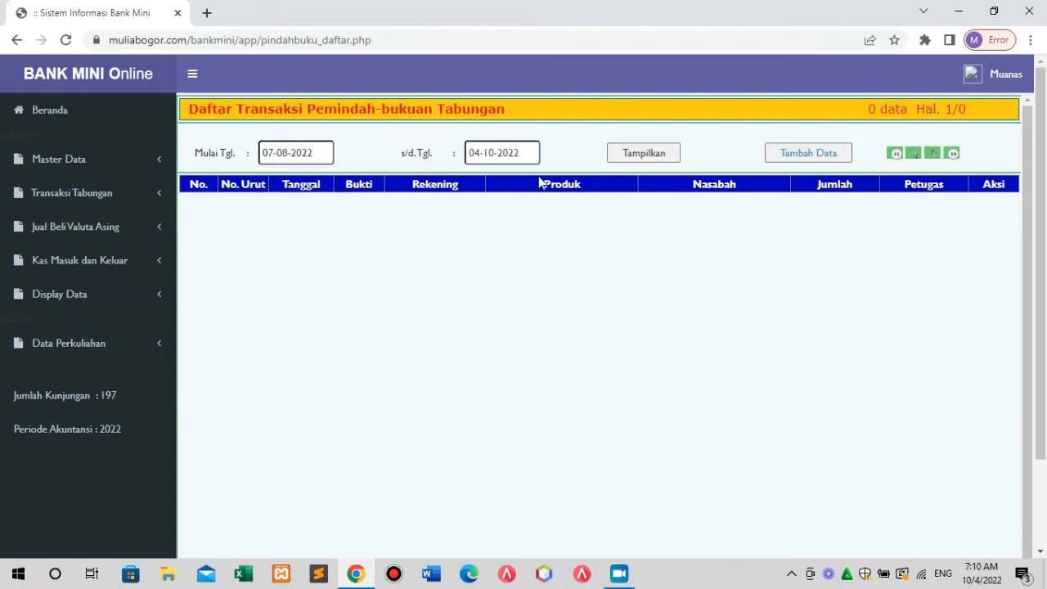
Refresh the transfer list for the new range and start a new book-transfer entry.
click(630, 157)
click(803, 154)
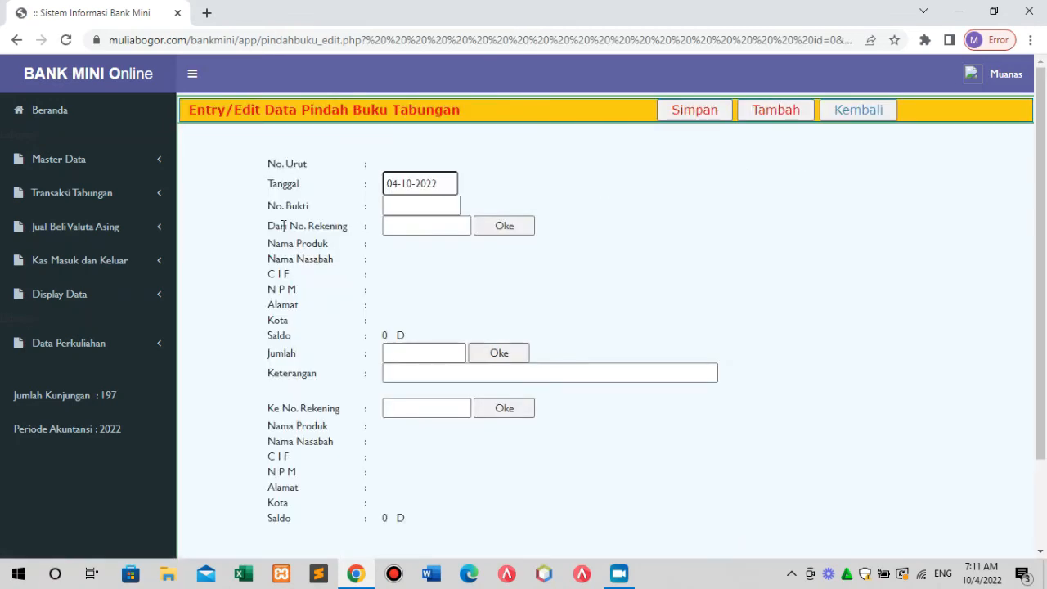
click(413, 207)
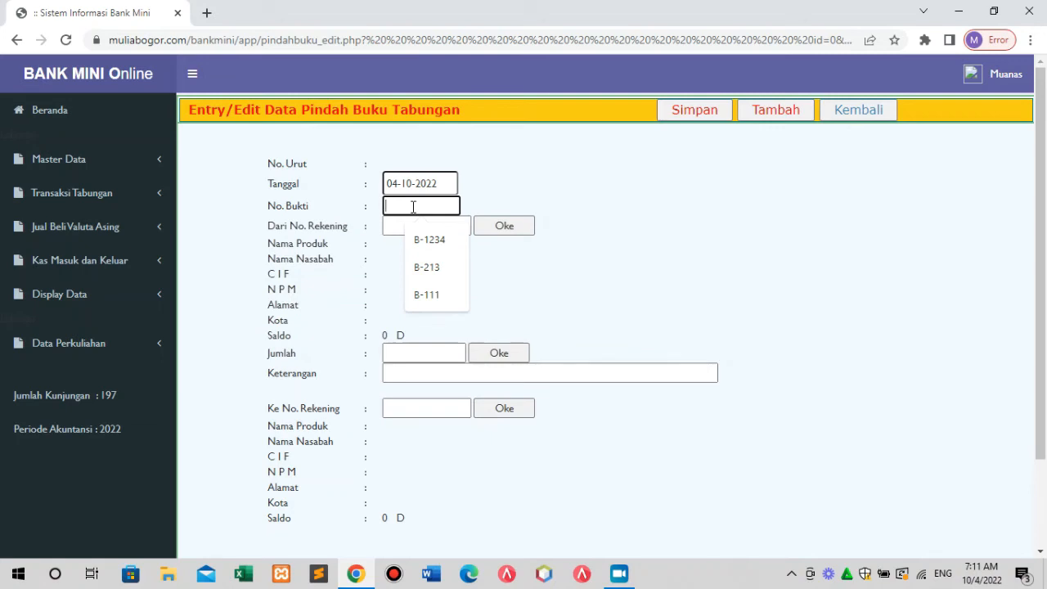
Enter voucher B-999 and look up the source account, loading its 5.000.000 balance.
text(B-999)
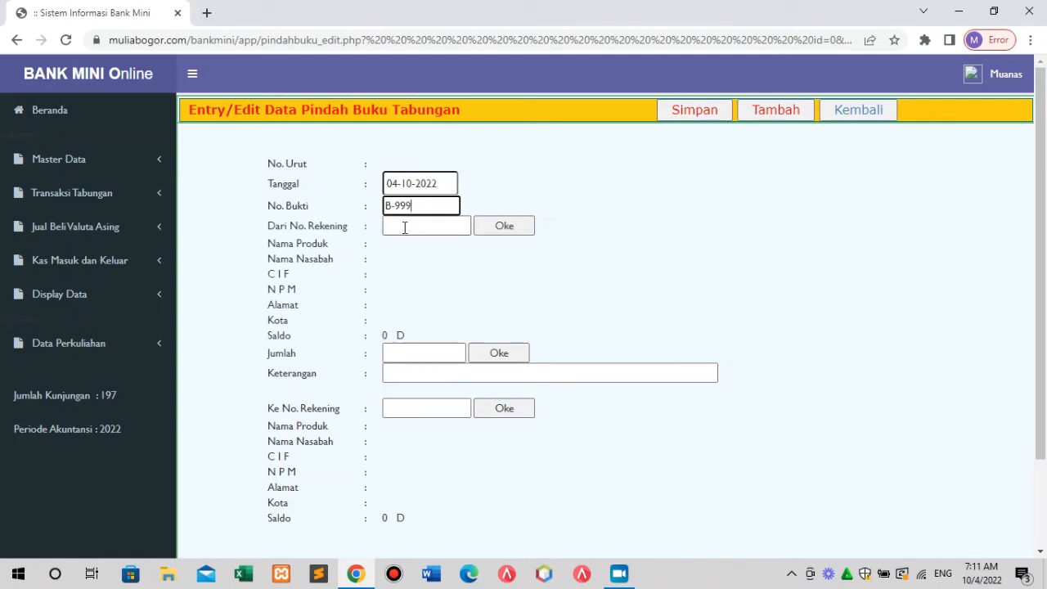
click(404, 228)
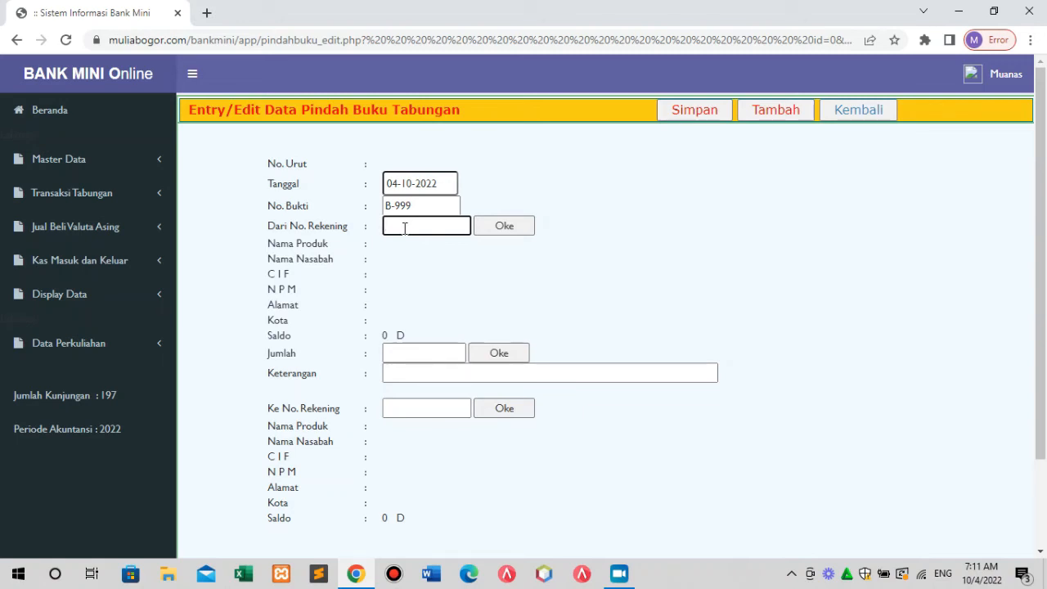
text(231.1000001)
click(516, 230)
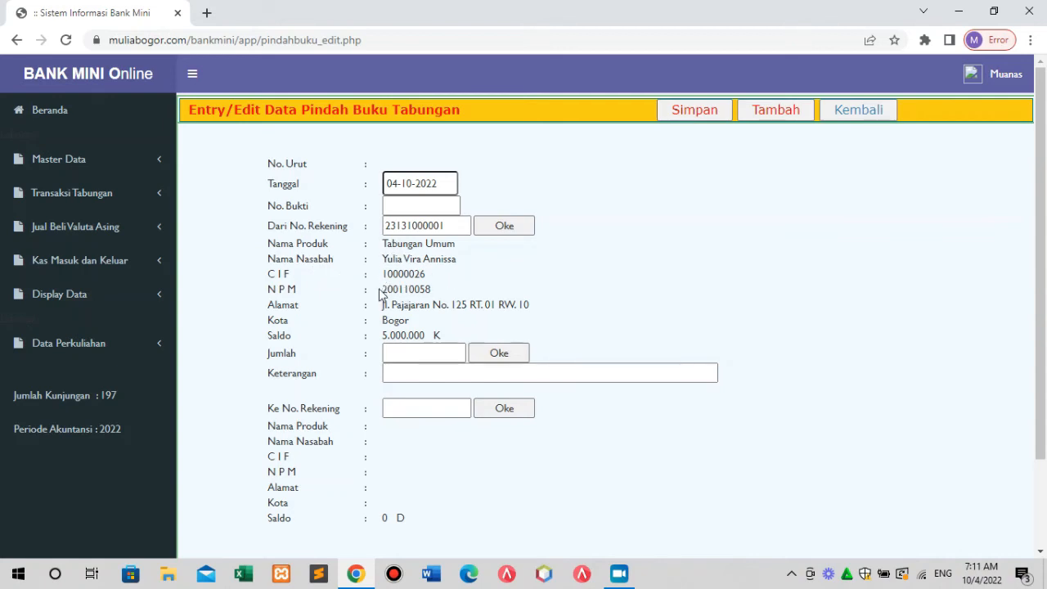
Enter a 500.000 transfer amount and type the destination account number.
click(412, 352)
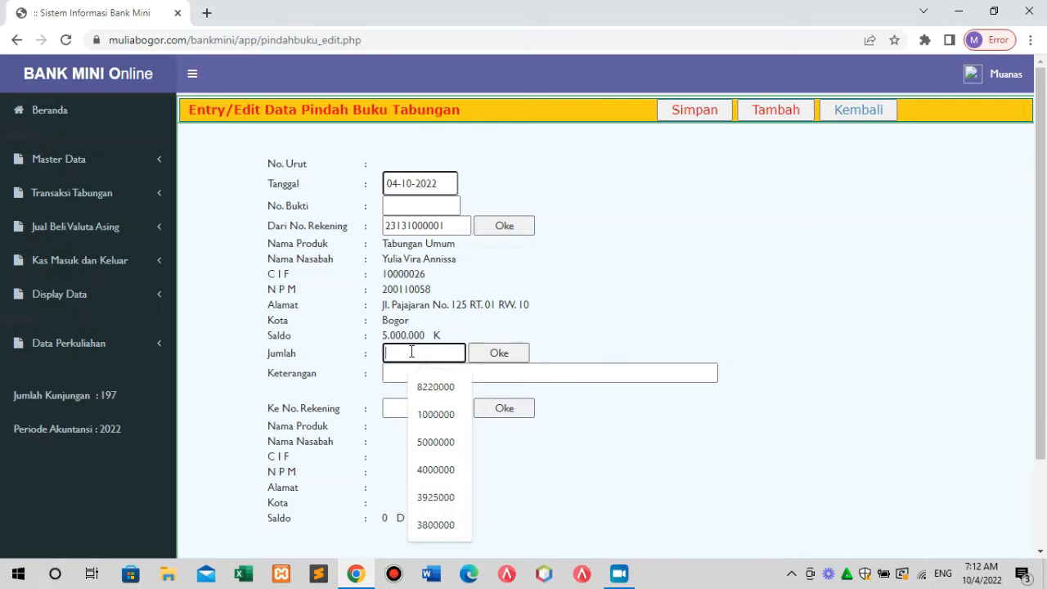
text(500.0)
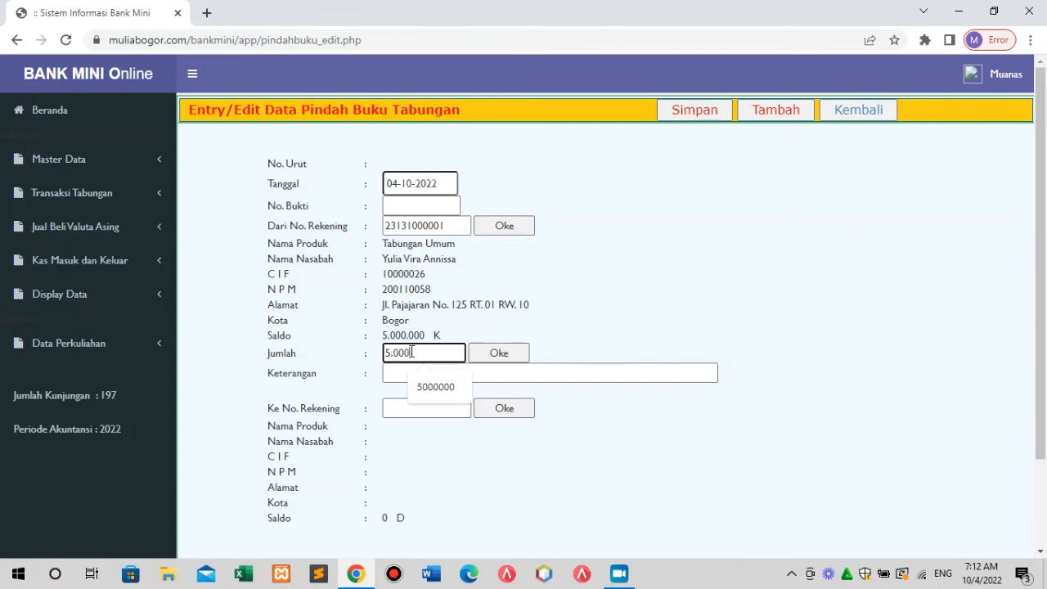
text(00)
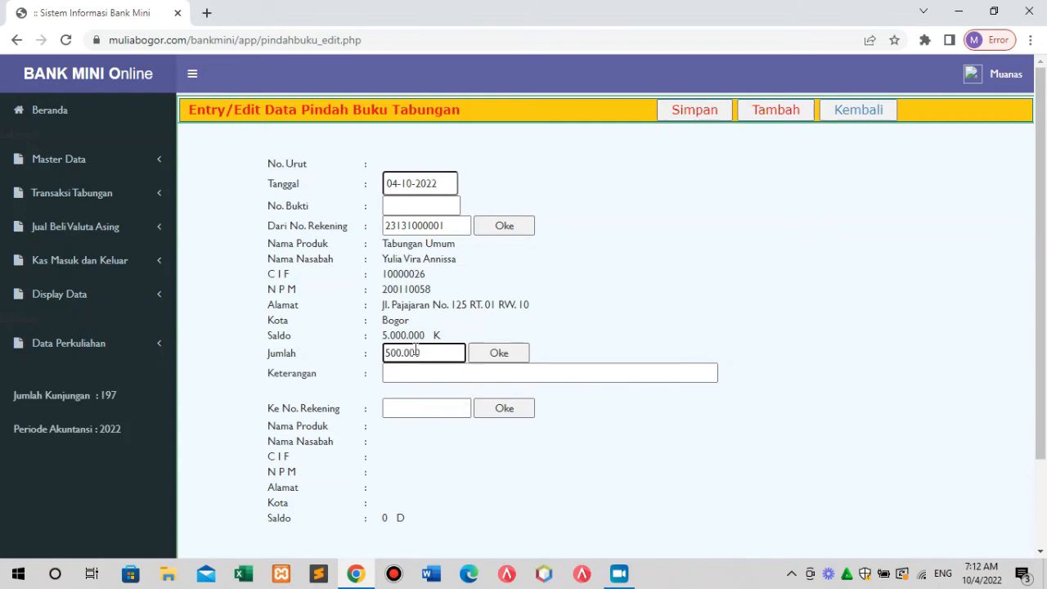
click(489, 352)
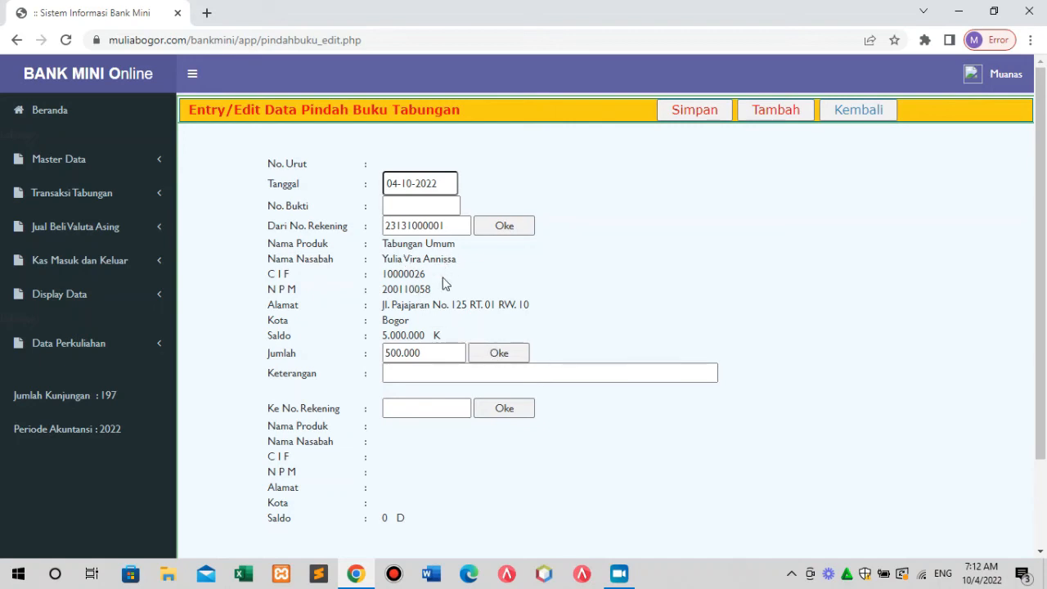
click(418, 354)
click(402, 410)
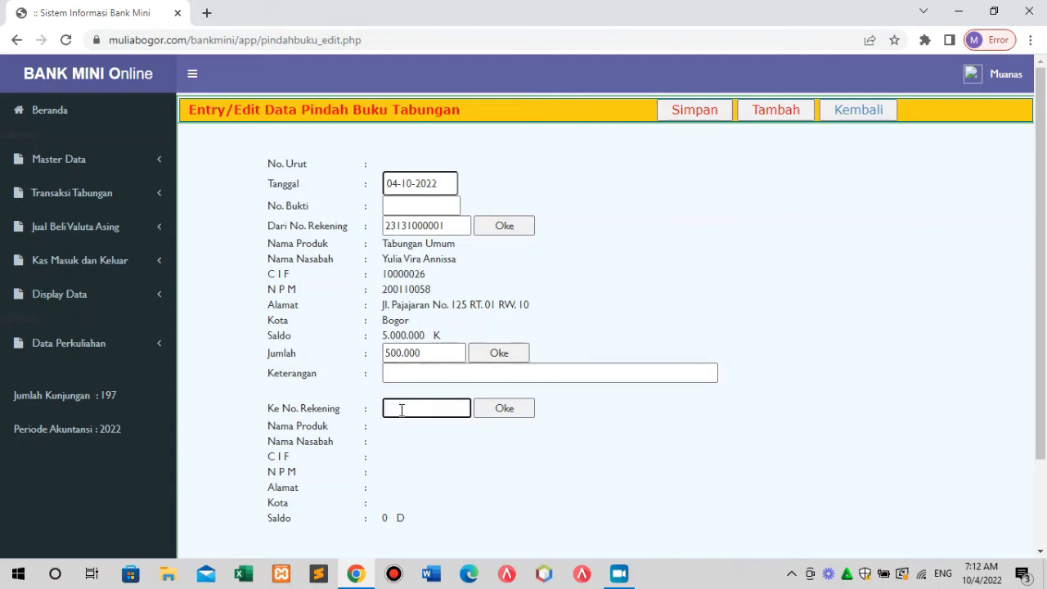
text(23111000003)
Load the destination Tabungan Mahasiswa Kesatuan account and check balances 4.500.000 and 10.250.000.
click(511, 408)
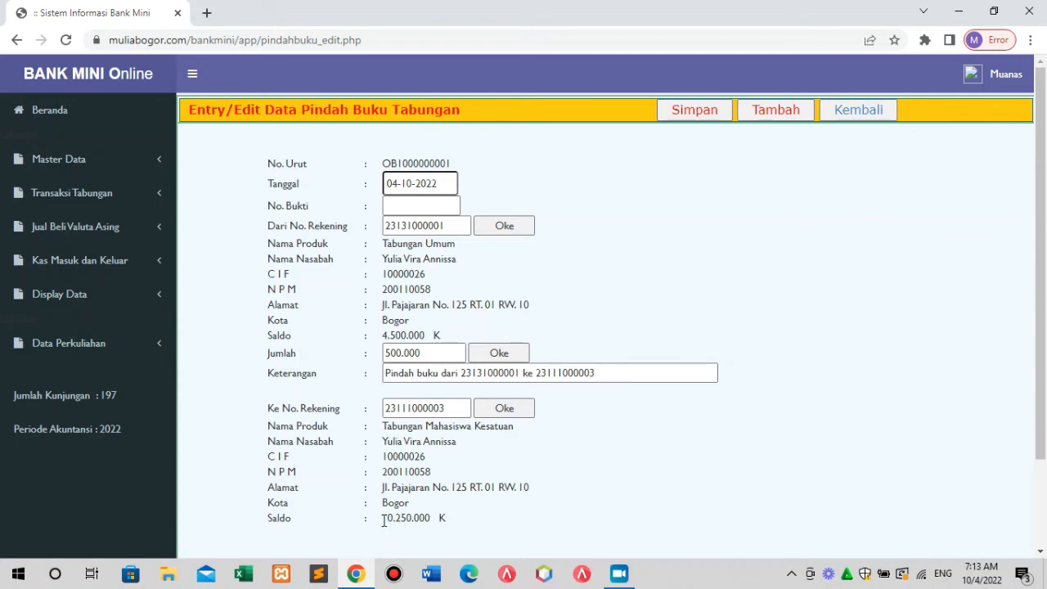
drag(383, 520, 433, 522)
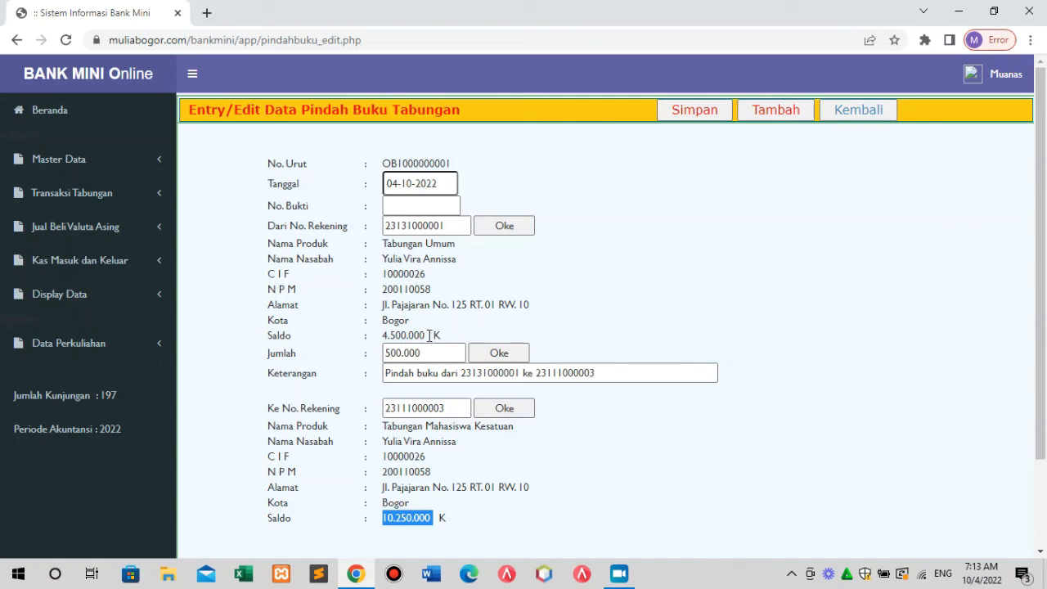
drag(429, 335, 384, 335)
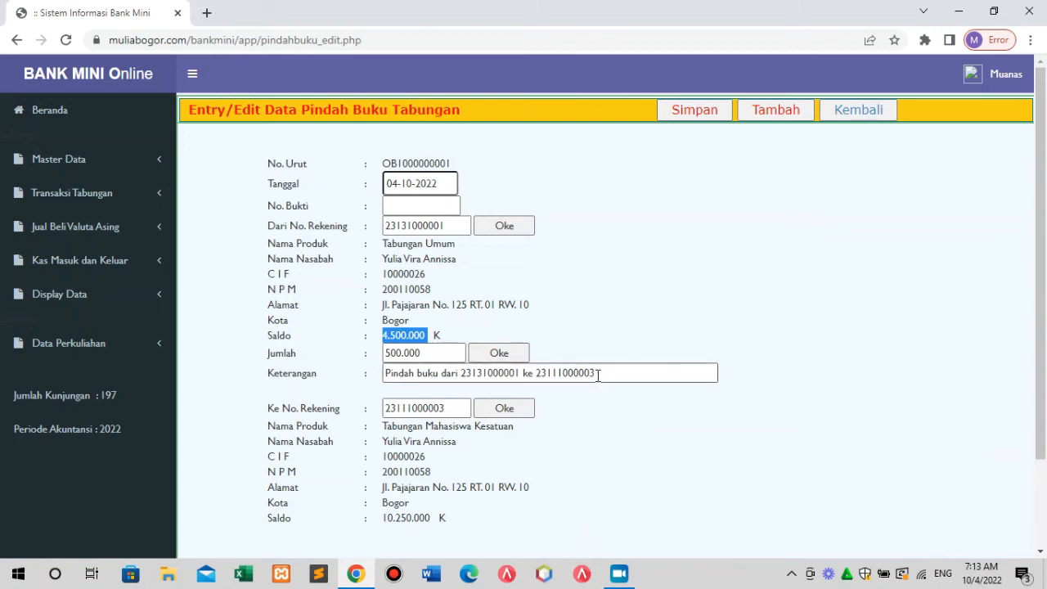
drag(597, 373, 378, 393)
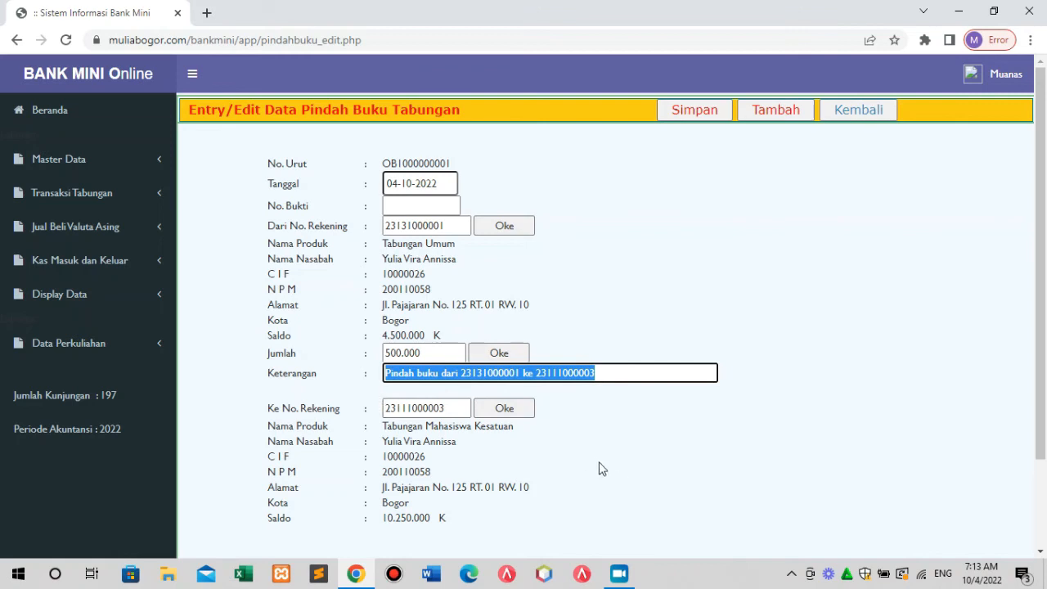
click(511, 407)
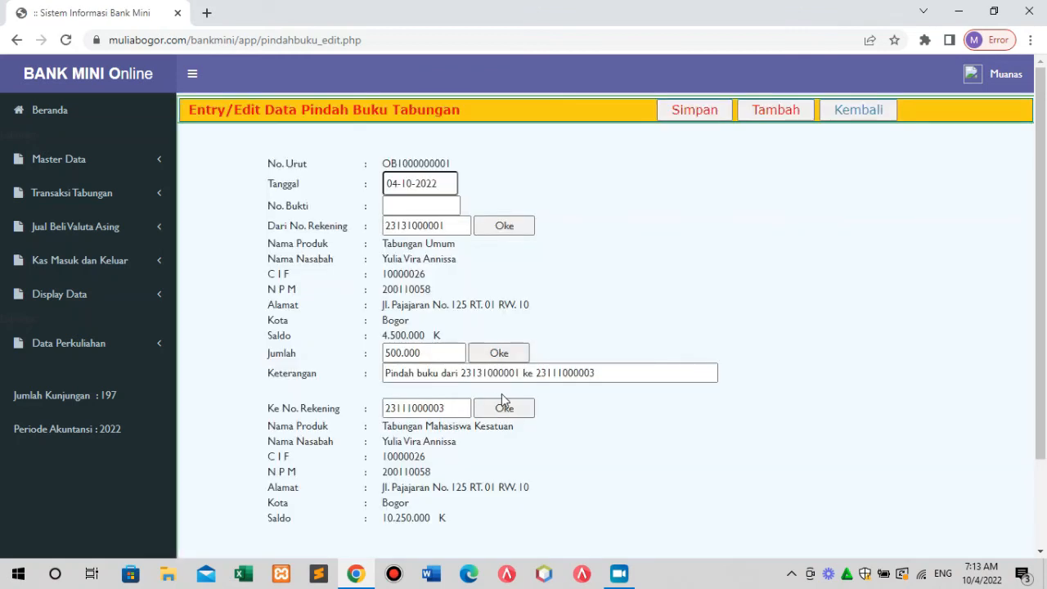
drag(459, 373, 520, 381)
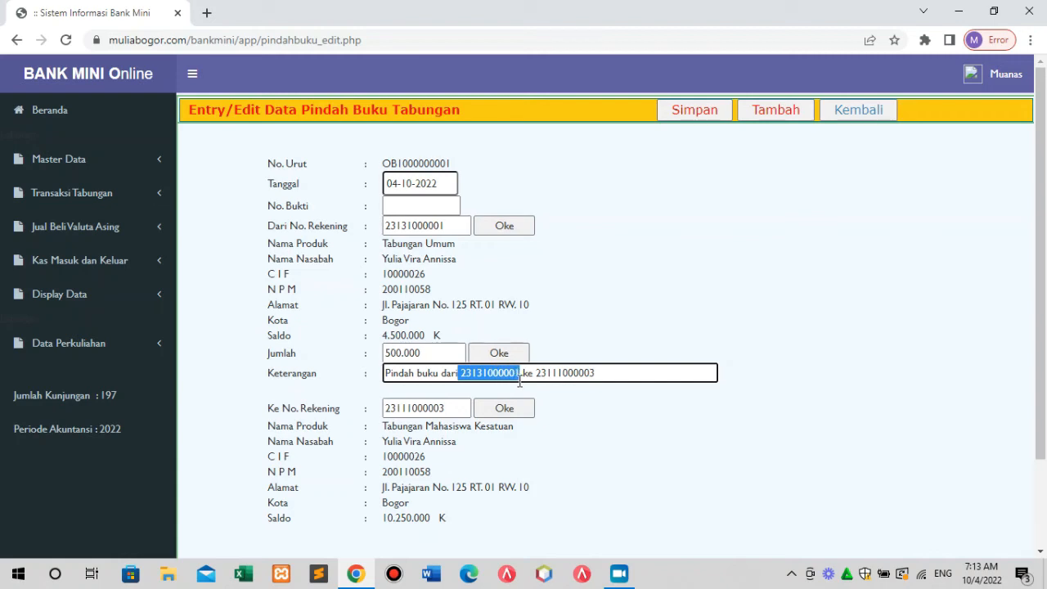
drag(536, 373, 598, 381)
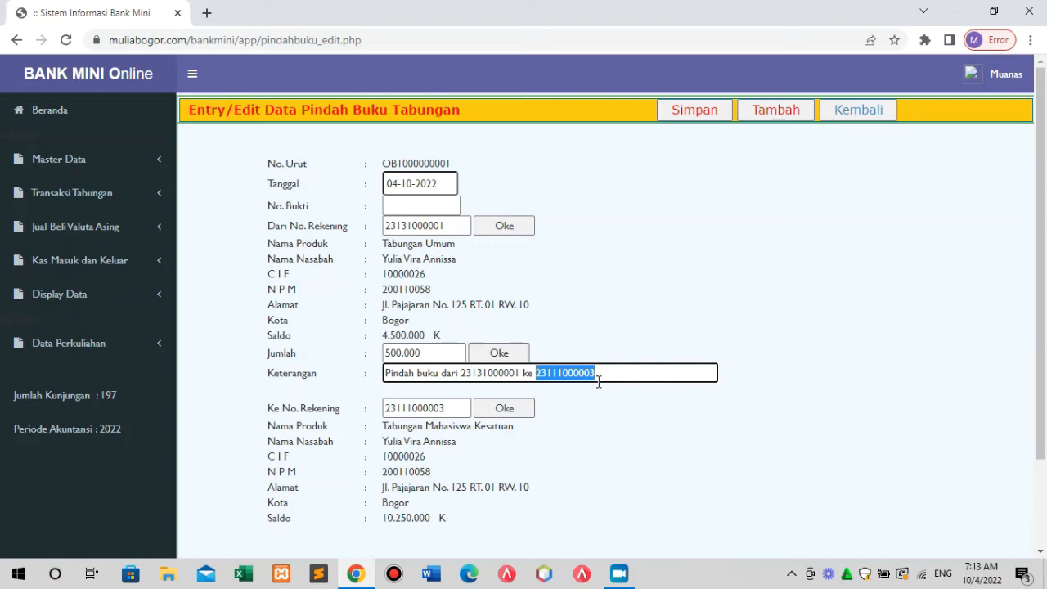
click(560, 419)
Replace the transfer description, erase the stray text, and try saving the entry.
drag(621, 372, 377, 420)
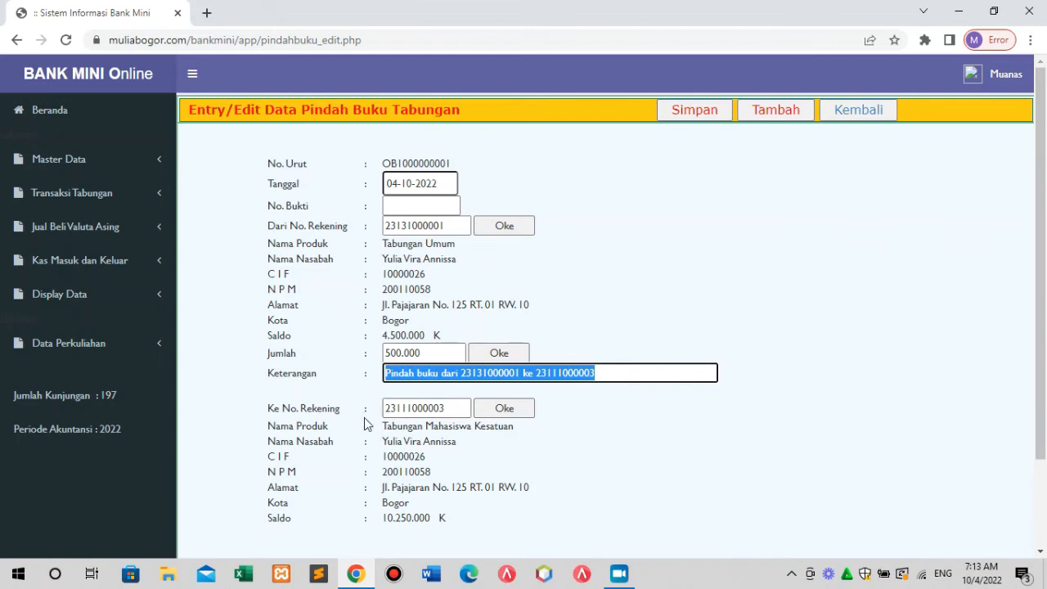
text(ssss)
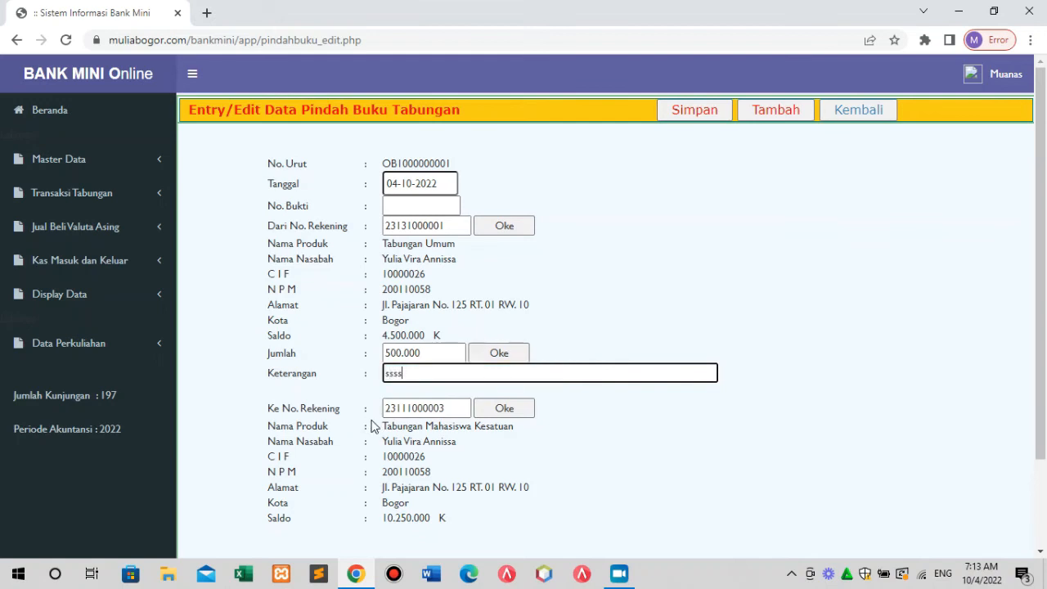
click(693, 109)
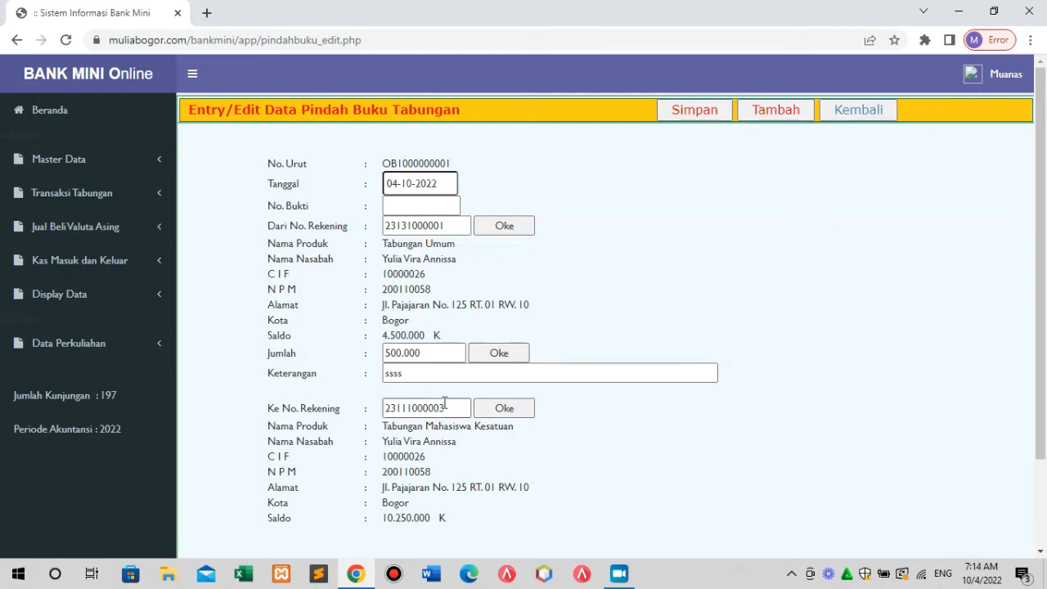
click(432, 373)
key(BackSpace)
key(BackSpace)
key(BackSpace)
key(BackSpace)
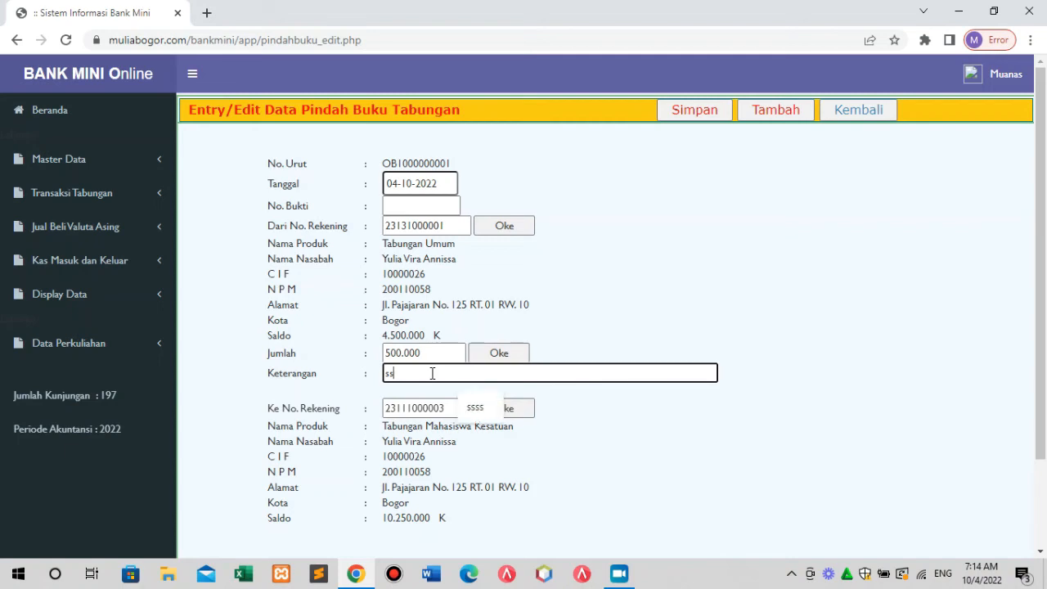
click(695, 119)
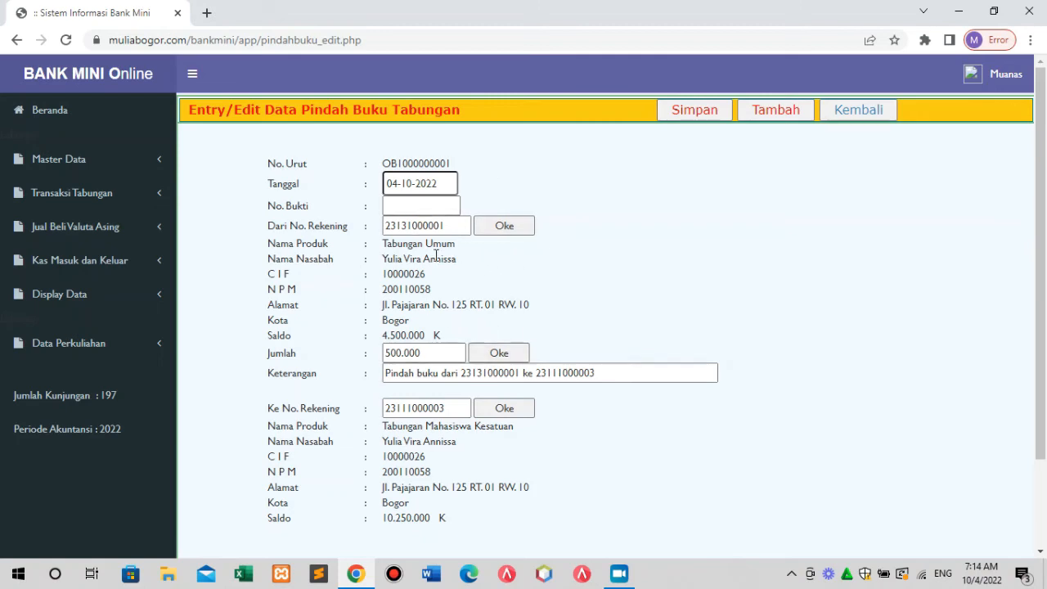
Add proof number B123, save the 500.000 transfer, and return to the transfer list.
click(404, 207)
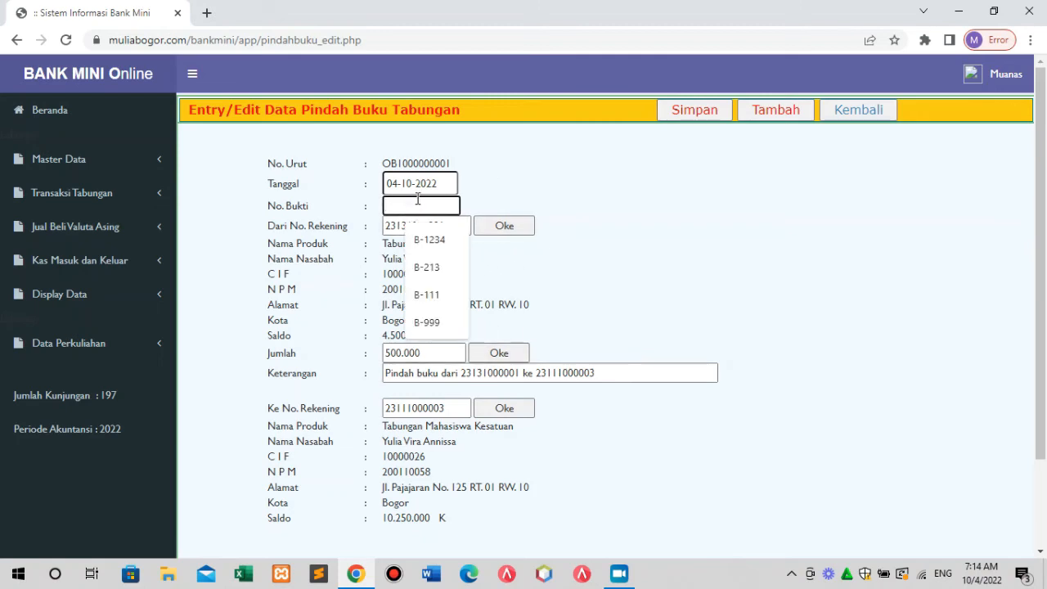
text(B123)
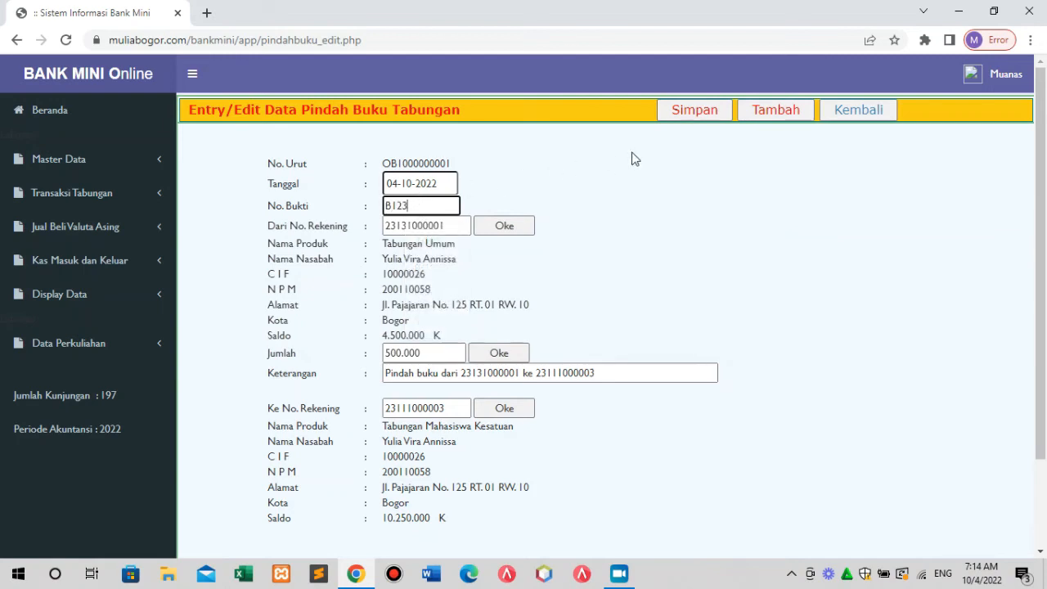
click(695, 113)
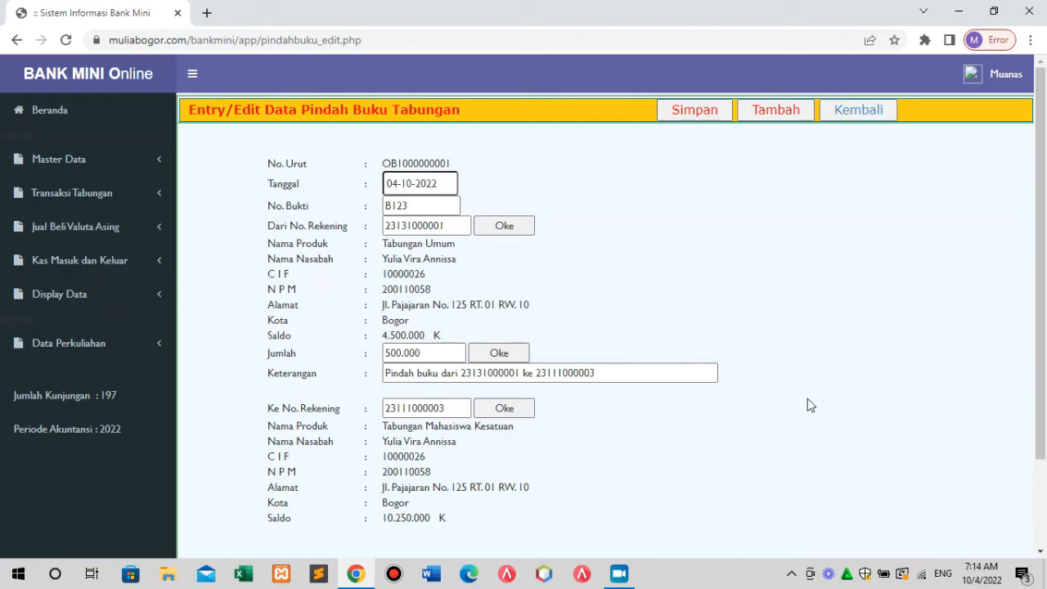
click(858, 111)
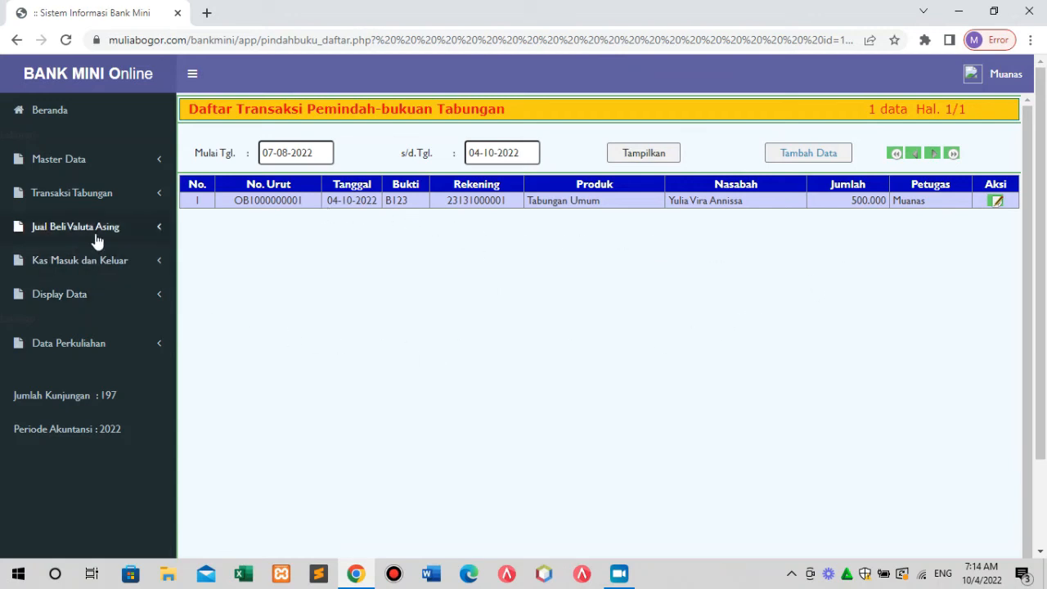
Show Lintas Giro entries from 08-08-2022, find none, and start a new entry.
click(87, 198)
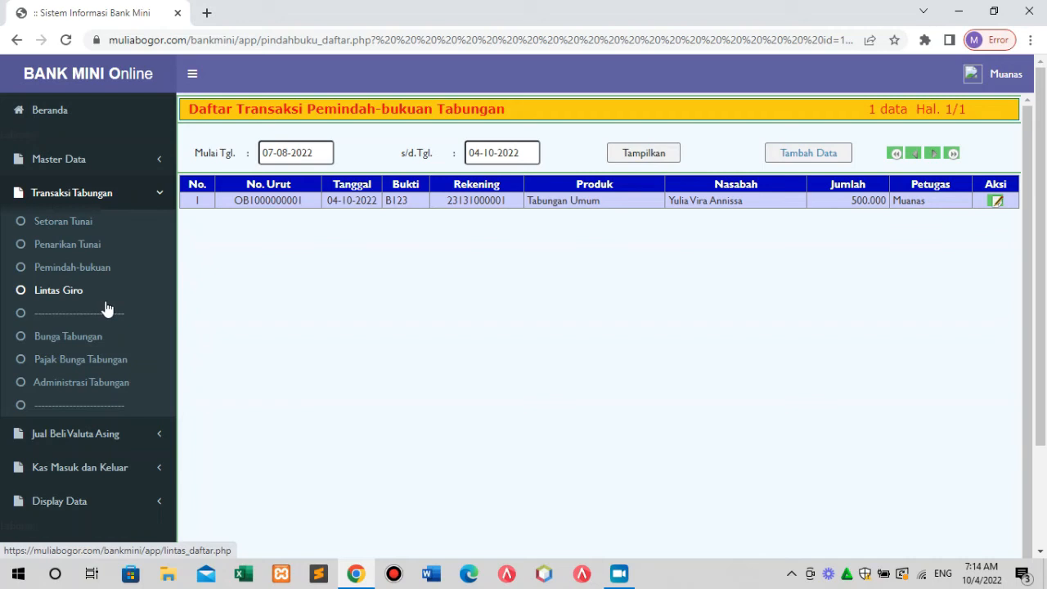
click(59, 290)
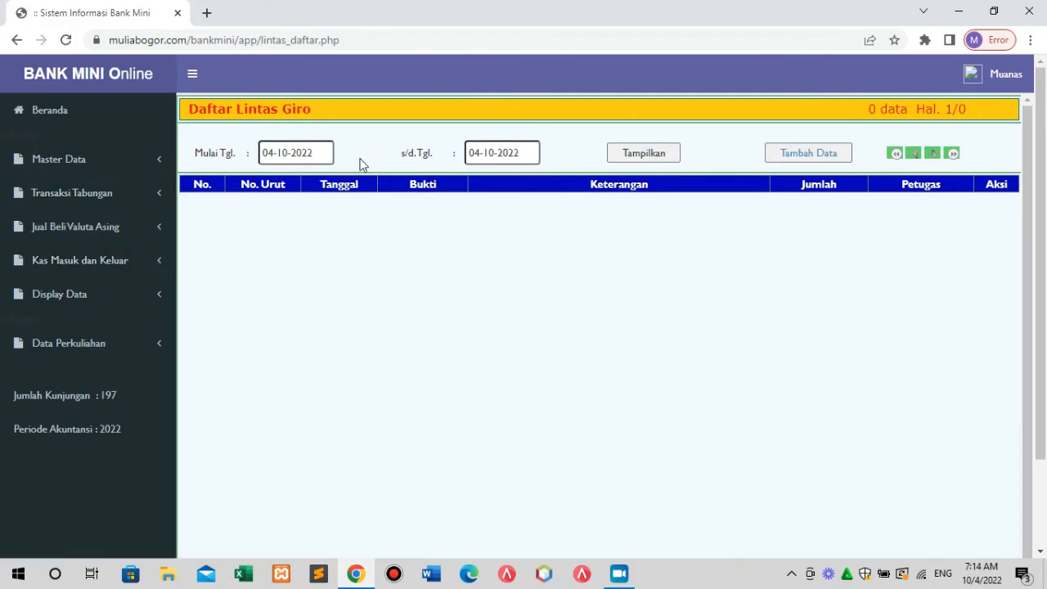
click(316, 153)
click(272, 183)
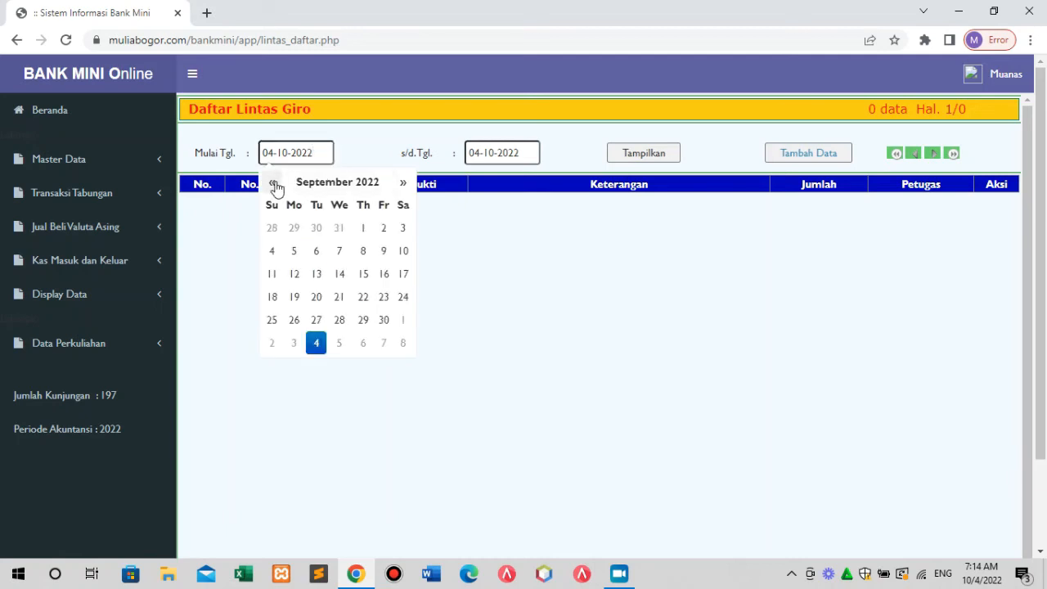
click(272, 183)
click(294, 251)
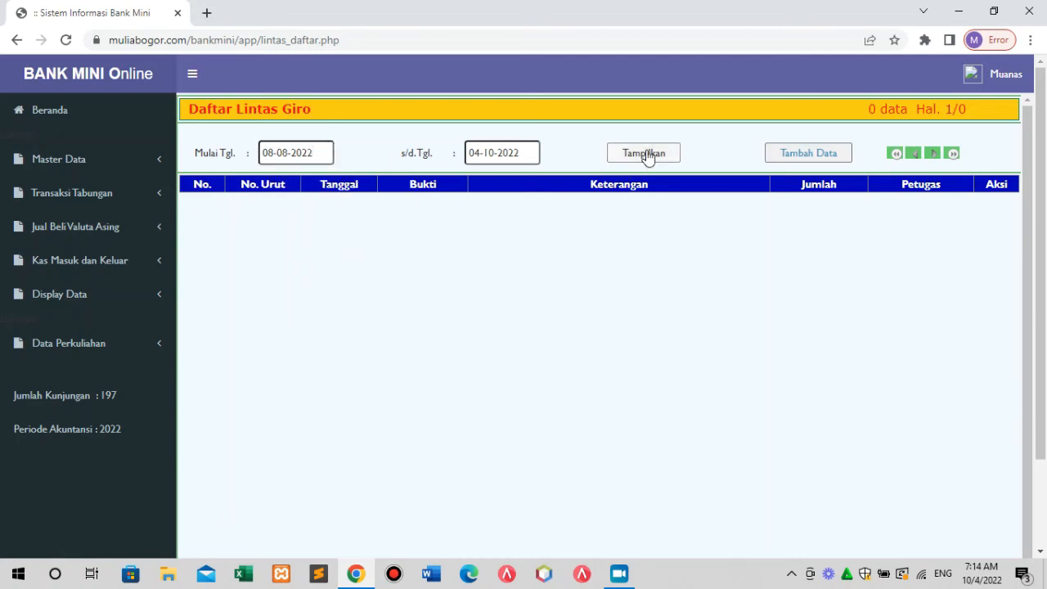
click(646, 157)
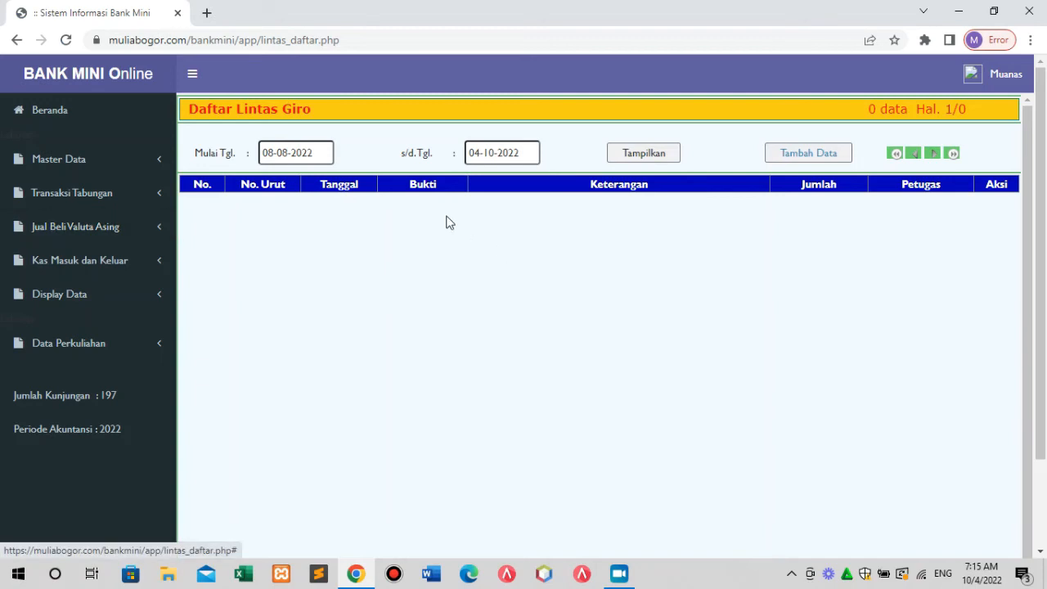
click(803, 157)
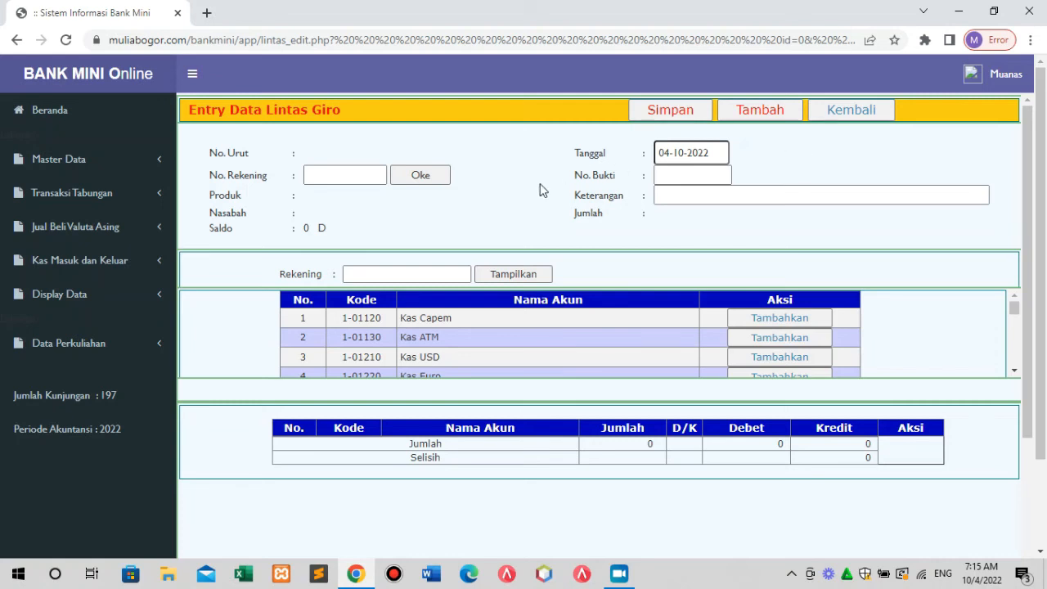
Filter the account list with 'bia', then clear the search to reload all accounts.
click(380, 276)
click(380, 276)
text(b)
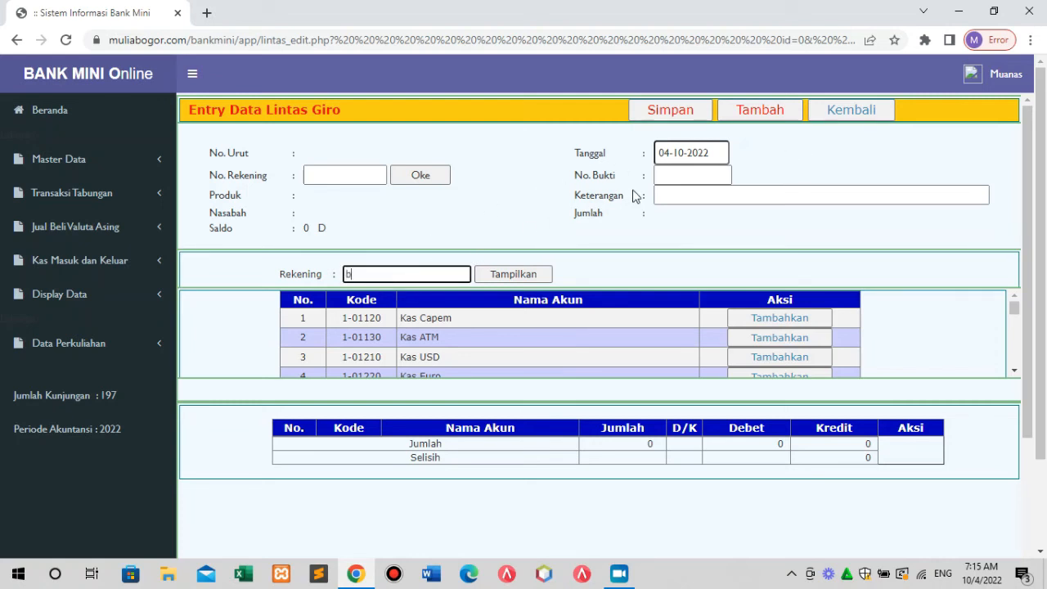
text(ia)
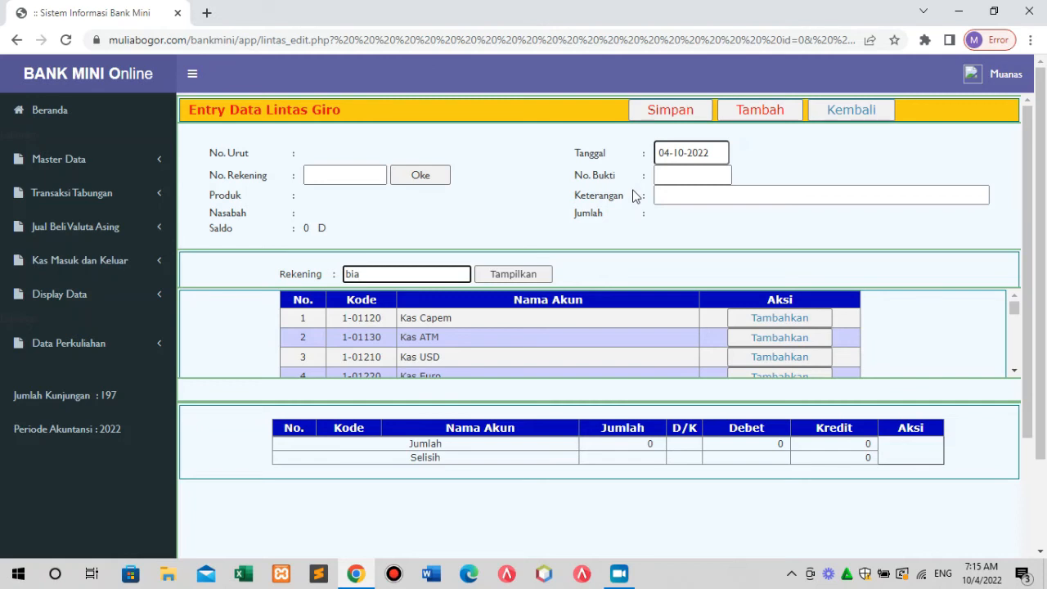
click(514, 275)
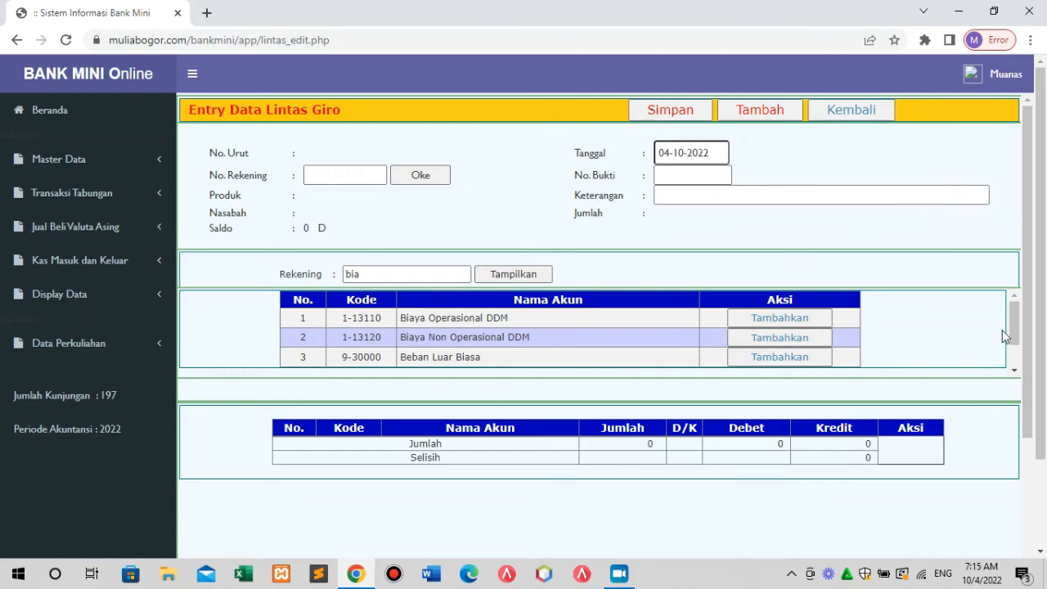
mouse_move(1013, 328)
mouse_down()
mouse_move(1014, 339)
mouse_move(1014, 316)
mouse_up()
click(372, 275)
key(BackSpace)
key(BackSpace)
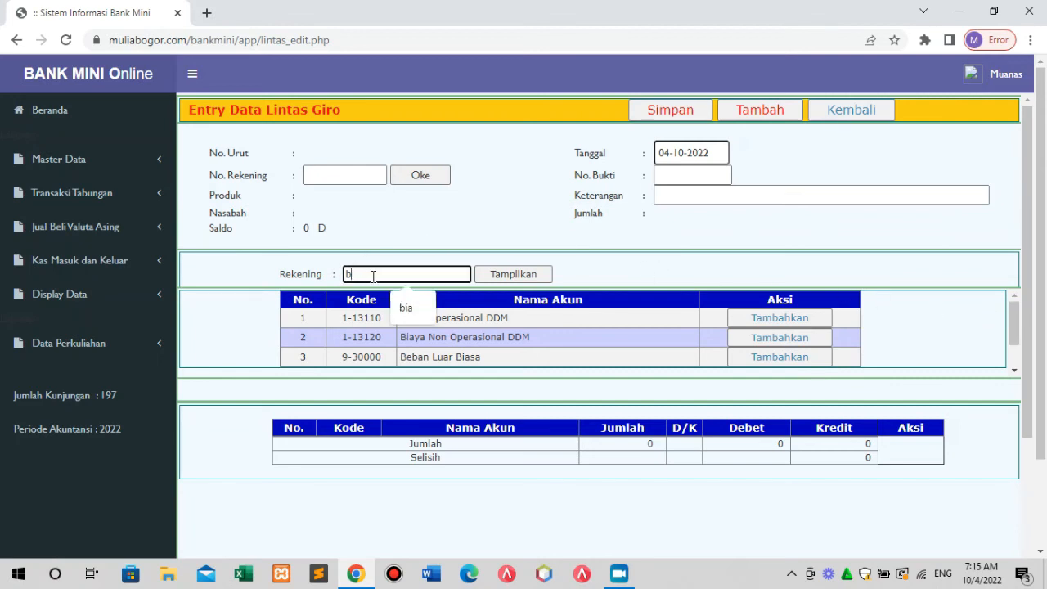
key(BackSpace)
click(530, 278)
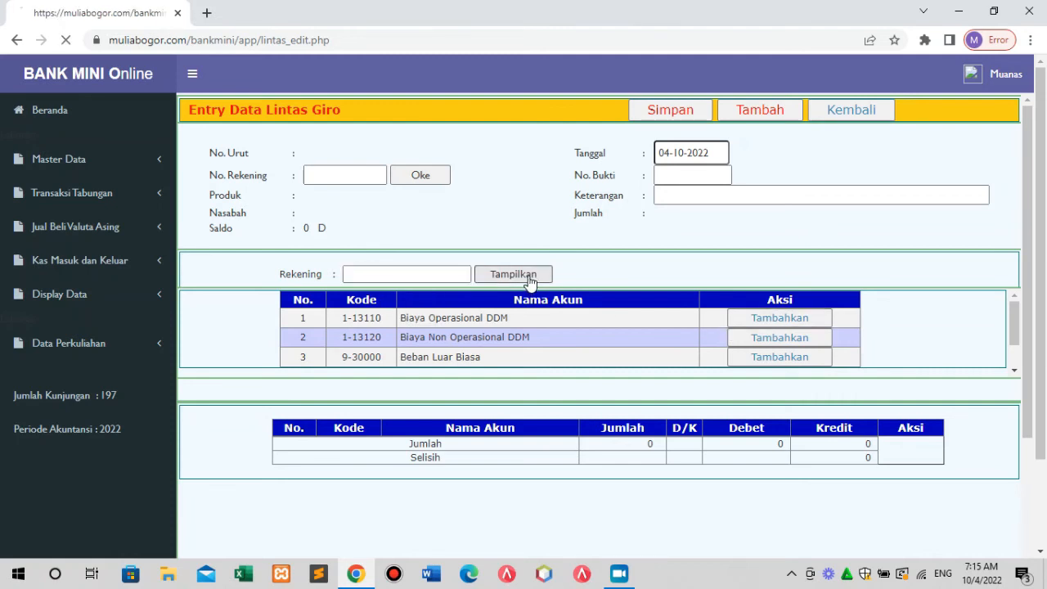
Scroll down to row 214 and add 6-15010 Beban Gaji to the journal lines.
click(1014, 372)
click(1014, 372)
click(1014, 372)
click(1014, 372)
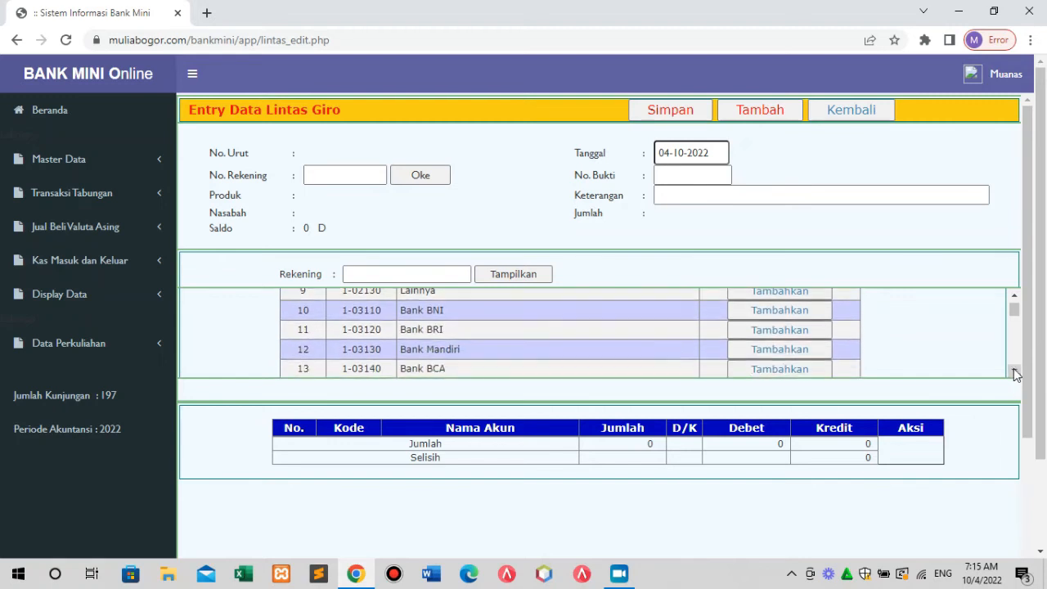
click(1014, 372)
click(1014, 372)
click(1014, 372)
click(1014, 372)
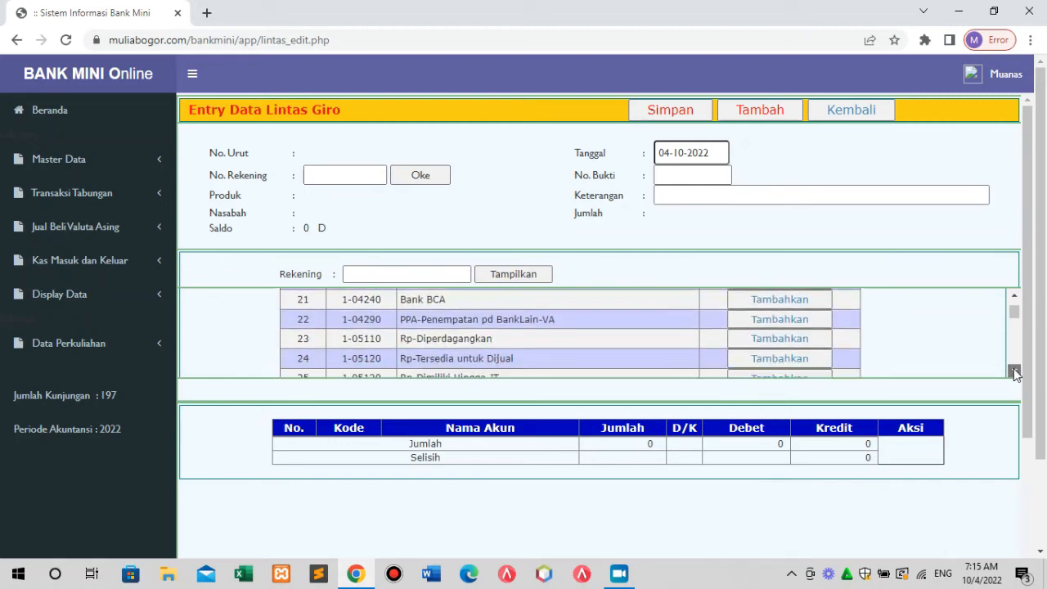
click(1014, 373)
click(1014, 372)
click(1014, 372)
click(1014, 372)
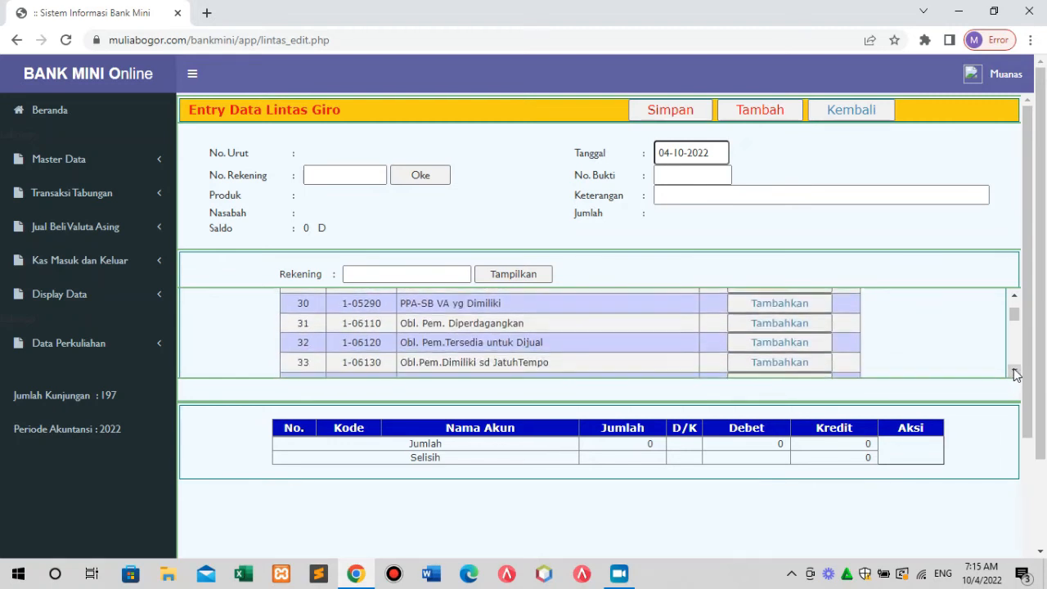
click(1014, 372)
click(1014, 372)
click(1013, 373)
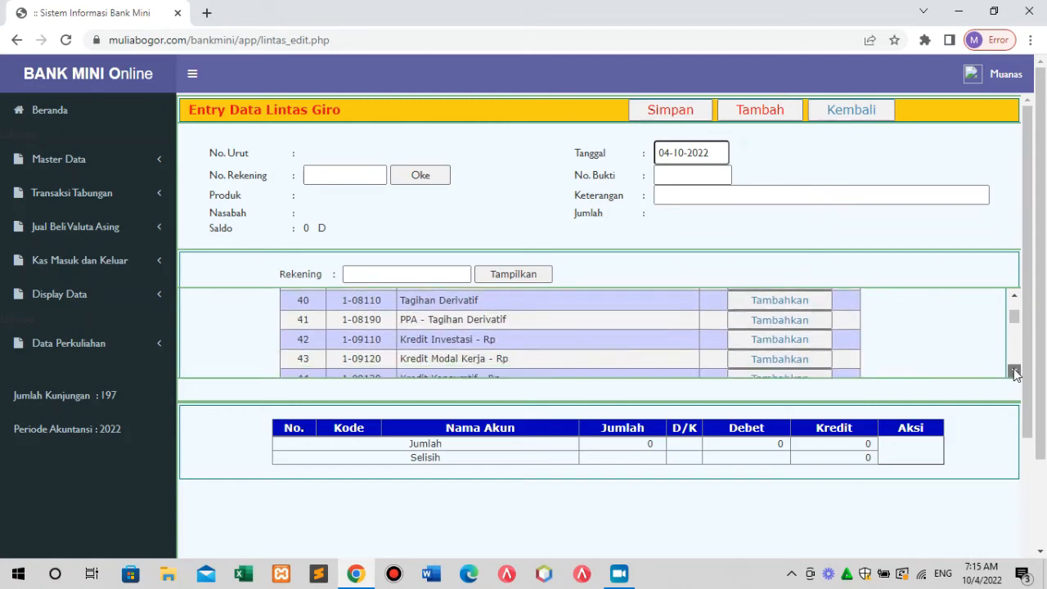
click(1014, 372)
click(1014, 372)
click(1014, 372)
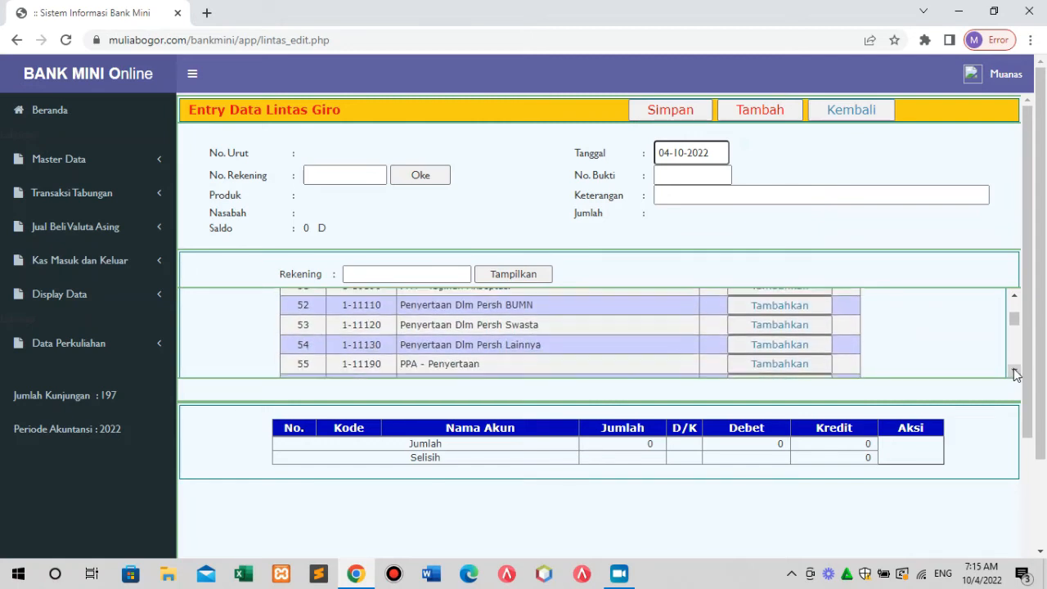
click(1014, 372)
click(1014, 372)
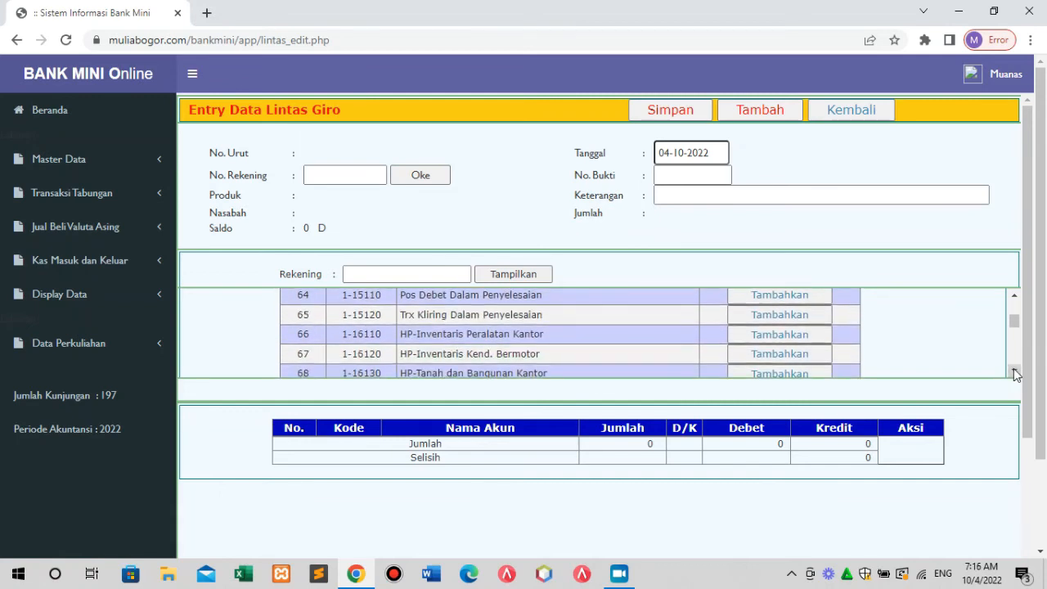
click(1014, 372)
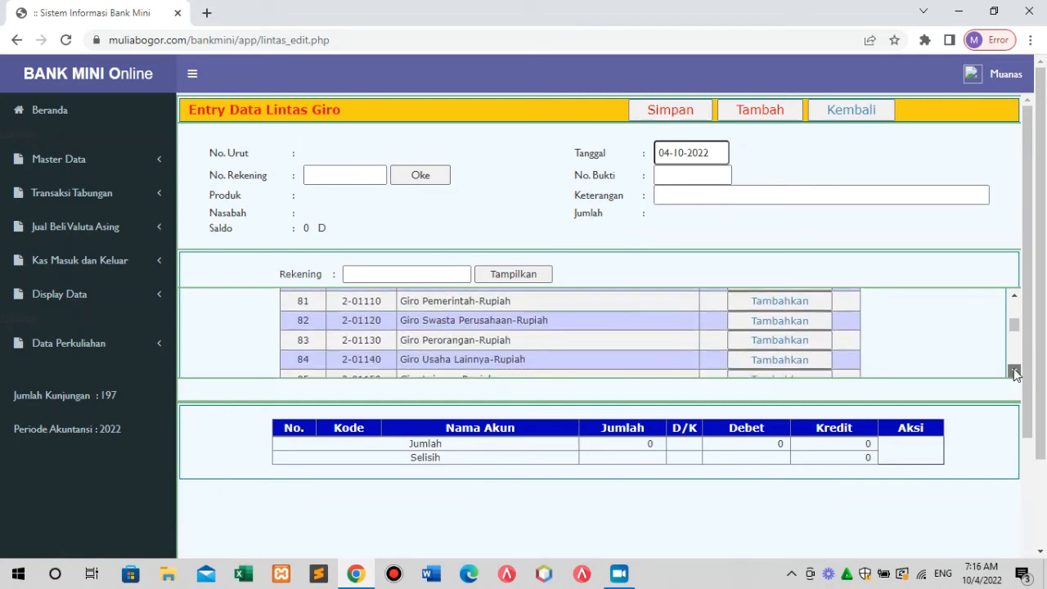
click(1014, 372)
click(1014, 372)
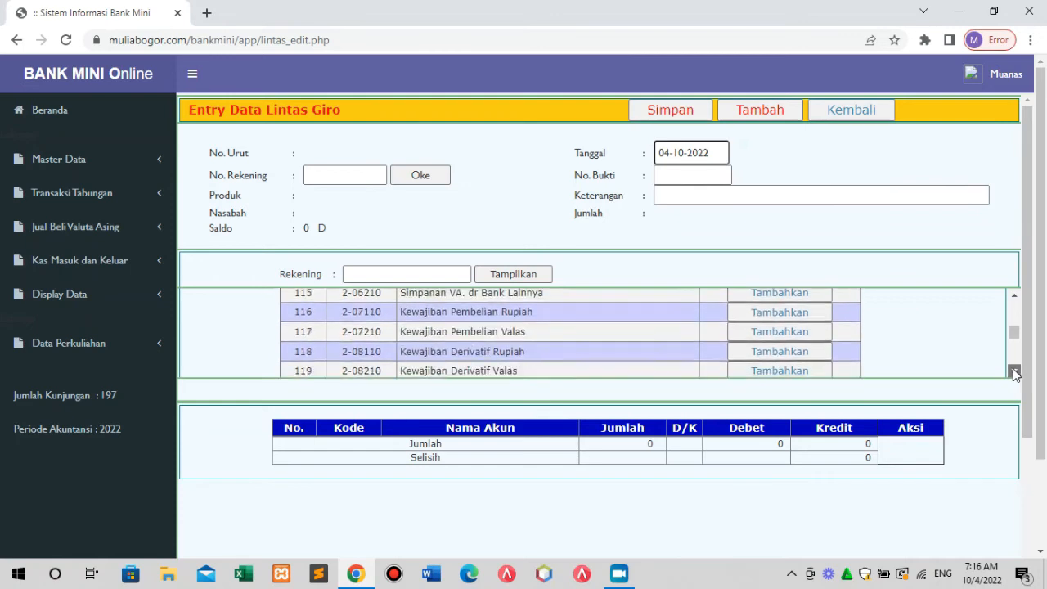
click(1014, 373)
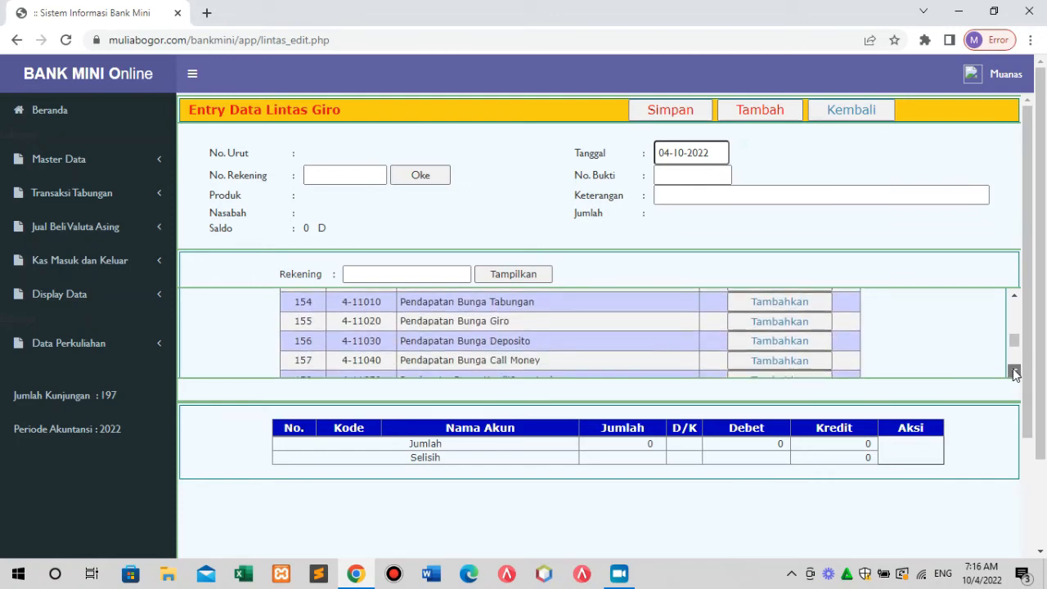
click(1014, 372)
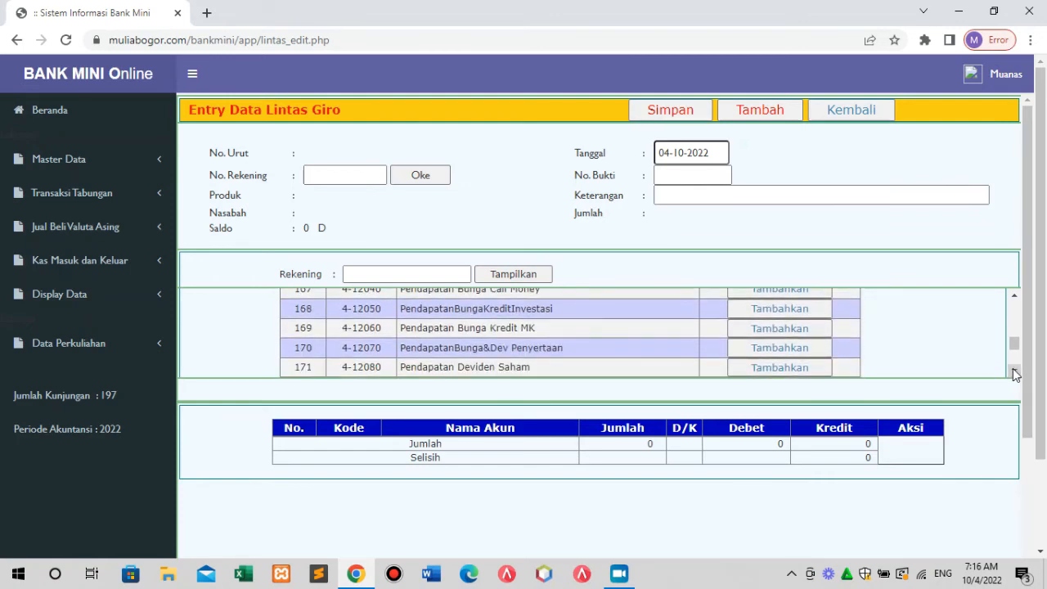
click(1014, 372)
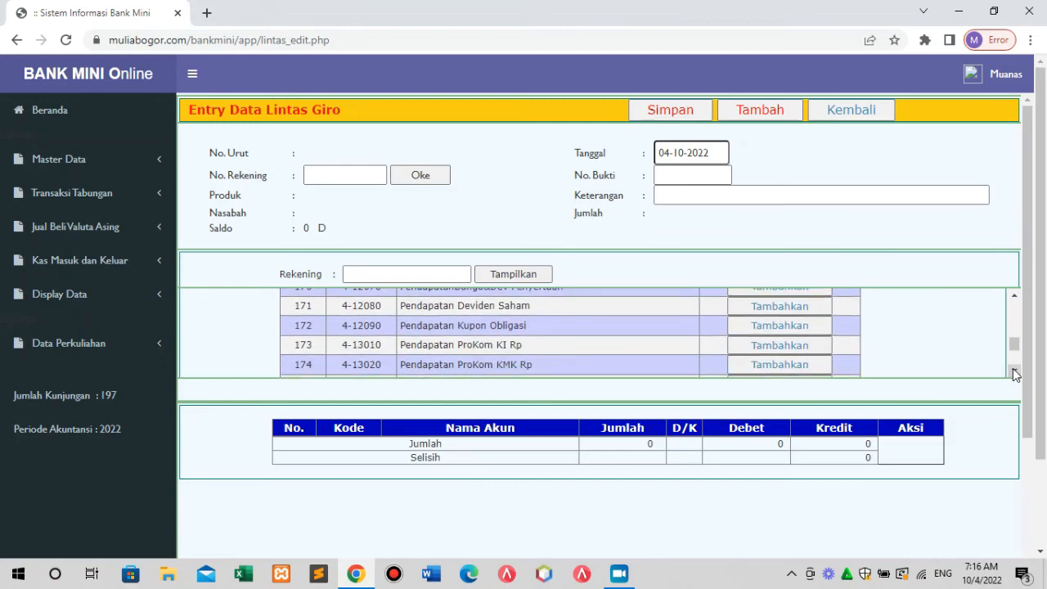
click(1014, 372)
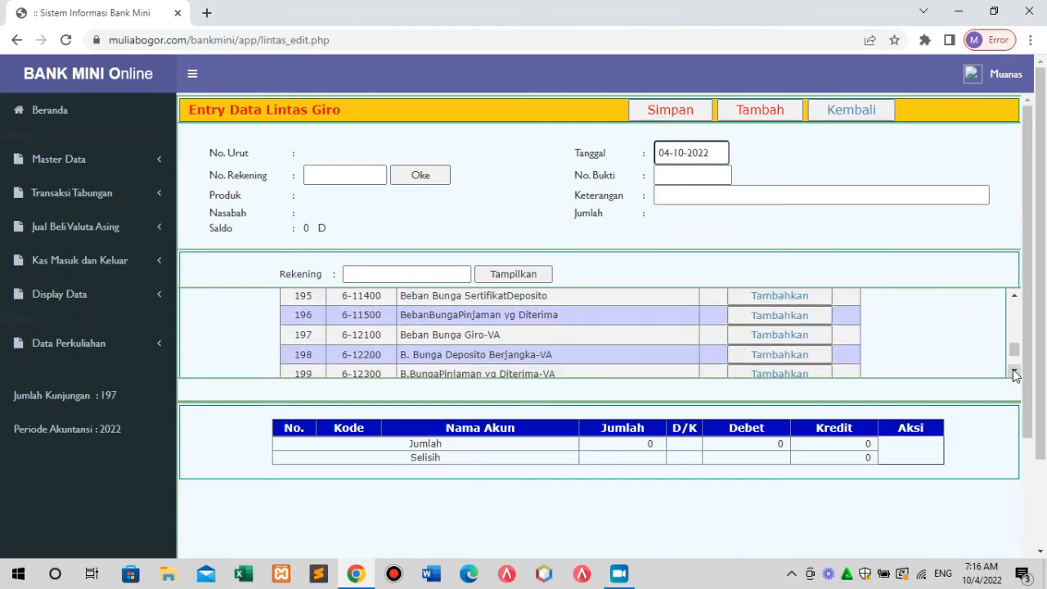
click(1014, 297)
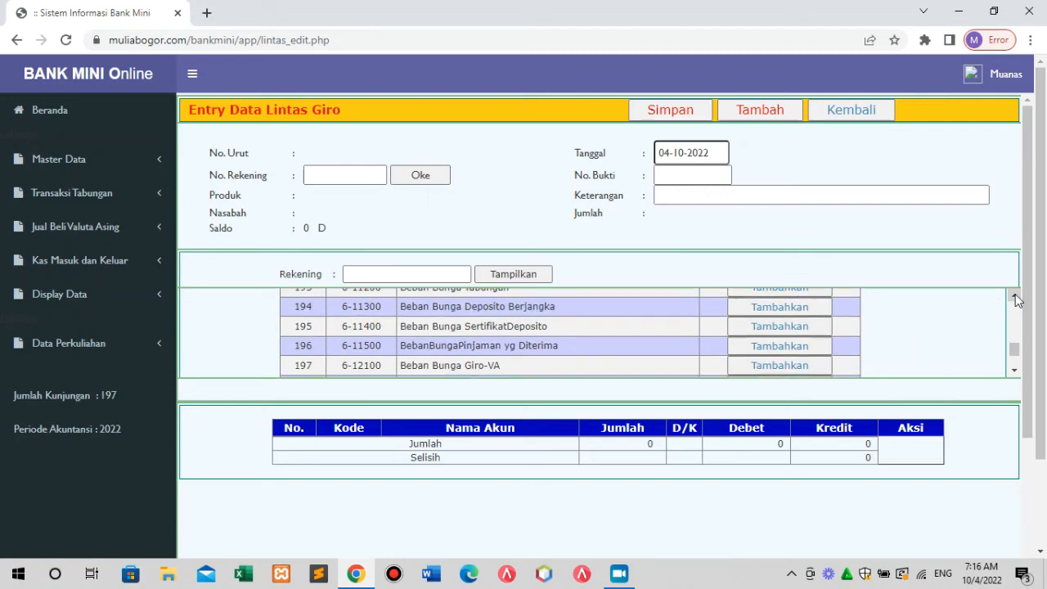
click(1014, 297)
click(1014, 297)
click(1014, 297)
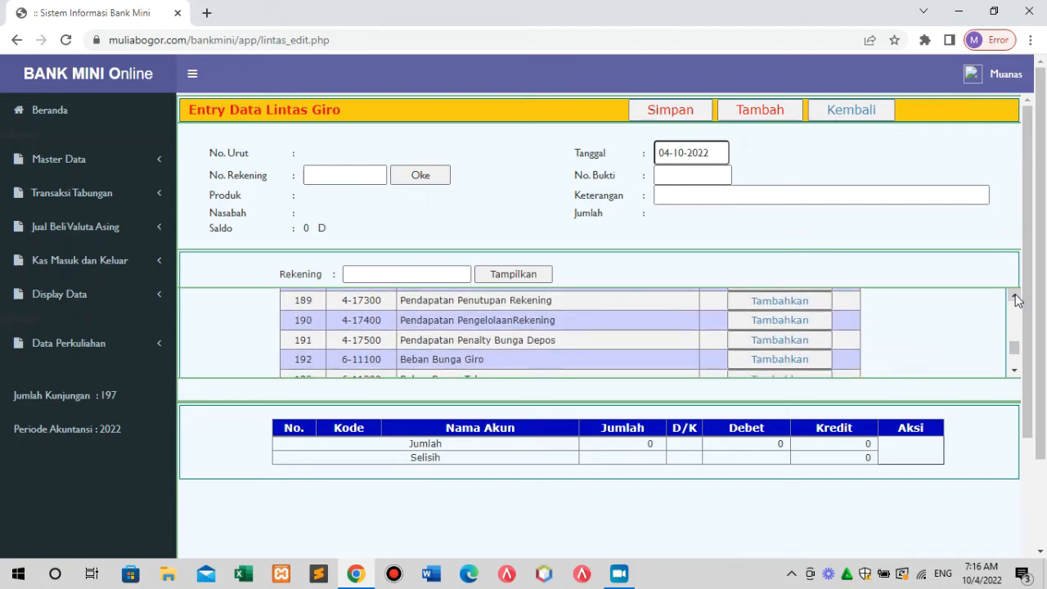
click(1013, 372)
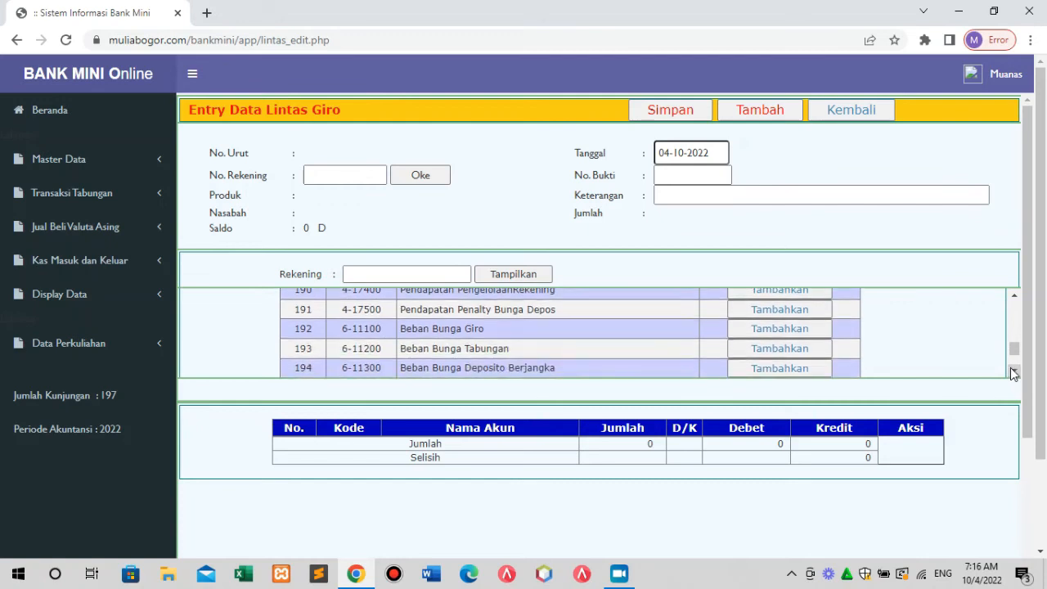
click(1014, 372)
click(1014, 372)
click(1014, 372)
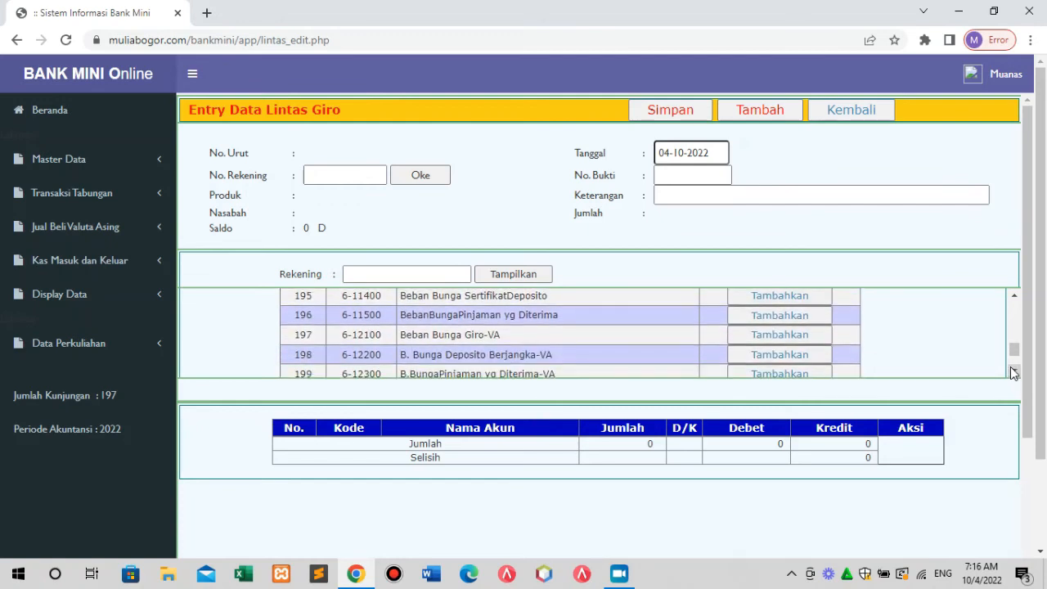
click(1013, 372)
click(1014, 372)
click(1014, 372)
click(1014, 372)
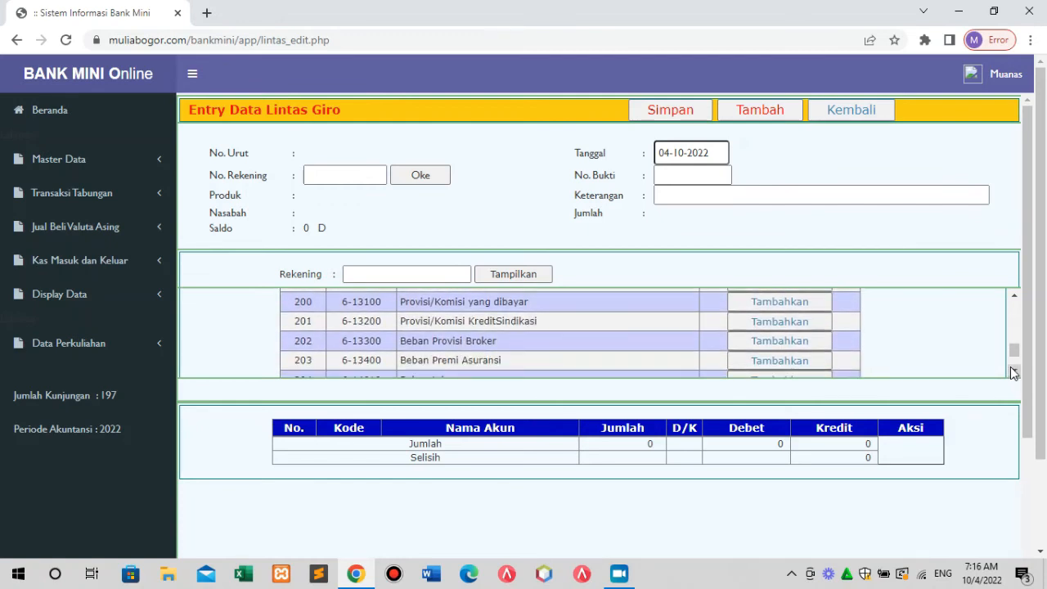
click(1014, 372)
click(1014, 373)
click(1014, 372)
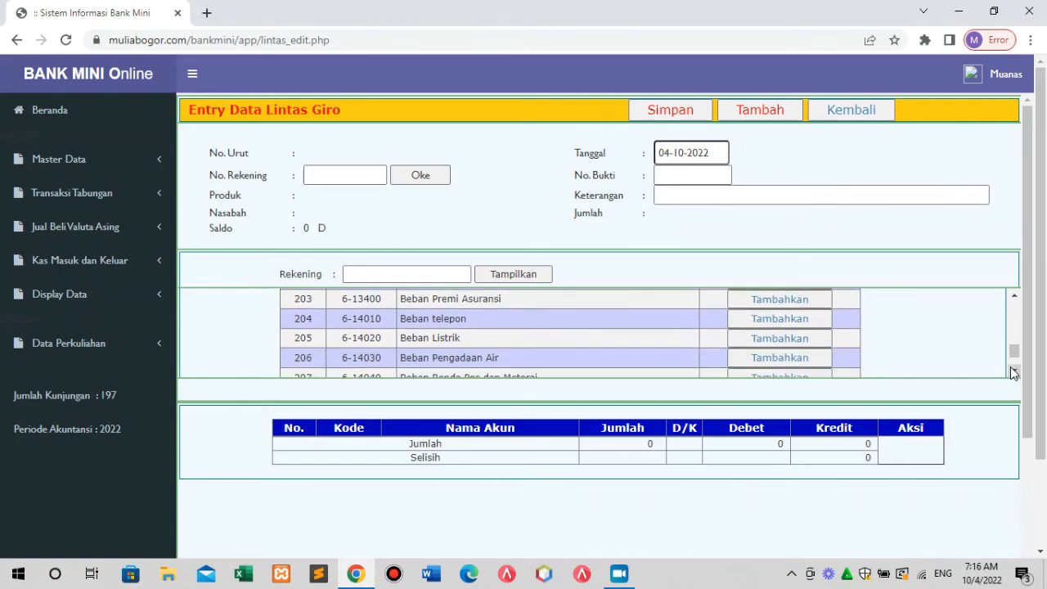
click(1014, 372)
click(1014, 372)
click(1014, 372)
click(1014, 372)
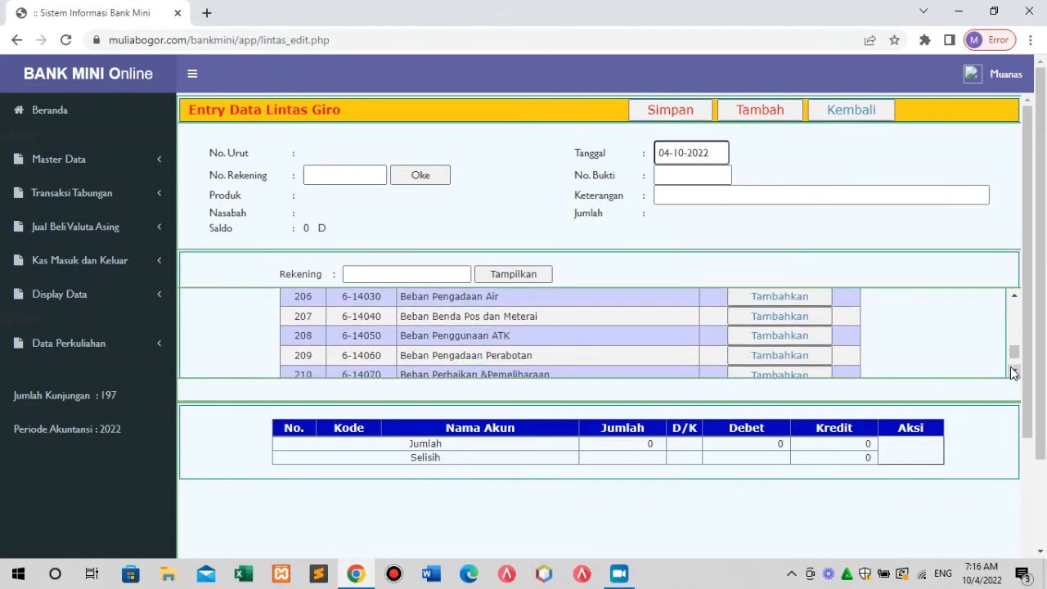
click(1014, 372)
click(1014, 372)
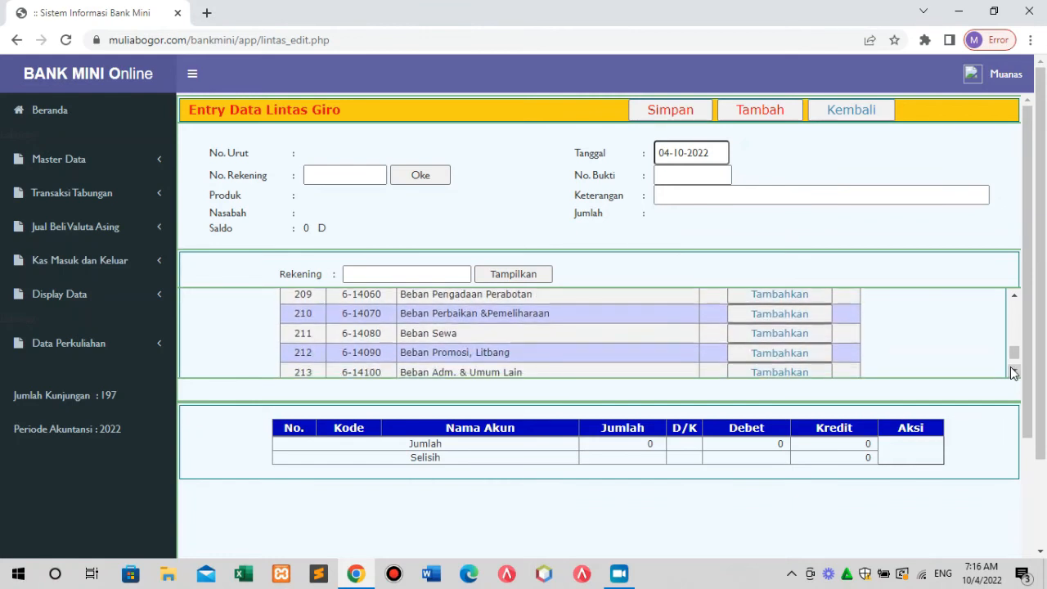
click(1014, 372)
click(1014, 372)
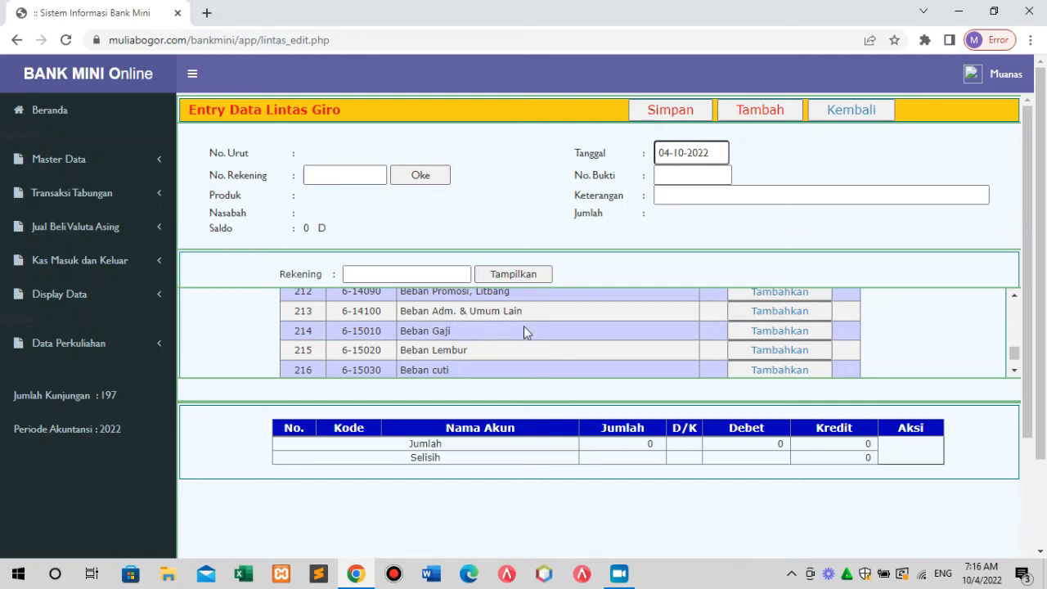
click(781, 333)
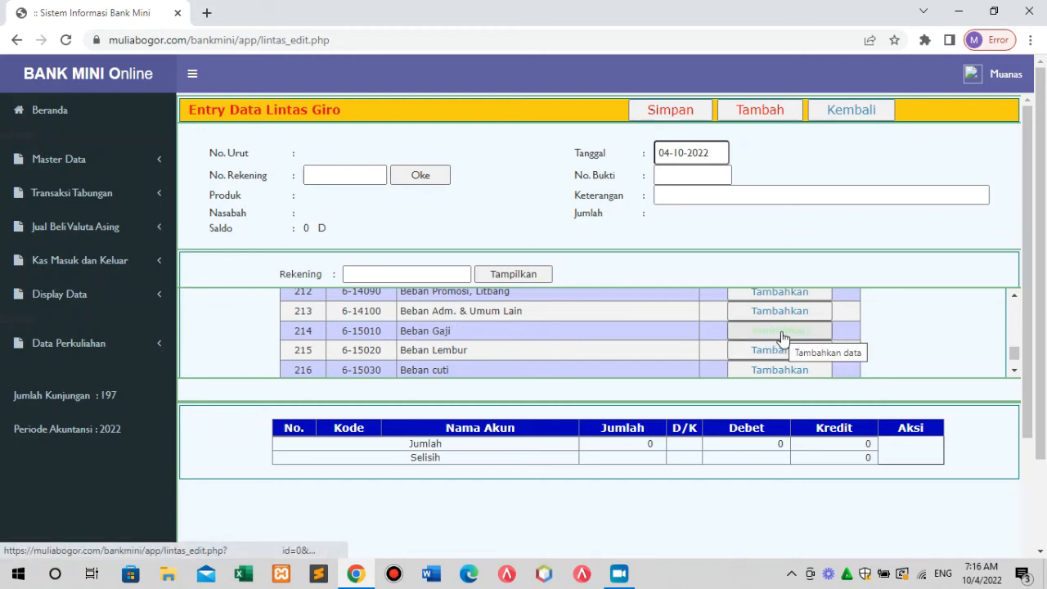
Confirm the Beban Gaji line and type a customer account number to look up.
click(781, 334)
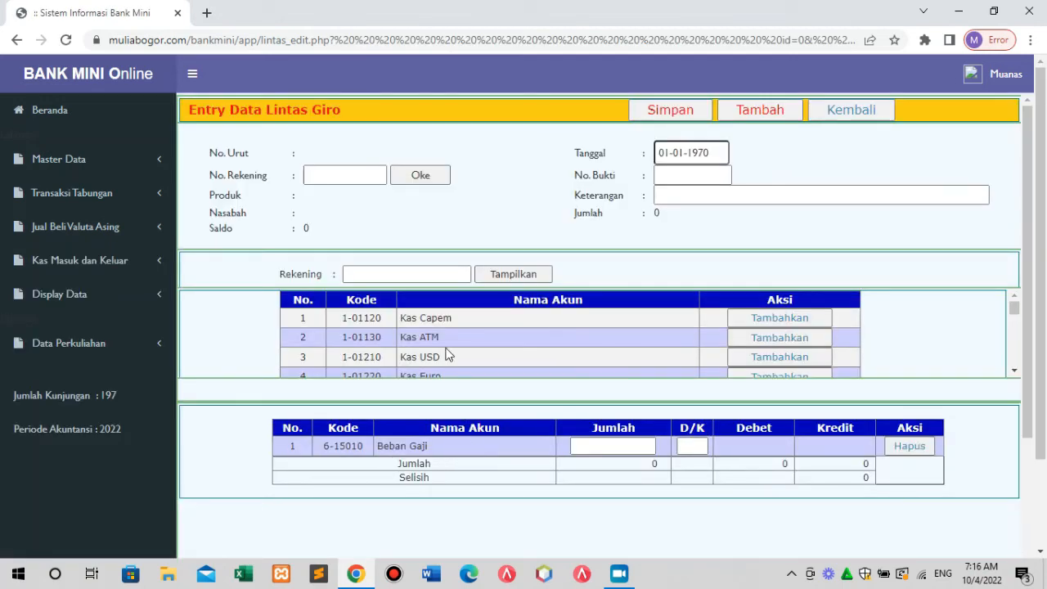
click(345, 176)
click(346, 175)
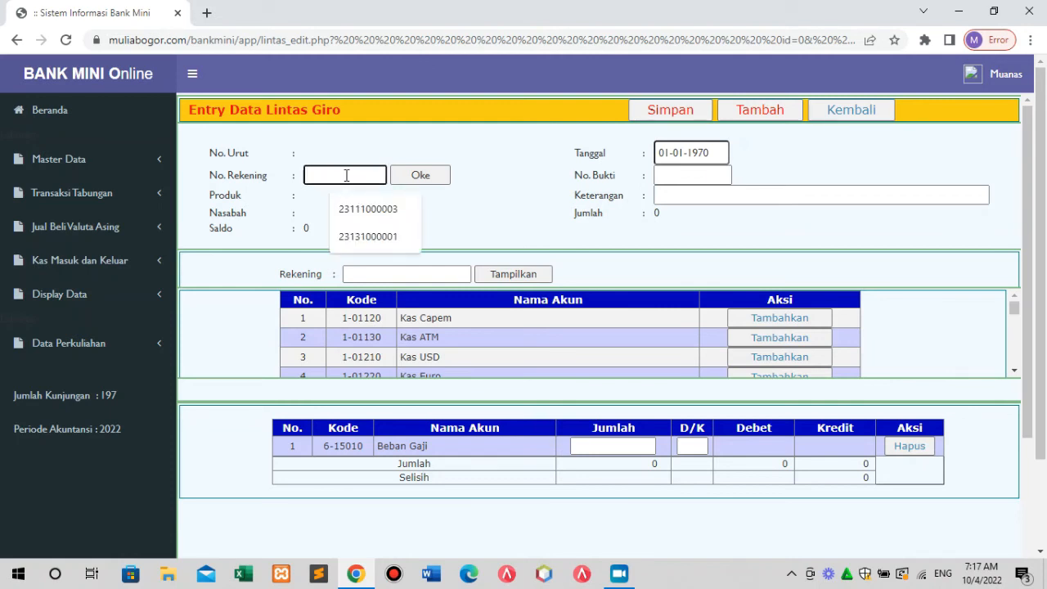
text(2311)
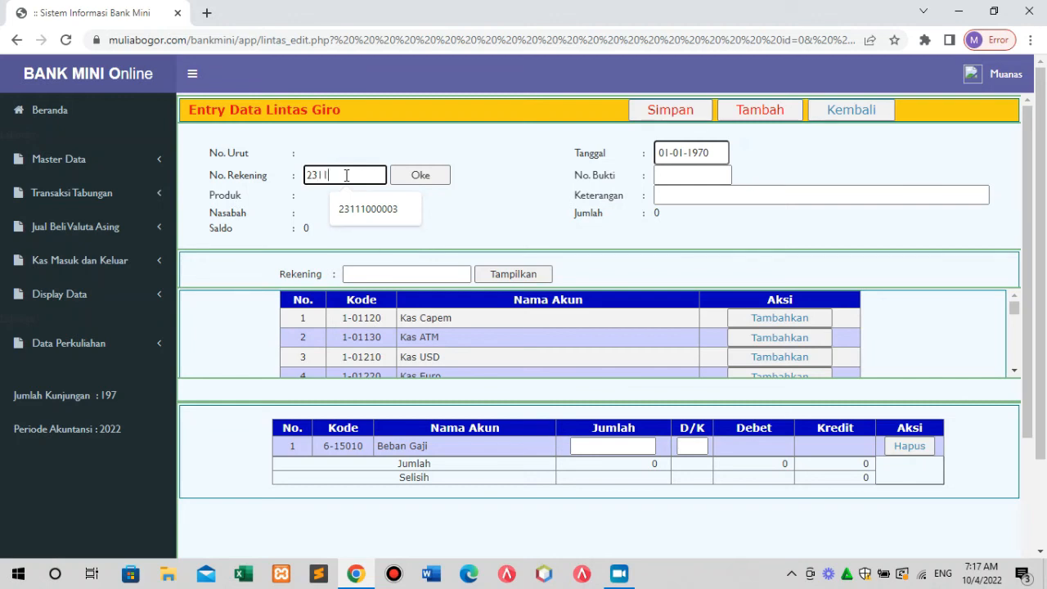
text(1000004)
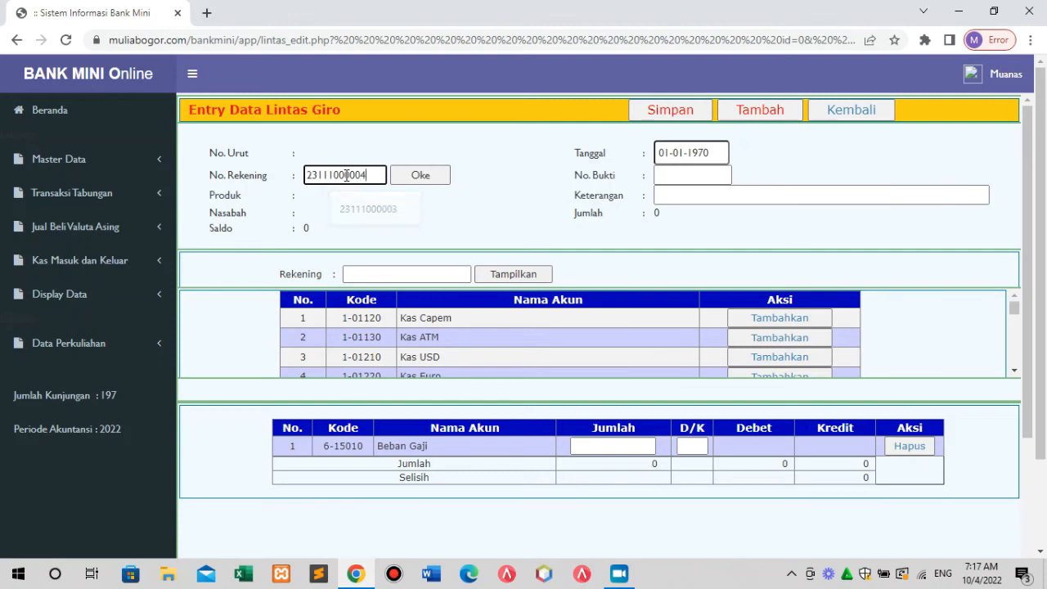
click(415, 179)
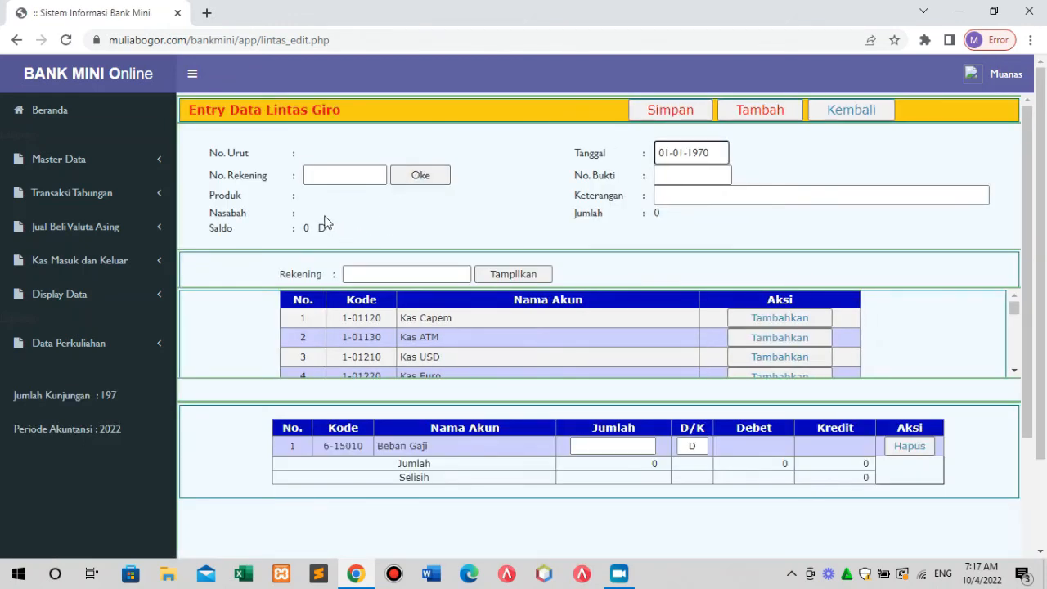
Choose the intended customer account number from the suggestions list.
click(342, 176)
click(342, 178)
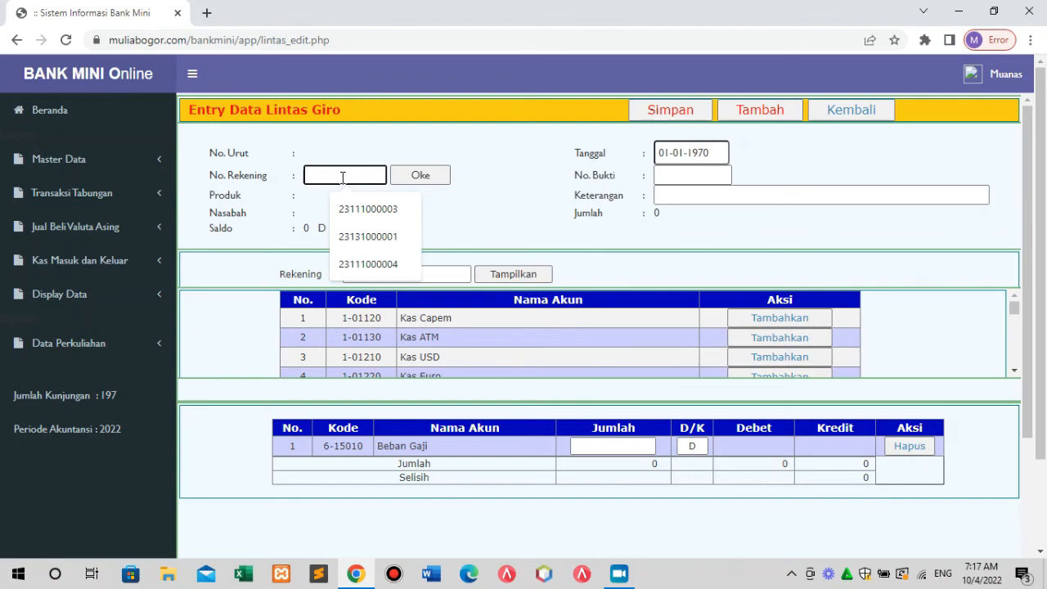
click(374, 263)
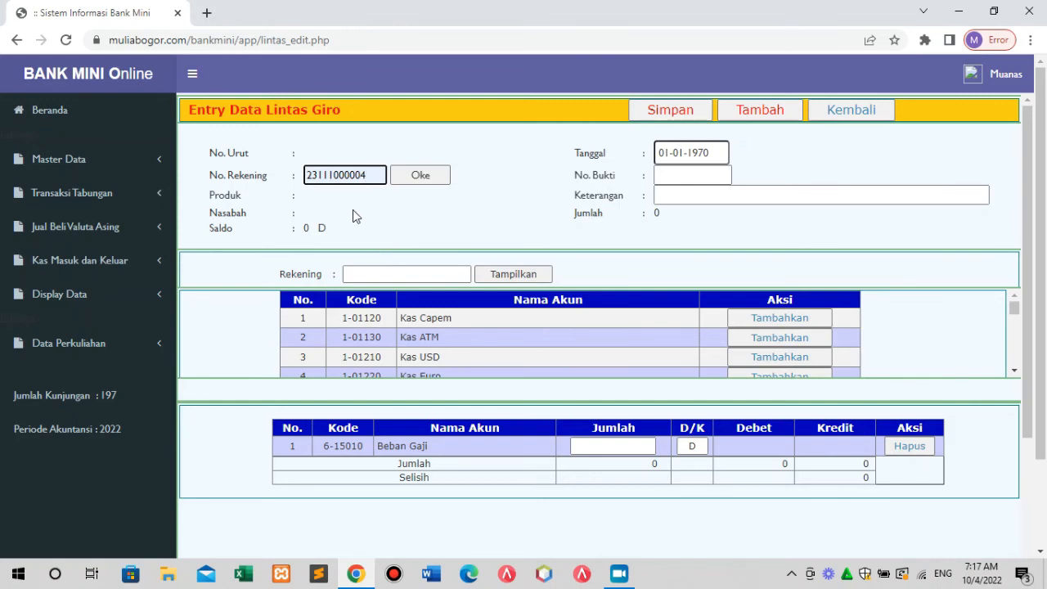
click(408, 190)
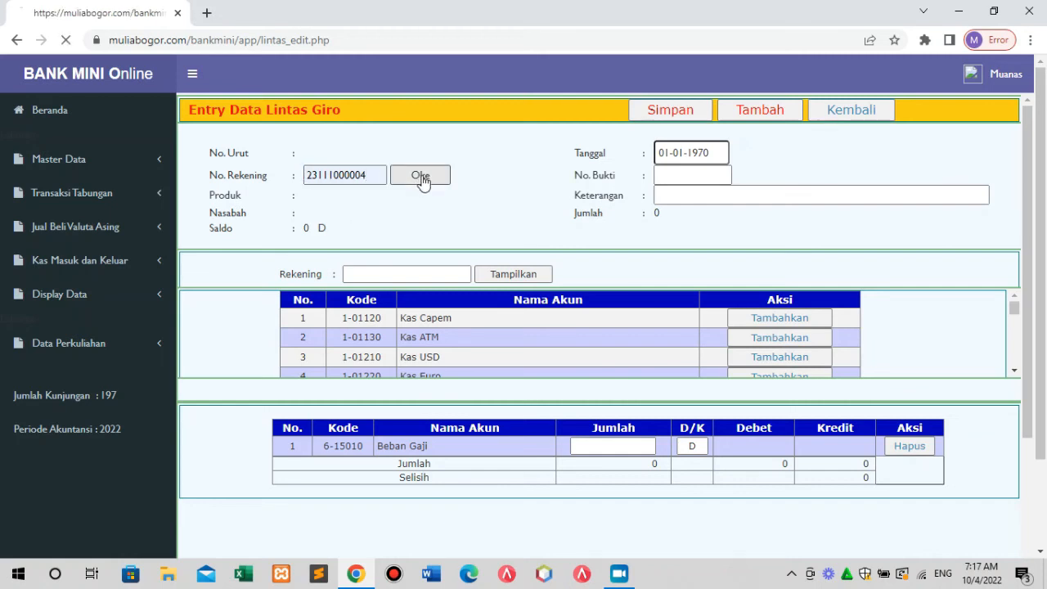
click(367, 173)
click(376, 209)
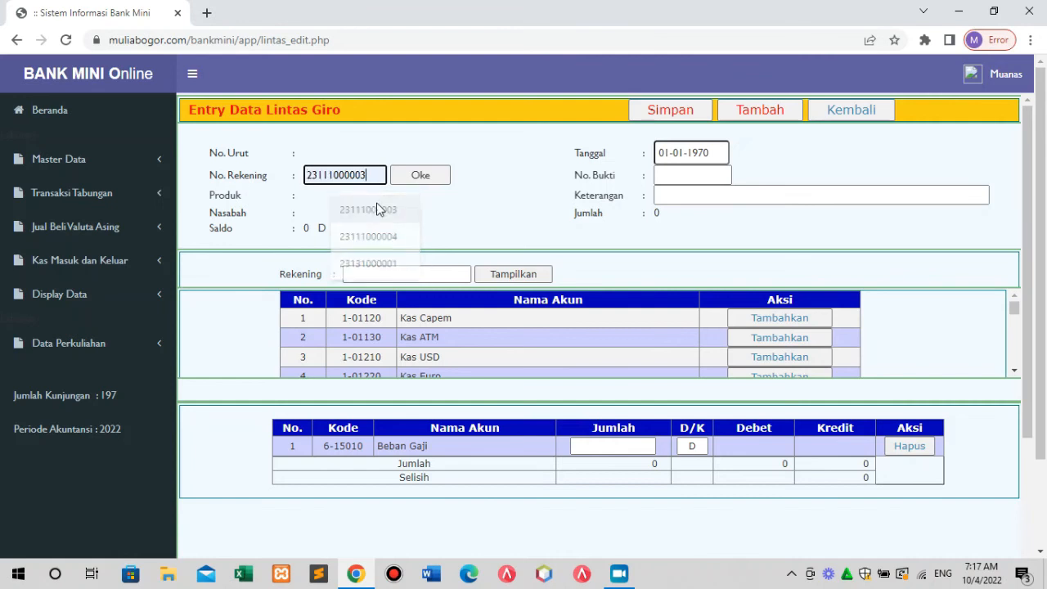
click(425, 182)
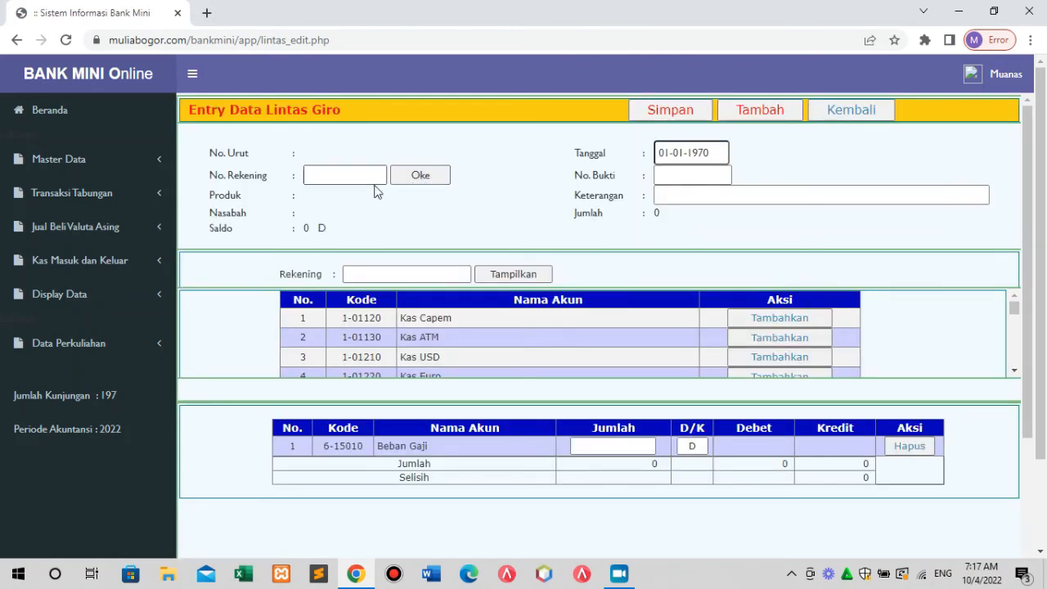
click(339, 174)
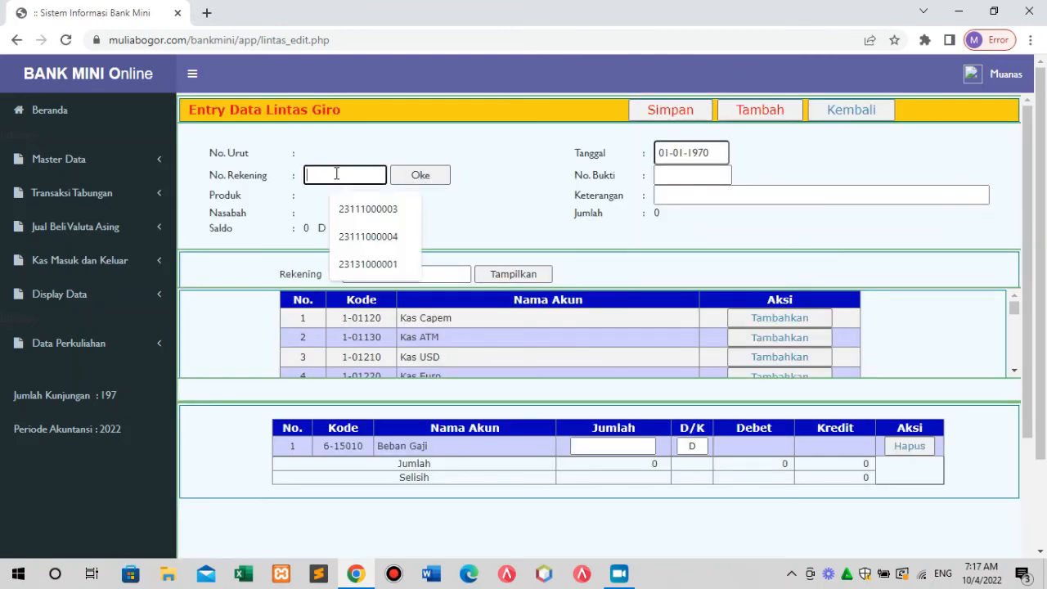
click(373, 237)
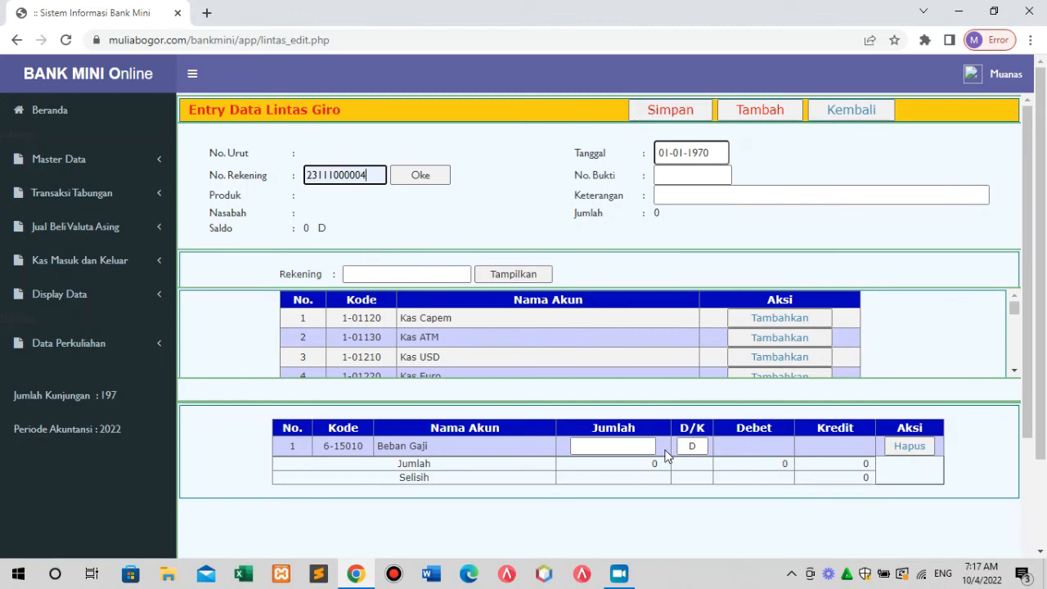
click(605, 446)
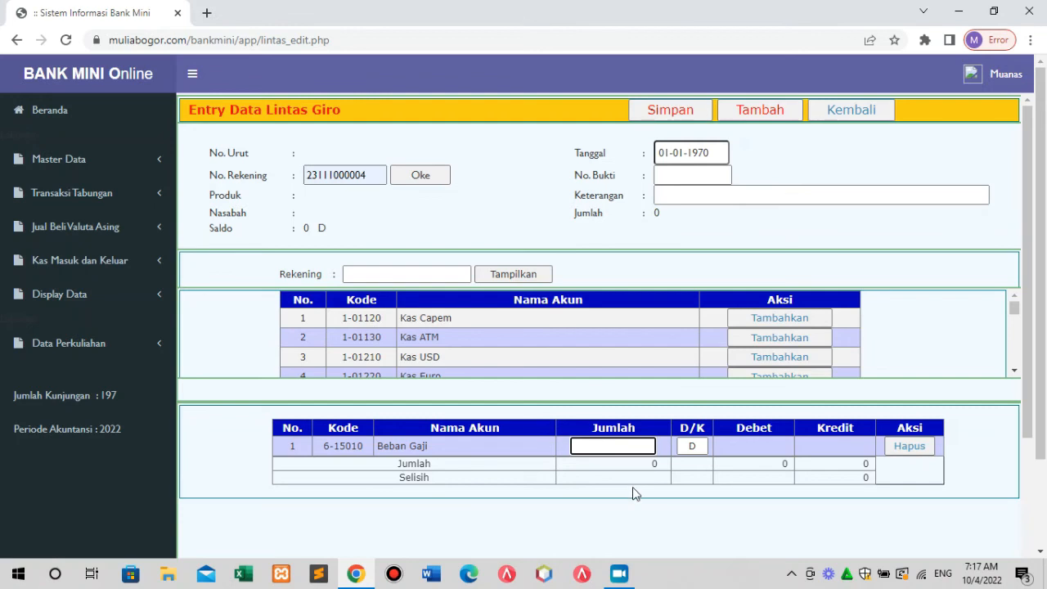
Enter 2500000 as the Beban Gaji amount and mark the line D.
text(2500000)
key(Left)
key(Left)
key(Left)
double_click(685, 446)
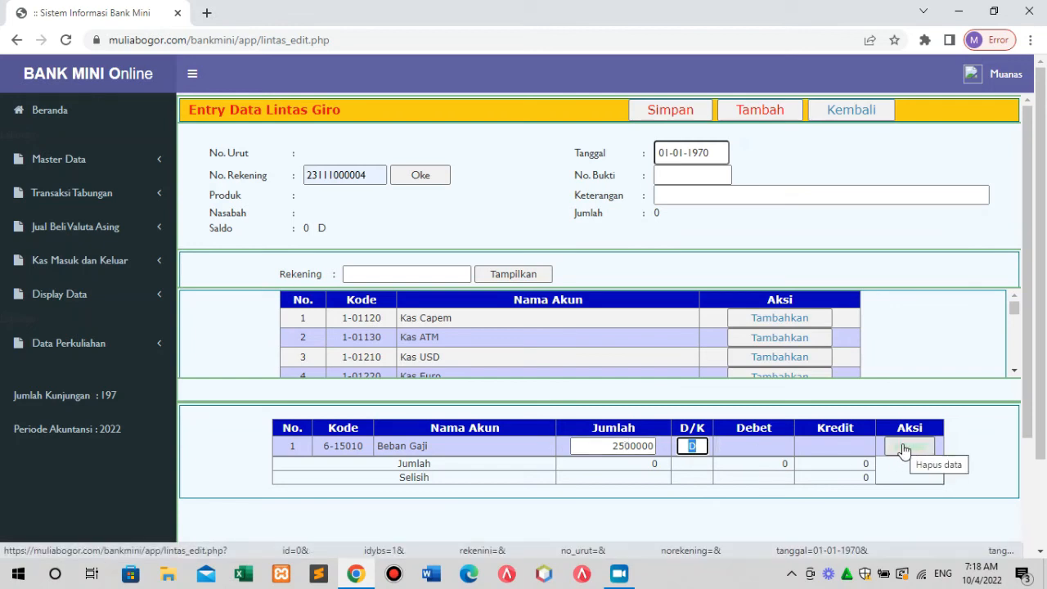
Set the transaction date to 04-10-2022 and save the Lintas Giro entry.
click(716, 152)
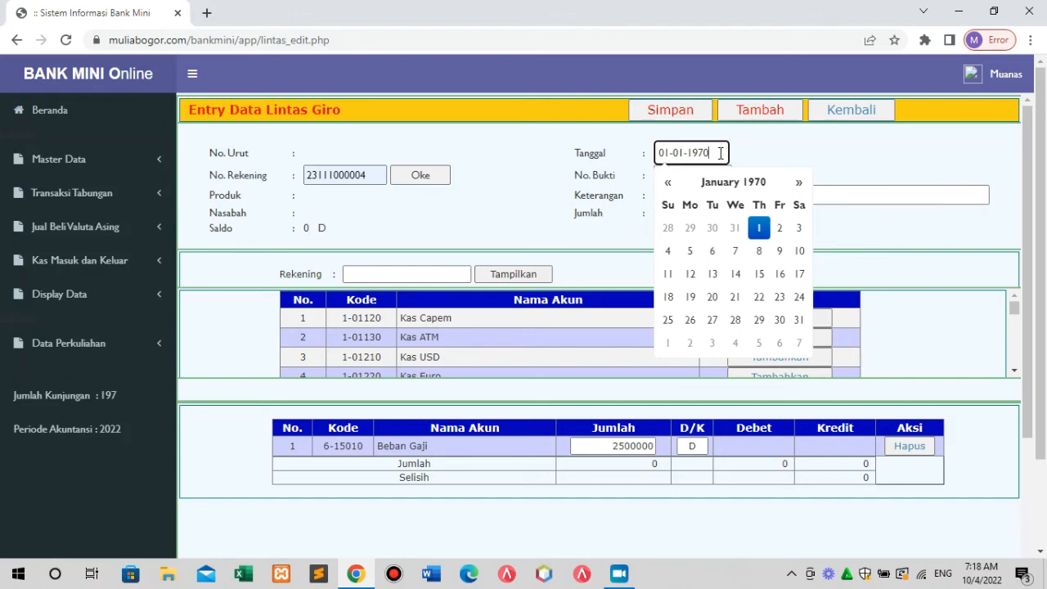
key(BackSpace)
key(BackSpace)
key(BackSpace)
key(BackSpace)
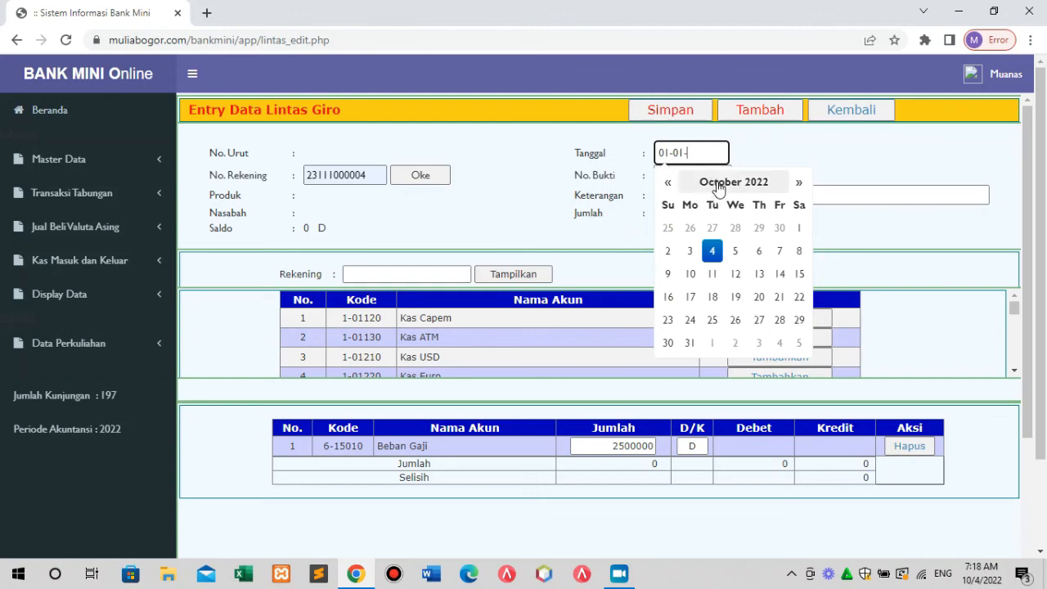
click(712, 250)
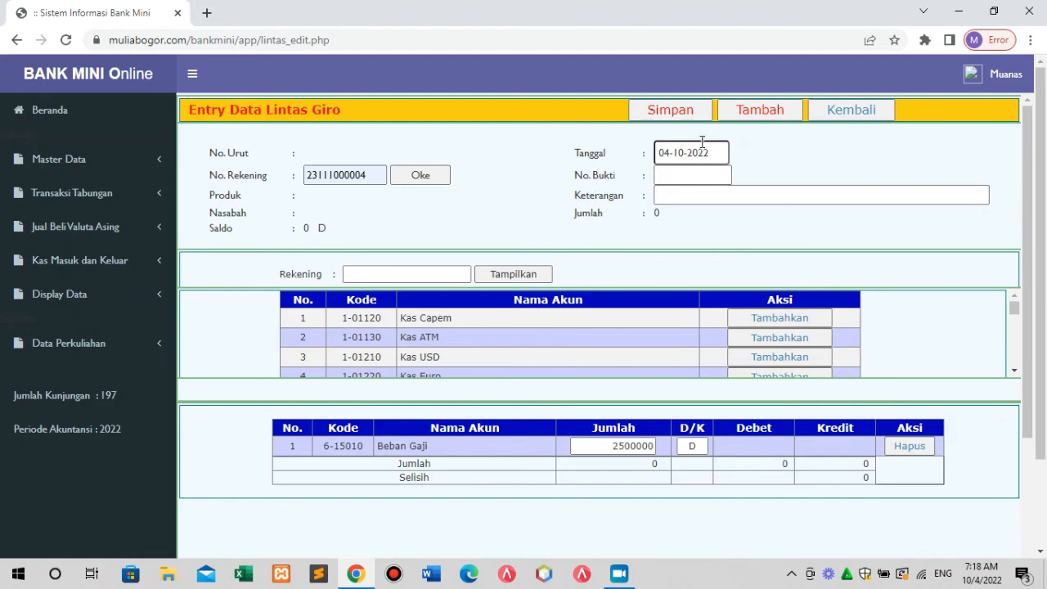
click(689, 111)
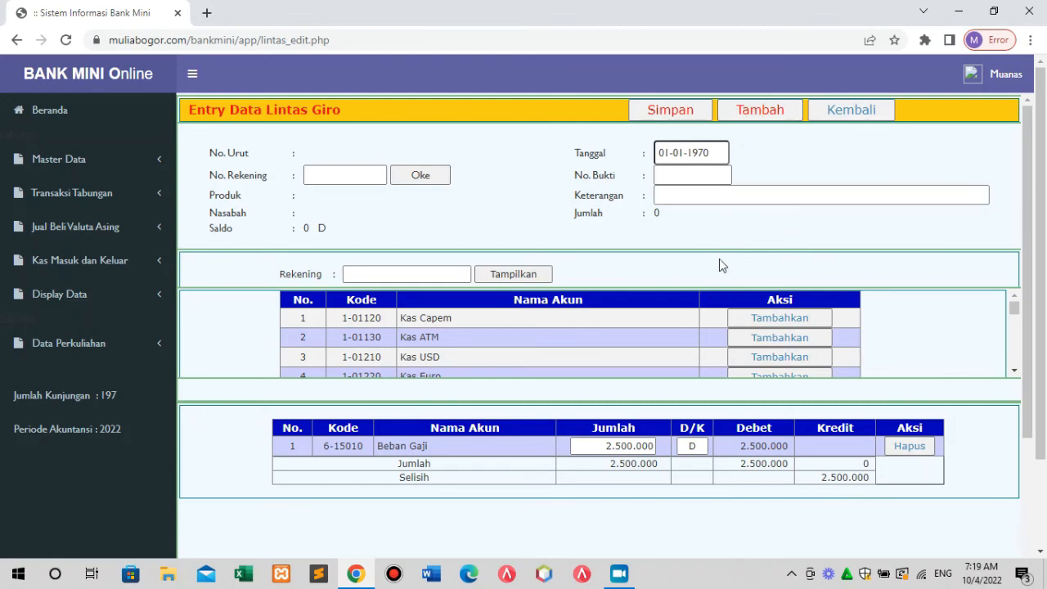
Start a new entry, reselect the customer account number, and save it.
click(767, 113)
click(364, 171)
click(393, 238)
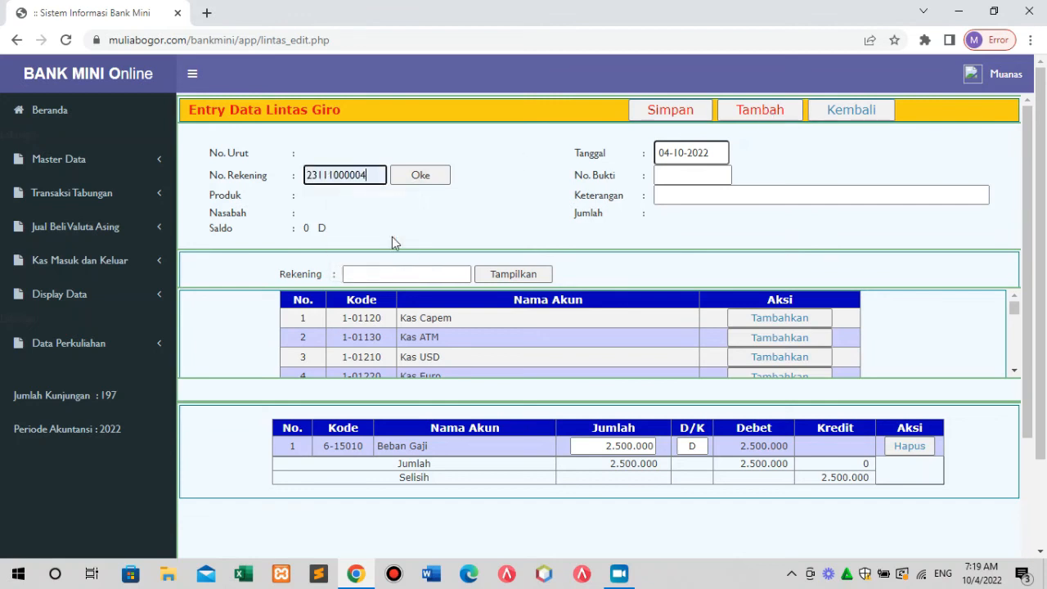
click(643, 115)
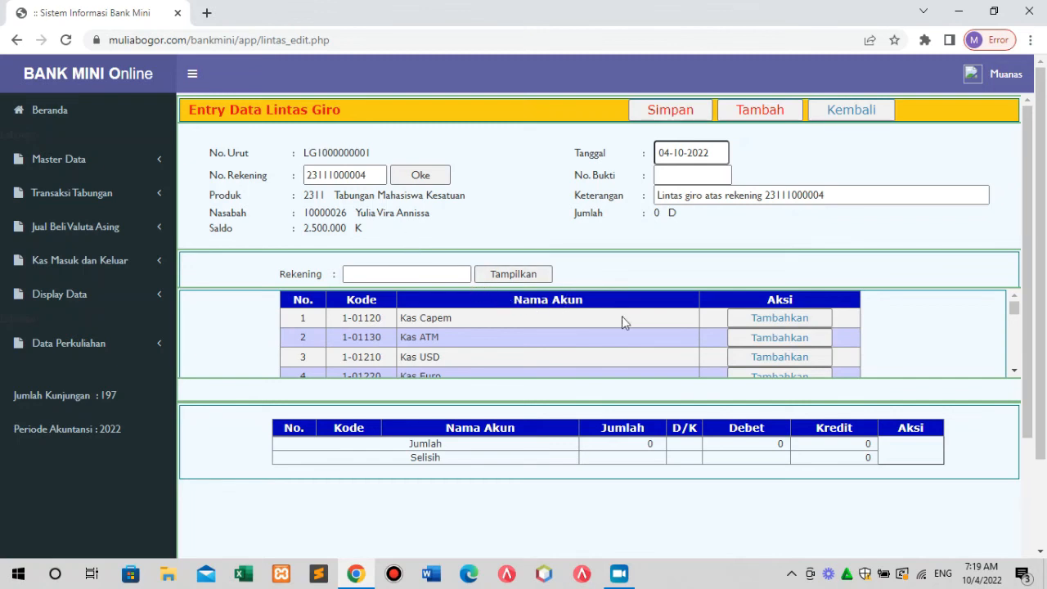
Filter the account list to accounts matching 'beban'.
drag(1014, 307, 1016, 320)
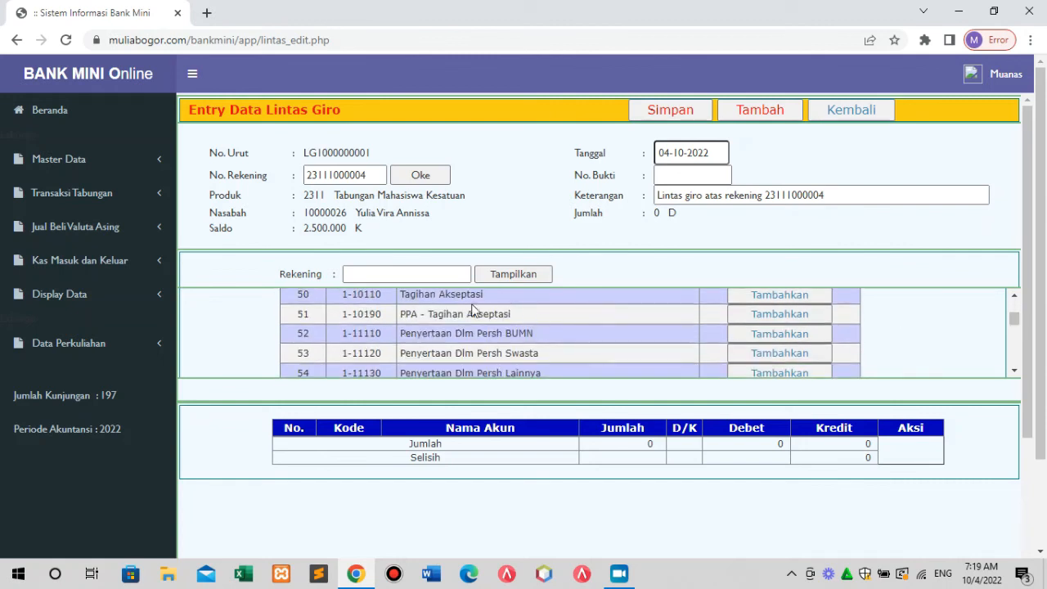
click(400, 275)
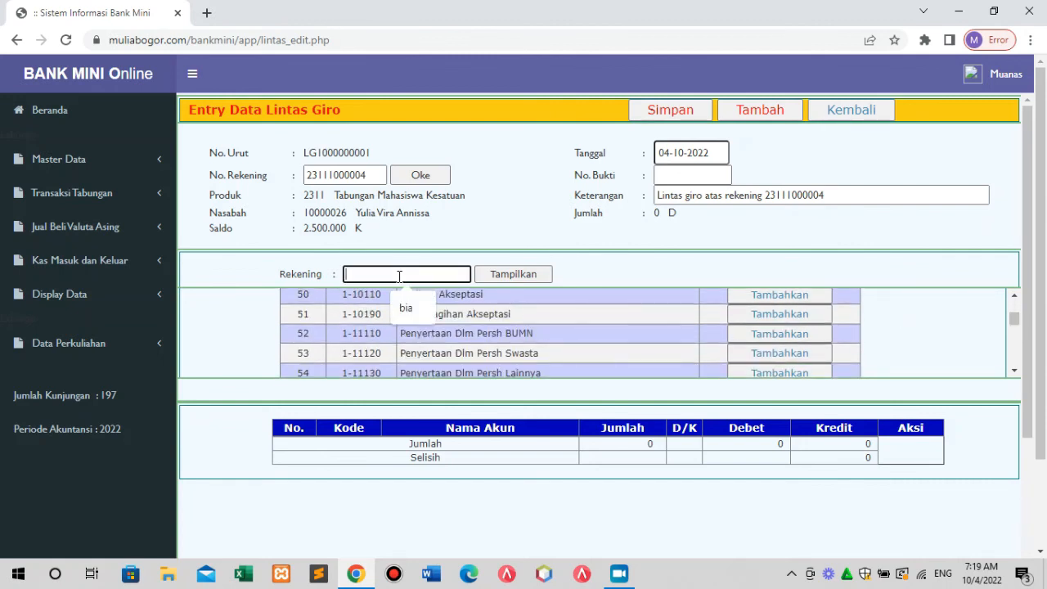
text(beb)
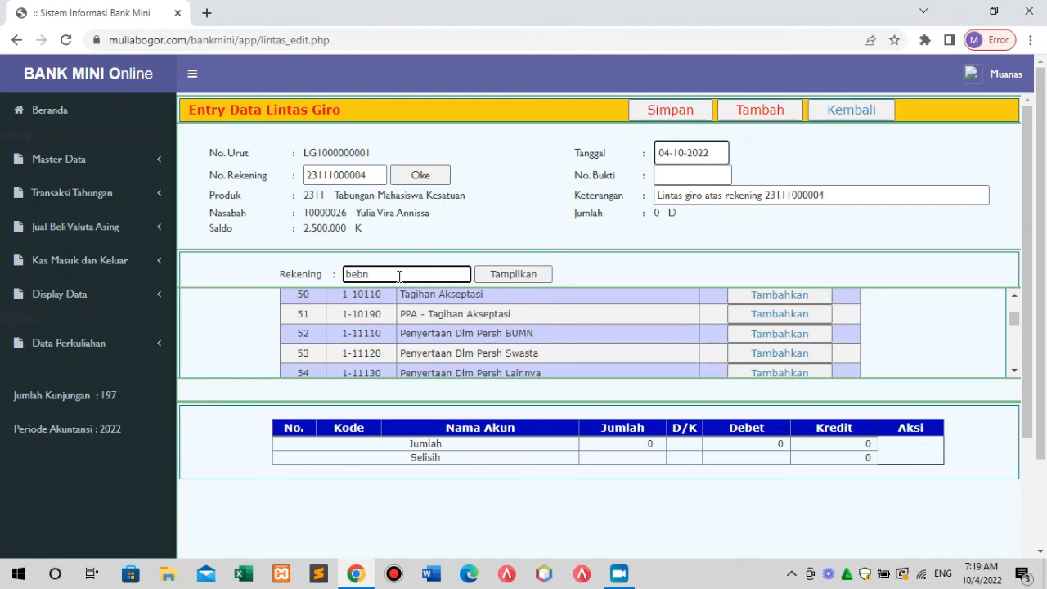
text(n)
click(500, 275)
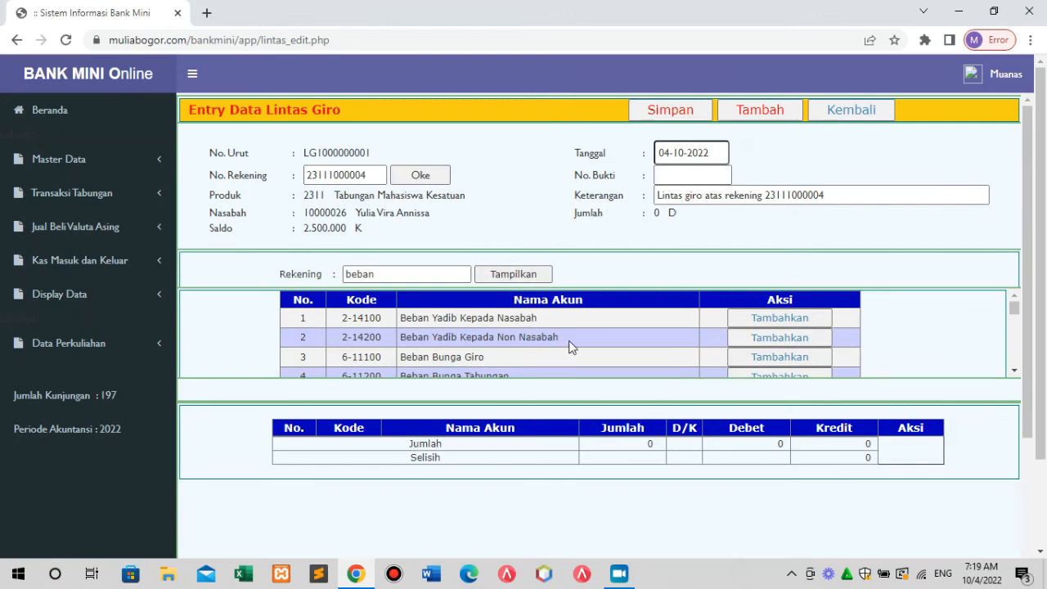
Scroll to row 21 and add Beban Gaji (6-15010) as a journal line.
click(1014, 371)
click(1014, 370)
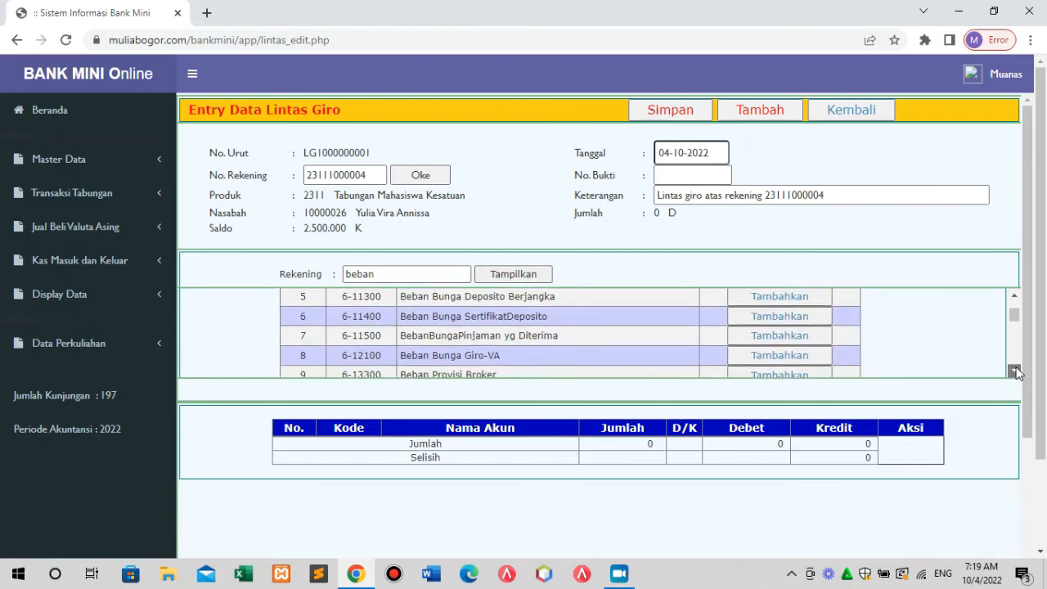
click(1014, 371)
click(1014, 371)
click(1014, 370)
click(1014, 371)
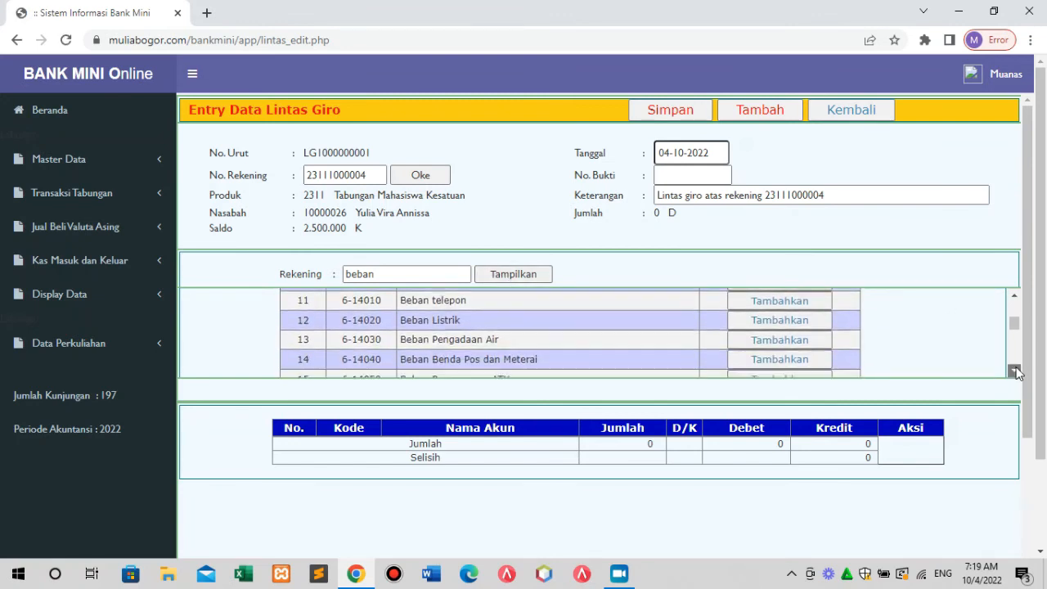
click(1014, 371)
click(1013, 371)
click(1014, 371)
click(1014, 370)
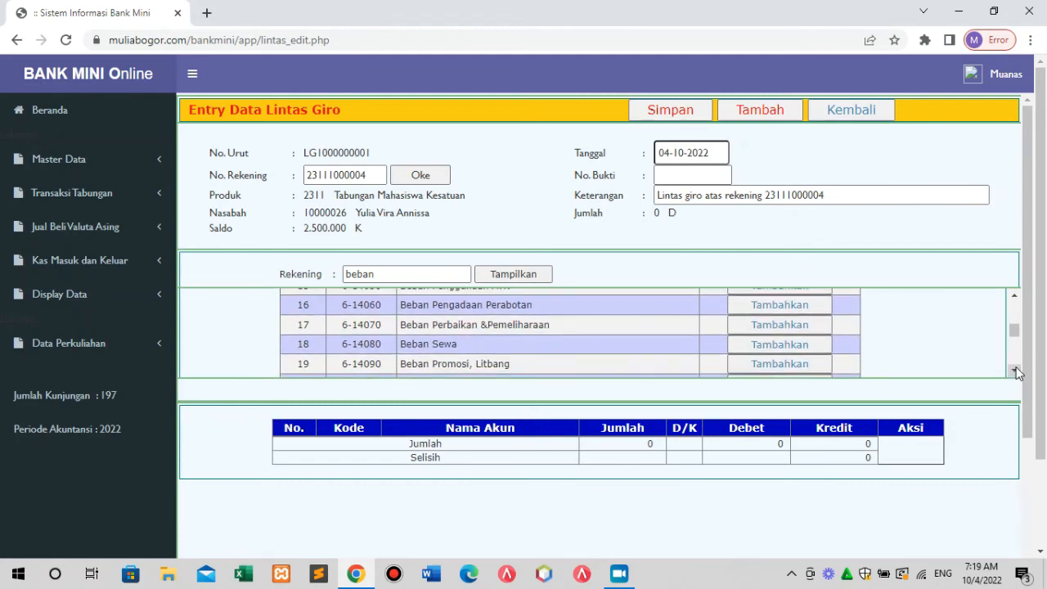
click(1014, 371)
click(1014, 370)
click(1014, 370)
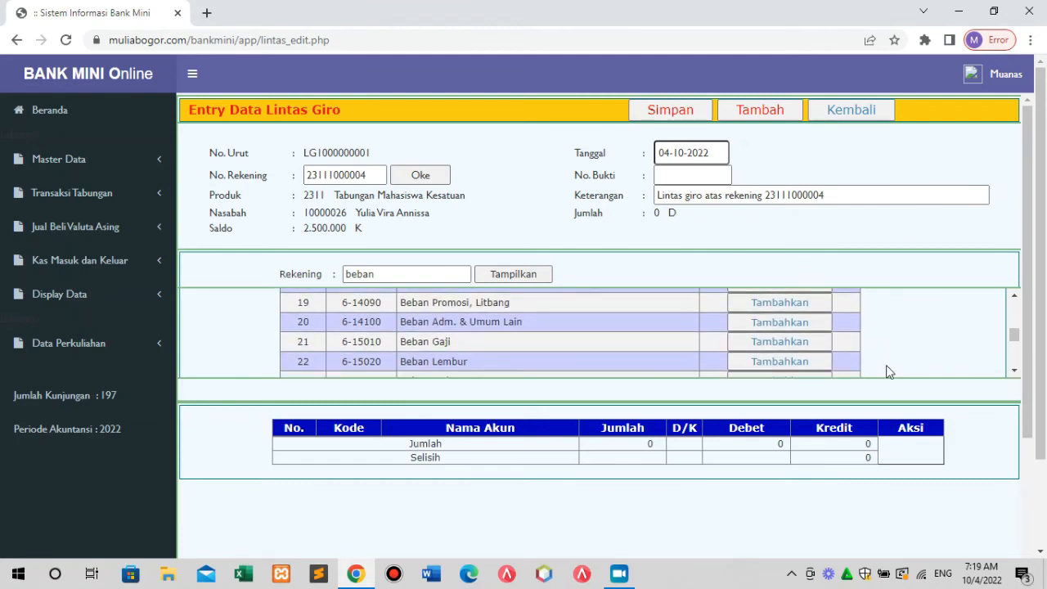
click(792, 346)
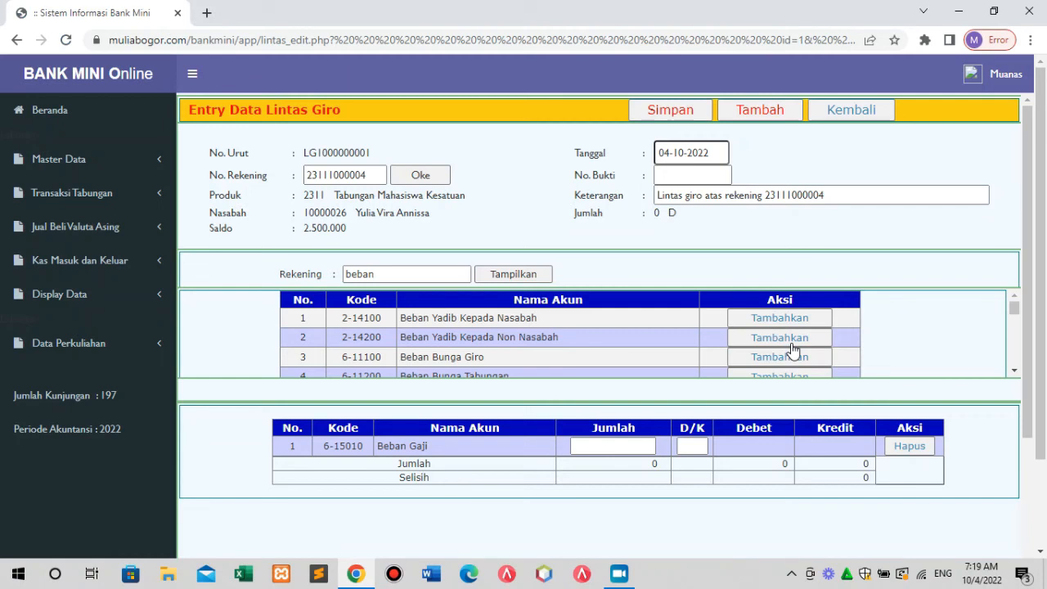
Save a 2500000 debit on Beban Gaji, then delete that line.
click(613, 446)
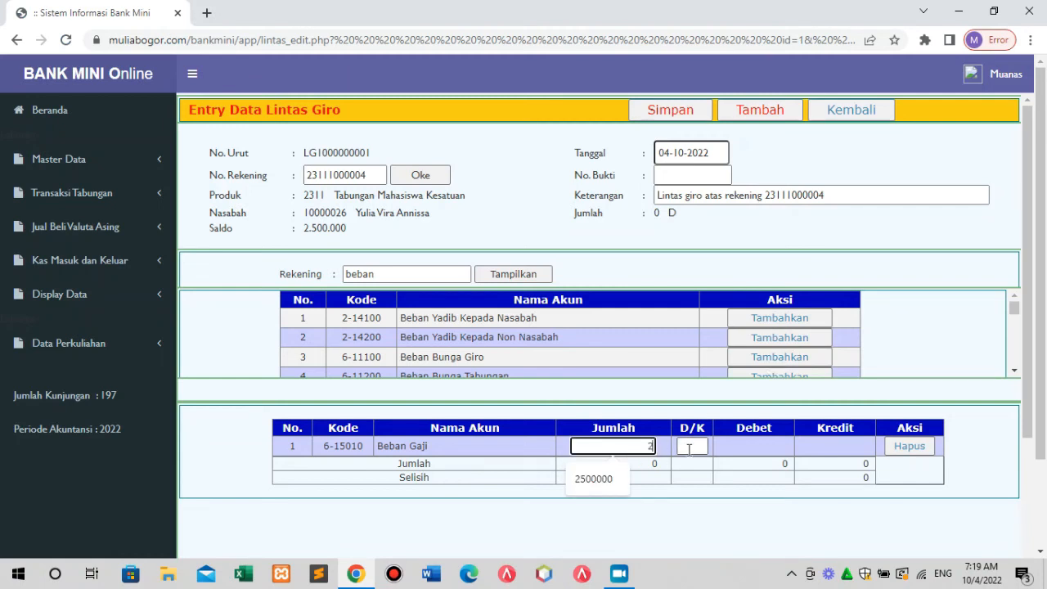
text(2500000)
click(690, 448)
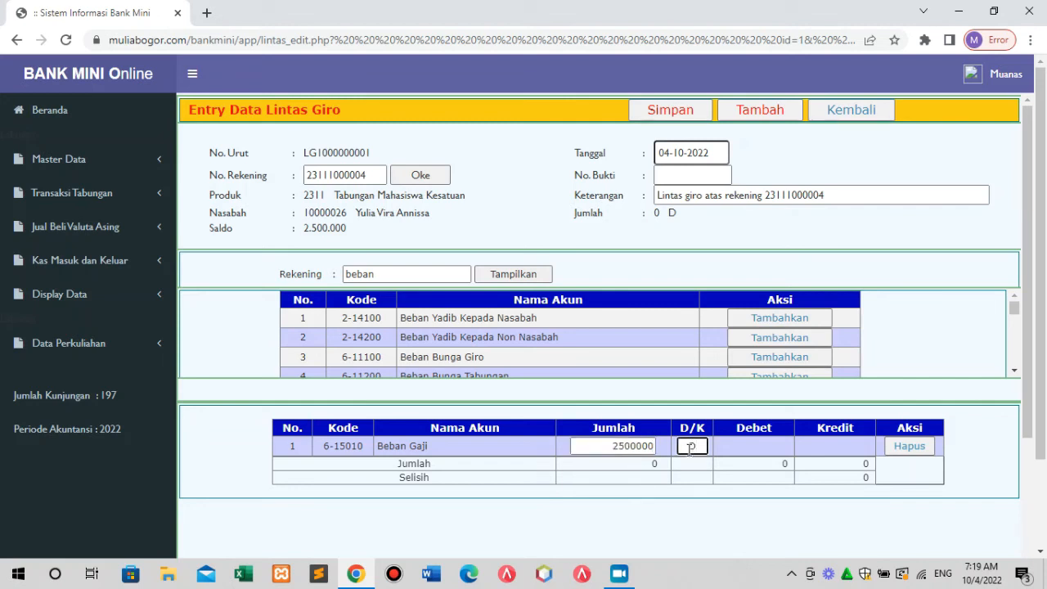
click(677, 117)
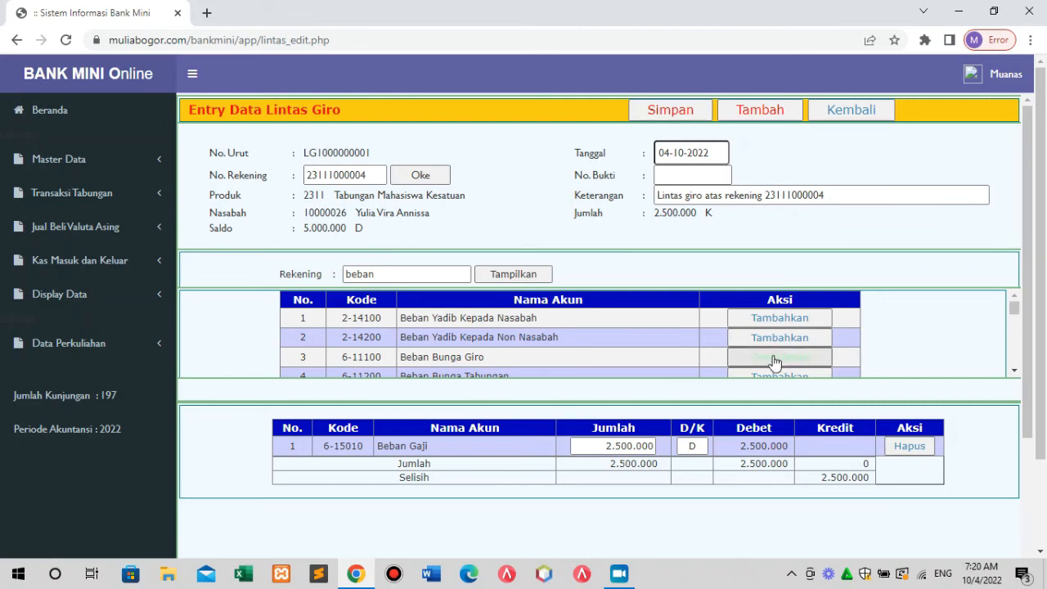
click(909, 450)
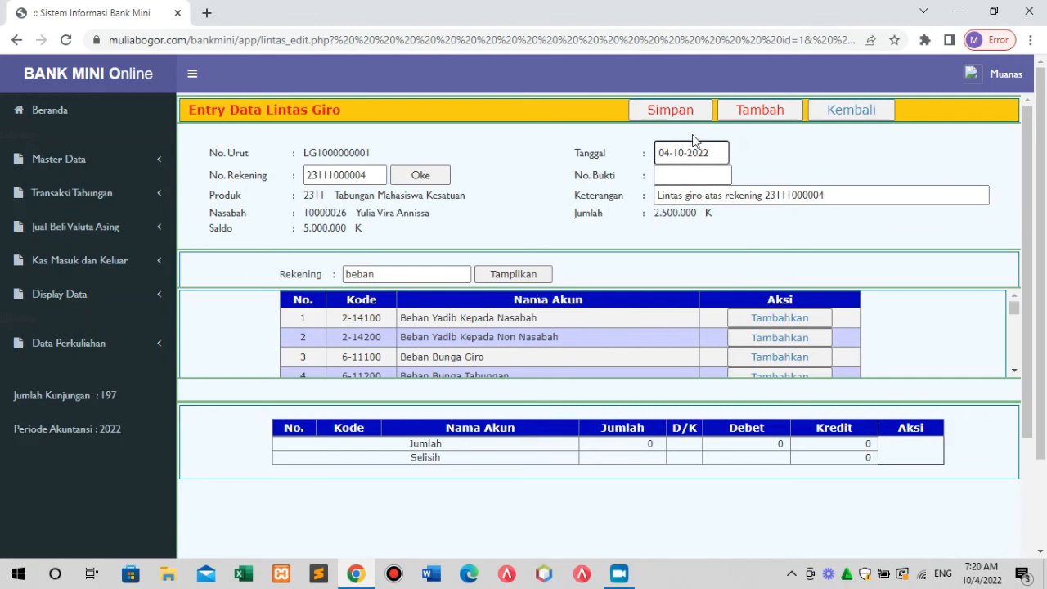
Save the emptied entry, then re-add Beban Gaji from the account list.
click(678, 110)
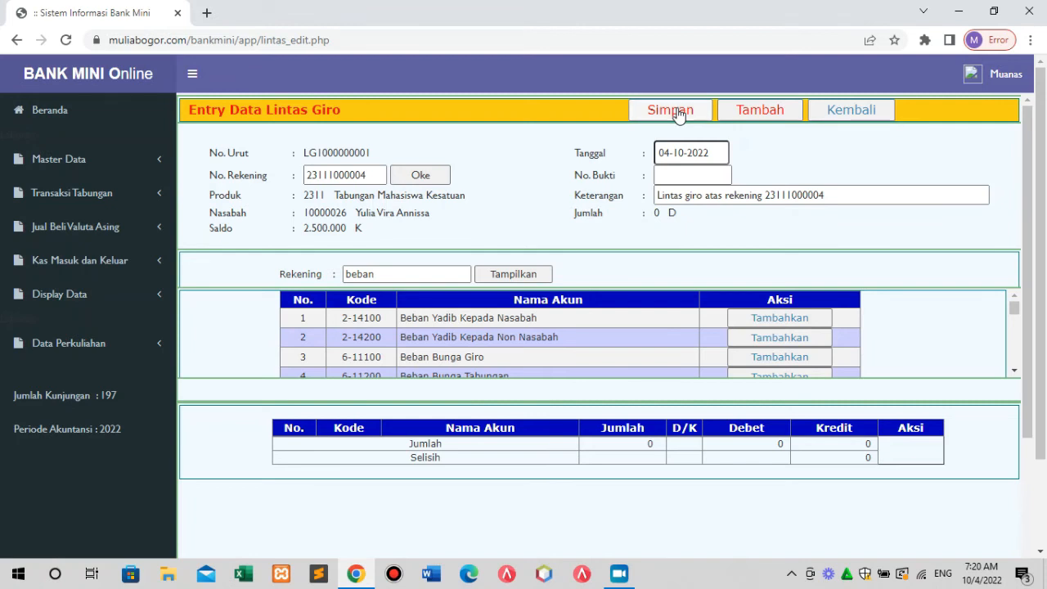
click(678, 110)
click(1014, 371)
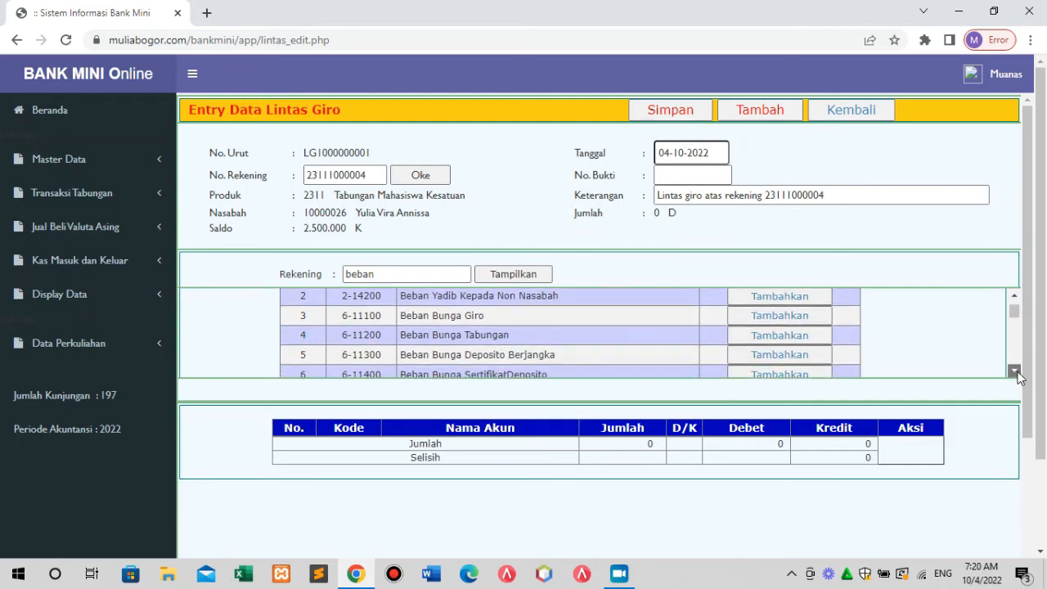
click(1014, 371)
click(1014, 371)
click(1014, 371)
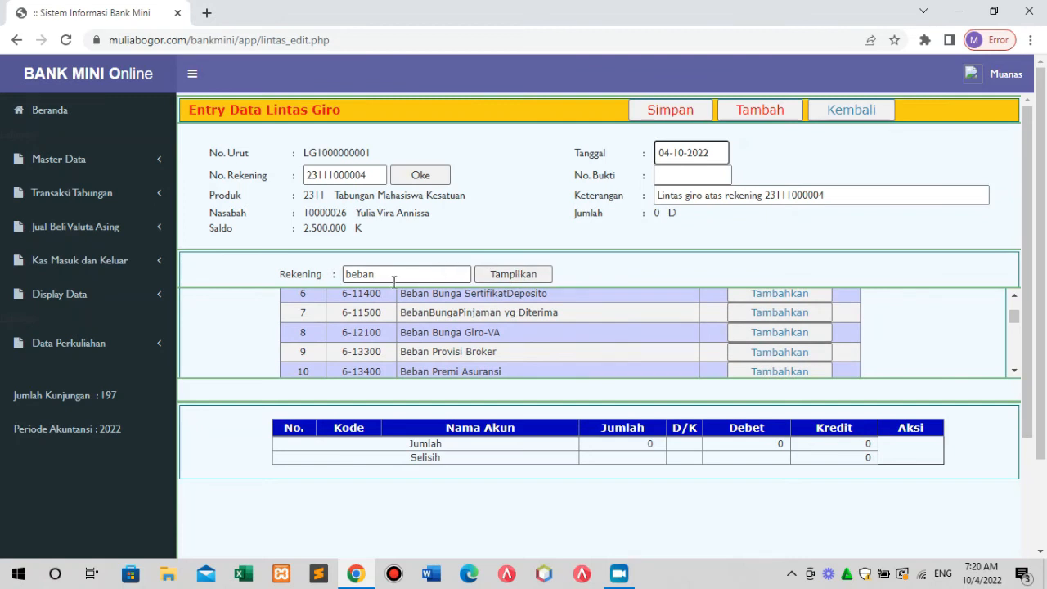
click(1014, 371)
click(1014, 372)
click(1013, 372)
click(1014, 371)
click(1013, 371)
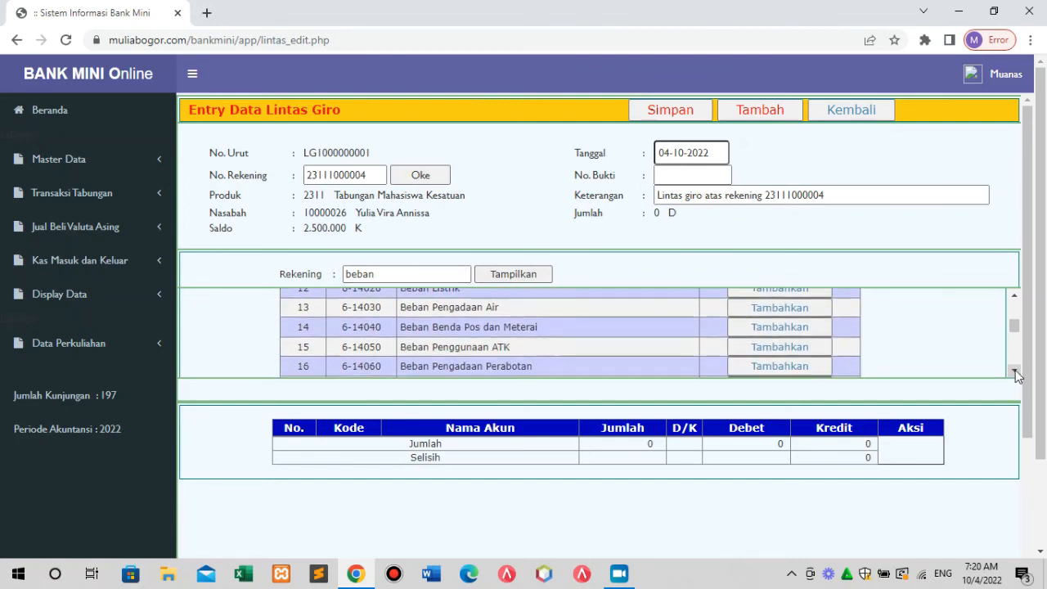
click(1014, 371)
click(1014, 371)
click(1014, 372)
click(1014, 371)
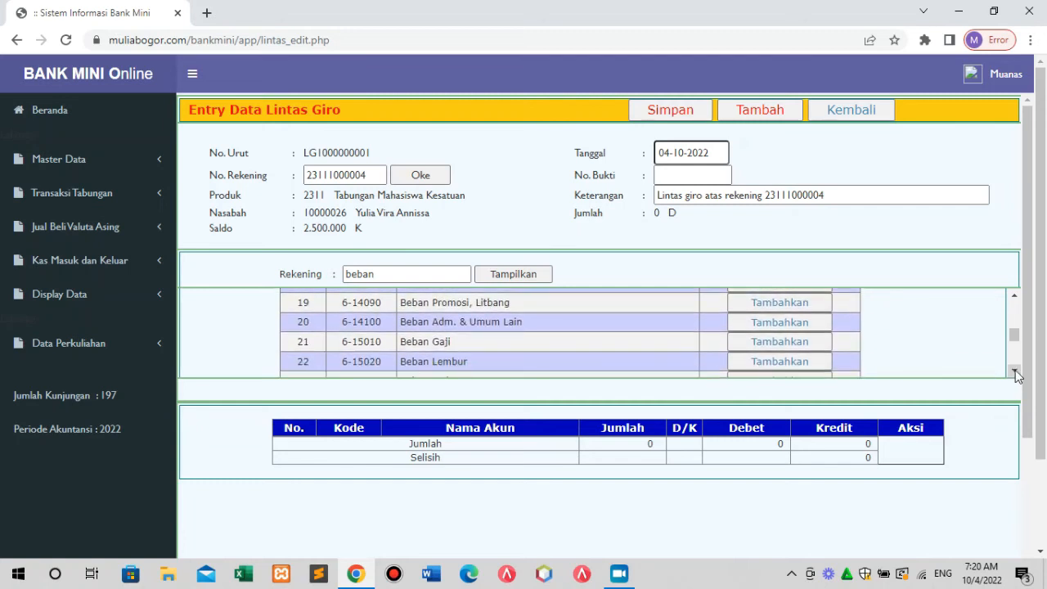
click(744, 341)
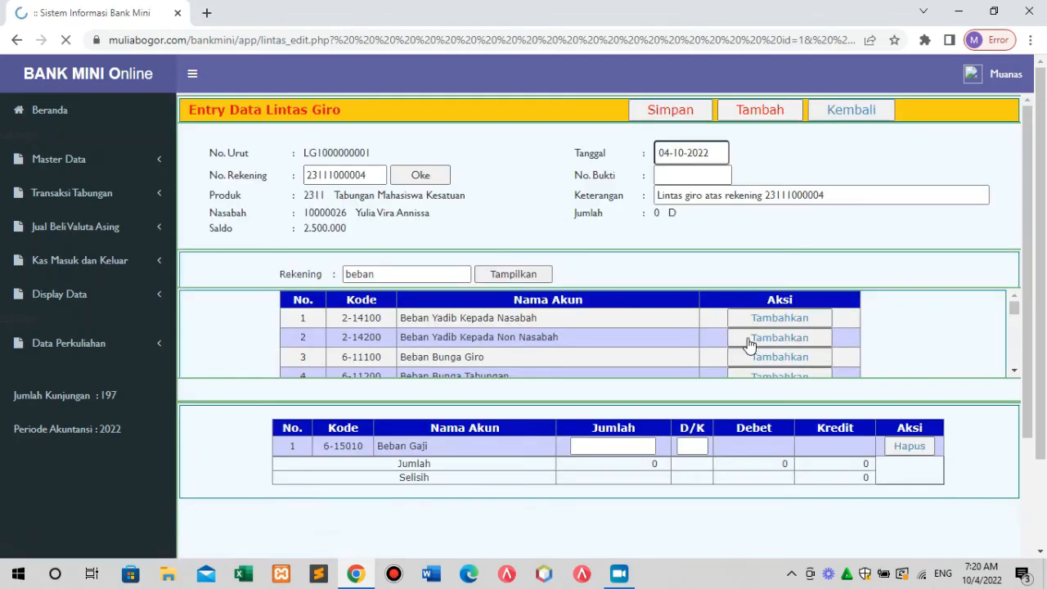
Give Beban Gaji a 2500000 amount with D/K set to D and save.
click(624, 449)
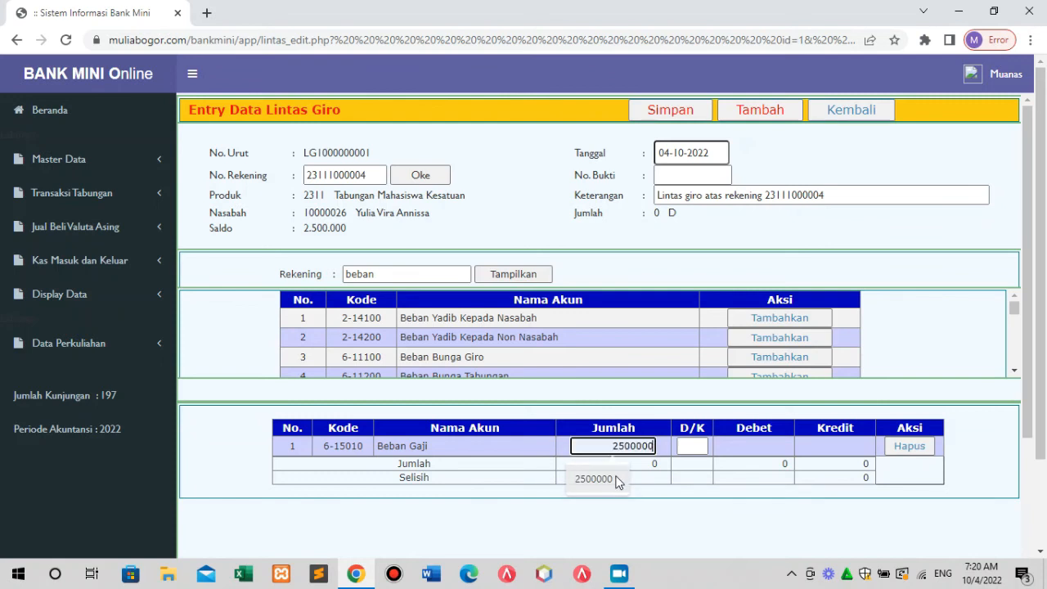
click(617, 480)
click(688, 445)
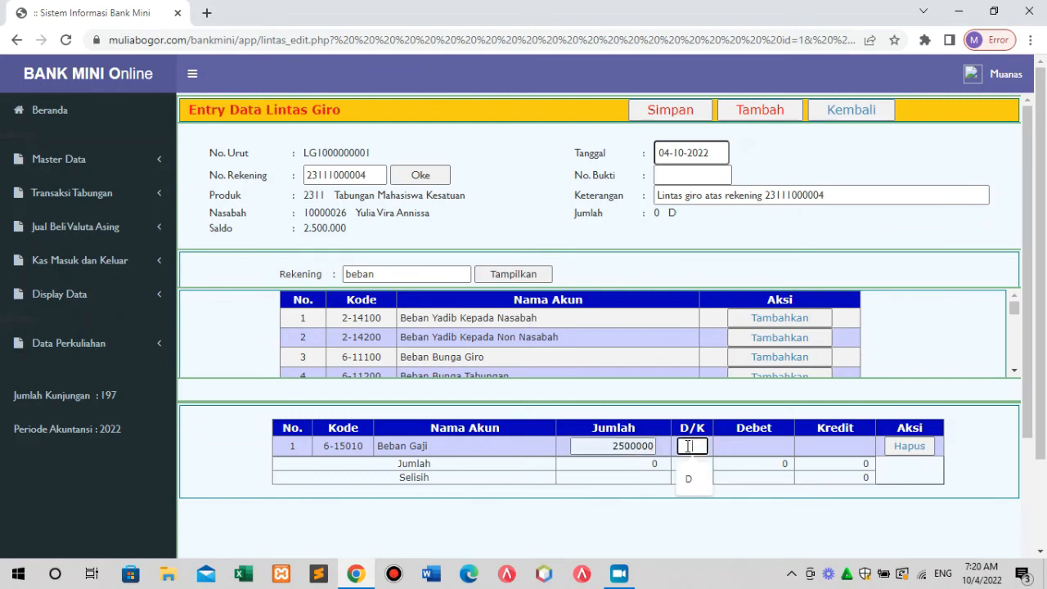
text(d)
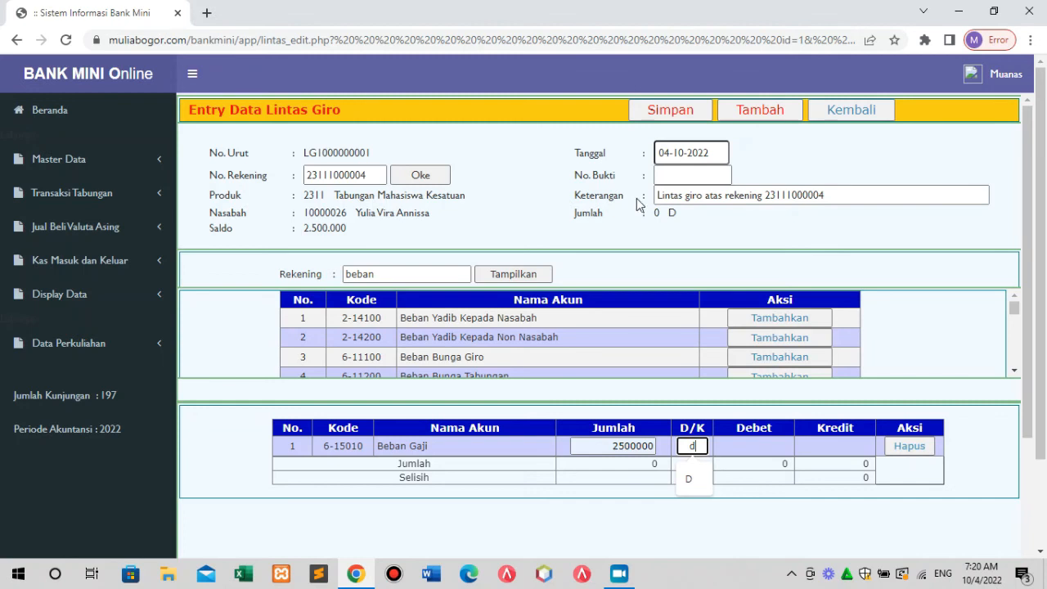
click(658, 109)
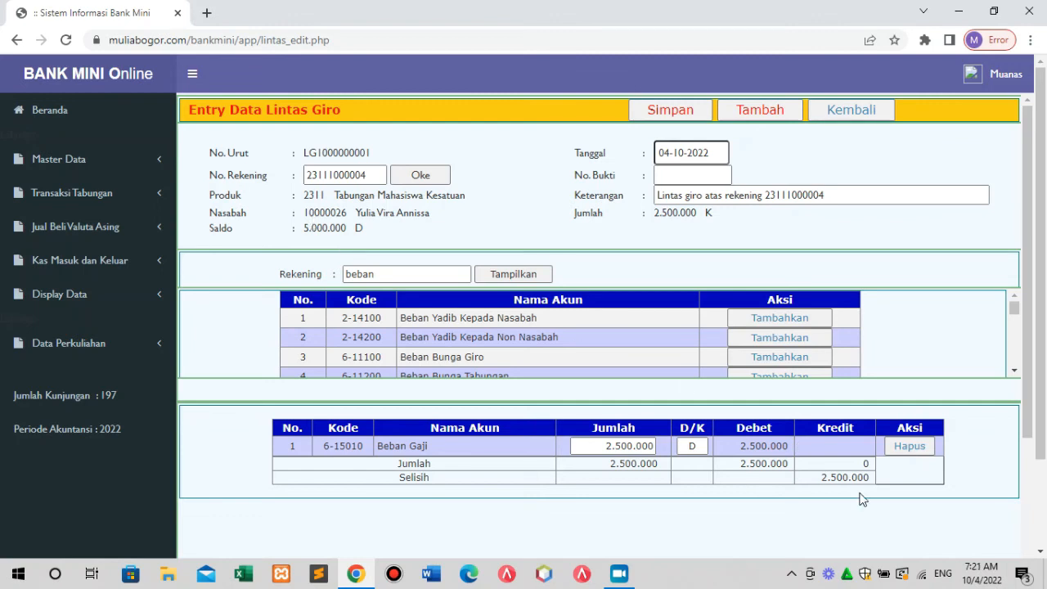
click(677, 109)
click(876, 115)
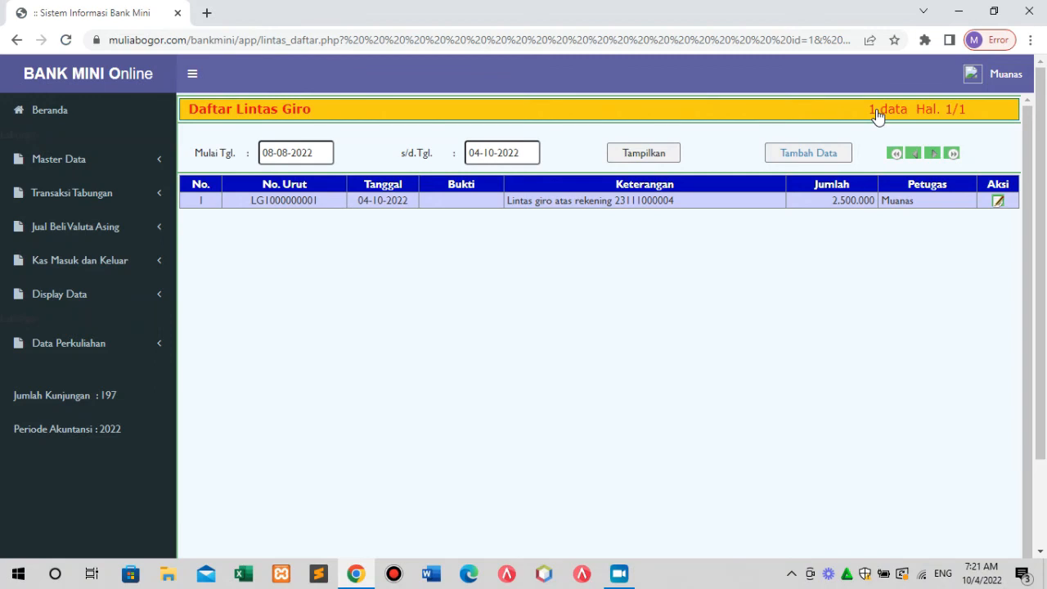
click(999, 201)
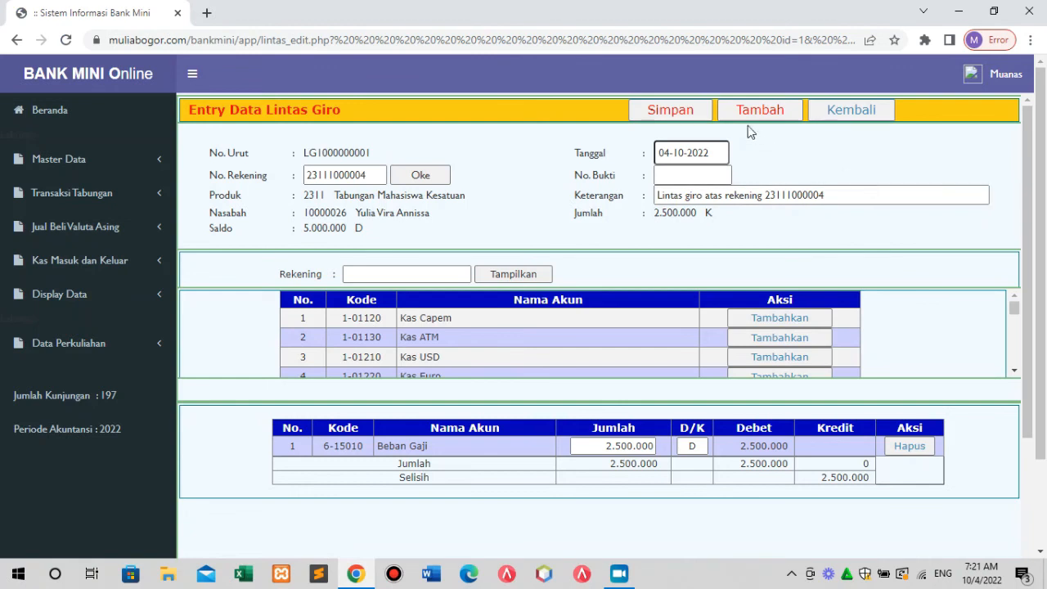
click(682, 111)
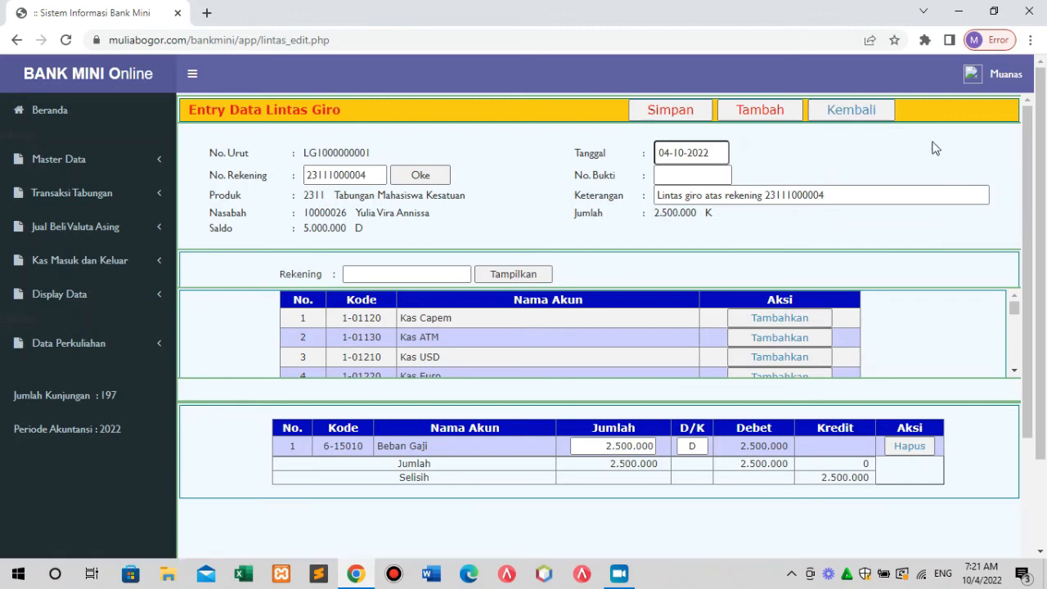
click(852, 111)
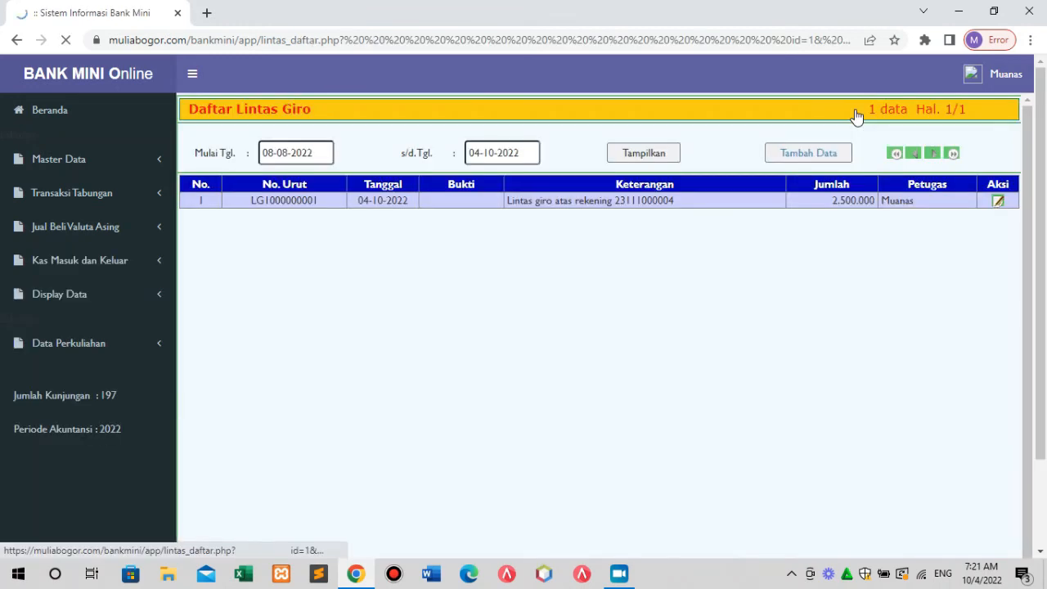
click(83, 197)
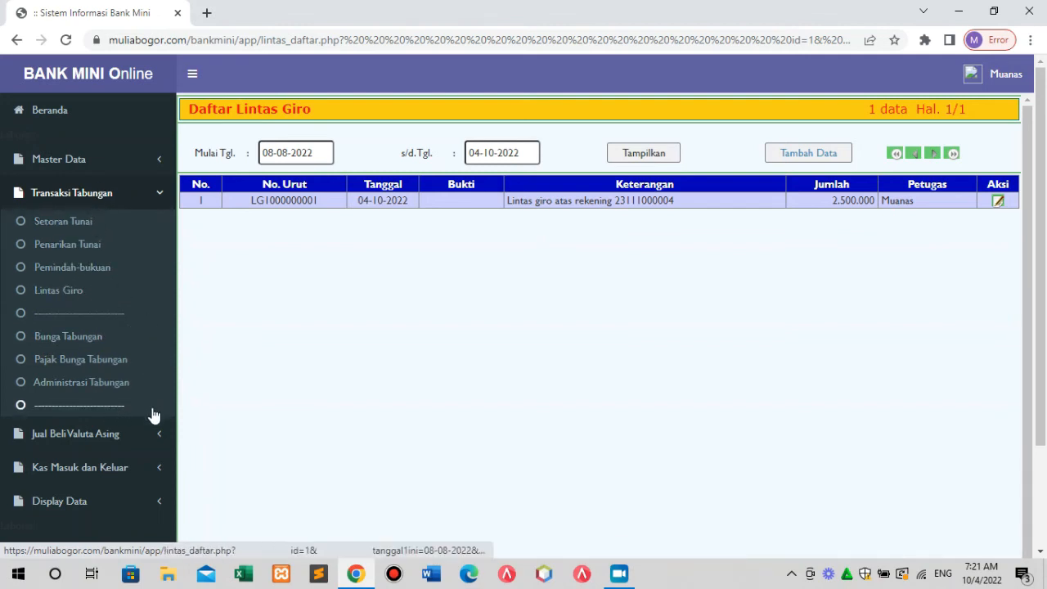
Display the Buku Tabungan passbook for the entered savings account number.
click(86, 510)
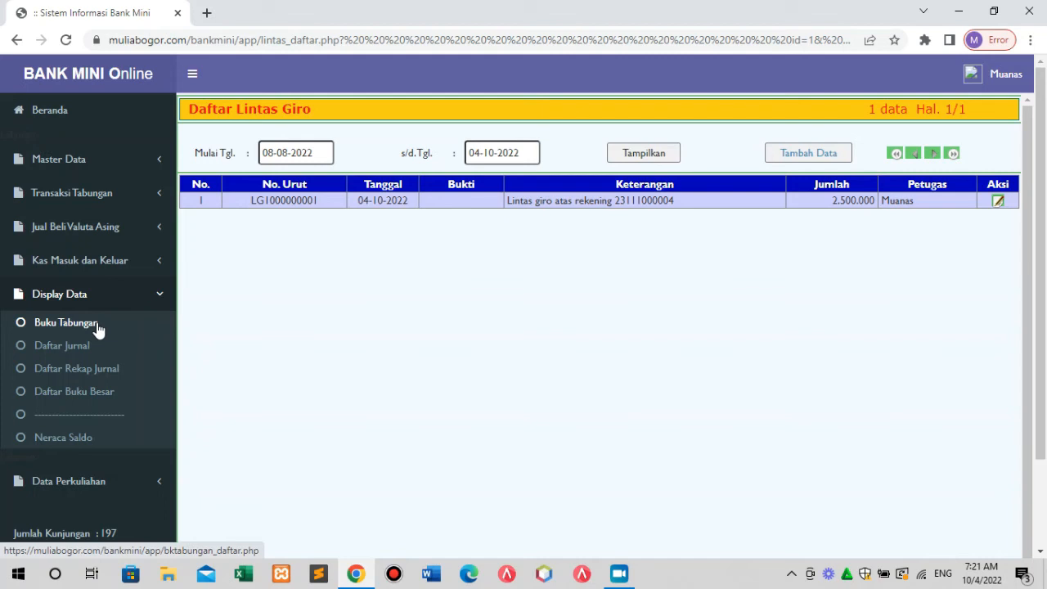
click(98, 329)
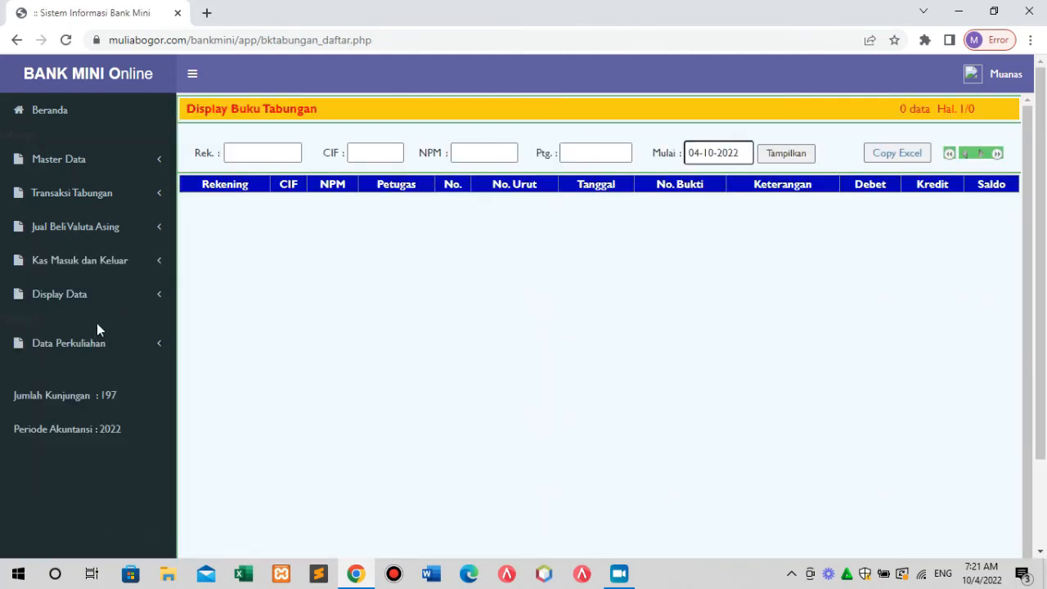
click(272, 152)
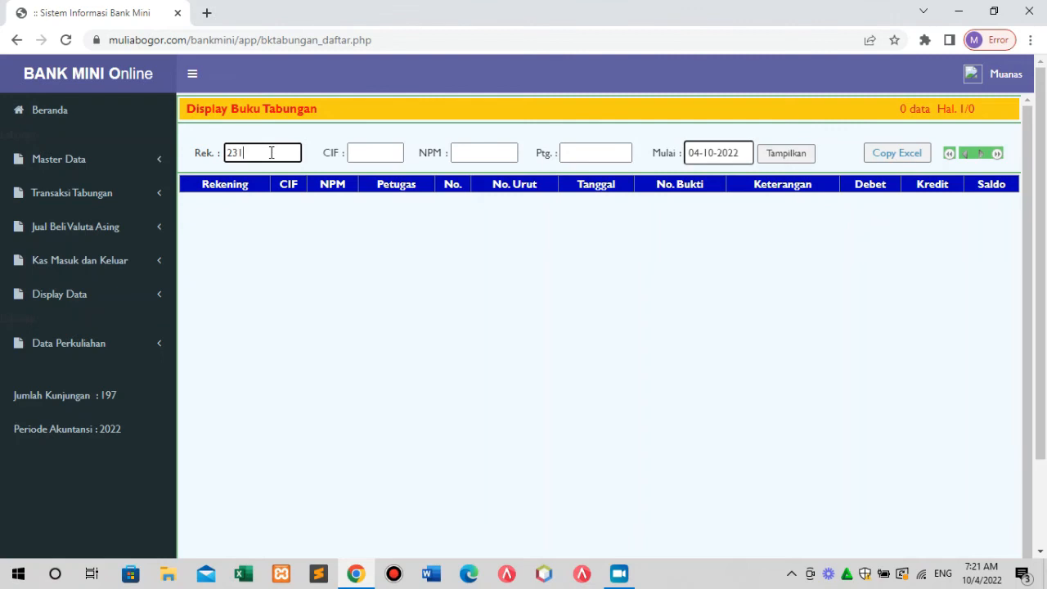
text(23111000003)
click(792, 154)
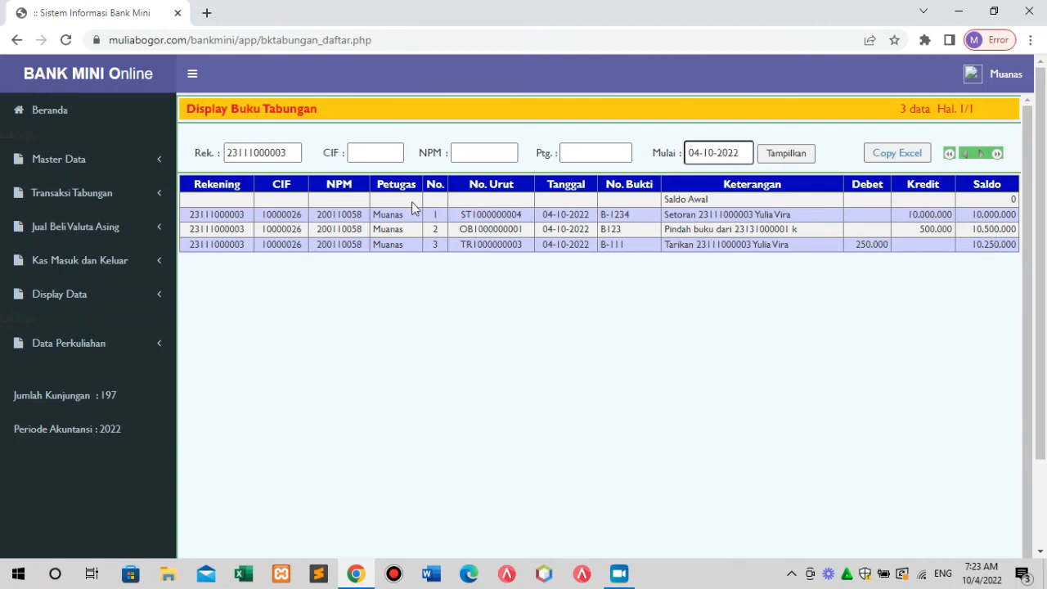
click(299, 161)
click(297, 152)
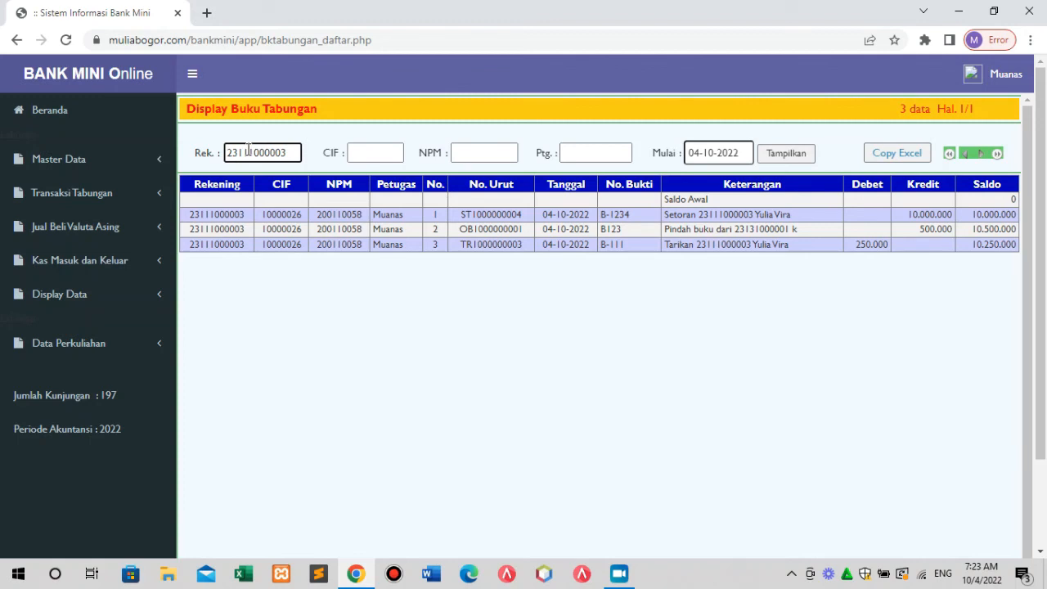
key(BackSpace)
key(BackSpace)
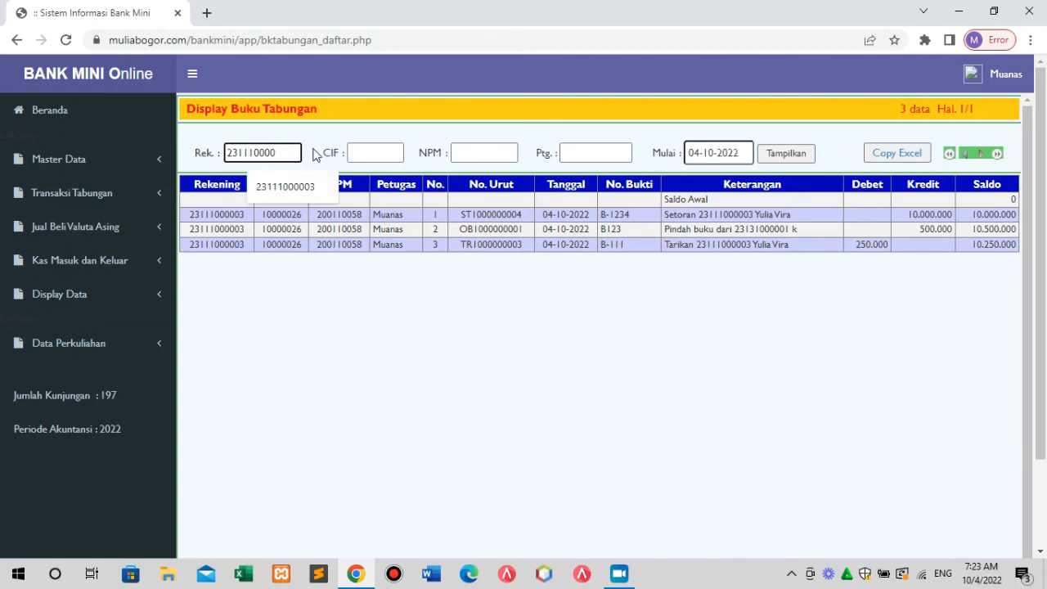
key(BackSpace)
key(BackSpace)
key(BackSpace)
text(3100)
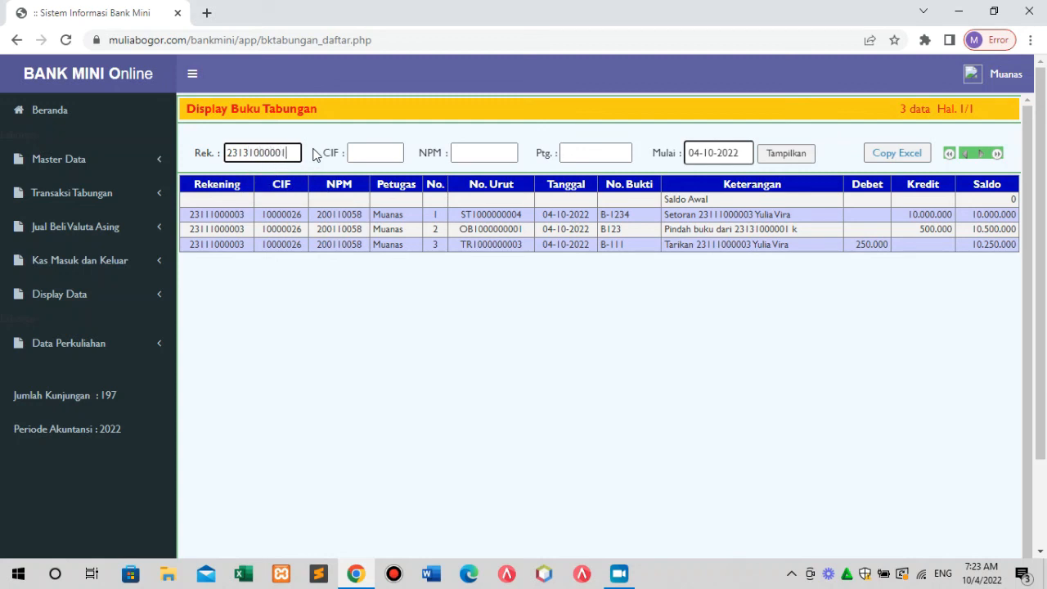
text(0001)
click(778, 157)
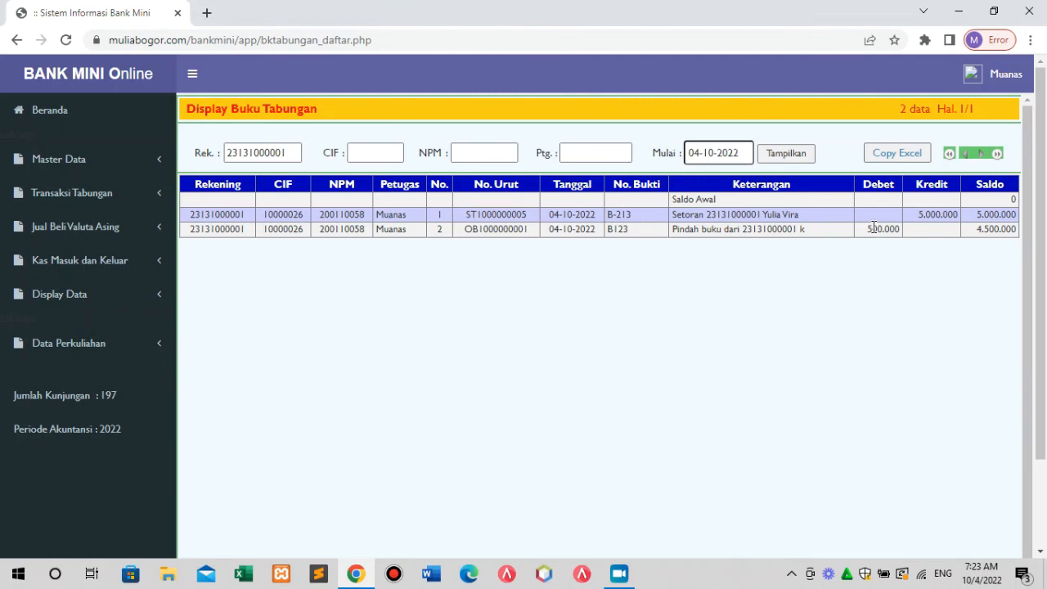
drag(869, 228, 911, 236)
drag(979, 231, 1018, 231)
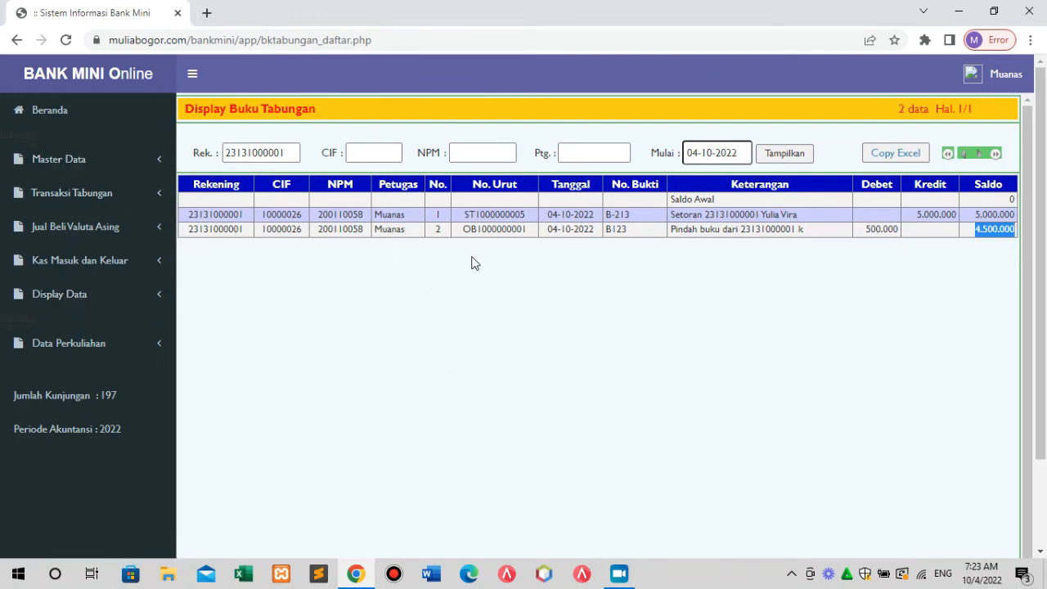
click(389, 156)
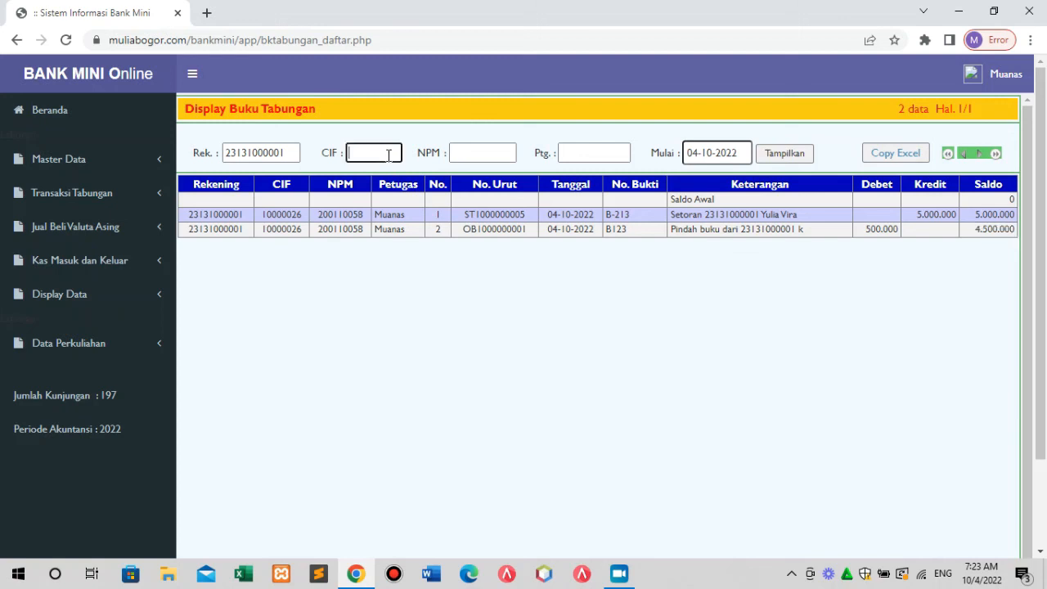
click(485, 158)
click(575, 158)
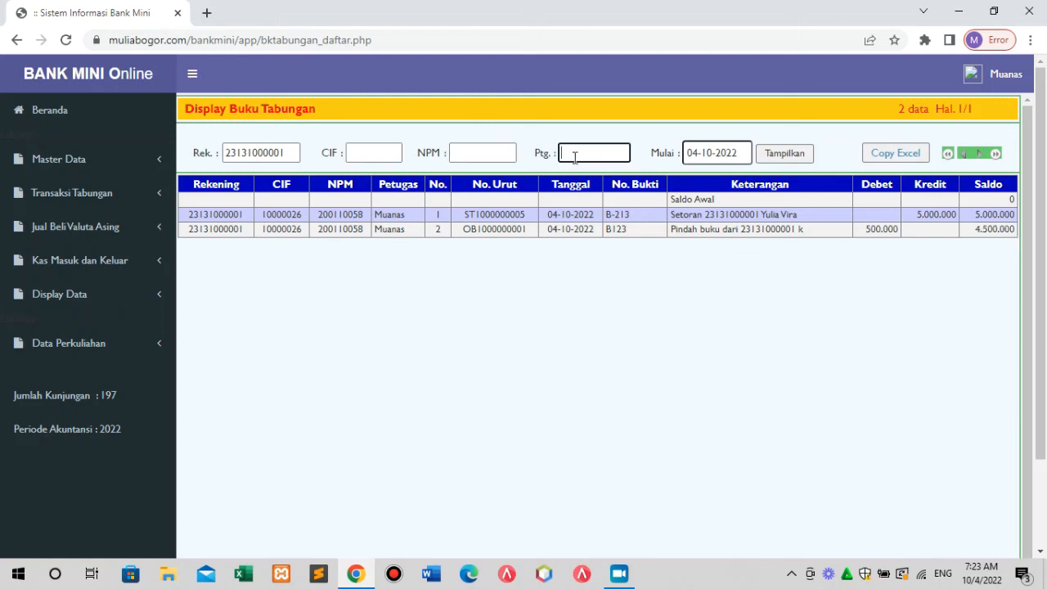
click(483, 156)
click(380, 149)
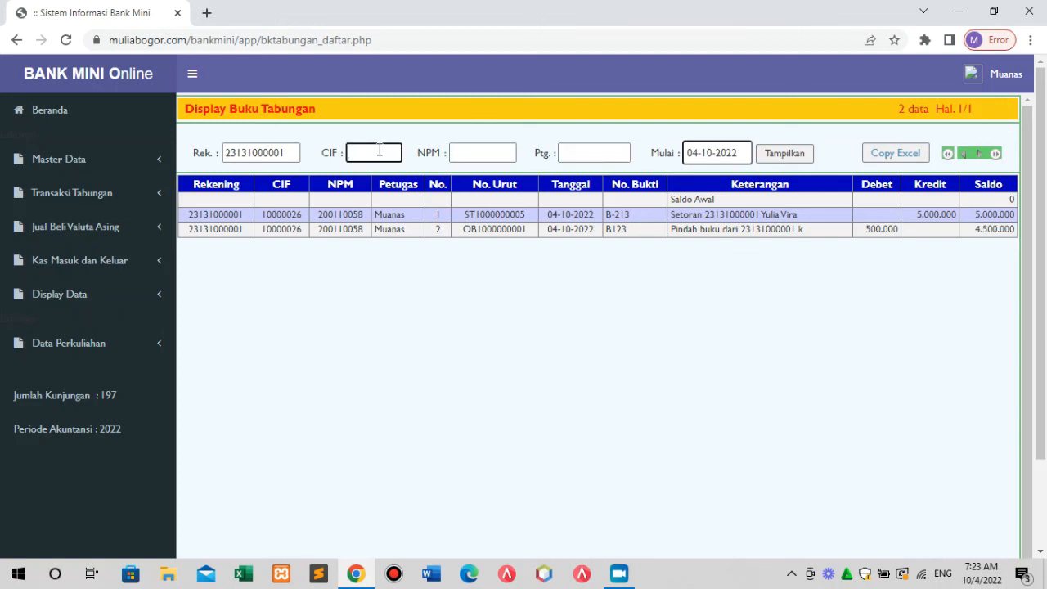
click(481, 157)
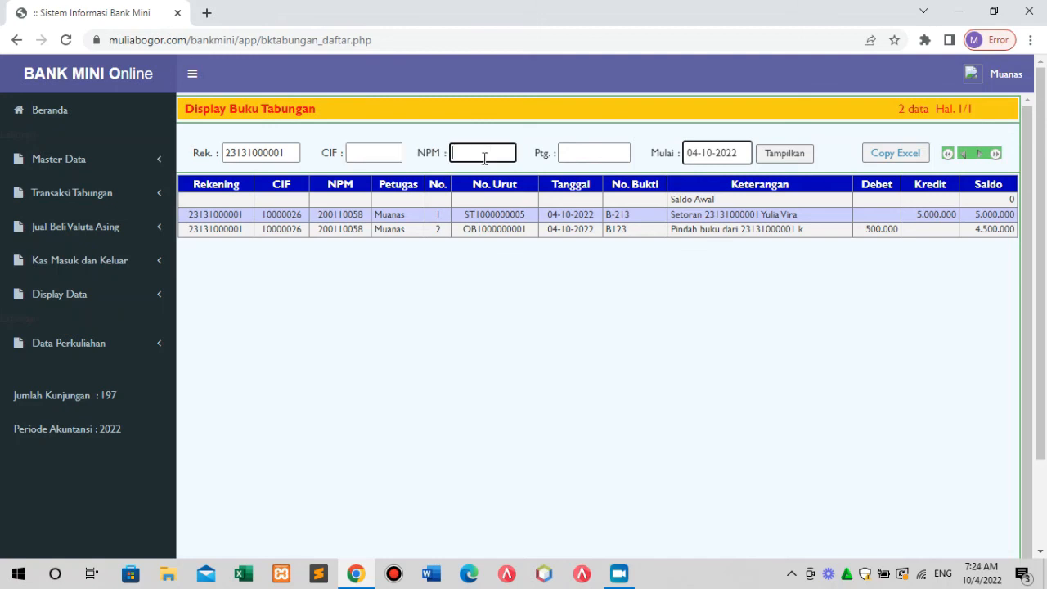
click(577, 158)
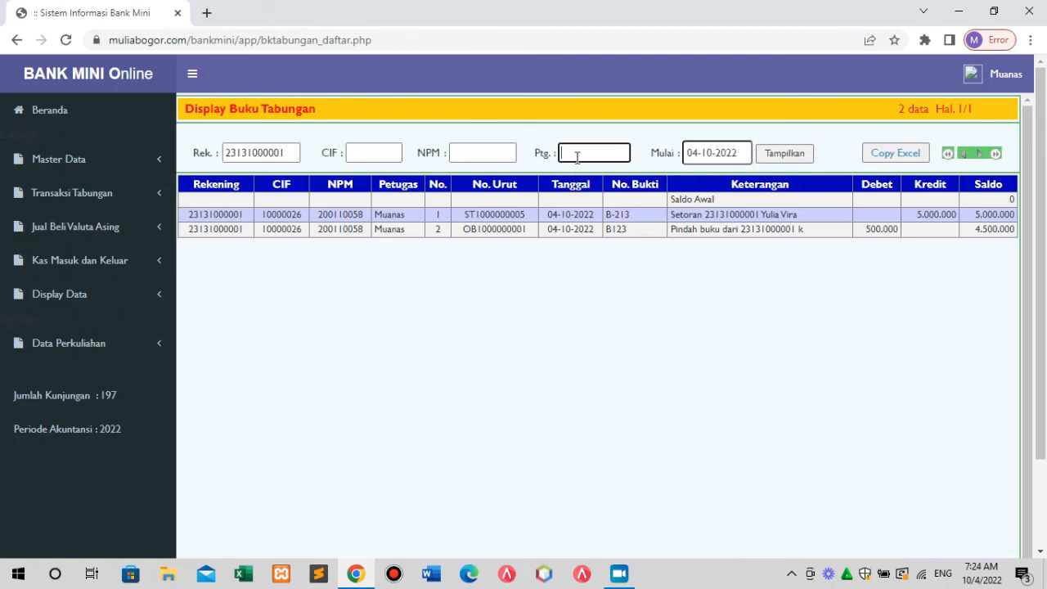
click(704, 159)
click(697, 182)
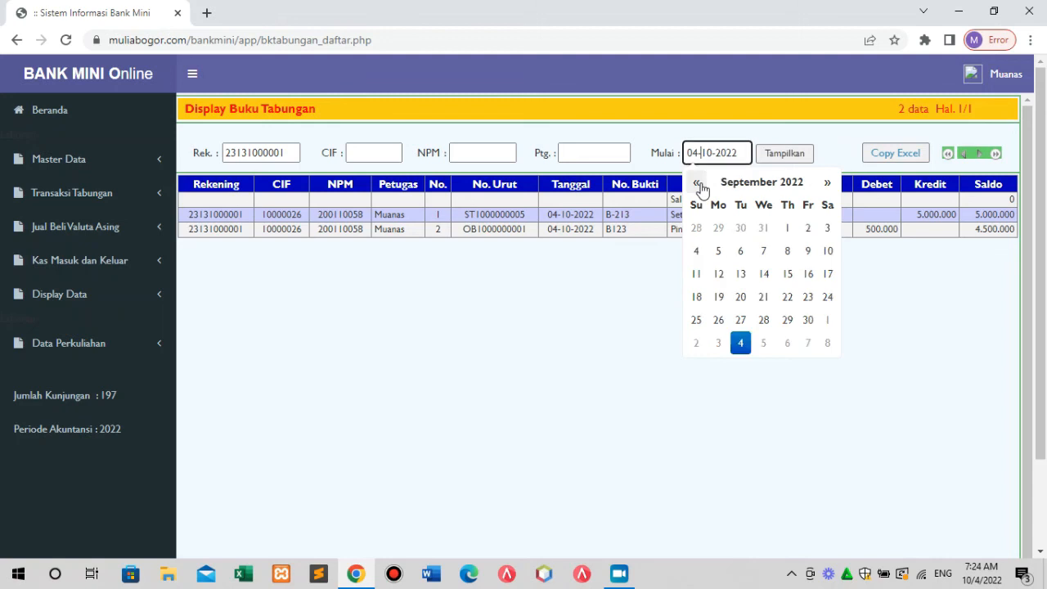
click(697, 182)
click(696, 251)
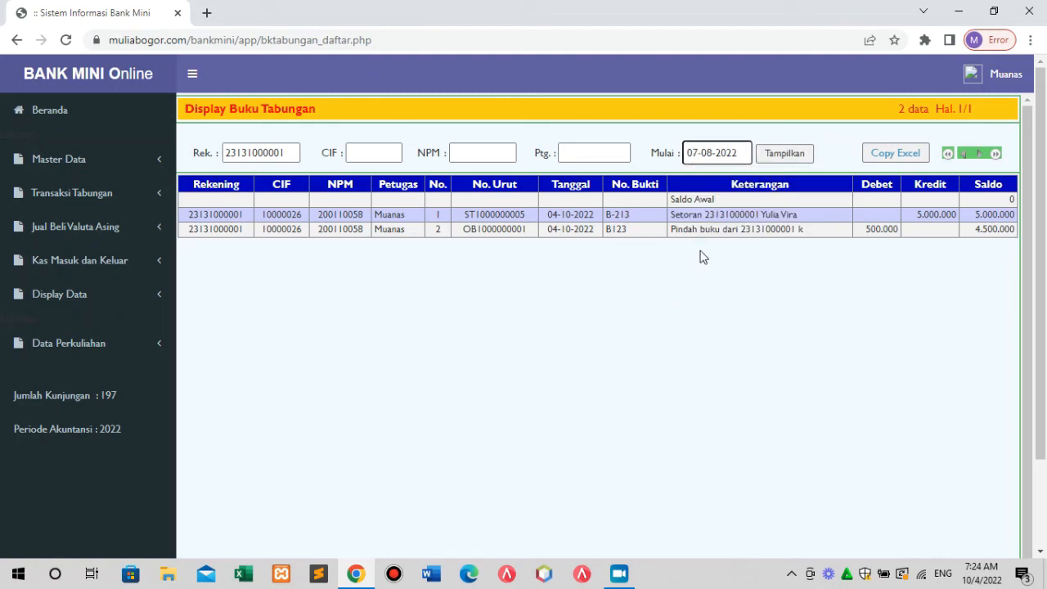
click(787, 156)
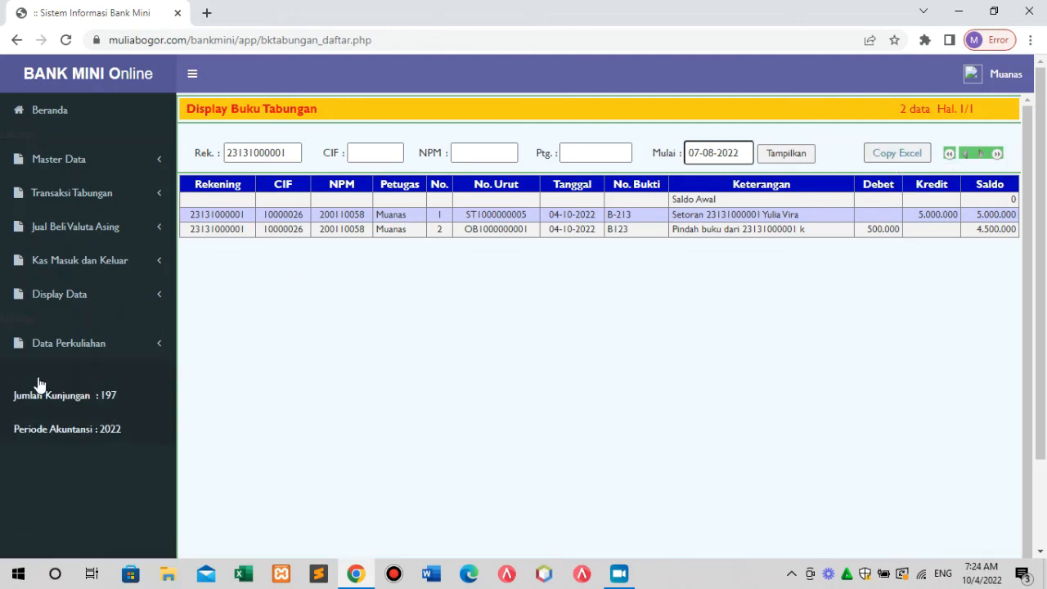
Open Daftar Jurnal and list journals from 01-08-2022 to 04-10-2022.
click(81, 304)
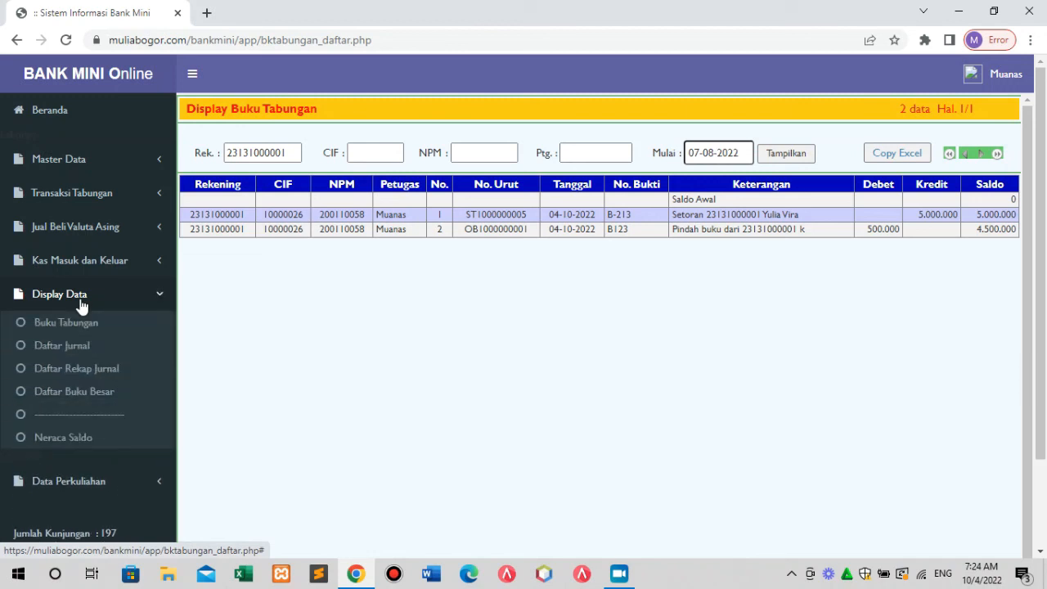
click(90, 352)
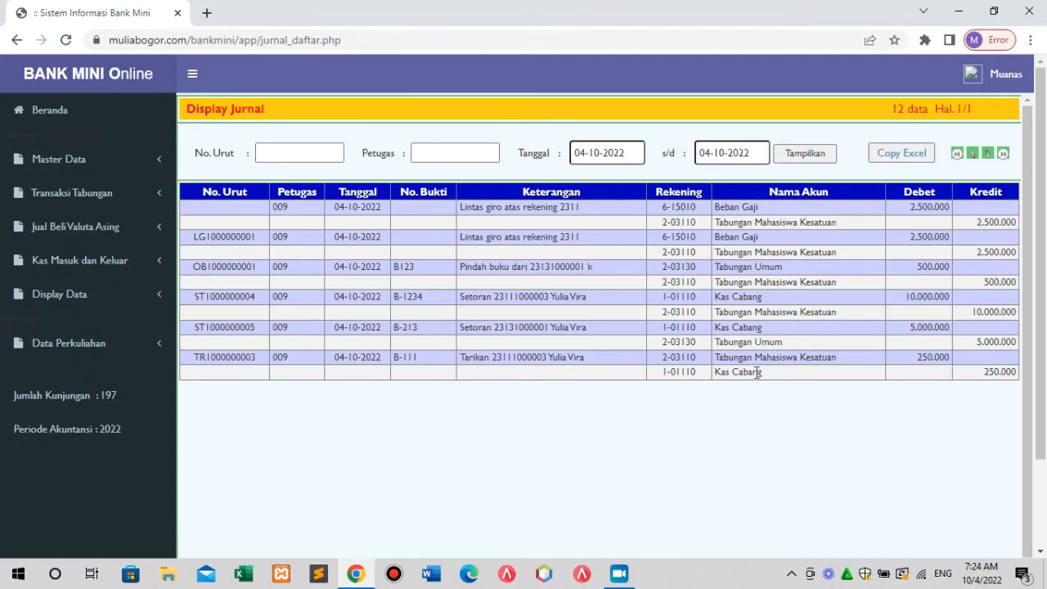
click(597, 154)
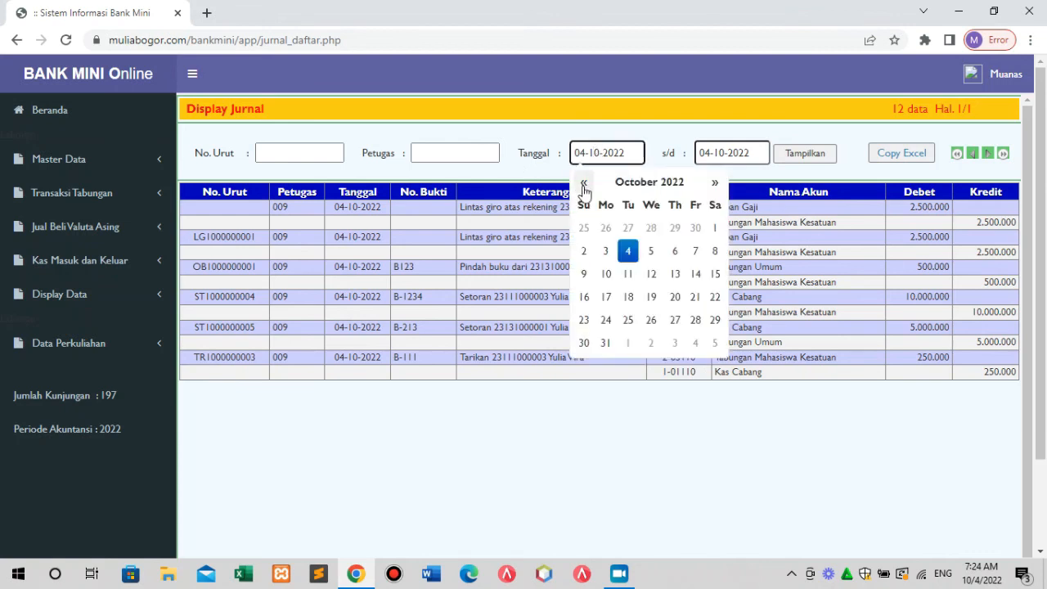
click(583, 182)
click(583, 182)
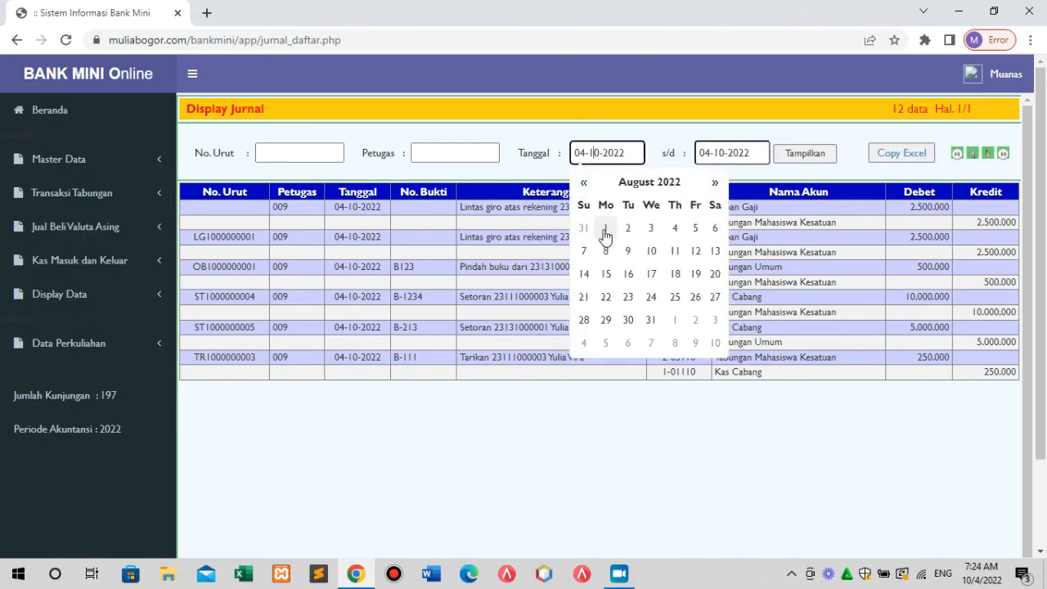
click(605, 228)
click(793, 157)
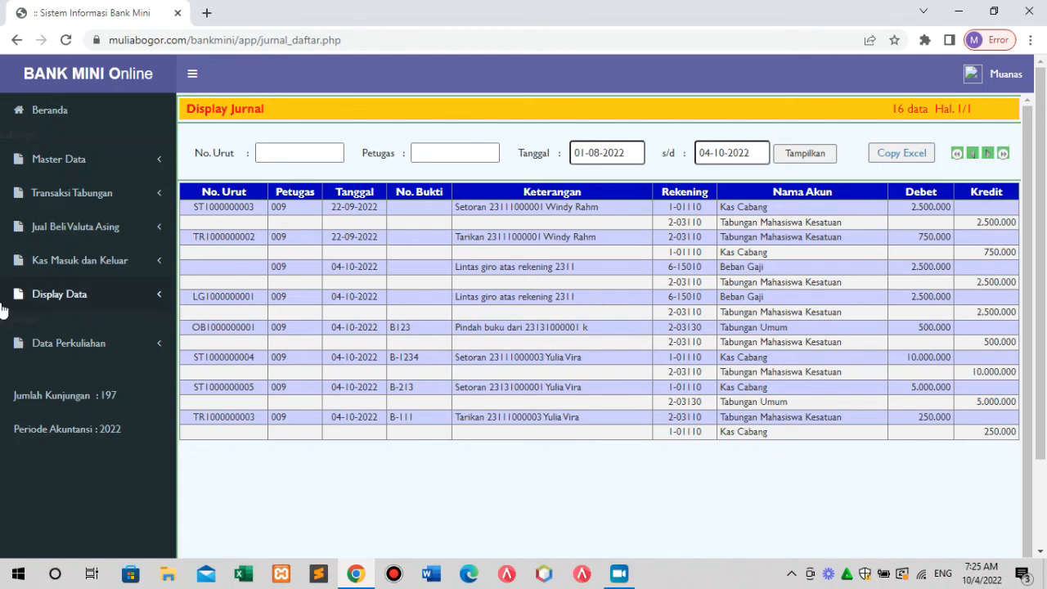
click(72, 300)
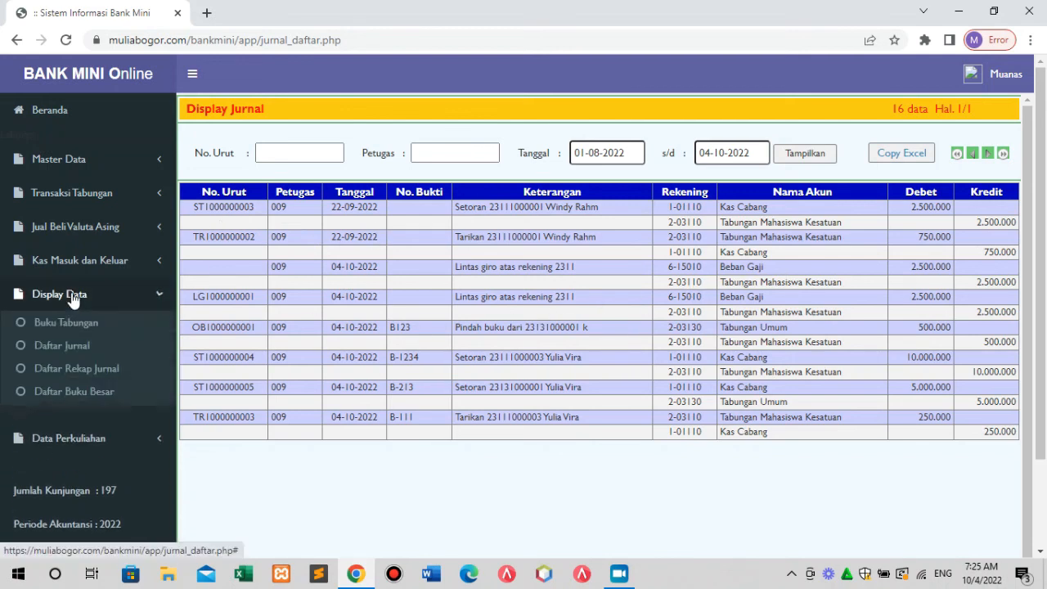
Copy the journal list to Excel and open the Daftar Rekap Jurnal recap.
click(904, 163)
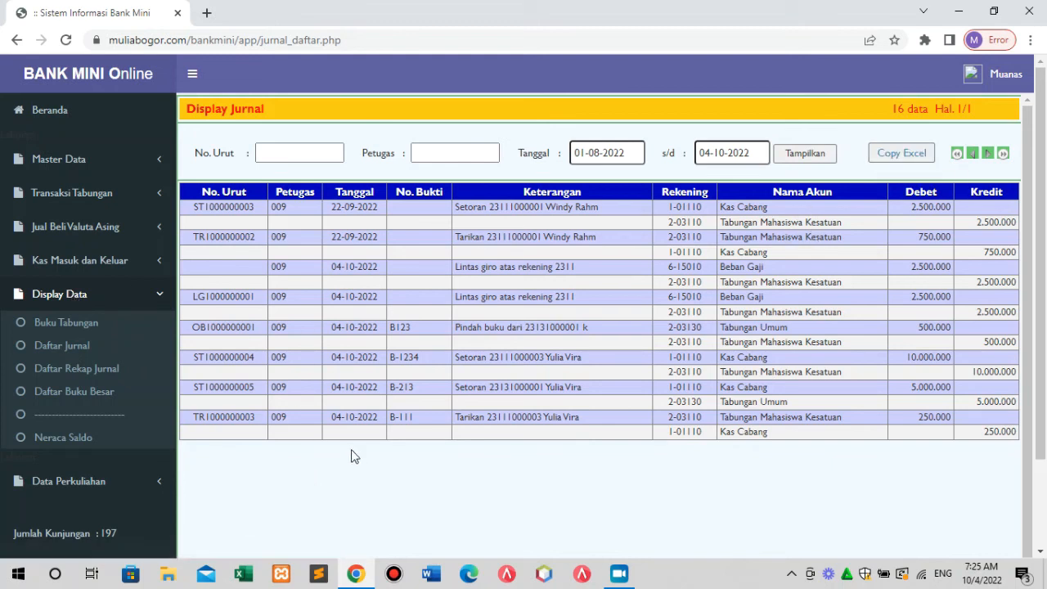
click(80, 370)
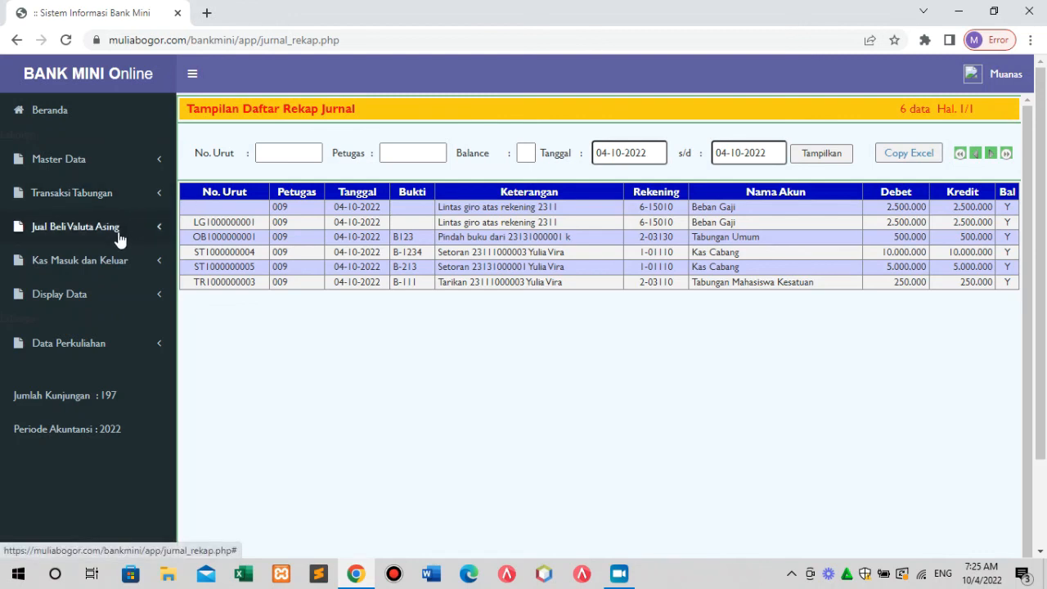
click(103, 262)
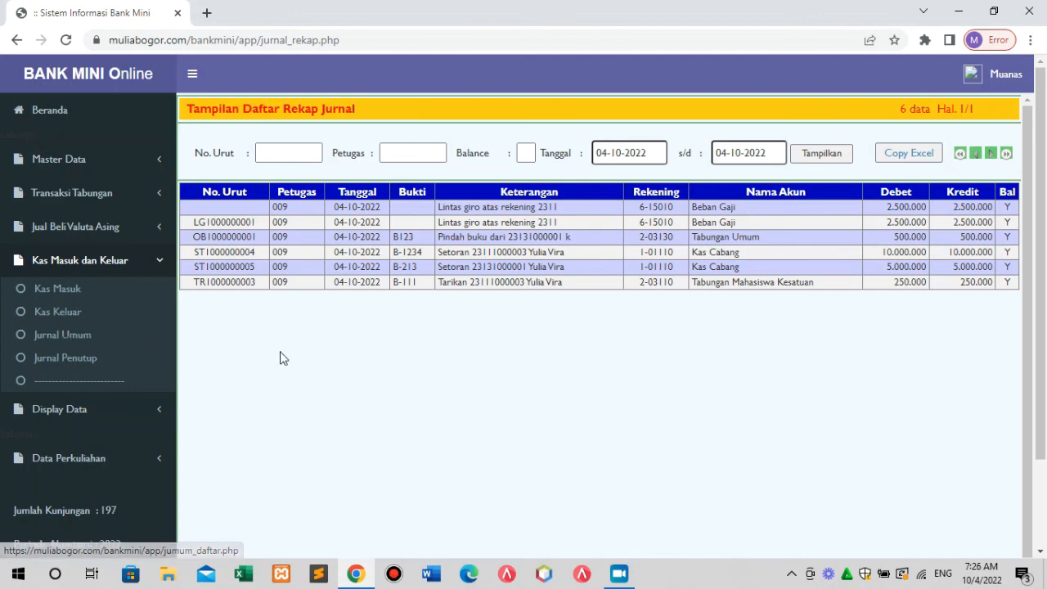
click(84, 411)
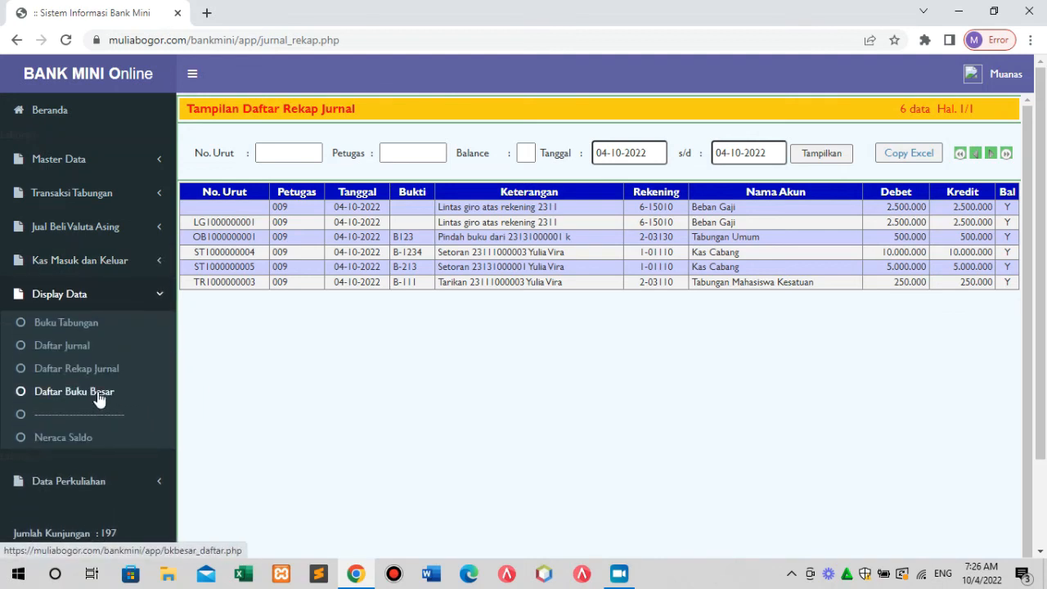
Load the Buku Besar from 04-10-2022 and enter account 1-01110 as the filter.
click(97, 394)
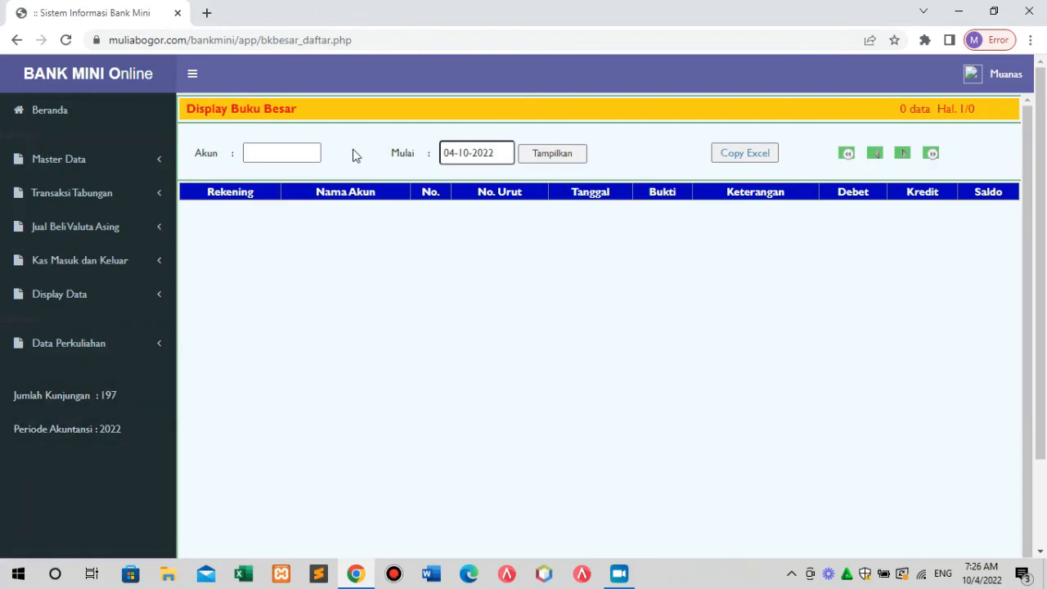
click(560, 164)
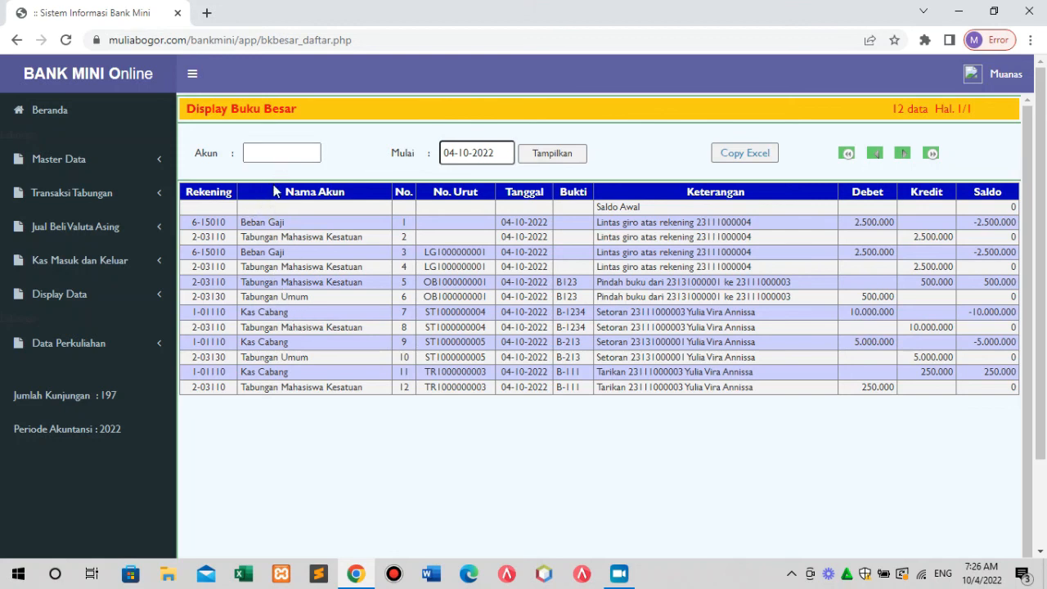
click(281, 159)
Filter the ledger to Kas Cabang 1-01110 with a 04-07-2022 start date.
click(553, 155)
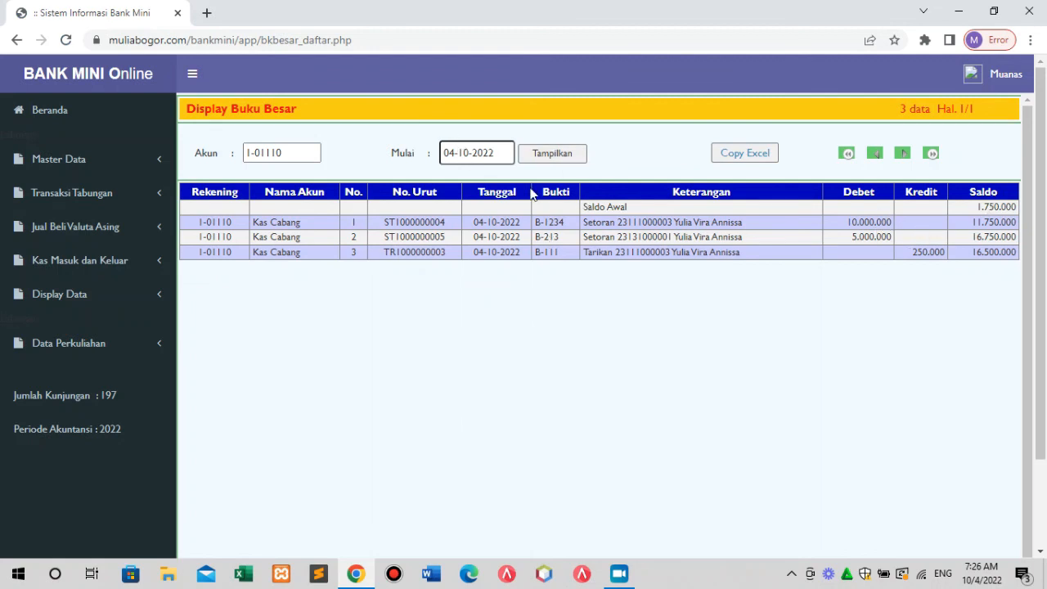
click(465, 154)
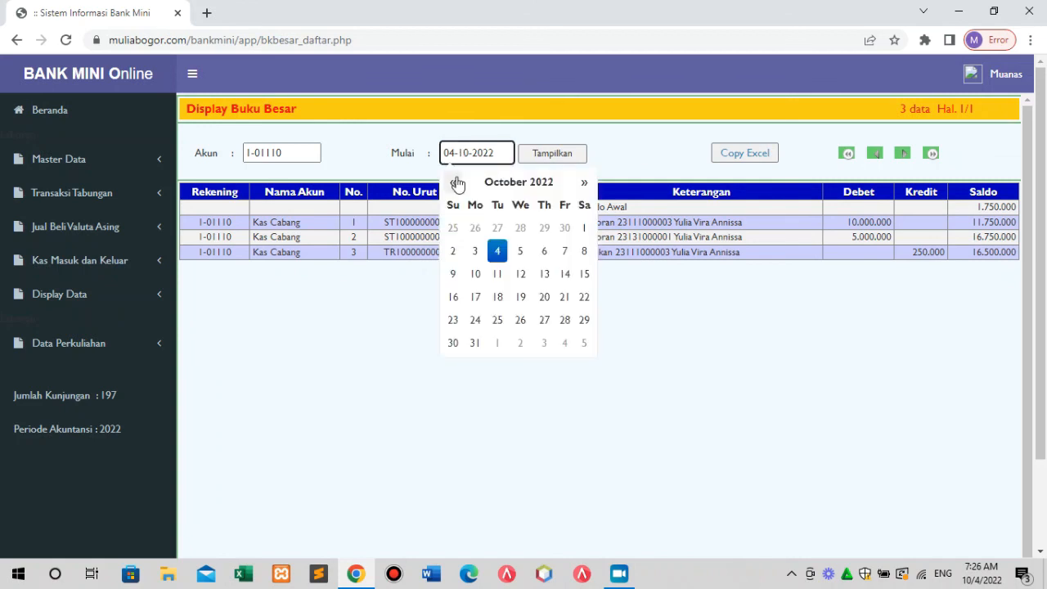
click(456, 181)
click(454, 182)
click(454, 182)
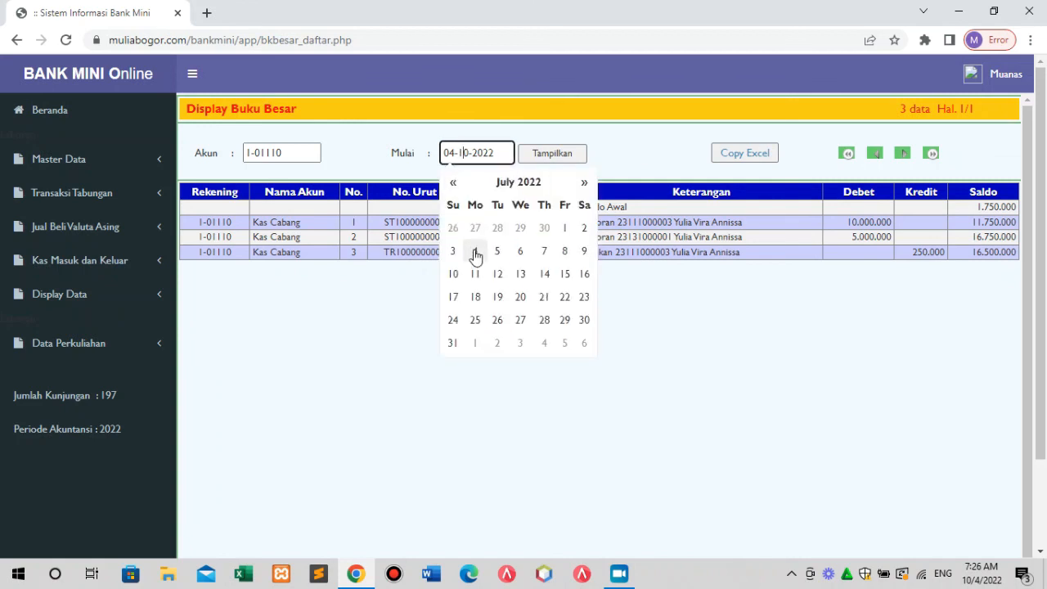
click(474, 251)
click(572, 156)
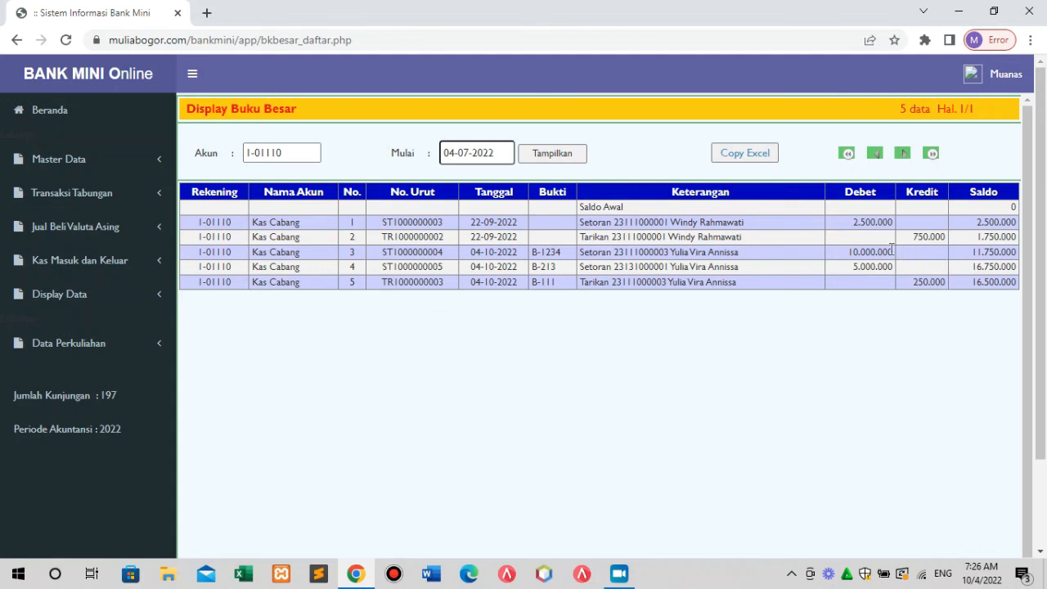
Highlight the 10.000.000 and 5.000.000 debit amounts and the account filter value.
drag(852, 248, 885, 249)
drag(852, 266, 933, 267)
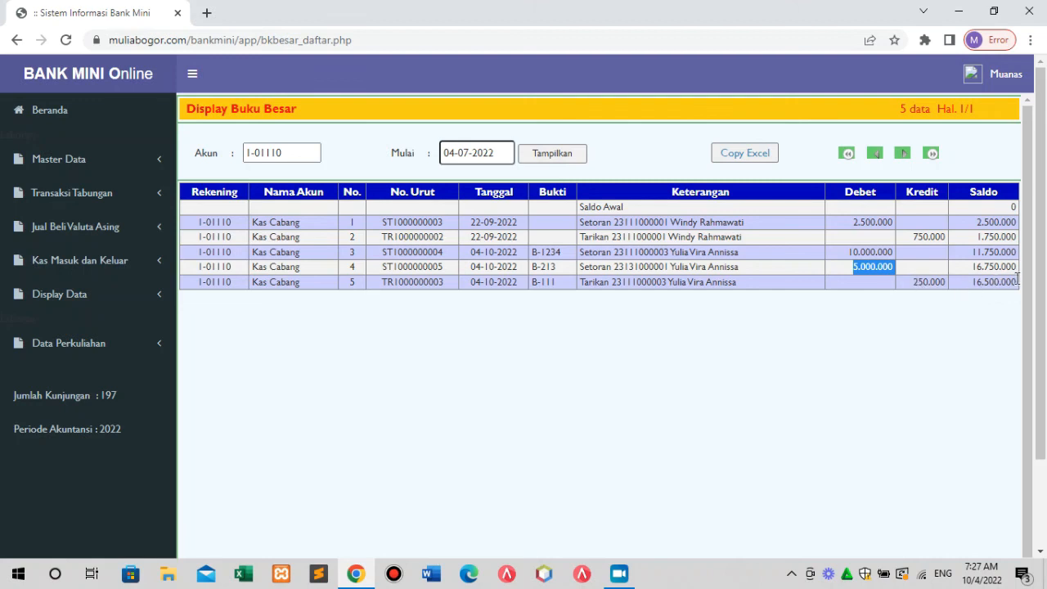
drag(315, 152, 204, 153)
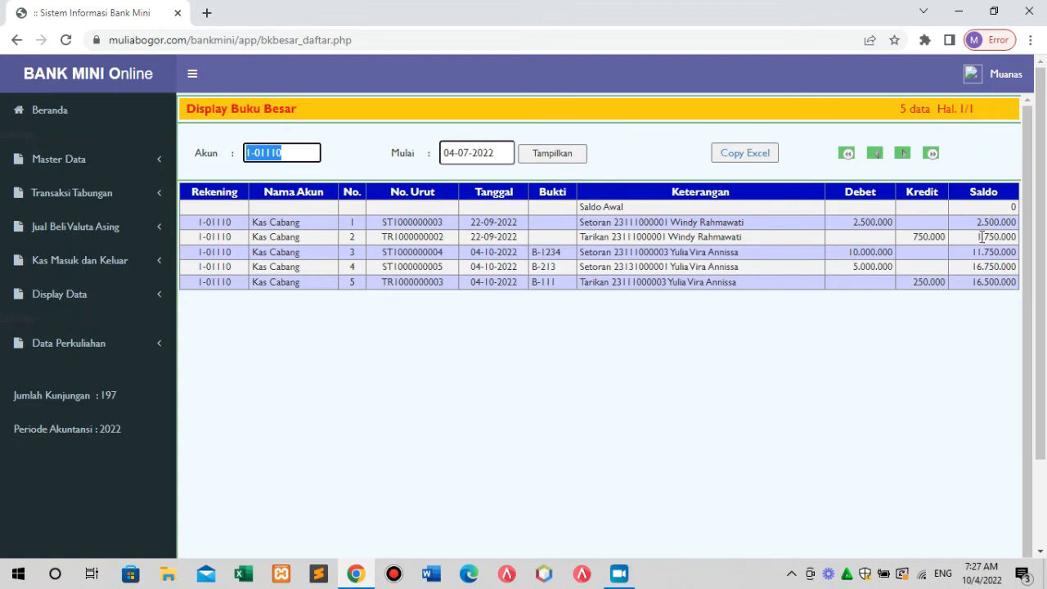
drag(976, 237, 1014, 237)
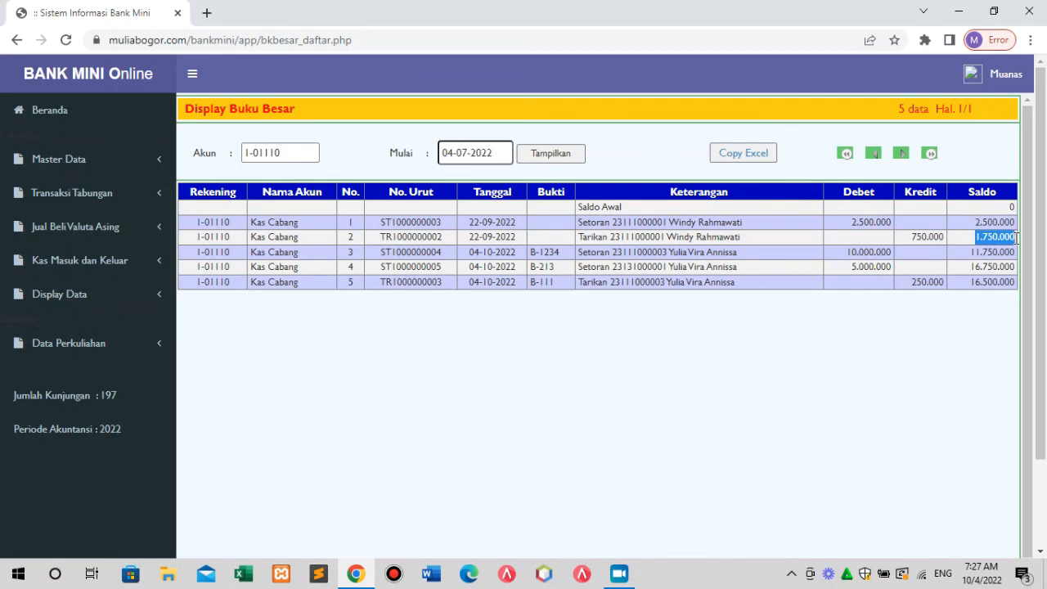
Restart the Kas Cabang ledger at 01-10-2022 and check its 1.750.000 opening balance.
click(502, 150)
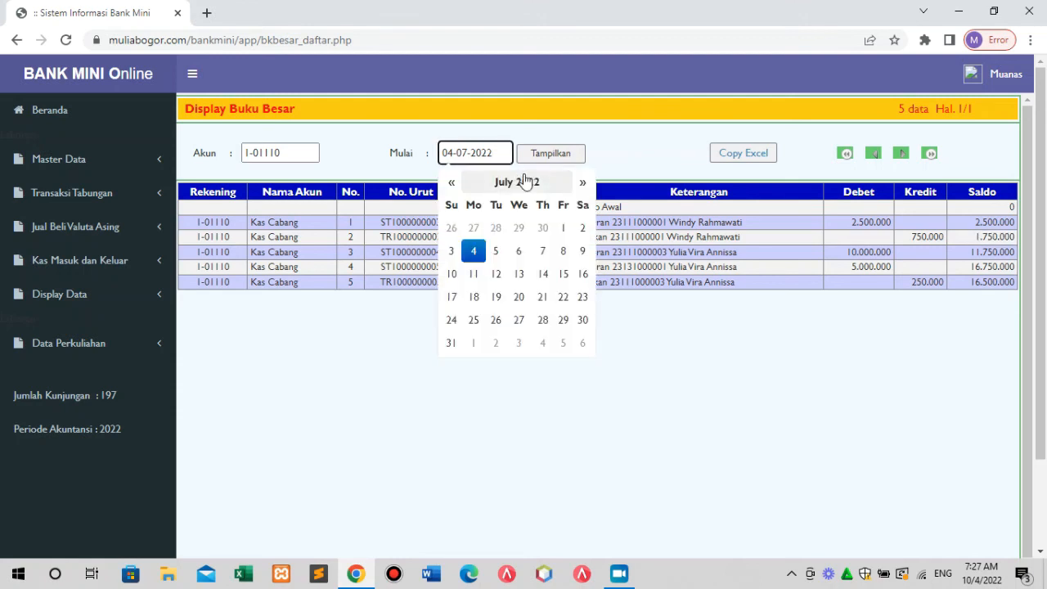
click(579, 185)
click(580, 185)
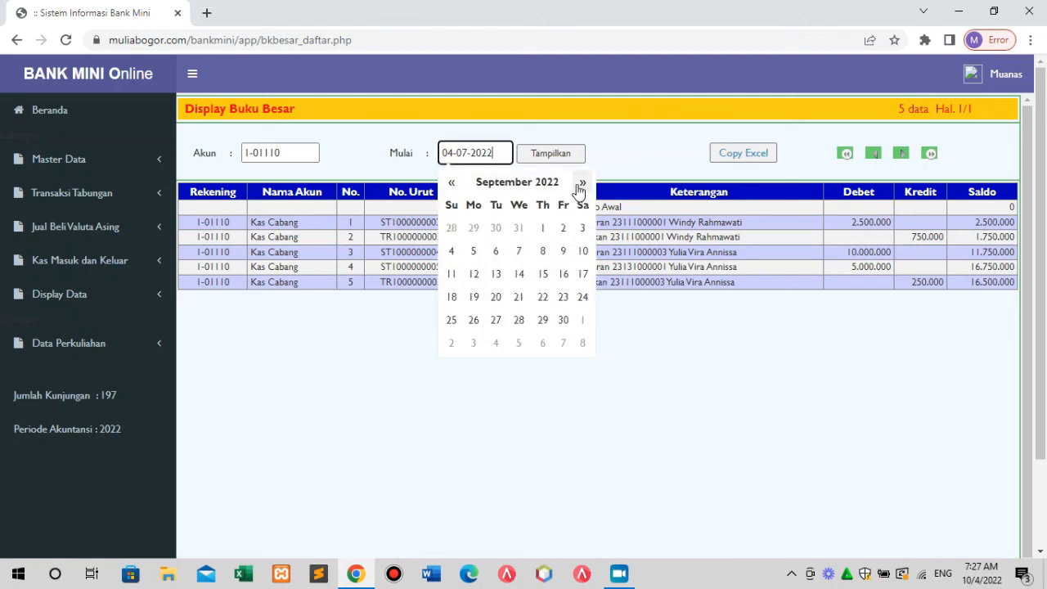
click(579, 185)
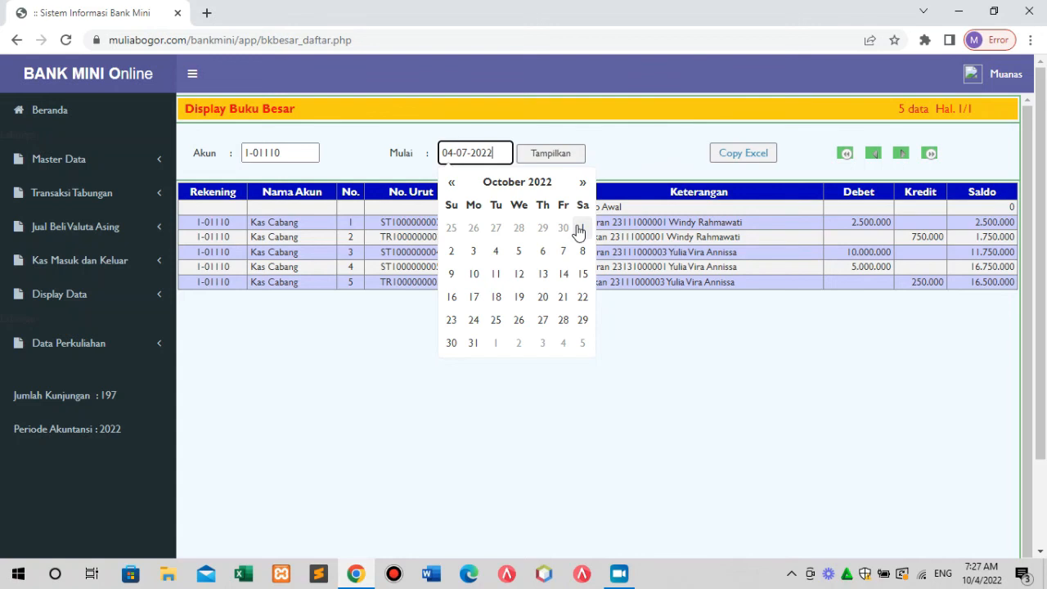
click(578, 227)
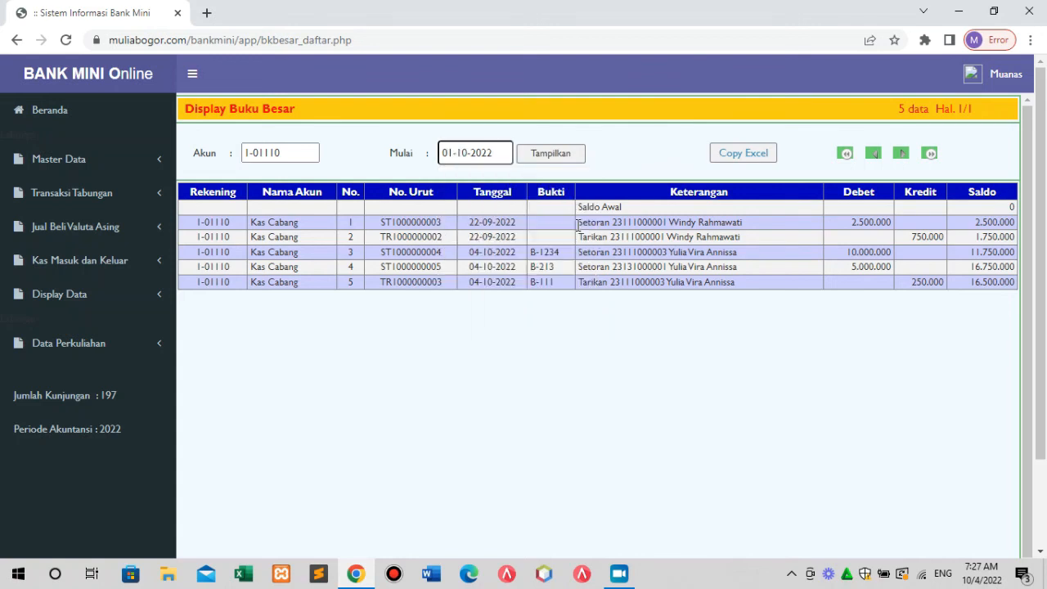
click(559, 158)
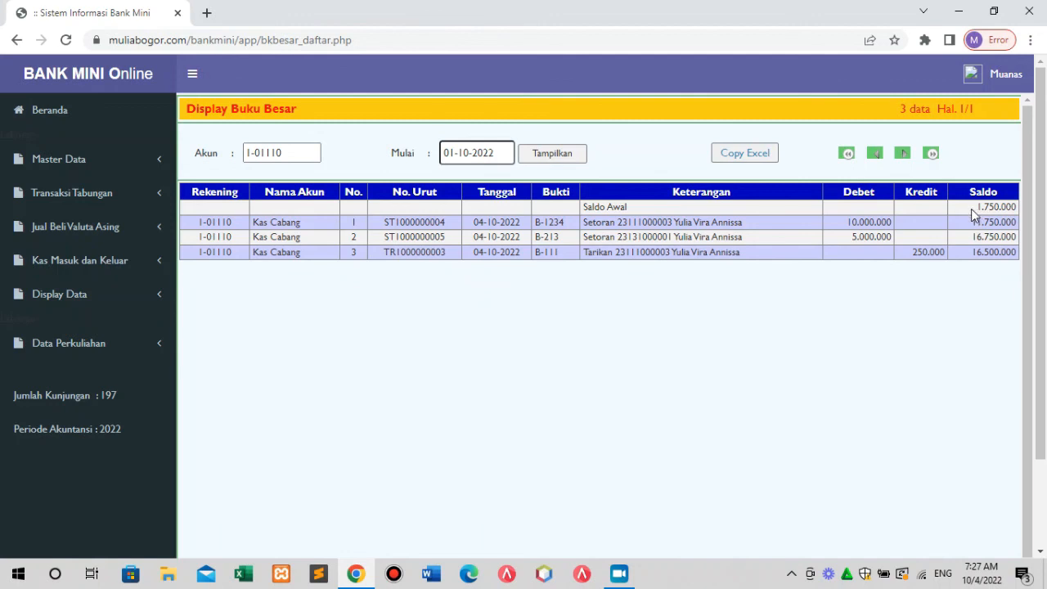
drag(975, 211, 1016, 210)
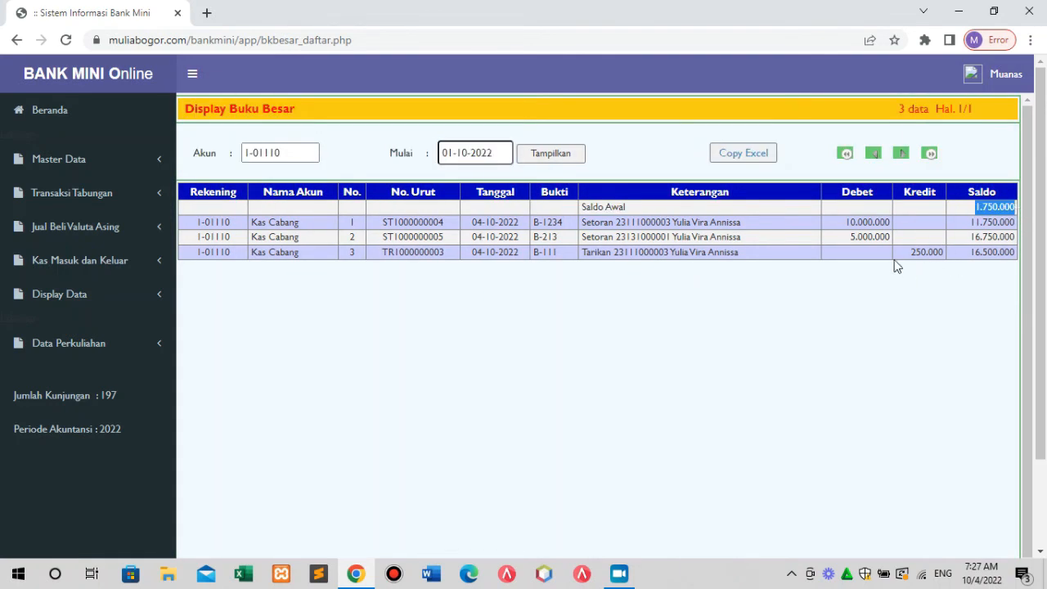
click(846, 228)
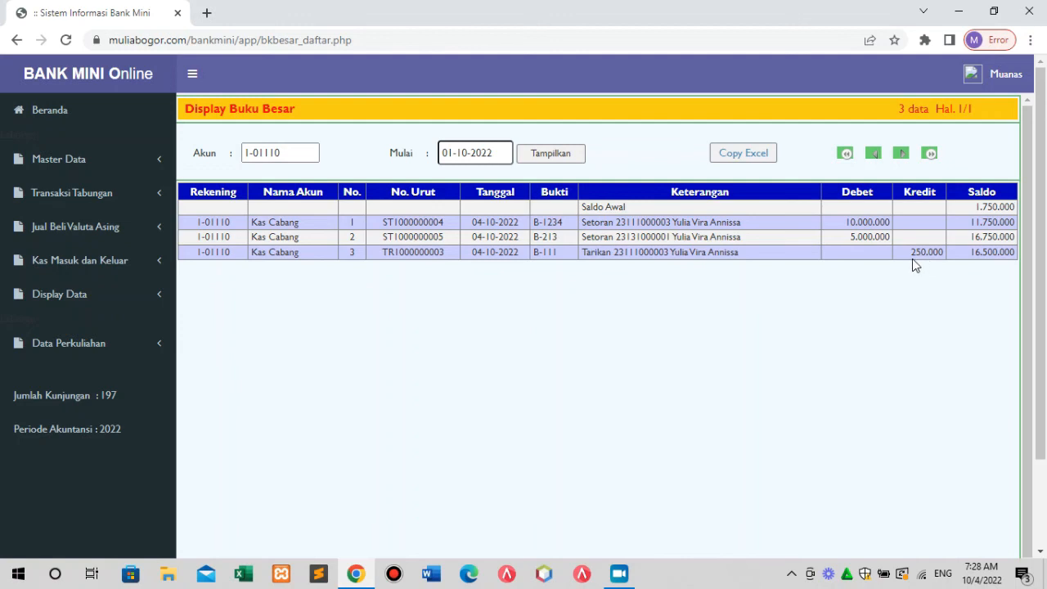
click(88, 304)
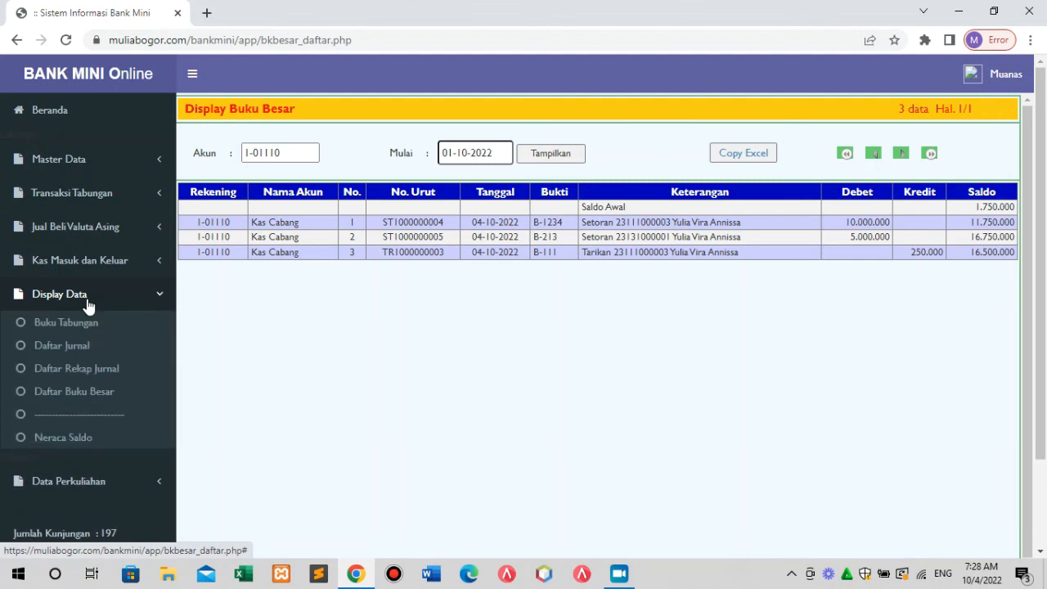
Open the Neraca Saldo trial balance and page through to the totals on page 10.
click(81, 442)
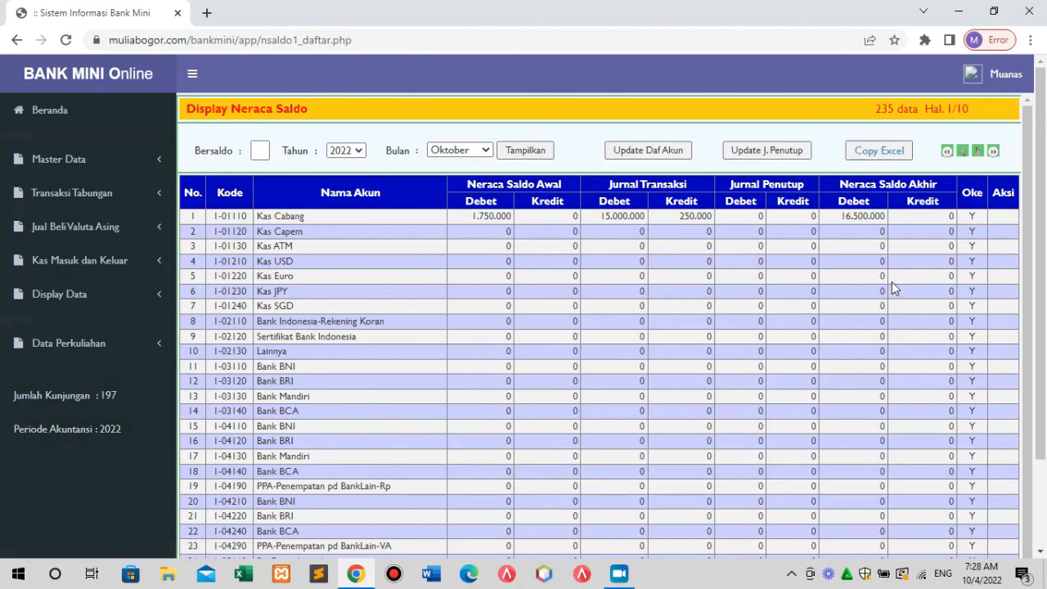
mouse_move(1032, 270)
mouse_down()
mouse_move(1038, 348)
mouse_move(1041, 261)
mouse_up()
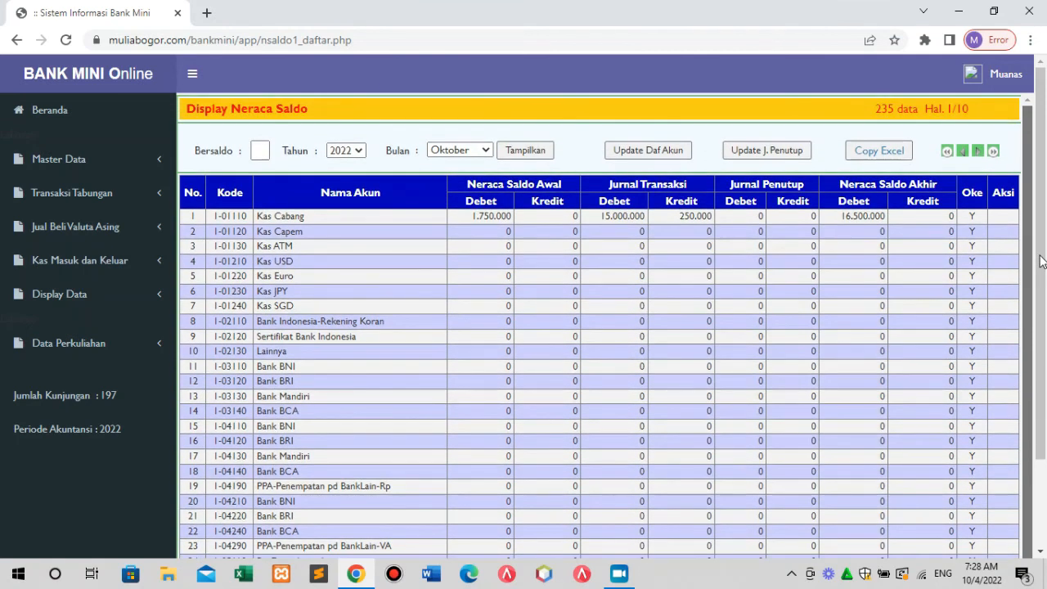
click(978, 153)
click(978, 154)
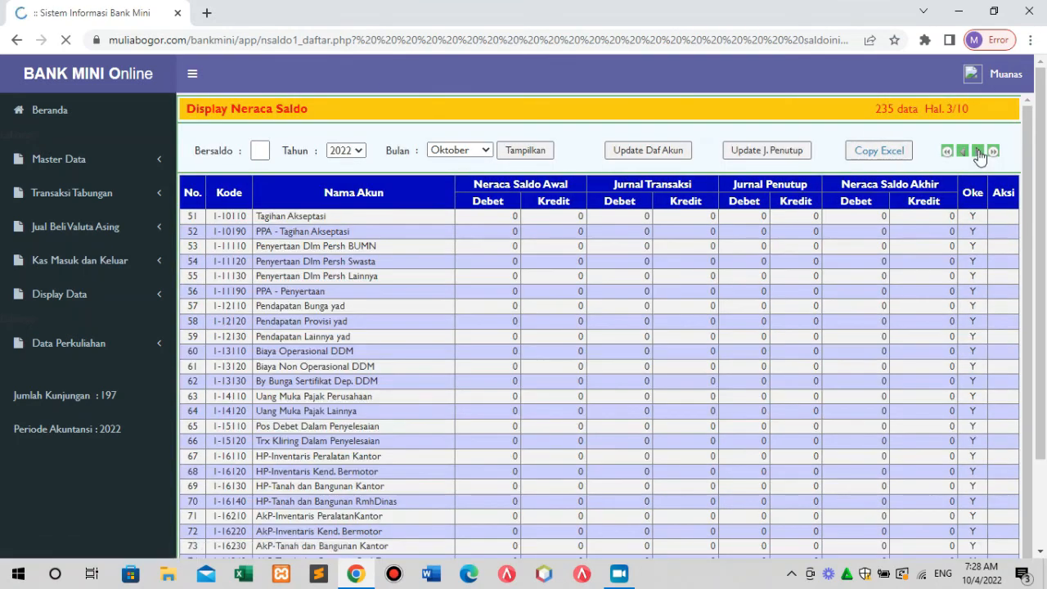
click(978, 154)
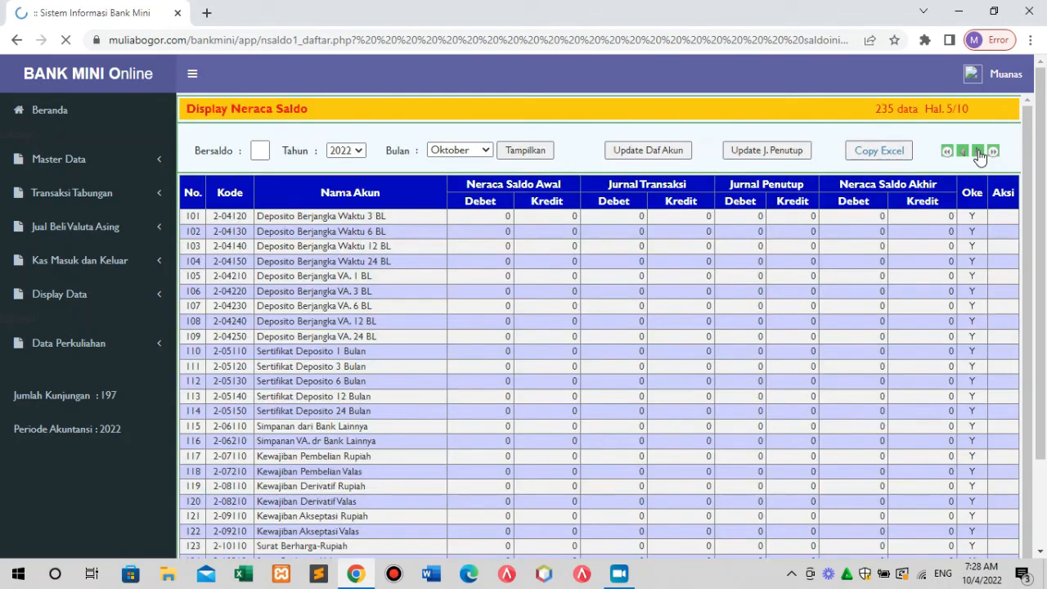
click(978, 154)
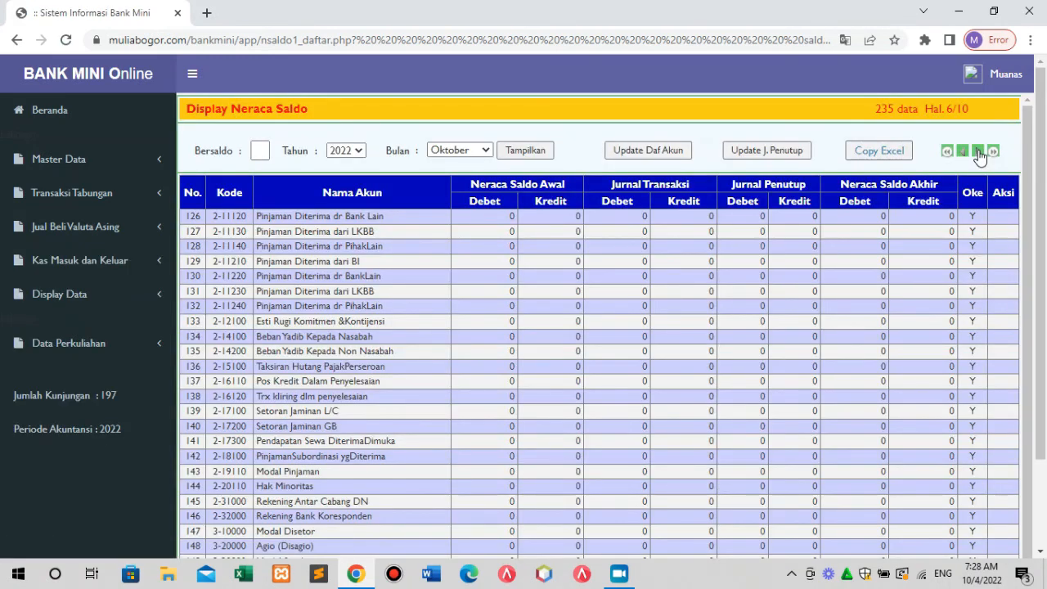
click(978, 153)
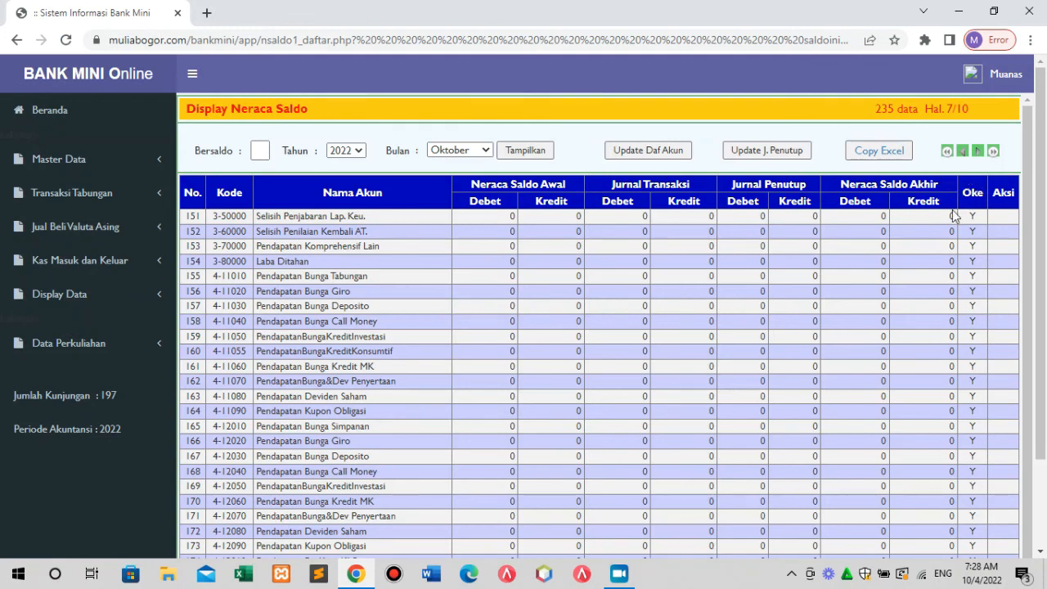
click(977, 155)
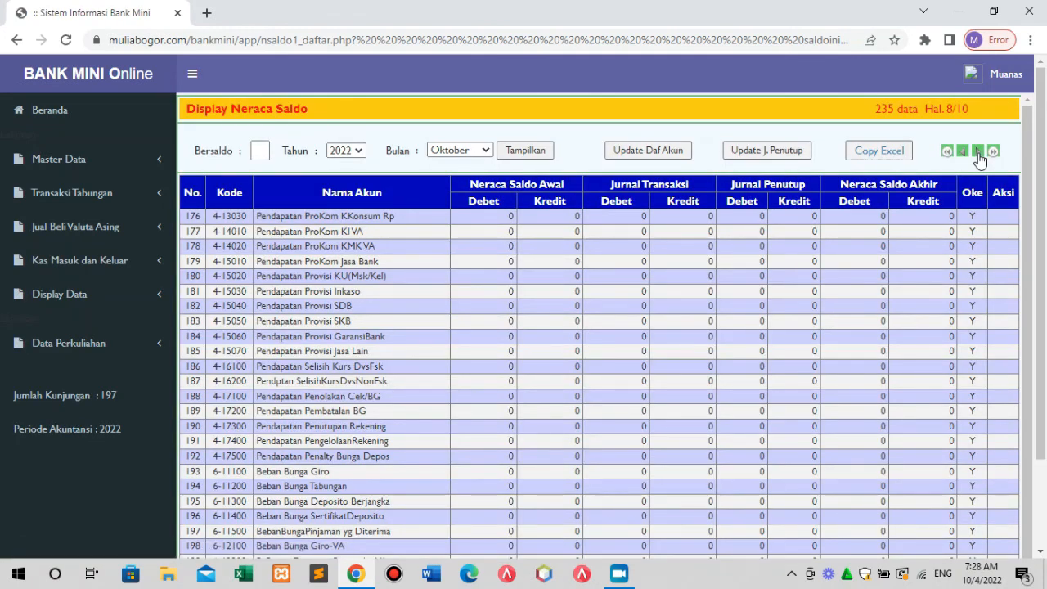
click(978, 154)
click(978, 154)
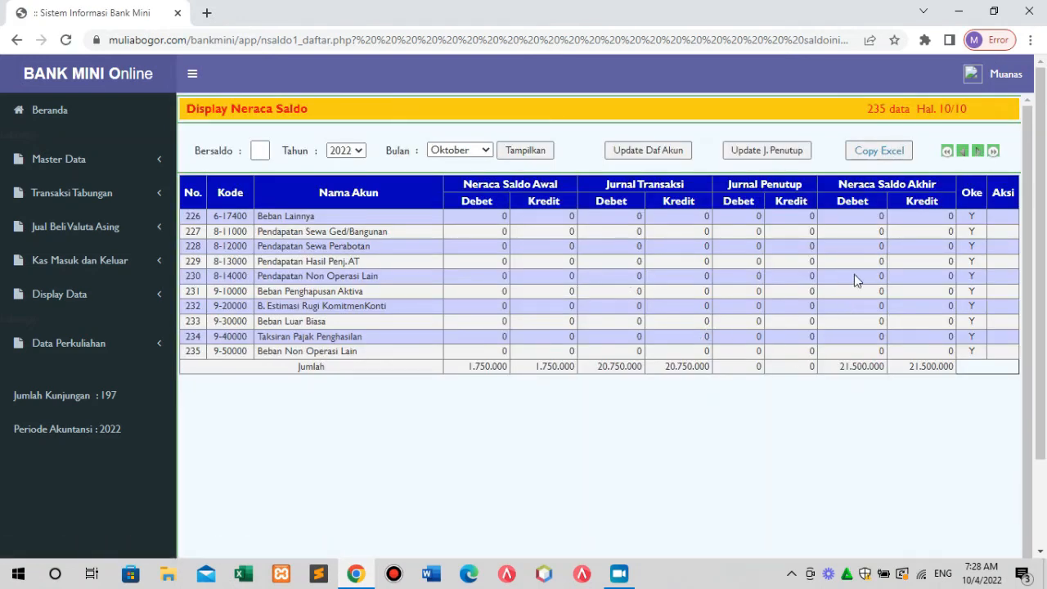
Page the trial balance back to Hal. 5/10 and open the Bulan list.
click(961, 153)
click(961, 152)
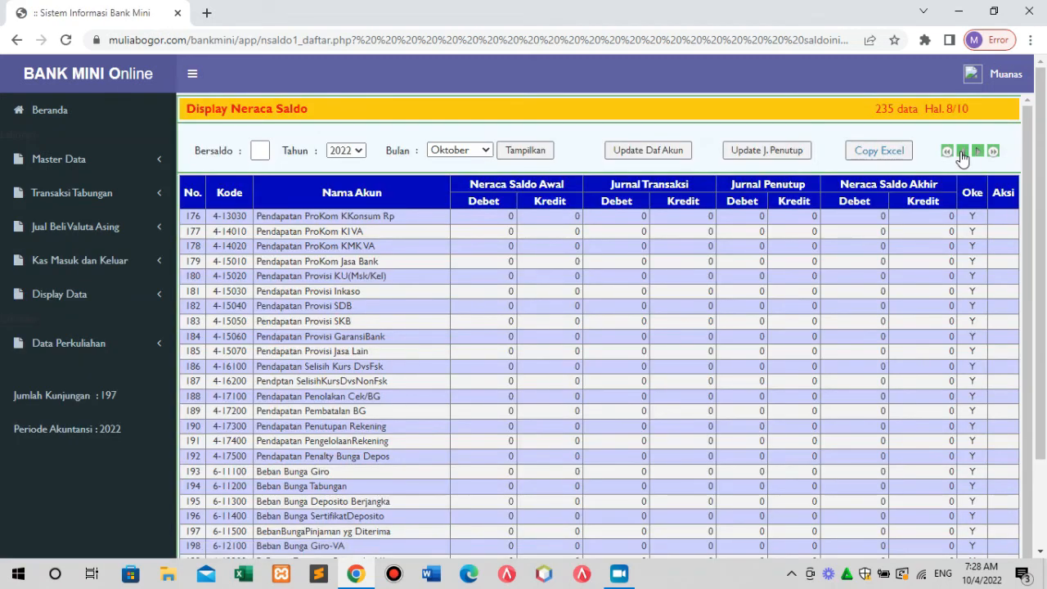
click(962, 155)
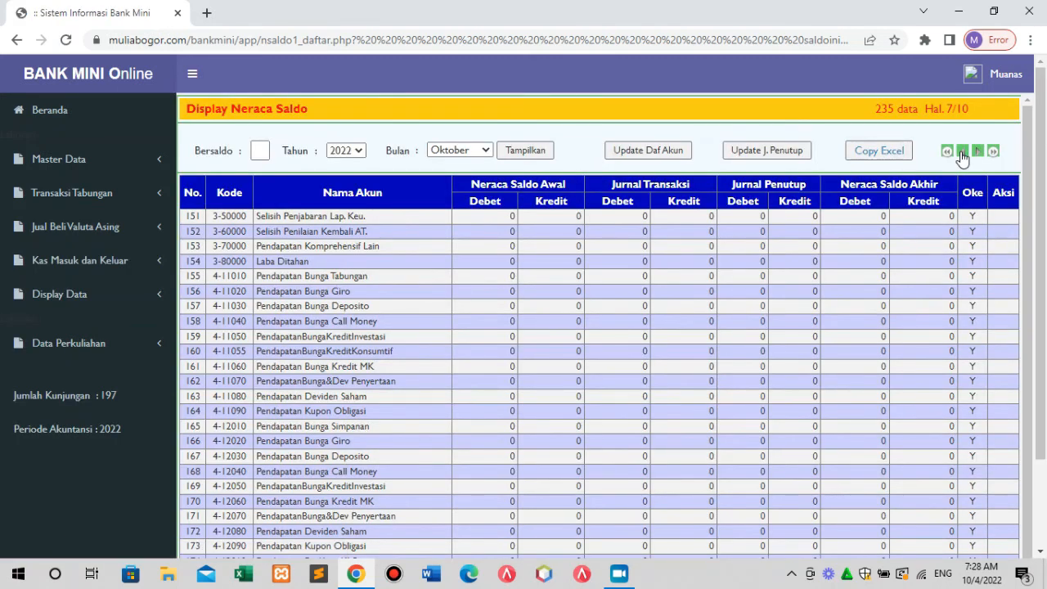
click(961, 155)
click(961, 156)
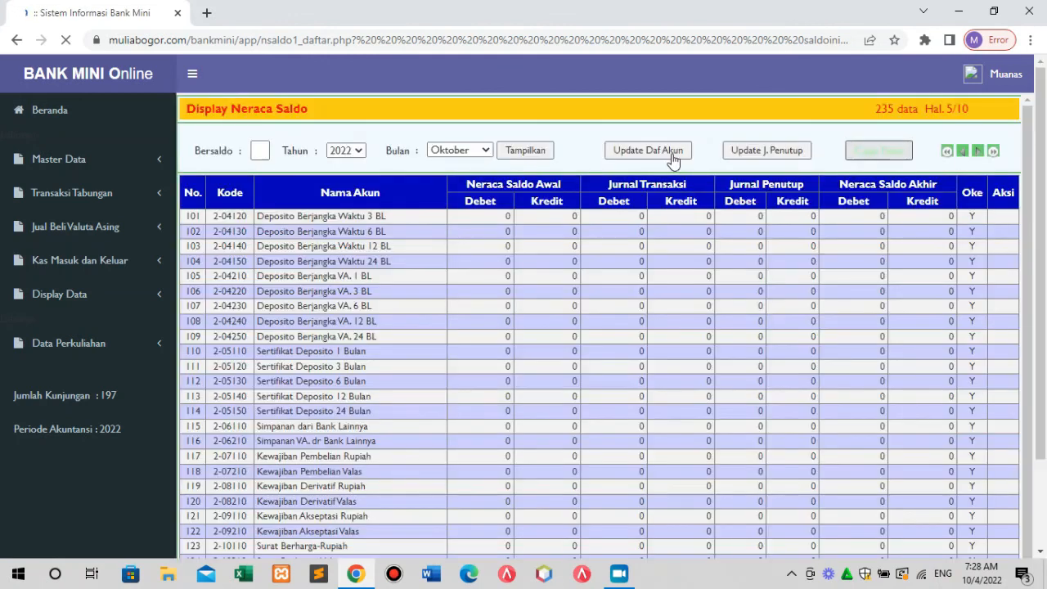
click(487, 155)
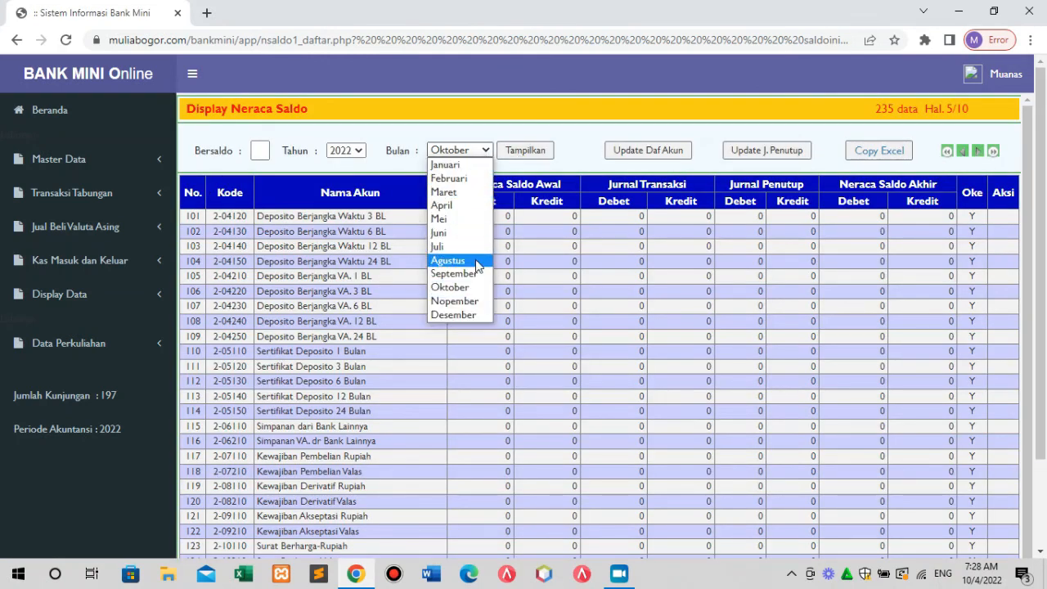
Display and review the September trial balance.
click(452, 273)
click(530, 150)
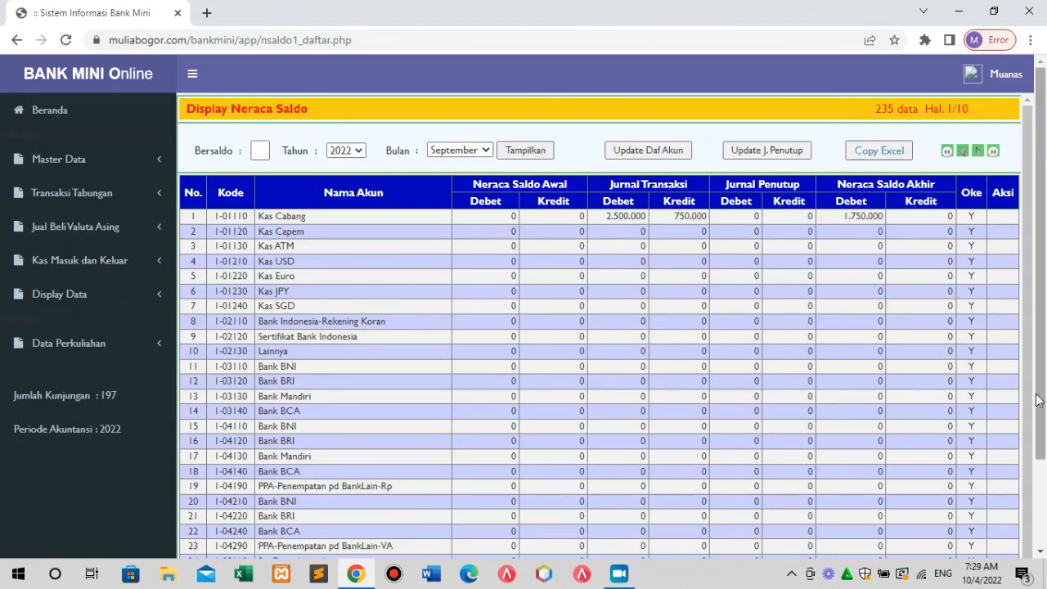
drag(1040, 402, 1040, 551)
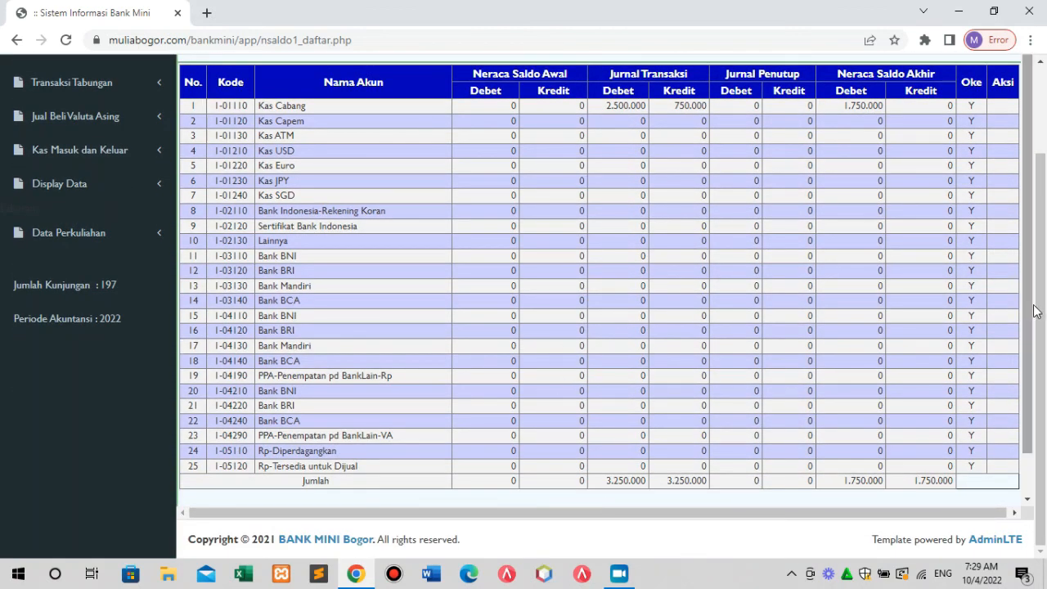
scroll(1040, 317, up, 2)
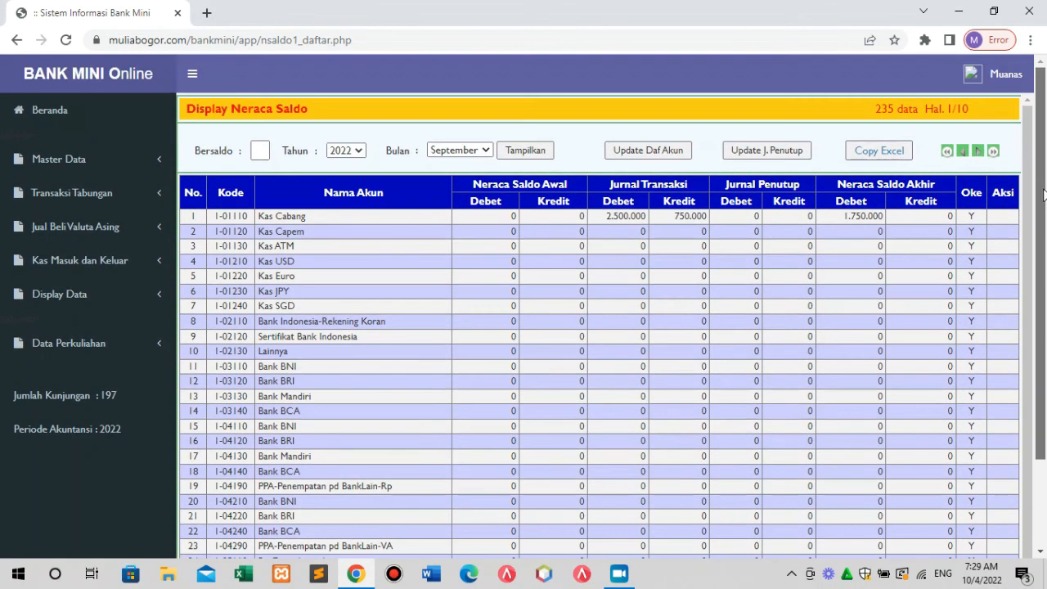
Switch the trial balance back to Oktober and review the accounts.
click(485, 152)
click(462, 287)
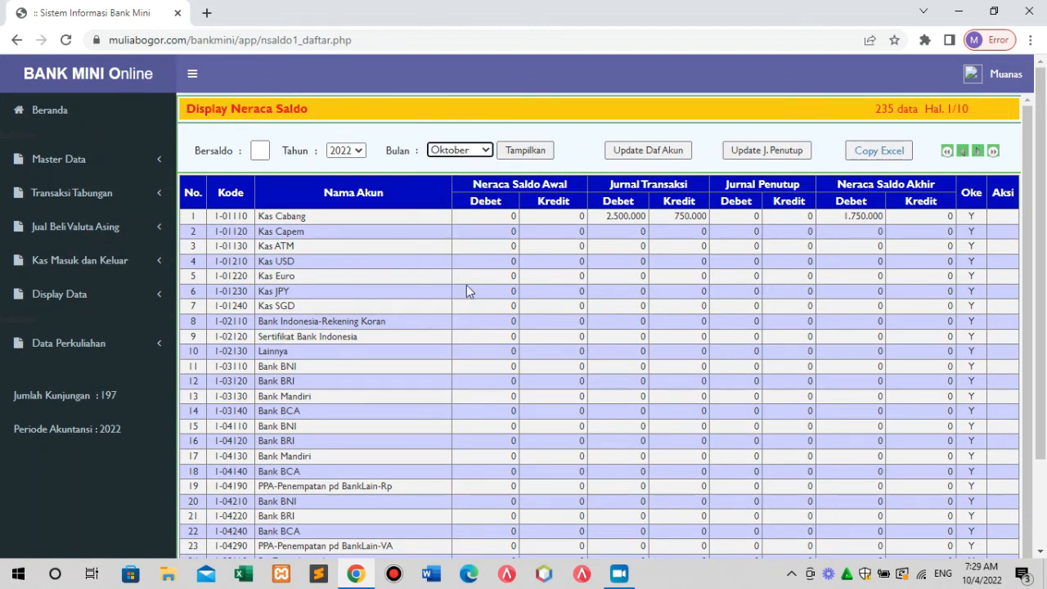
click(527, 152)
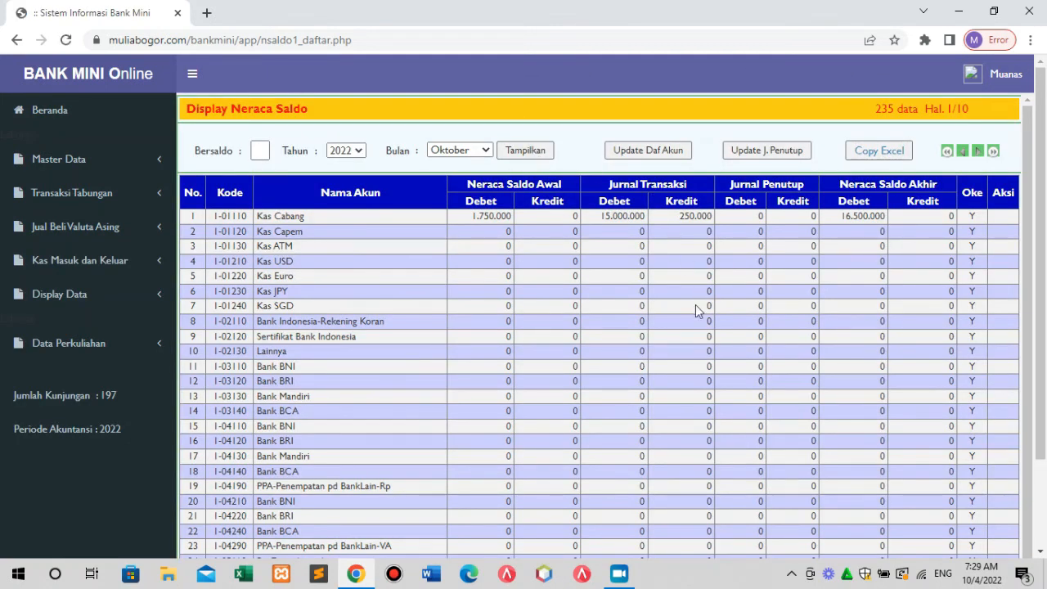
drag(1042, 201, 1045, 364)
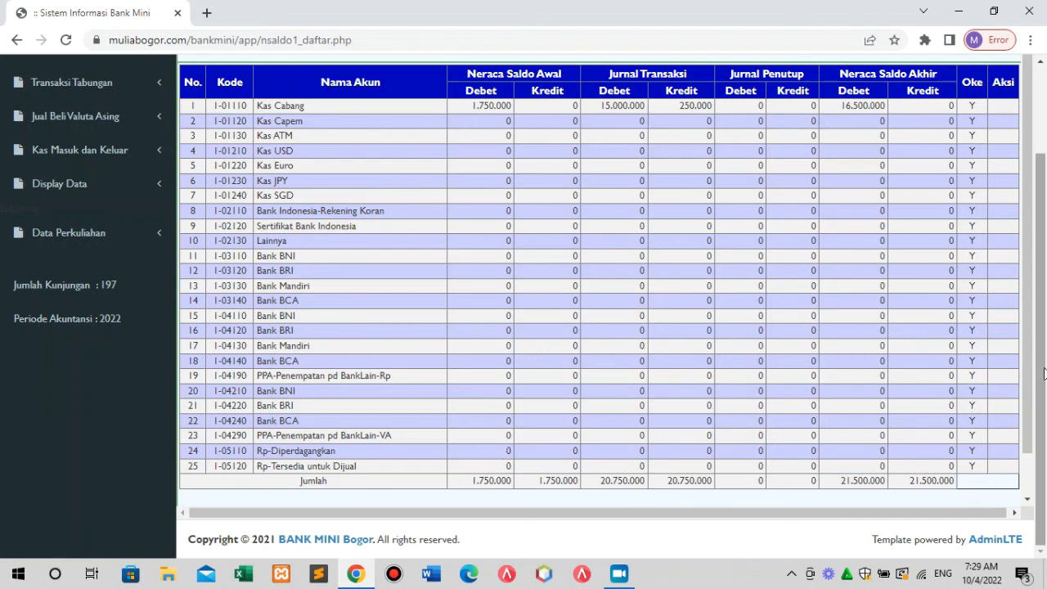
drag(1042, 369, 1012, 226)
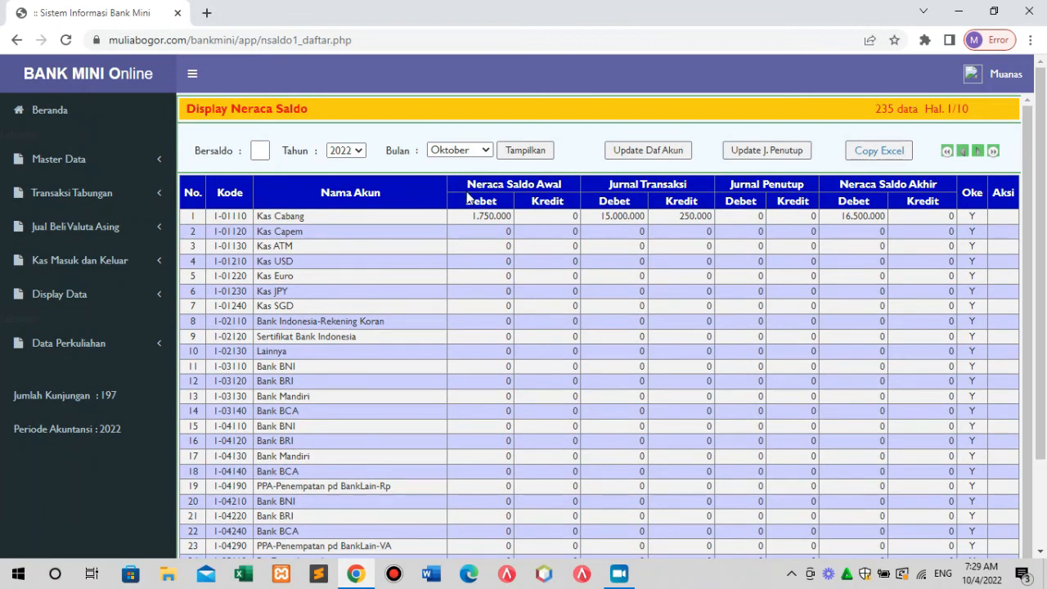
Set Bersaldo to Y to list only accounts with balances, selecting Beban Gaji.
click(258, 149)
text(y)
click(536, 151)
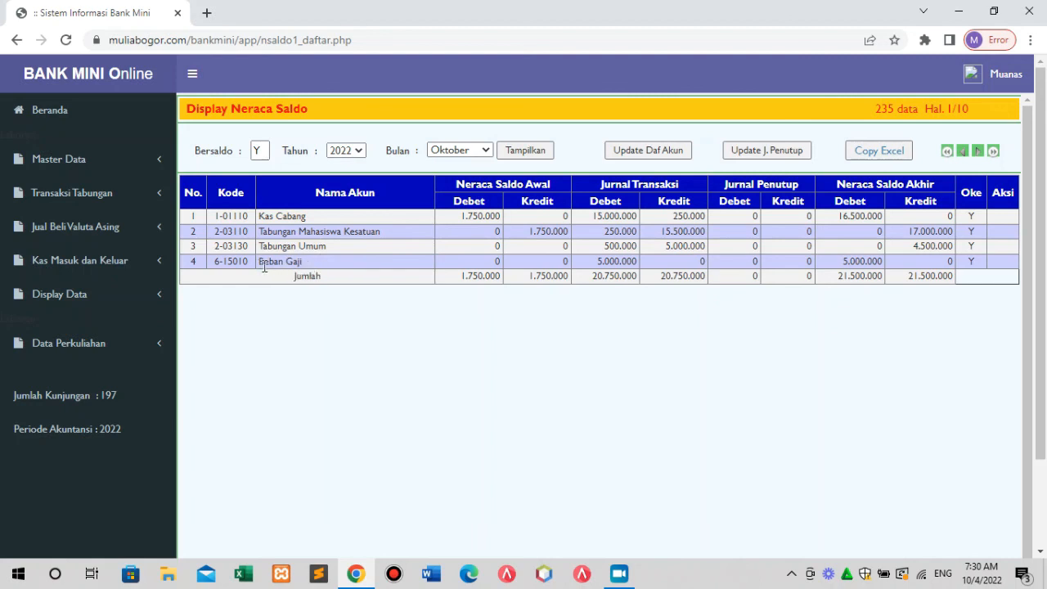
drag(262, 266, 311, 267)
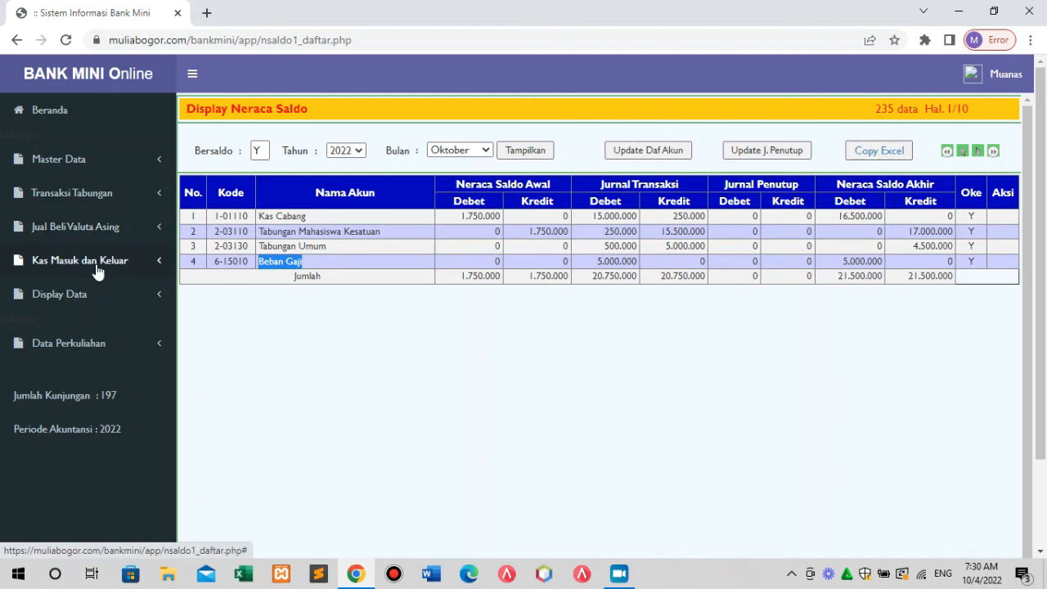
Open the Jurnal Penutup closing journal list from Kas Masuk dan Keluar.
click(88, 203)
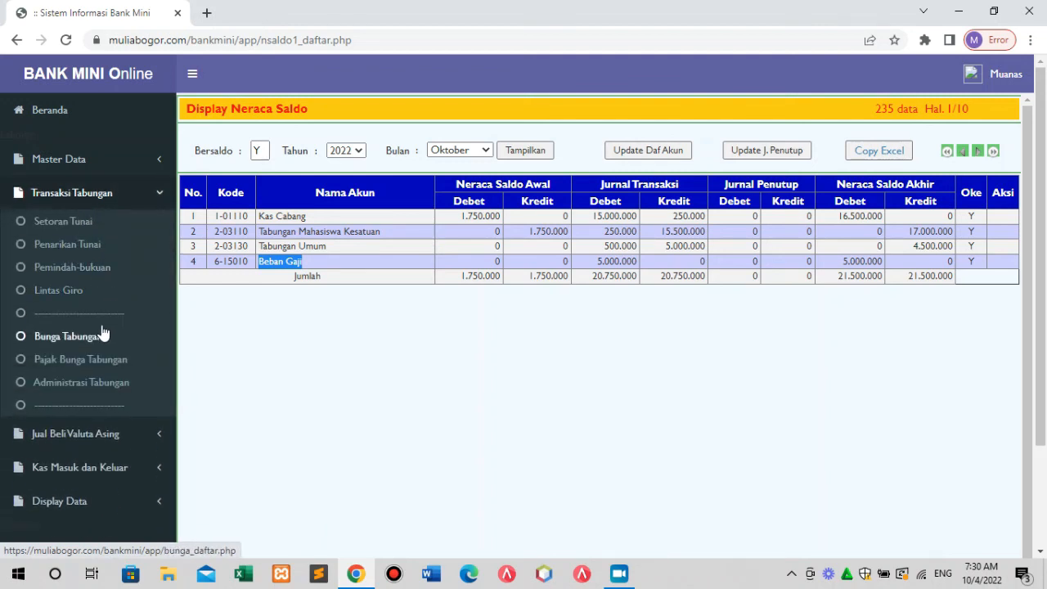
click(92, 204)
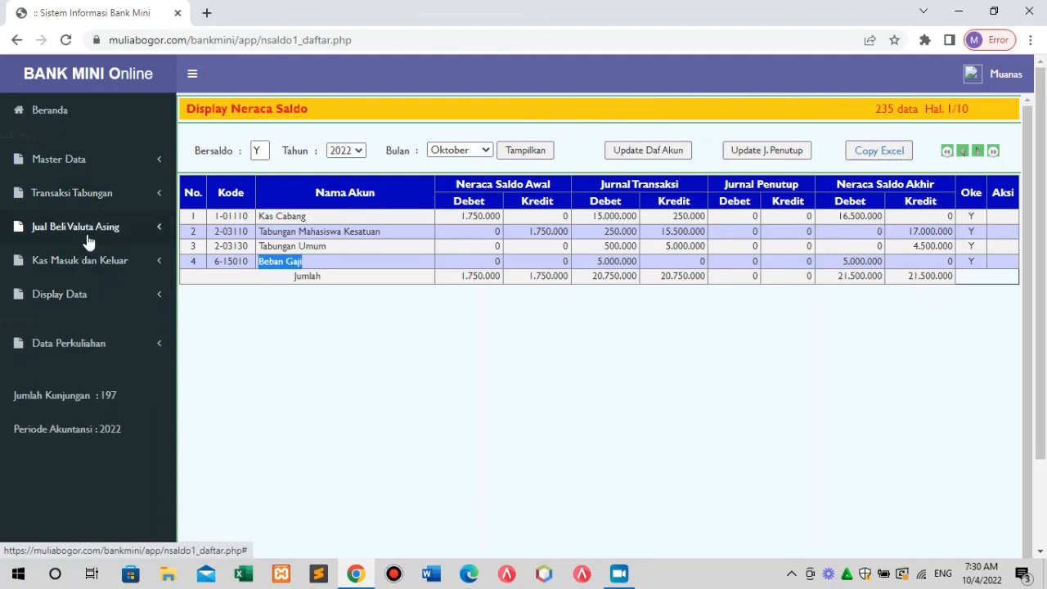
click(88, 262)
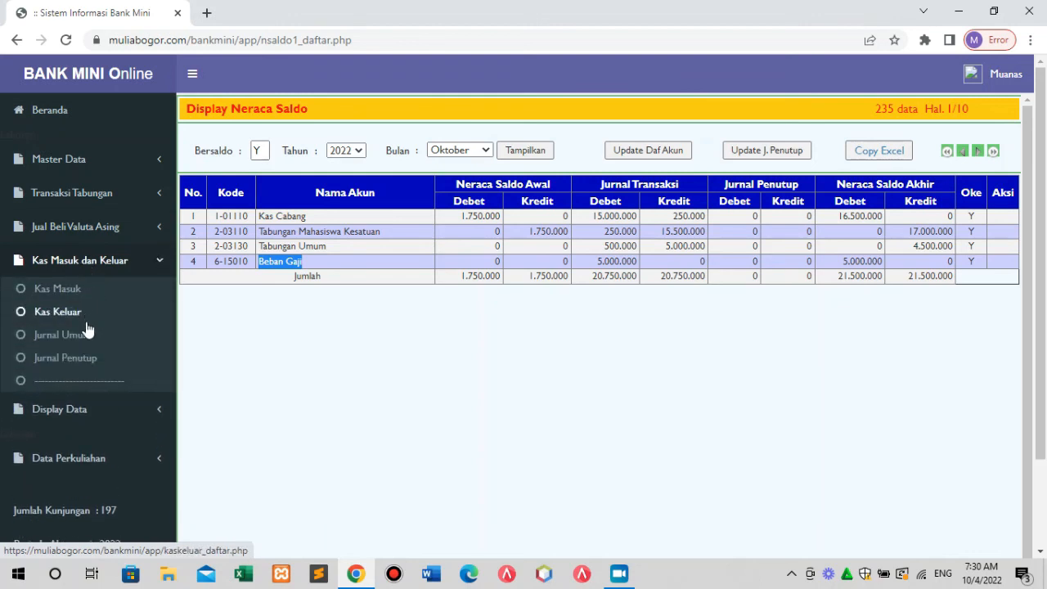
click(86, 361)
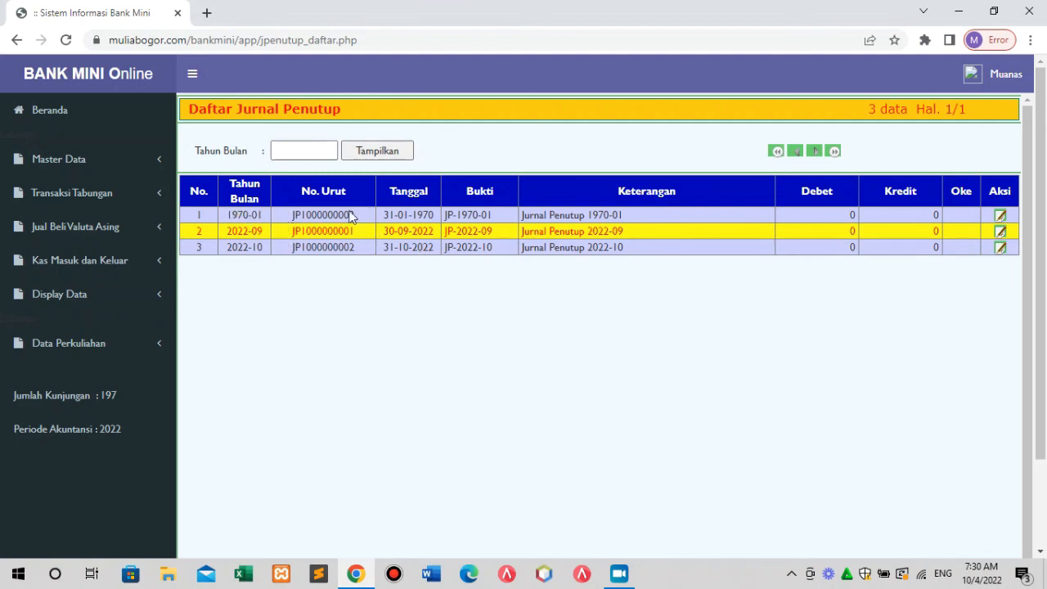
Highlight part of the first closing journal entry's description in the Daftar Jurnal Penutup list.
drag(631, 210, 521, 214)
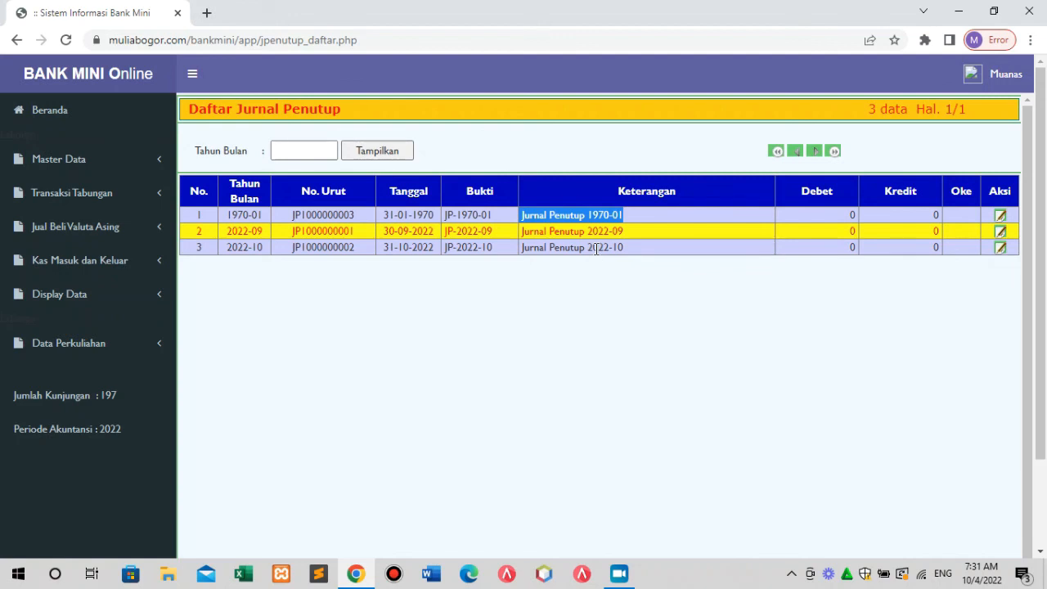
Inspect the empty September 2022 closing journal, then return to the unfiltered October 2022 Neraca Saldo.
click(999, 231)
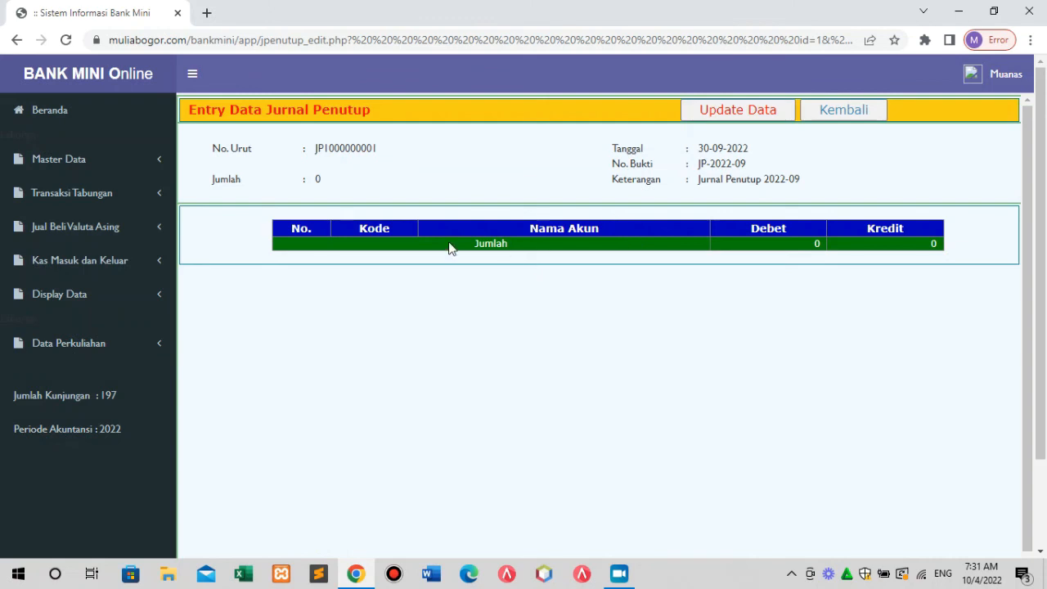
click(71, 302)
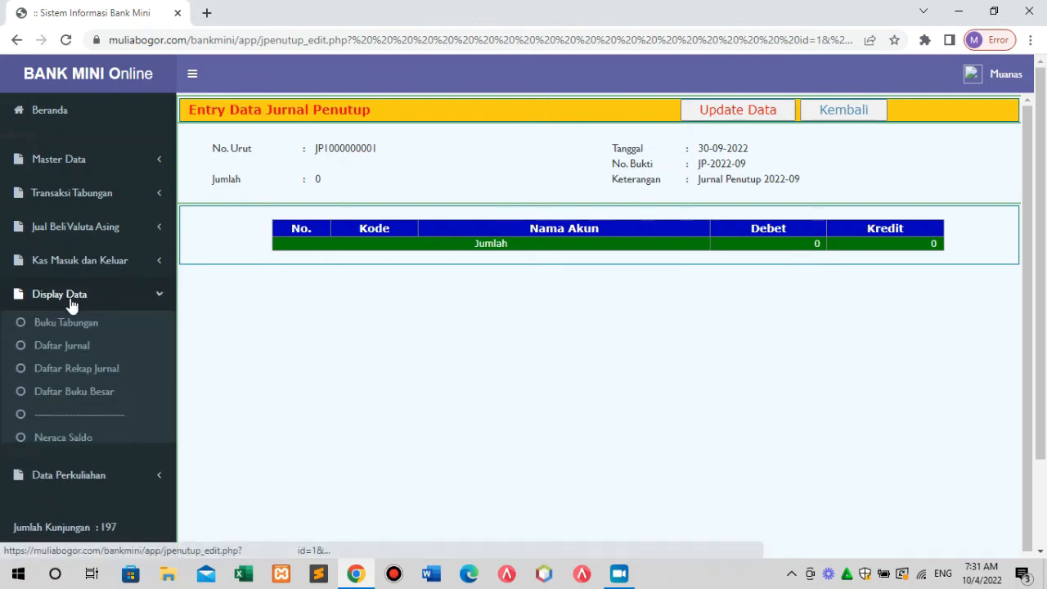
click(90, 445)
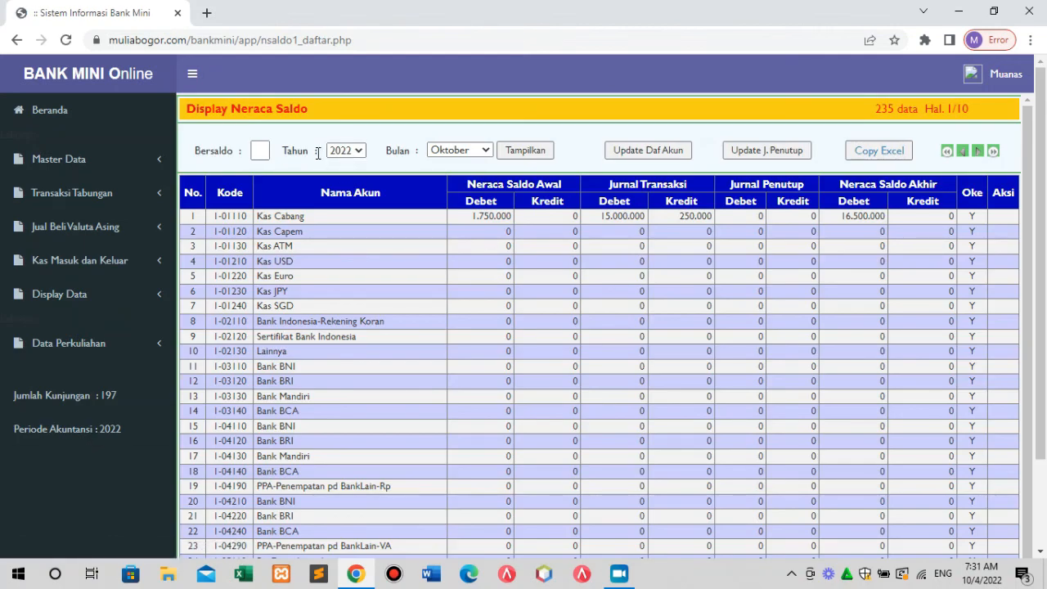
click(260, 151)
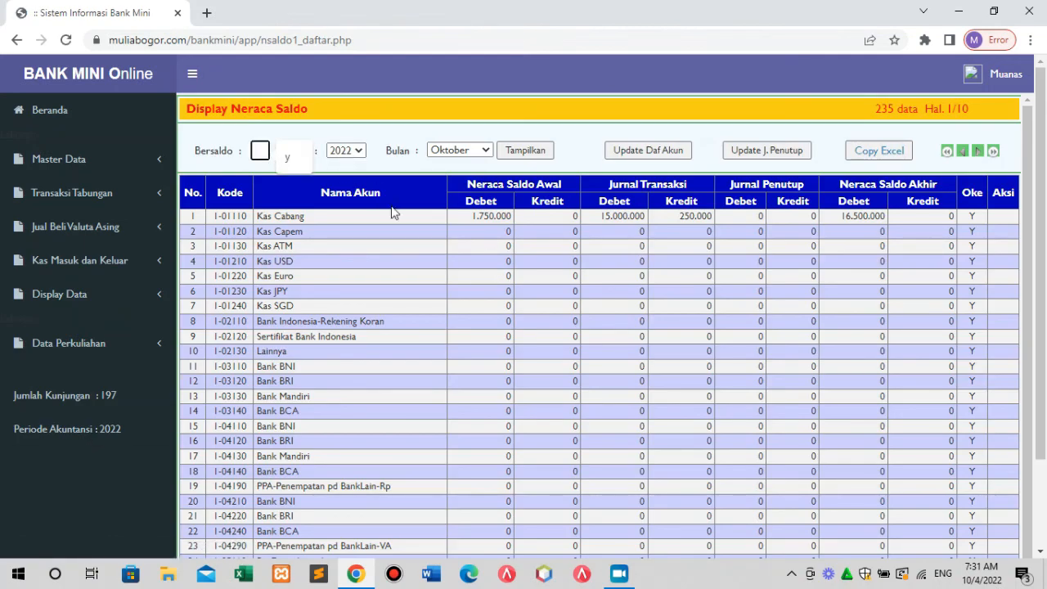
click(289, 158)
click(524, 152)
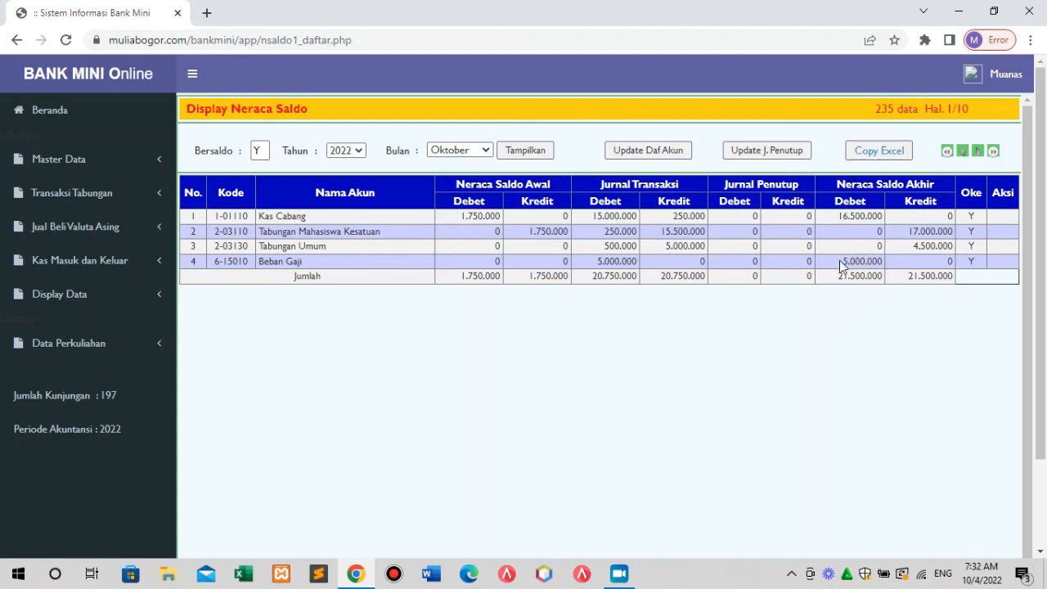
drag(839, 262, 883, 265)
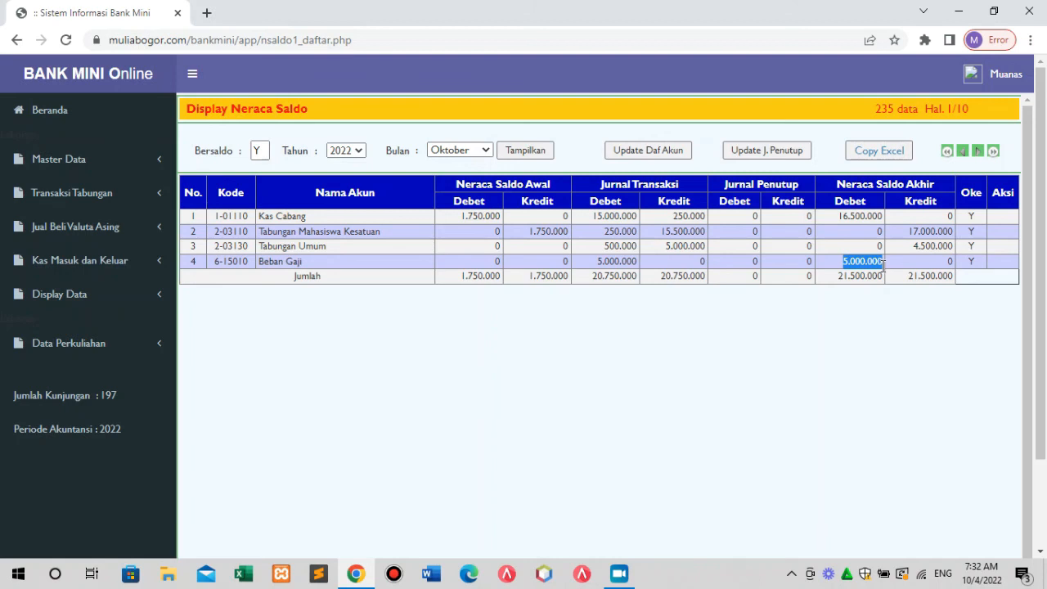
click(745, 267)
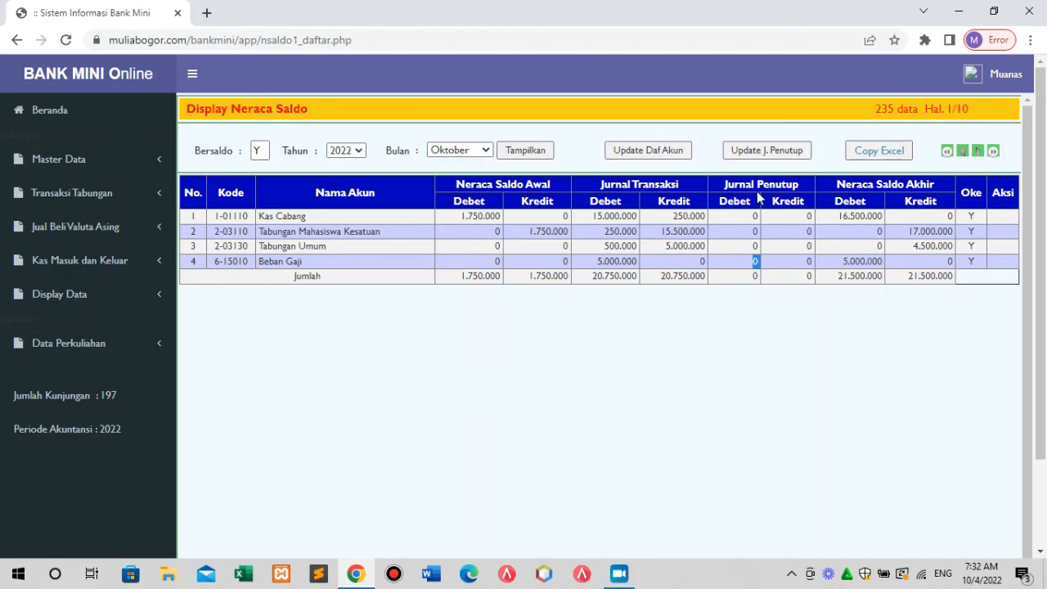
click(767, 153)
click(482, 151)
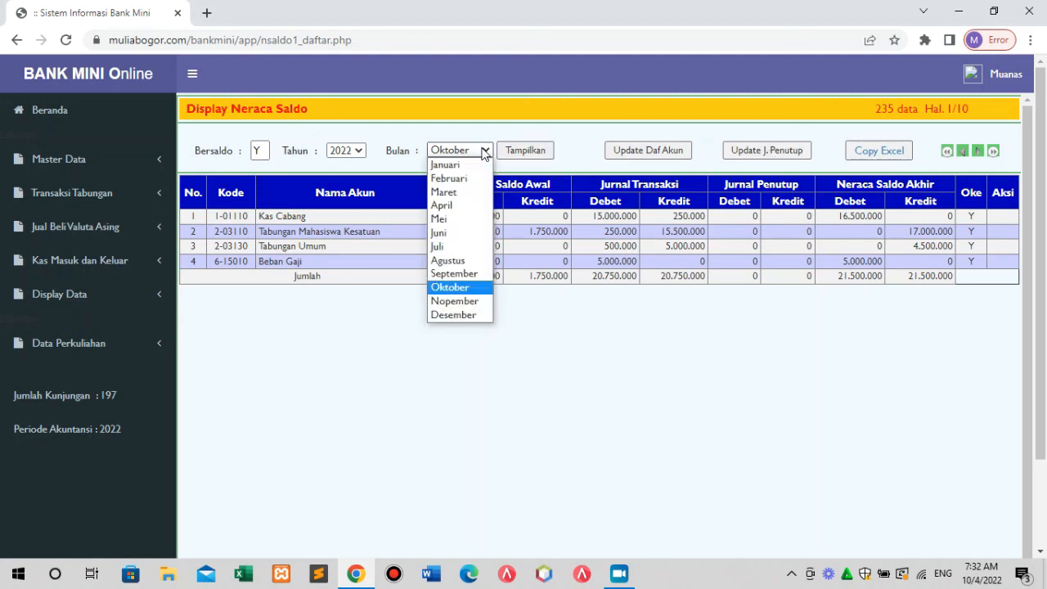
click(471, 275)
click(529, 152)
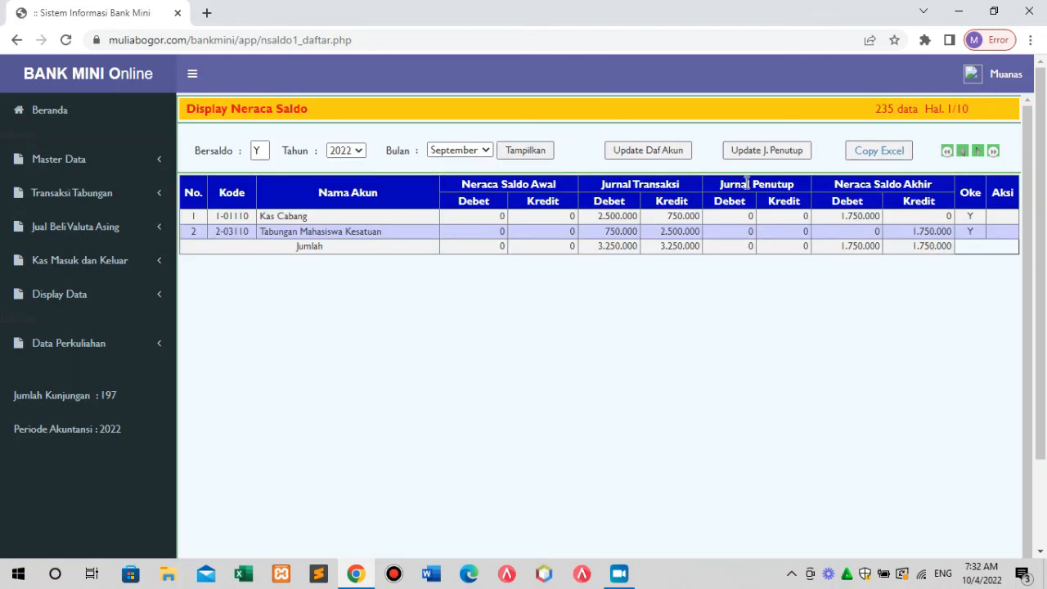
click(772, 152)
click(485, 151)
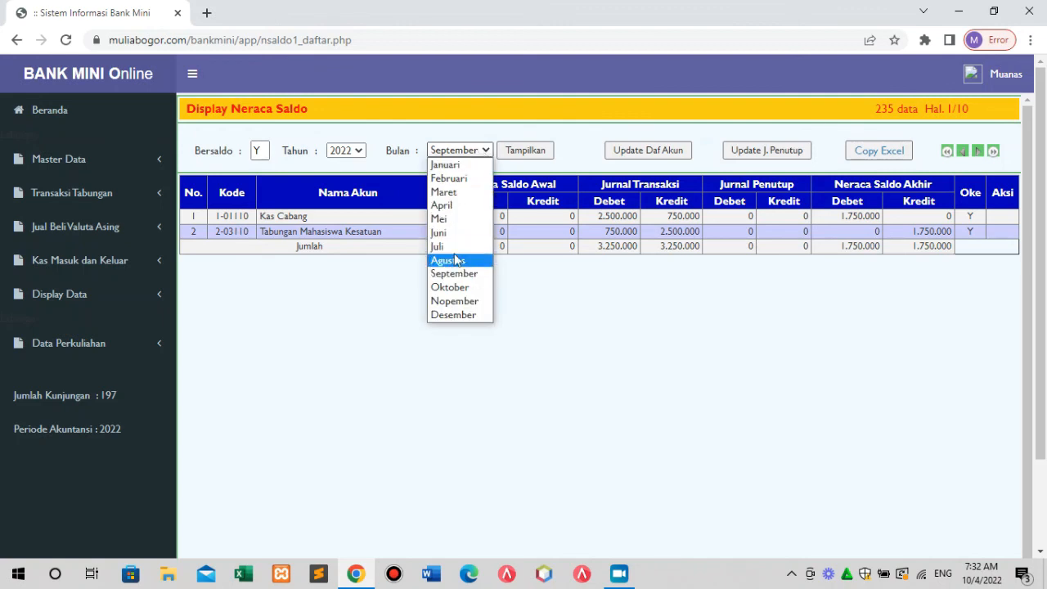
click(451, 288)
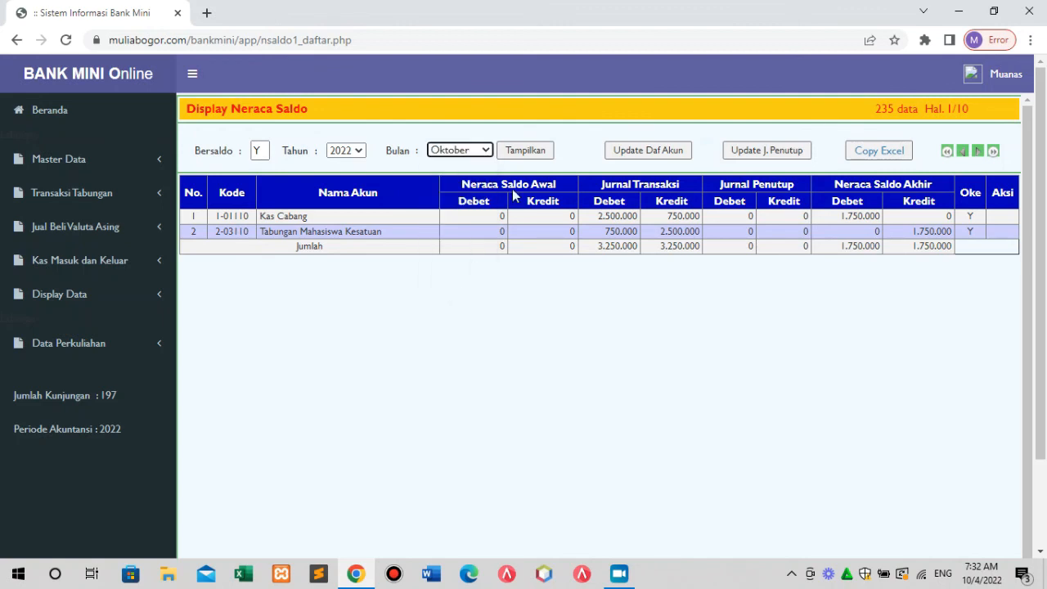
click(533, 154)
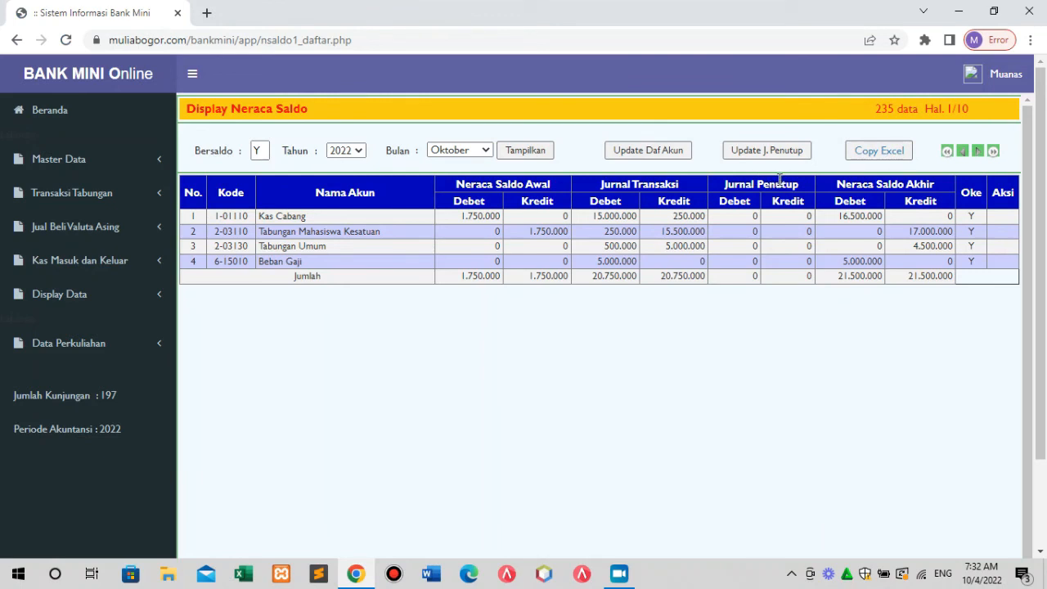
Regenerate October closing entries and verify Laba Ditahan debit and Beban Gaji credit of 5.000.000.
click(769, 152)
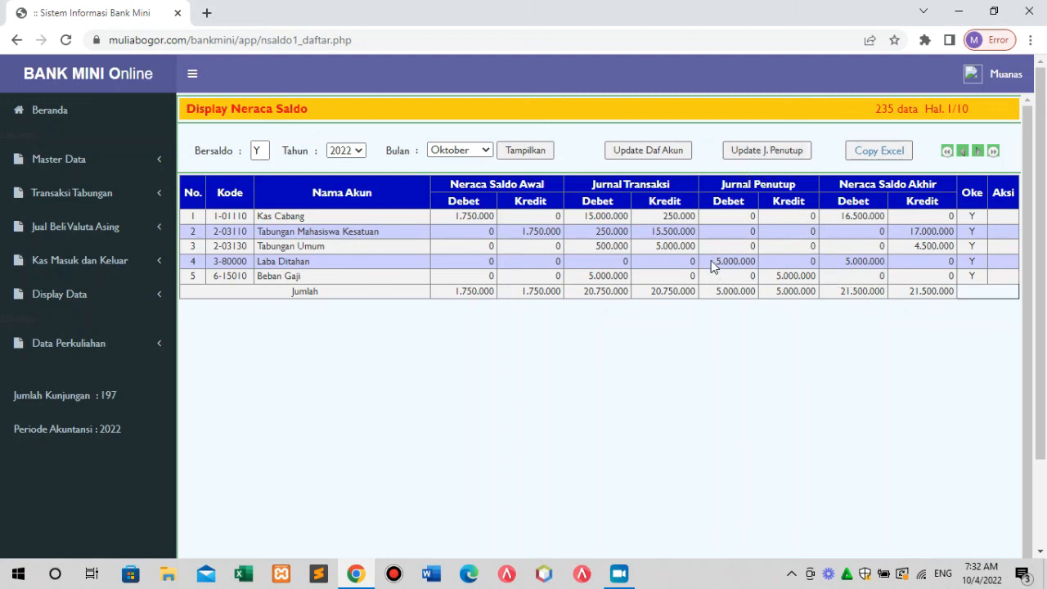
drag(711, 265, 761, 268)
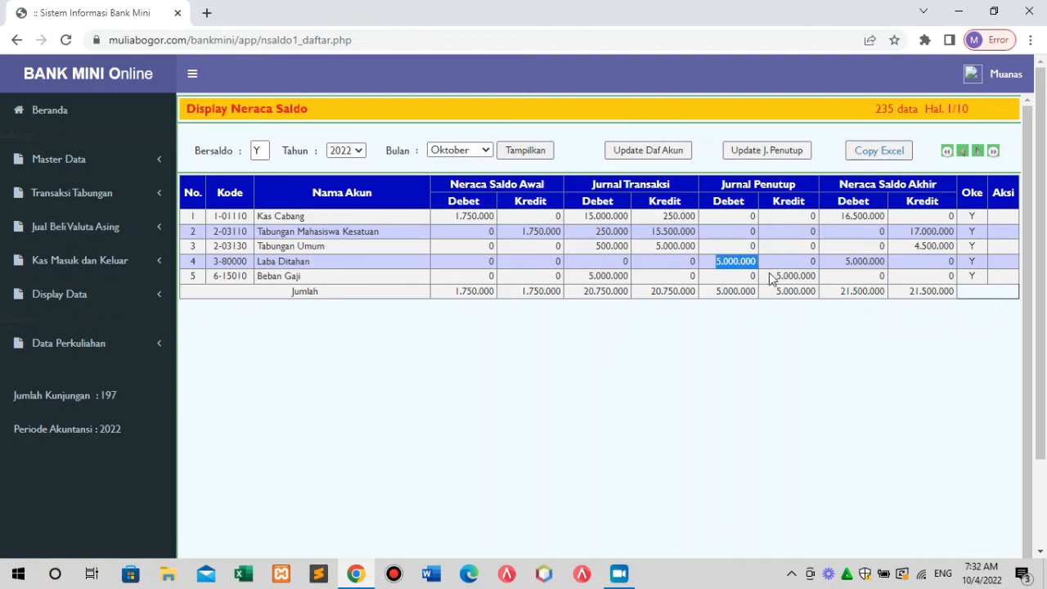
click(777, 274)
drag(803, 276, 807, 275)
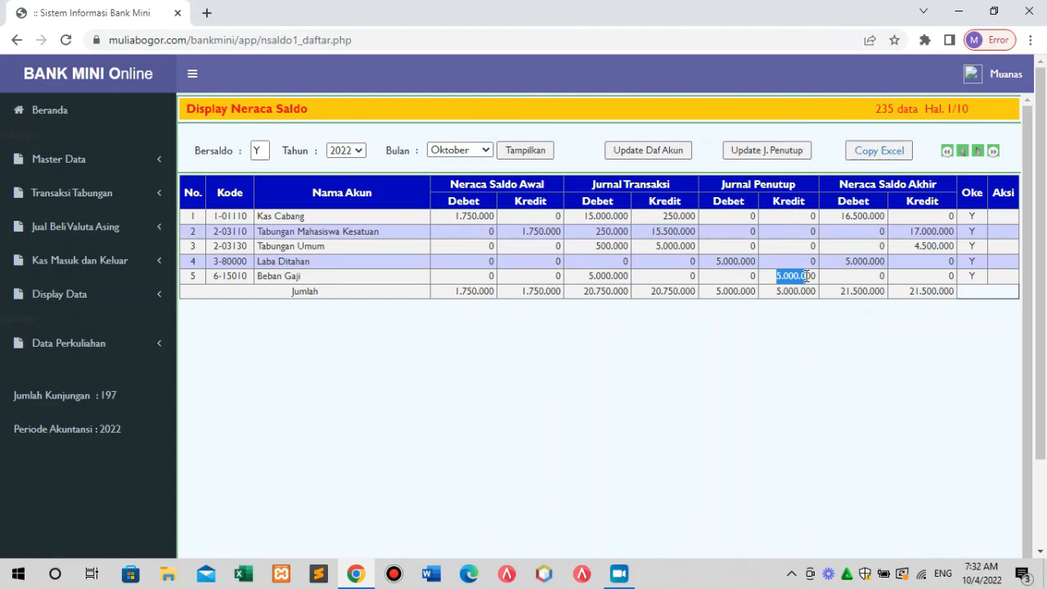
drag(806, 275, 816, 278)
drag(856, 274, 952, 275)
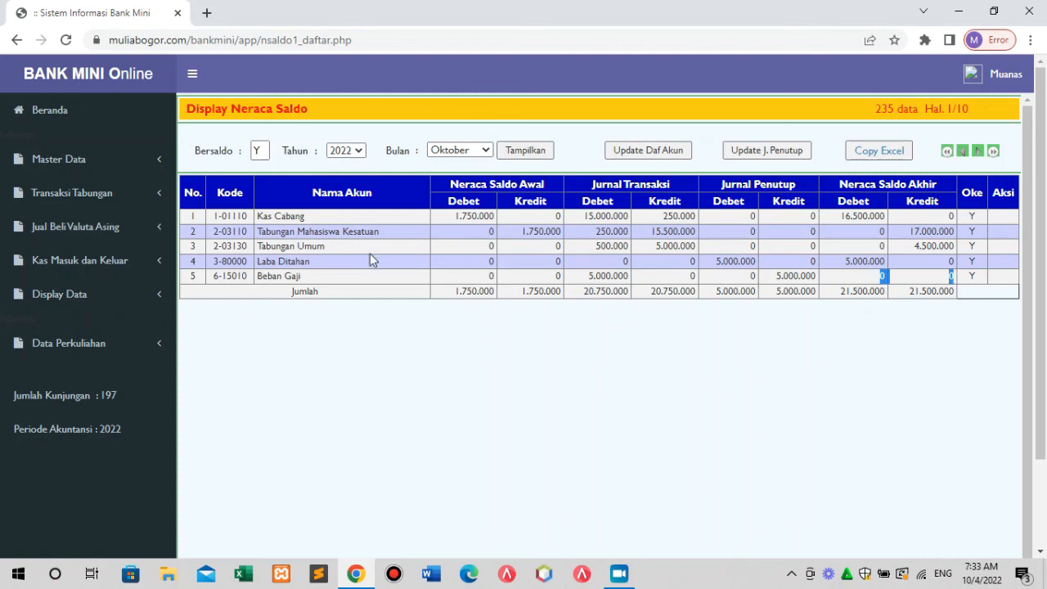
click(78, 263)
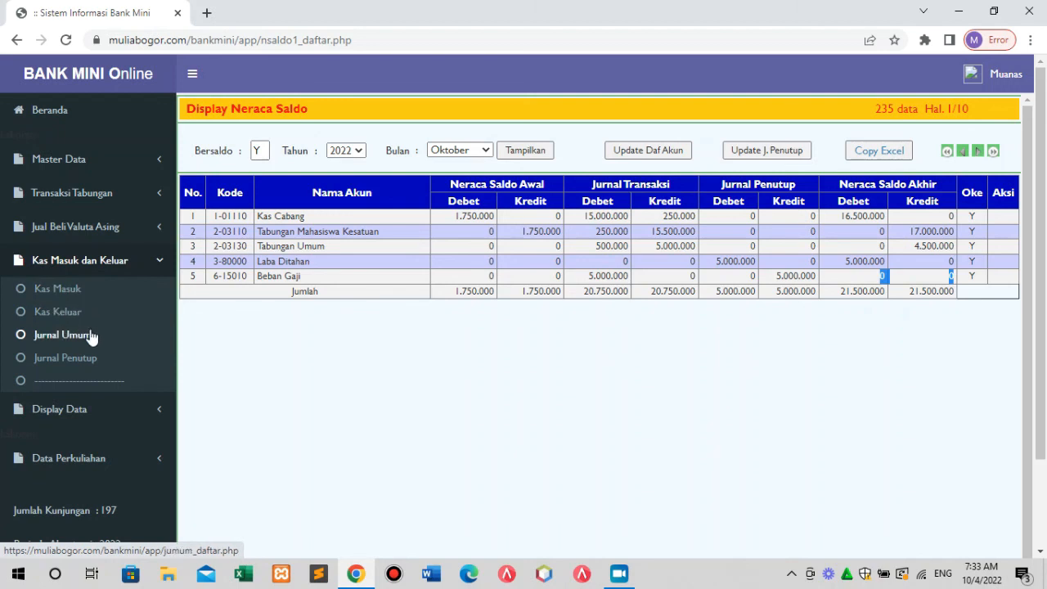
click(85, 362)
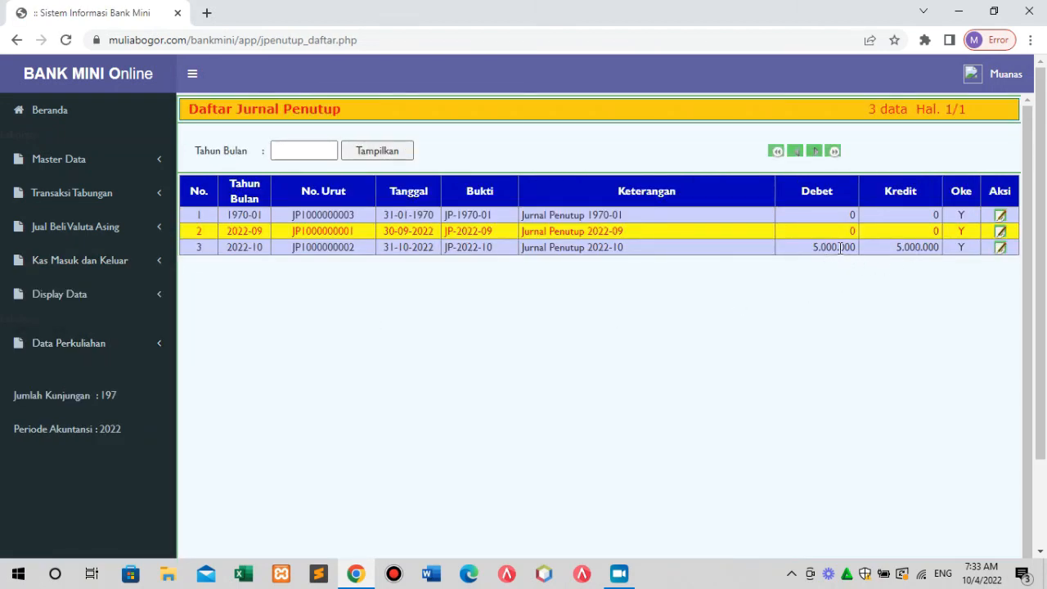
click(1000, 248)
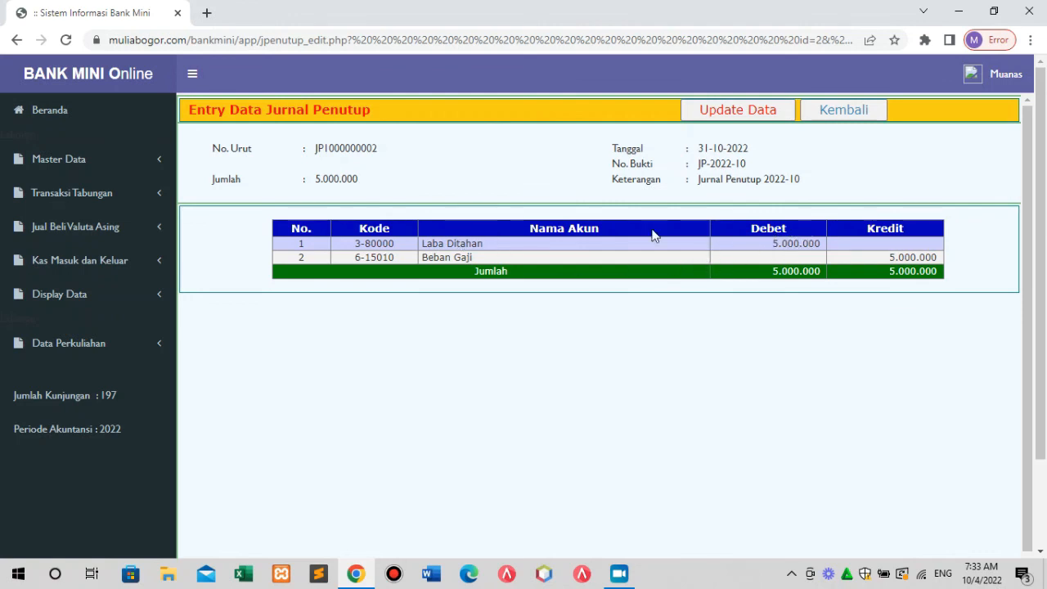
drag(423, 243, 514, 247)
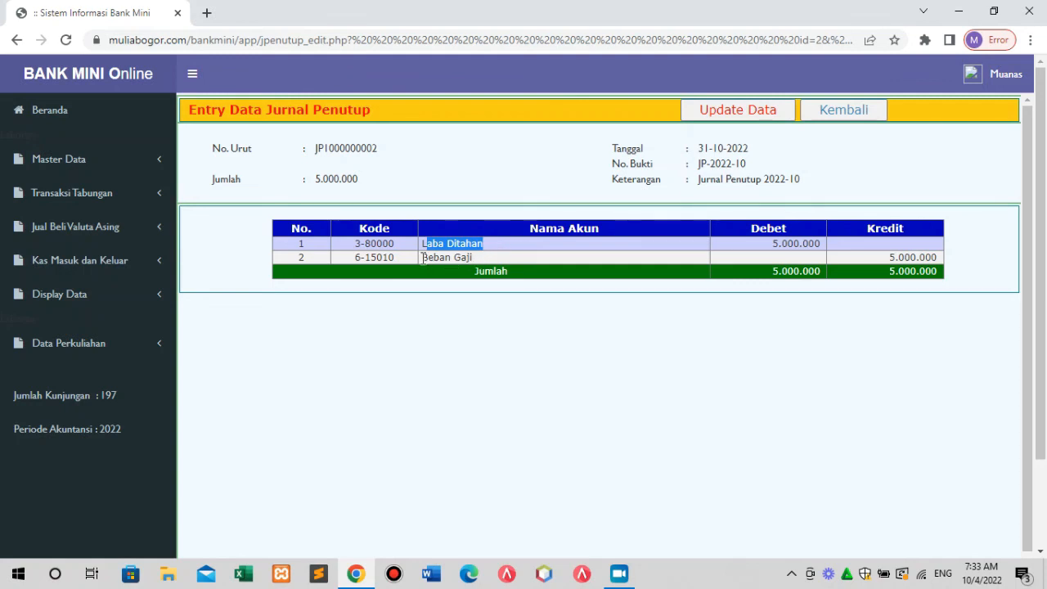
drag(422, 258, 498, 258)
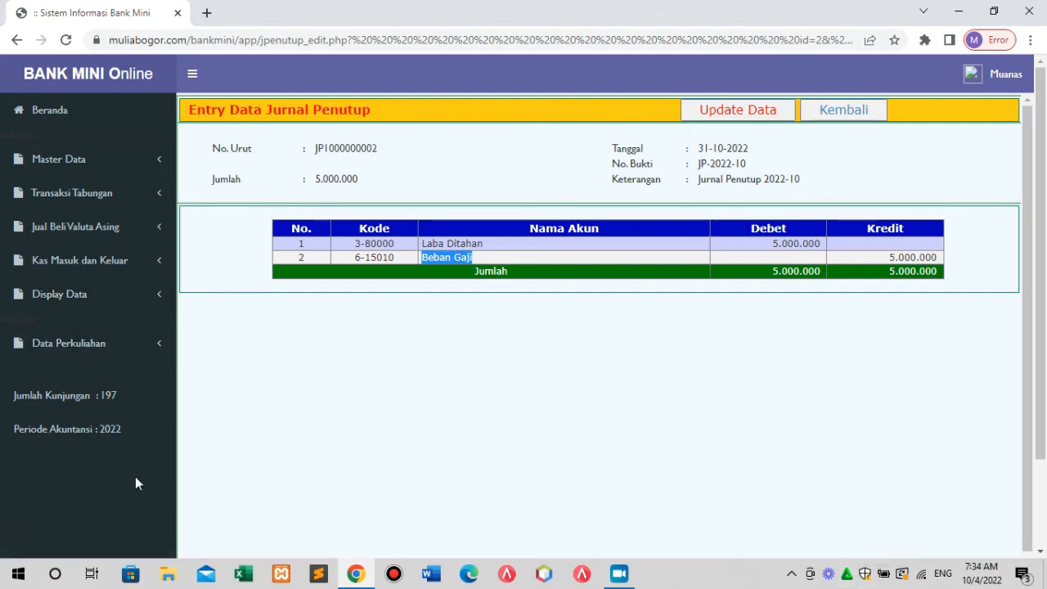
click(78, 346)
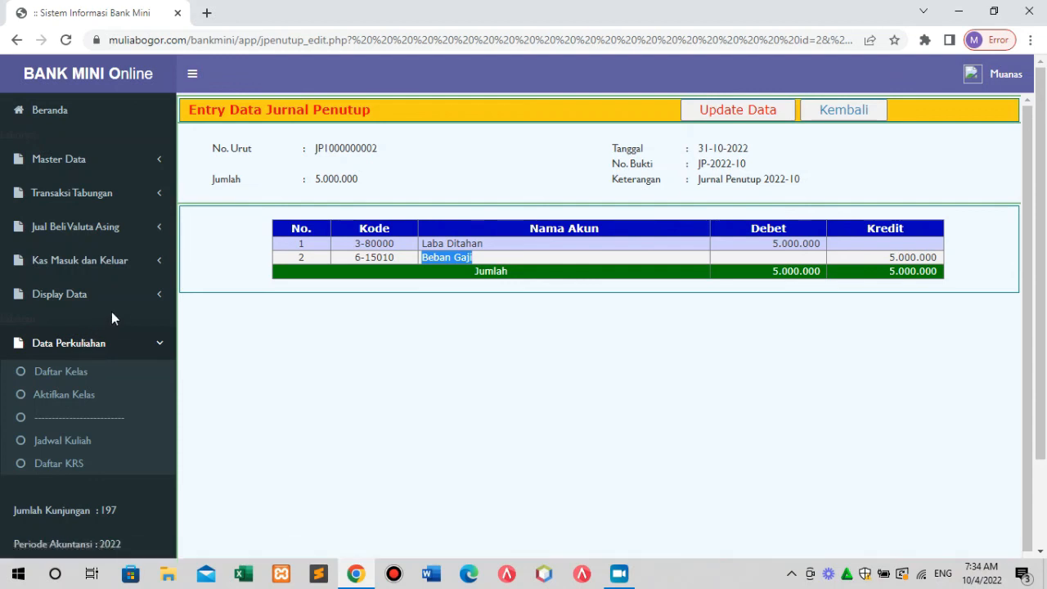
click(402, 344)
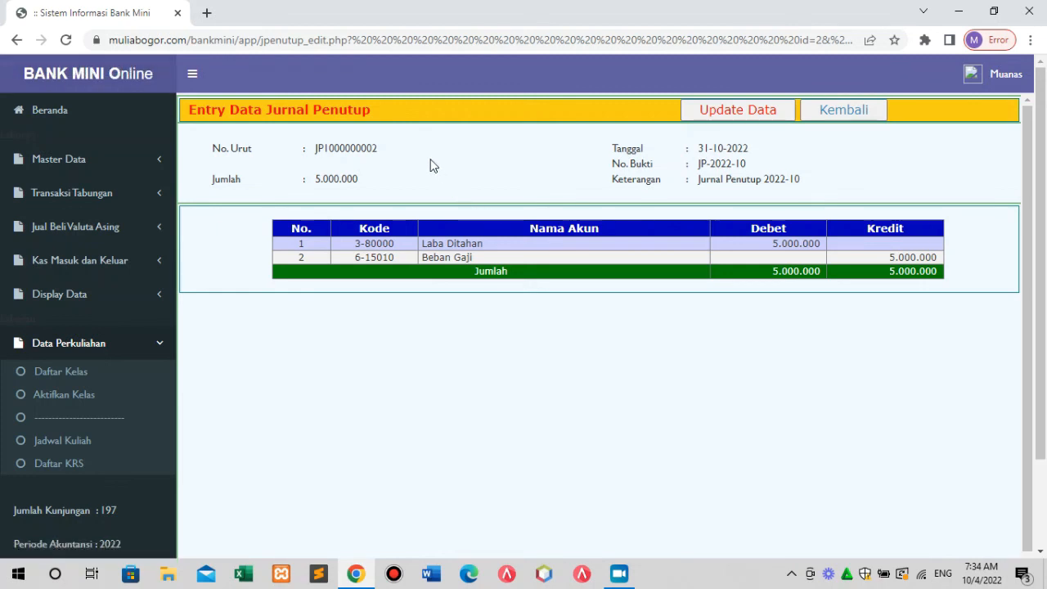
click(99, 345)
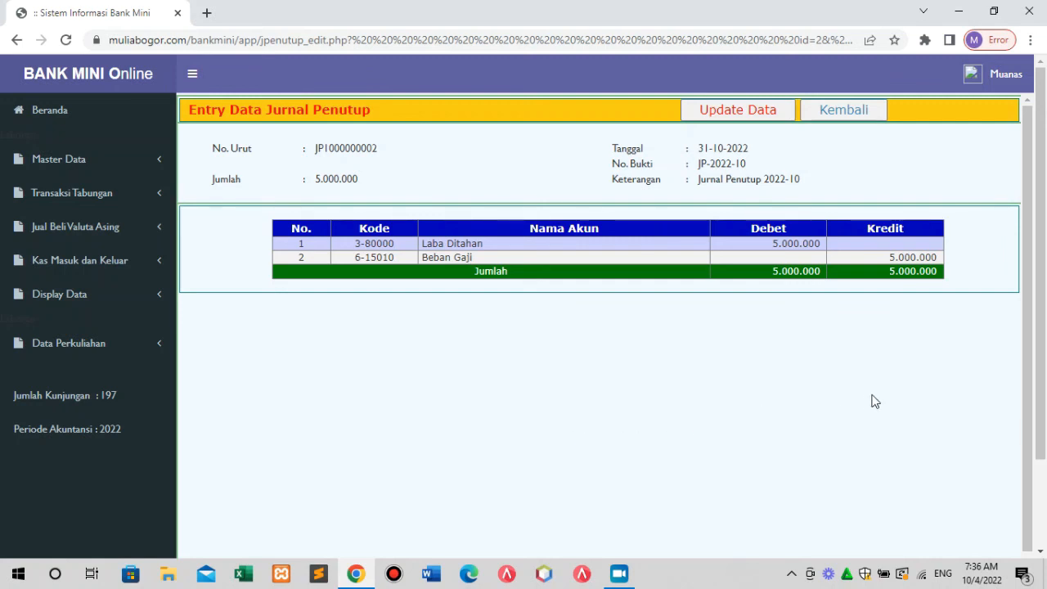
click(1003, 77)
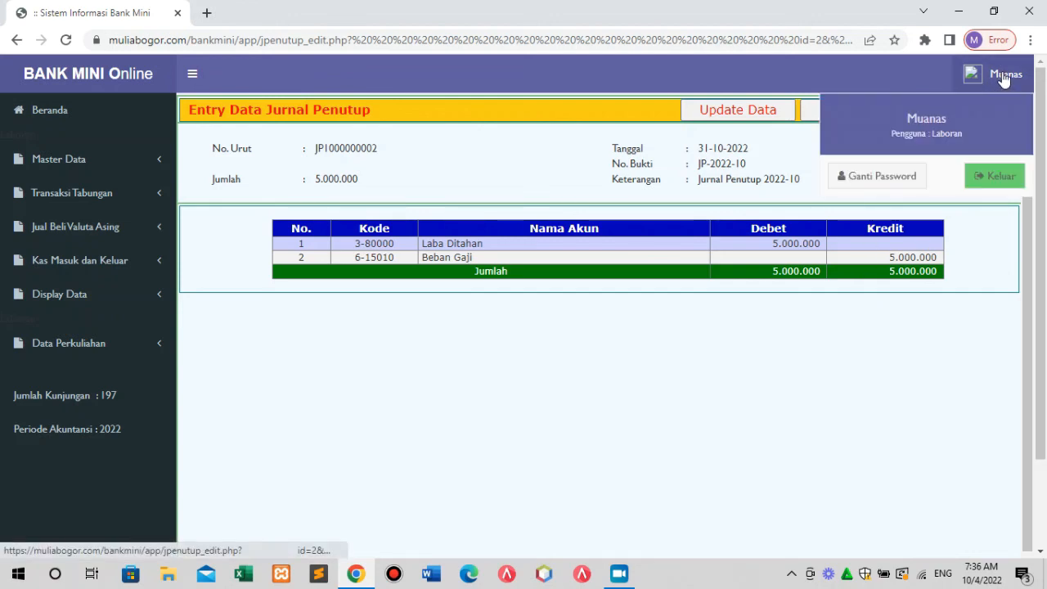
Log out of Bank Mini Online with Keluar from the user menu.
click(1002, 185)
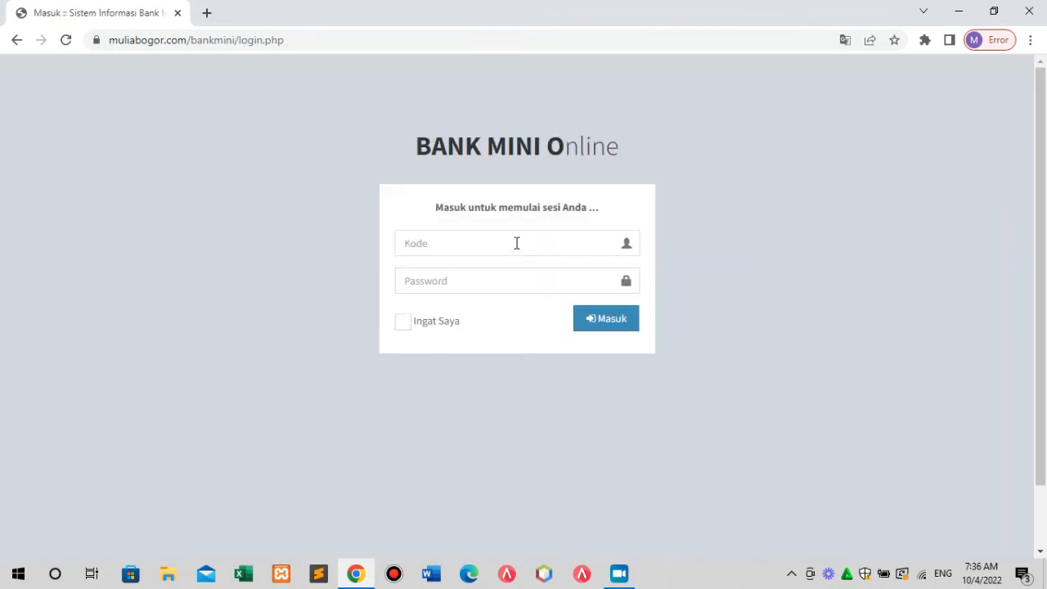